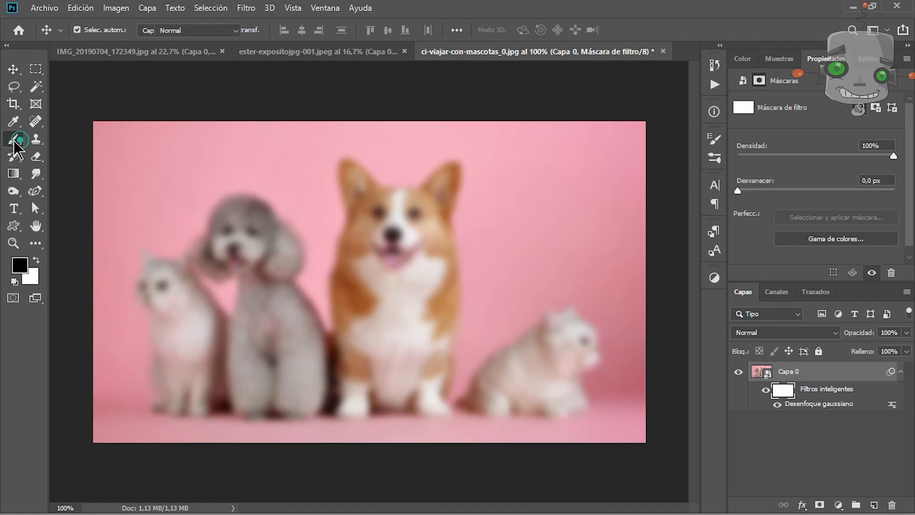
Step: Paint black over the corgi's face on the smart filter mask to hide the Gaussian blur there
{"action": "mouse_move", "coordinate": [362, 228]}
{"action": "left_mouse_down"}
{"action": "mouse_move", "coordinate": [388, 209]}
{"action": "mouse_move", "coordinate": [362, 297]}
{"action": "mouse_move", "coordinate": [357, 376]}
{"action": "mouse_move", "coordinate": [419, 376]}
{"action": "mouse_move", "coordinate": [410, 219]}
{"action": "mouse_move", "coordinate": [362, 315]}
{"action": "mouse_move", "coordinate": [399, 363]}
{"action": "mouse_move", "coordinate": [415, 223]}
{"action": "mouse_move", "coordinate": [398, 210]}
{"action": "mouse_move", "coordinate": [424, 205]}
{"action": "mouse_move", "coordinate": [439, 176]}
{"action": "mouse_move", "coordinate": [440, 210]}
{"action": "mouse_move", "coordinate": [362, 176]}
{"action": "mouse_move", "coordinate": [351, 202]}
{"action": "left_mouse_up"}
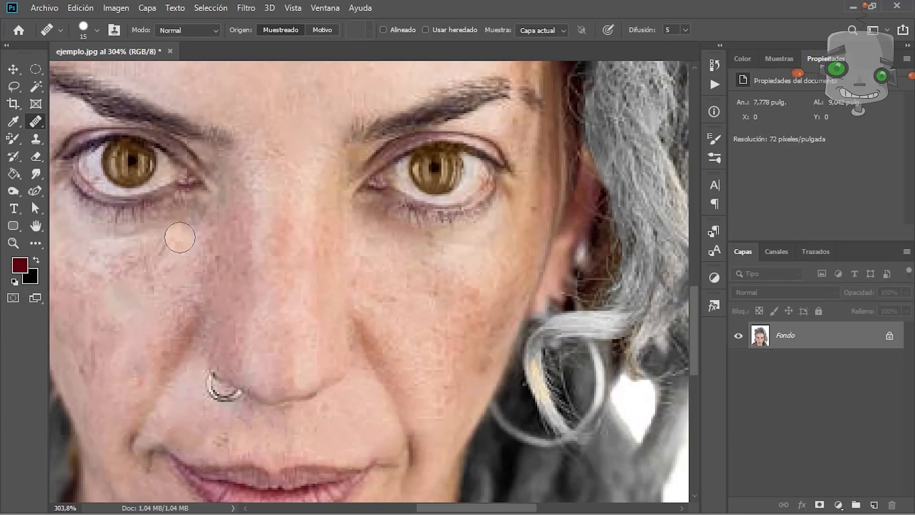
Step: Retouch the skin below the eye with the Healing Brush and recolour the portrait's grey hair dark red
{"action": "left_click_drag", "start_coordinate": [82, 263], "coordinate": [94, 280]}
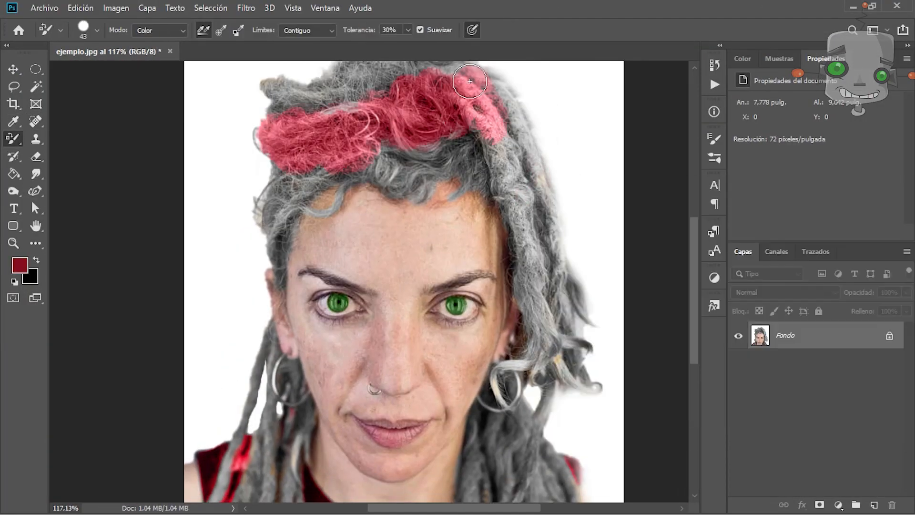
{"action": "mouse_move", "coordinate": [469, 81]}
{"action": "left_mouse_down"}
{"action": "mouse_move", "coordinate": [572, 333]}
{"action": "mouse_move", "coordinate": [286, 295]}
{"action": "mouse_move", "coordinate": [525, 477]}
{"action": "left_mouse_up"}
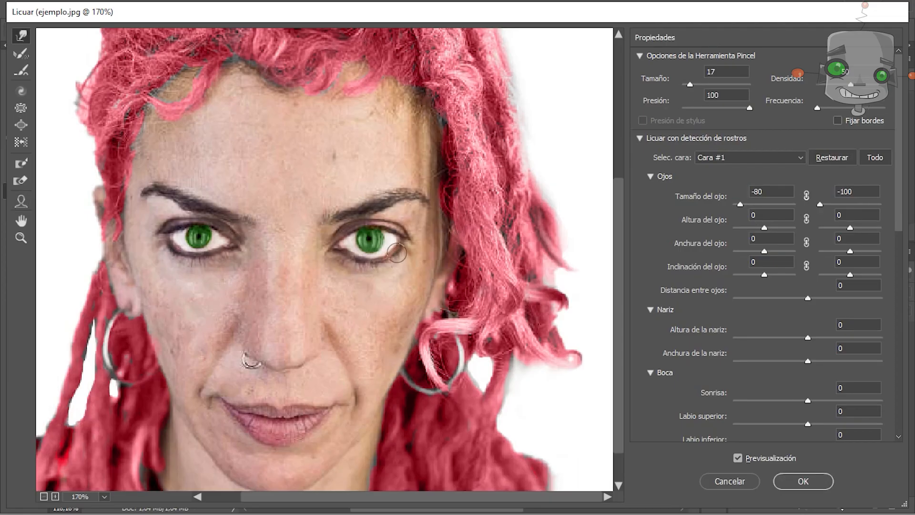
Step: Increase the nose height of Cara #1 with Face-Aware Liquify
{"action": "left_click_drag", "start_coordinate": [807, 337], "coordinate": [835, 343]}
{"action": "scroll", "coordinate": [835, 343], "scroll_direction": "down", "scroll_amount": 8}
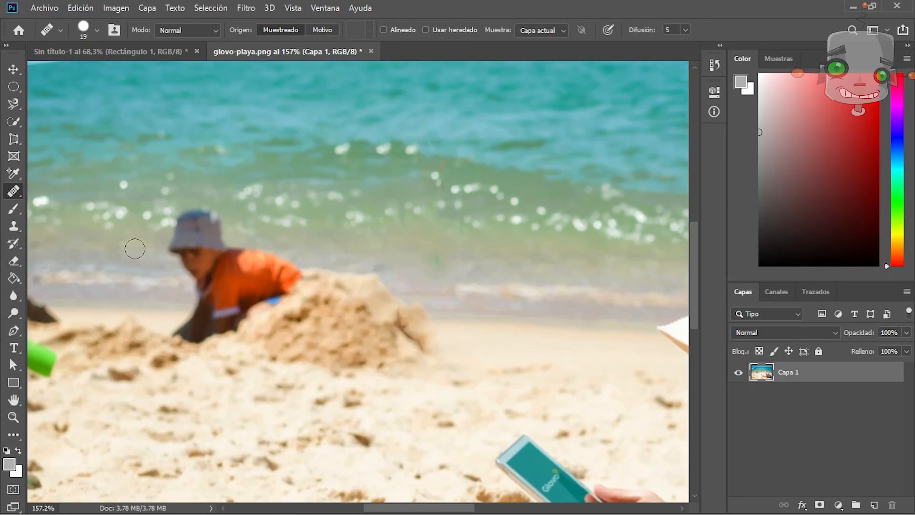
Step: Remove the child in the orange shirt from the beach photo with the Healing Brush and fit the image to view
{"action": "mouse_move", "coordinate": [187, 217]}
{"action": "left_mouse_down"}
{"action": "mouse_move", "coordinate": [196, 320]}
{"action": "mouse_move", "coordinate": [200, 248]}
{"action": "mouse_move", "coordinate": [267, 276]}
{"action": "mouse_move", "coordinate": [199, 325]}
{"action": "left_mouse_up"}
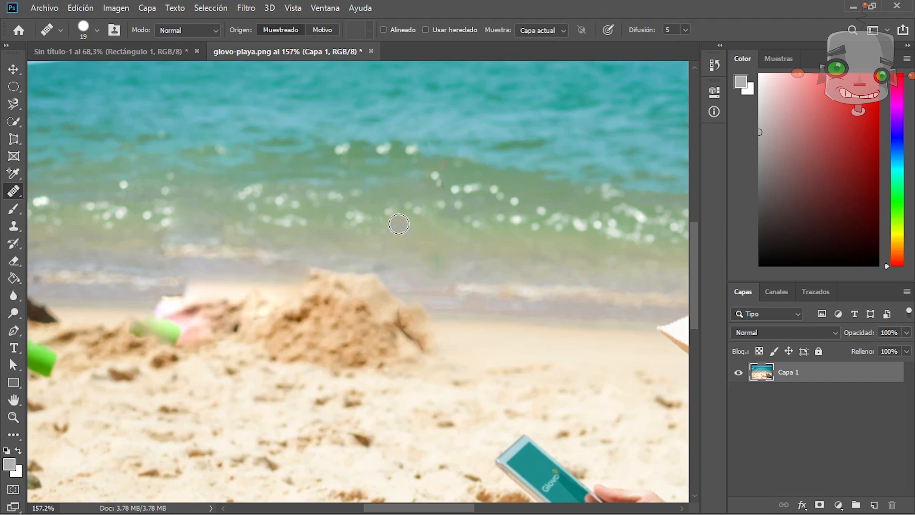
{"action": "key", "text": "ctrl+0"}
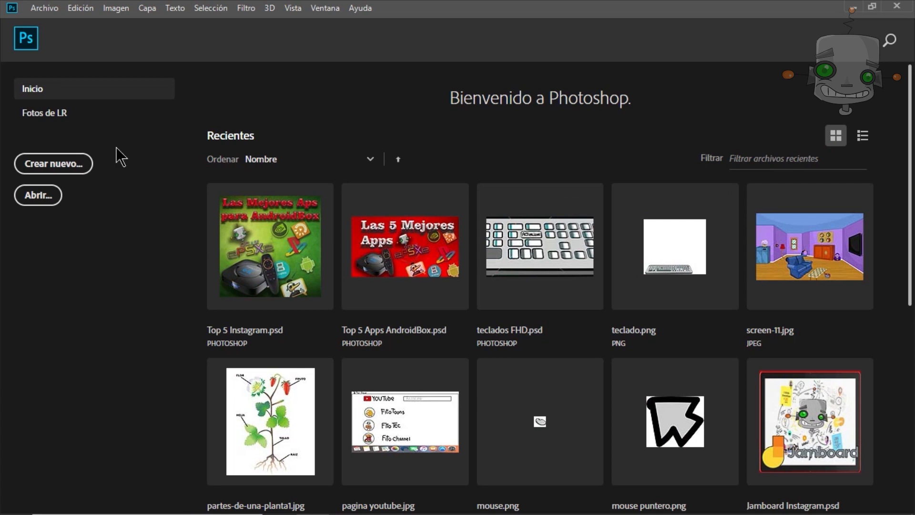
Step: Bring up the file browser for opening an existing image and dismiss it
{"action": "left_click", "coordinate": [40, 196]}
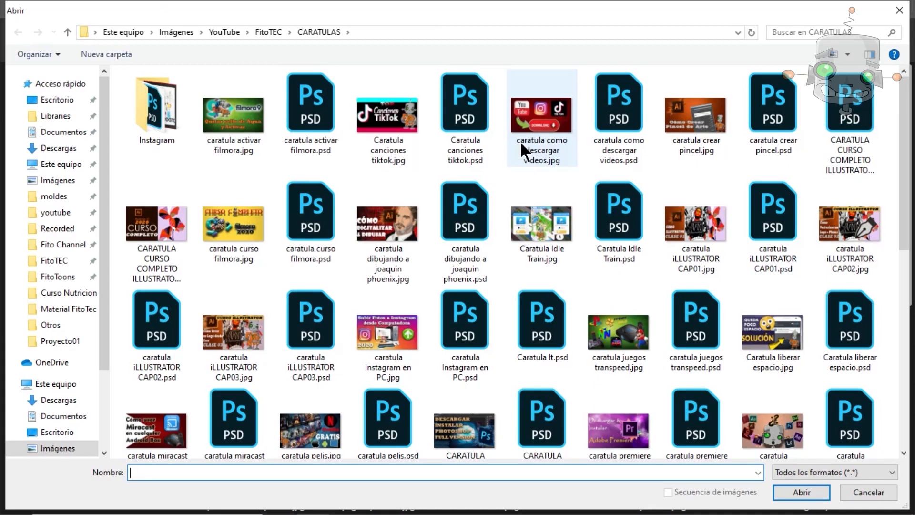
{"action": "left_click", "coordinate": [901, 10]}
Step: Try to bring 1024_The-simpsons-wallpapers-7.jpg from File Explorer's Nueva carpeta folder into Photoshop
{"action": "left_click", "coordinate": [872, 7]}
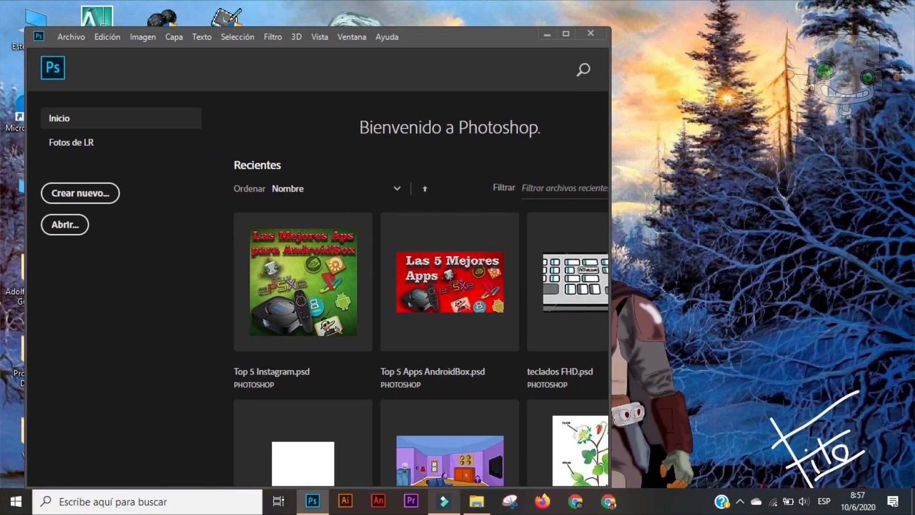
{"action": "left_click", "coordinate": [474, 501]}
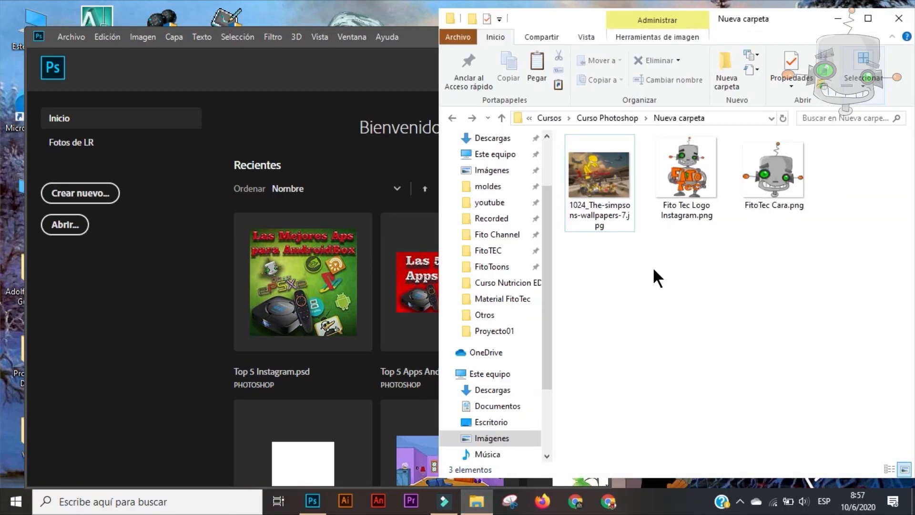
{"action": "left_click", "coordinate": [613, 211]}
{"action": "left_click_drag", "start_coordinate": [493, 159], "coordinate": [295, 143]}
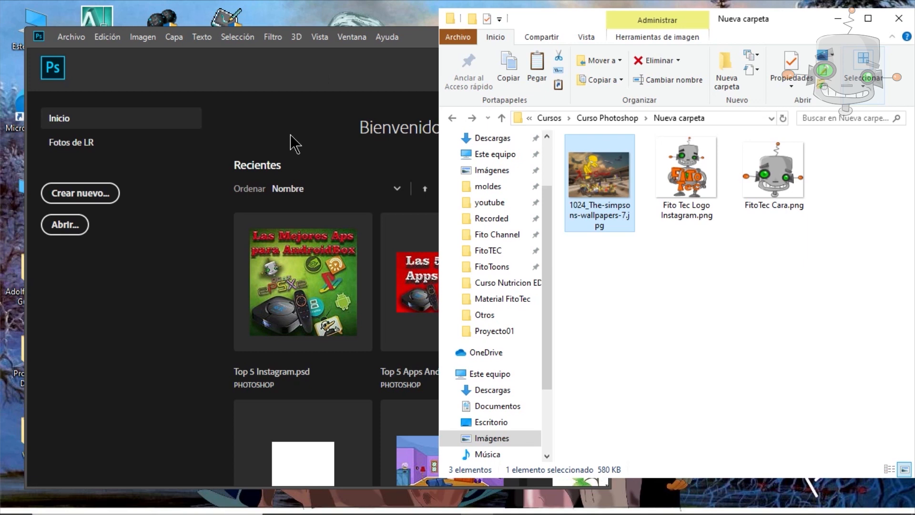
{"action": "left_click", "coordinate": [413, 47]}
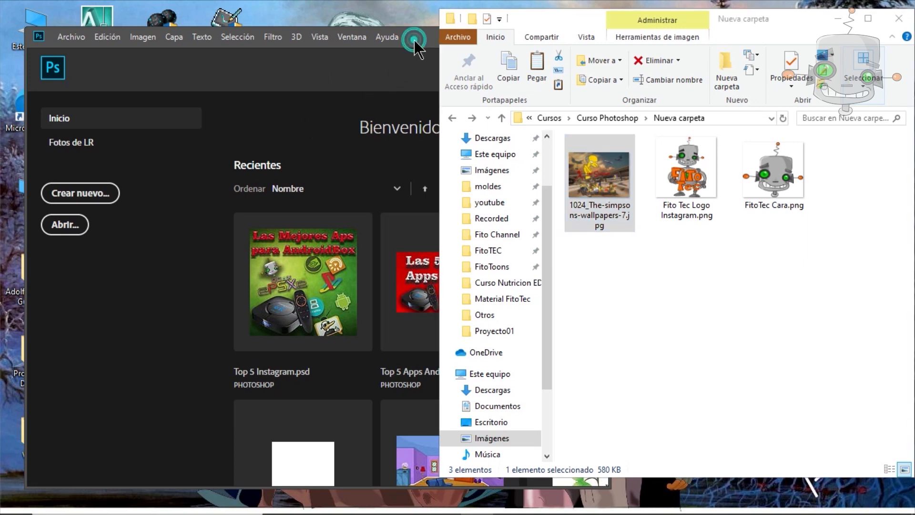
{"action": "left_click", "coordinate": [837, 19]}
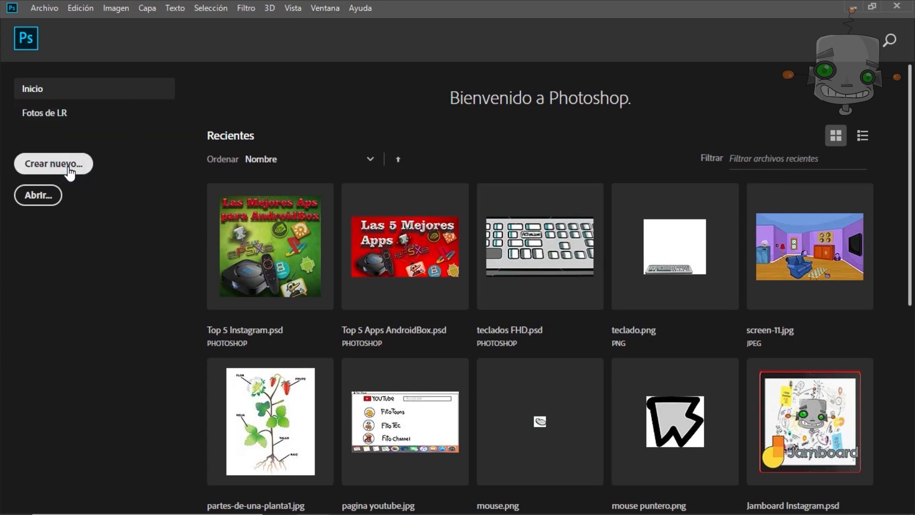
Step: Start a new 1280 × 720 pixel document and set its resolution to 72 pixels per inch
{"action": "left_click", "coordinate": [70, 172]}
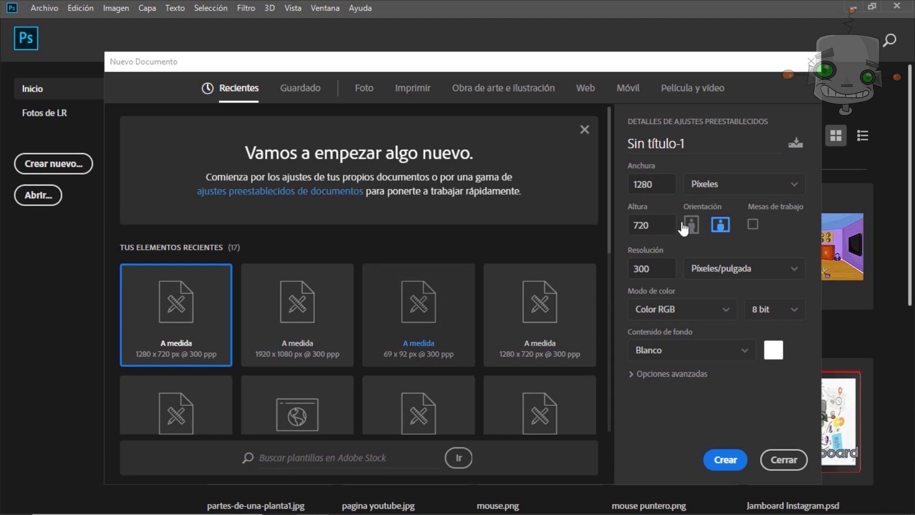
{"action": "left_click", "coordinate": [663, 186]}
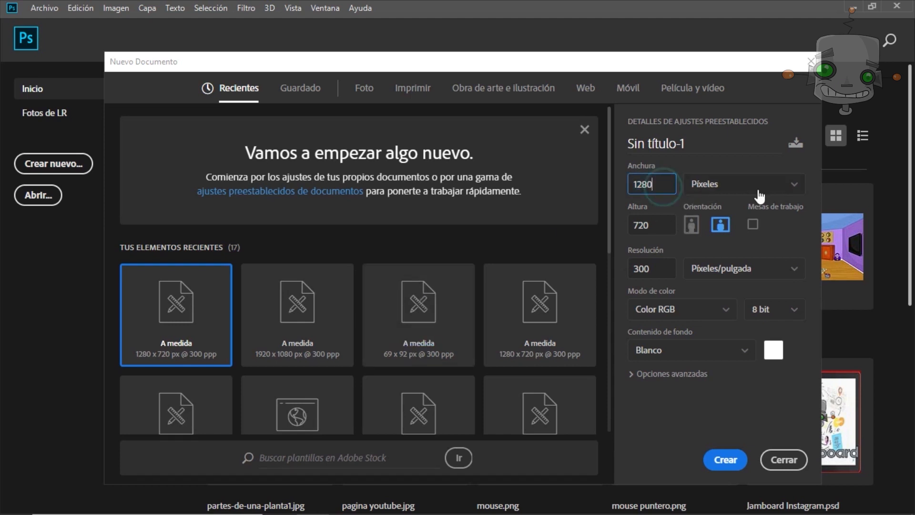
{"action": "left_click", "coordinate": [795, 189]}
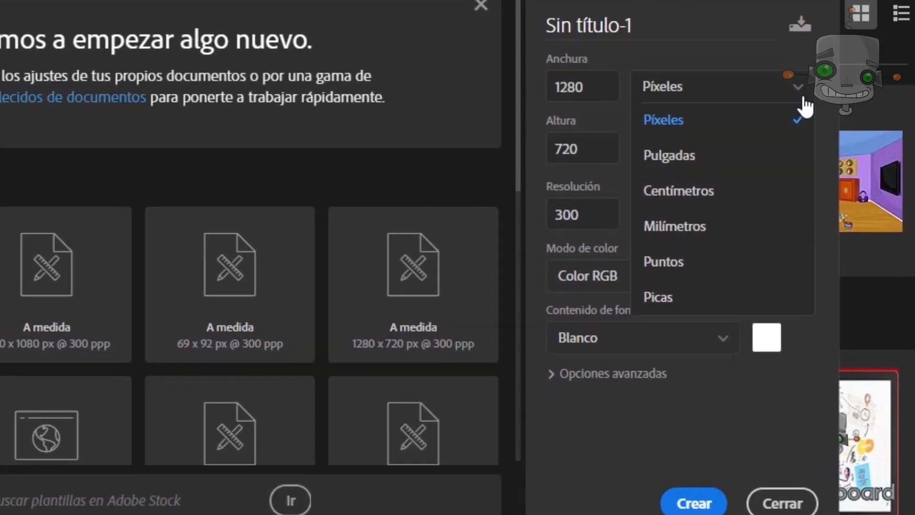
{"action": "left_click", "coordinate": [805, 104]}
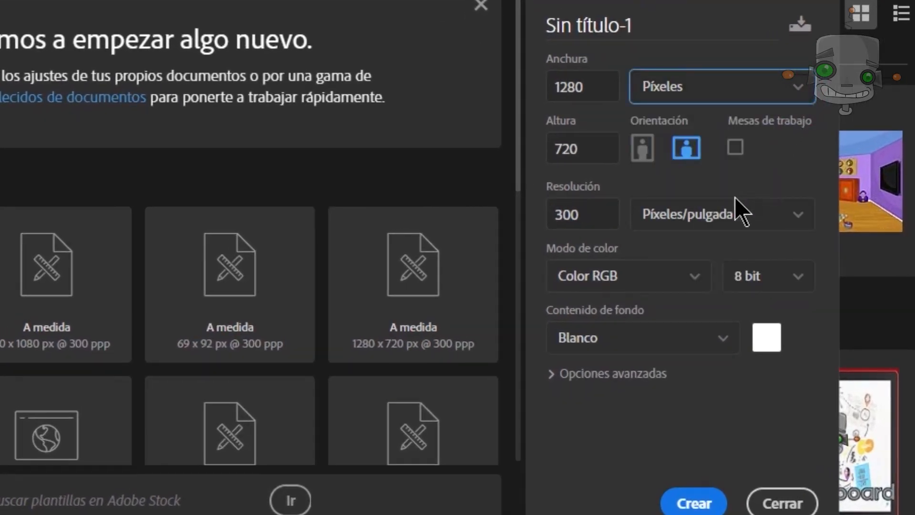
{"action": "left_click", "coordinate": [585, 206]}
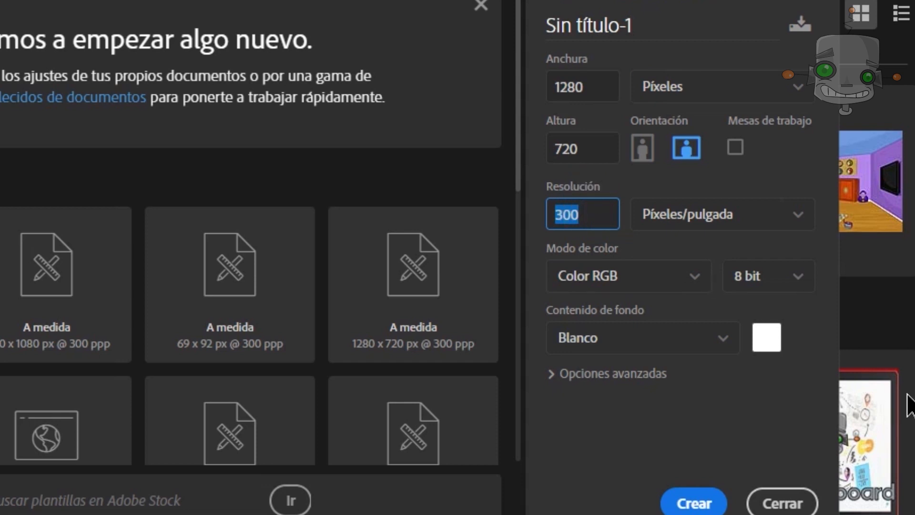
{"action": "type", "text": "72"}
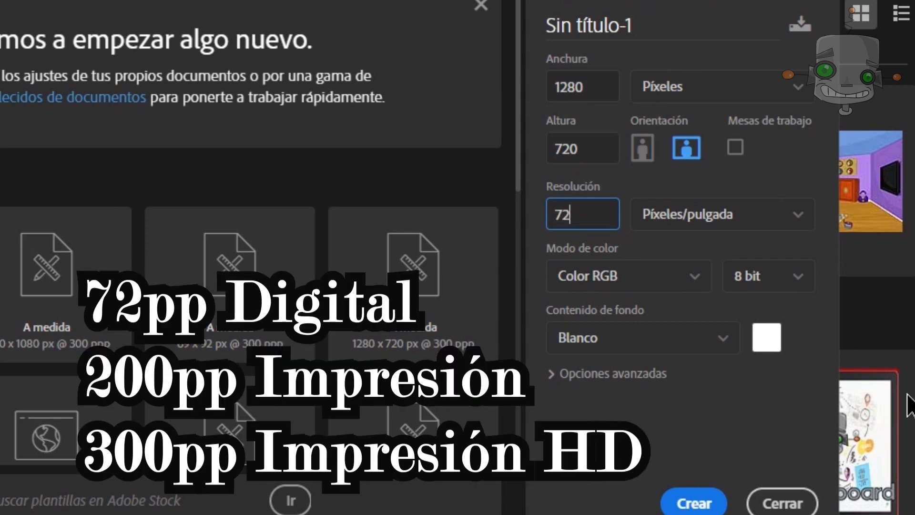
{"action": "key", "text": "BackSpace"}
{"action": "key", "text": "BackSpace"}
{"action": "type", "text": "20"}
{"action": "key", "text": "BackSpace"}
{"action": "type", "text": "30"}
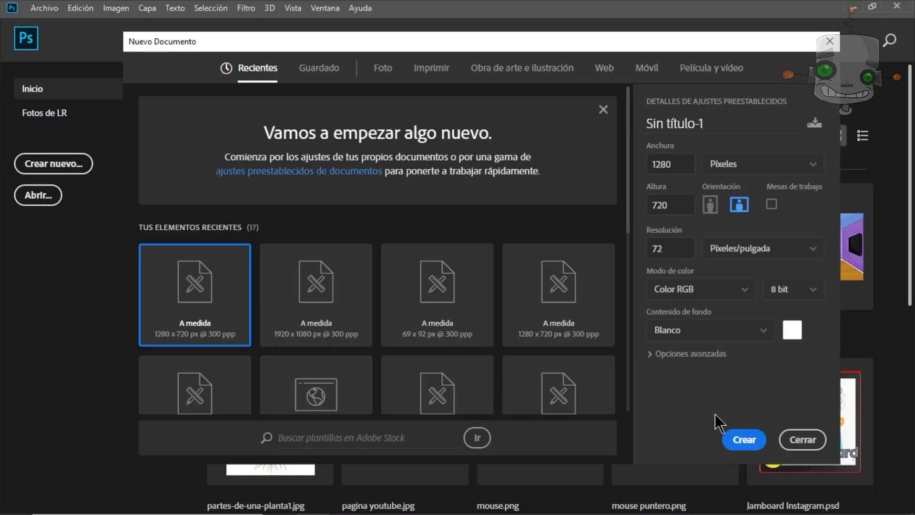
{"action": "left_click", "coordinate": [773, 206]}
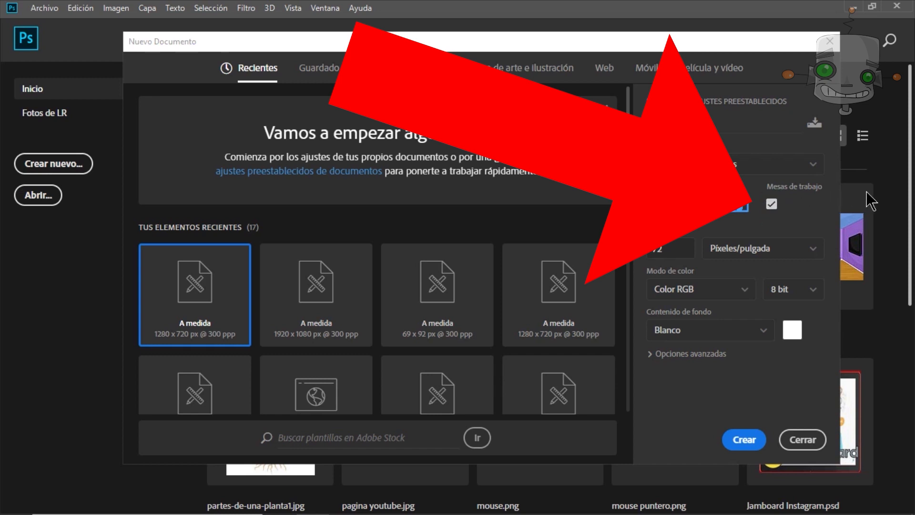
{"action": "left_click", "coordinate": [773, 206]}
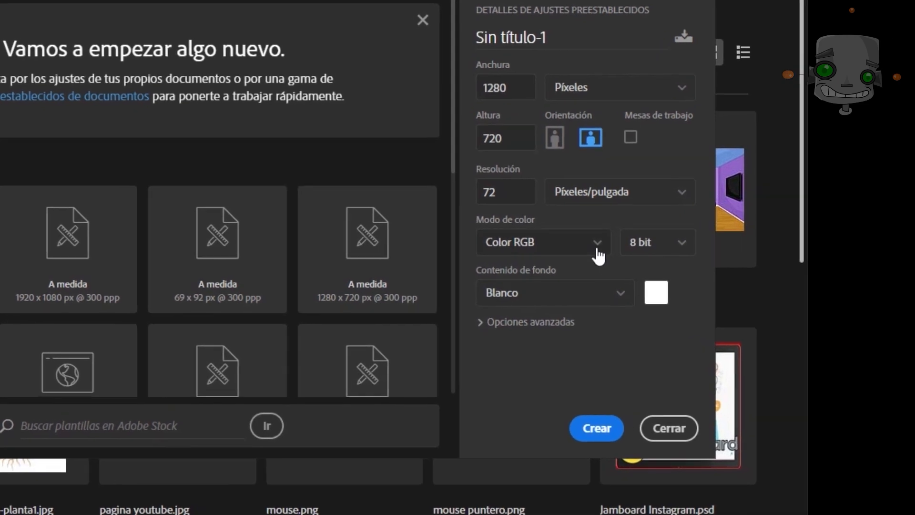
Step: Create the document in RGB colour mode with a white background
{"action": "left_click", "coordinate": [608, 248]}
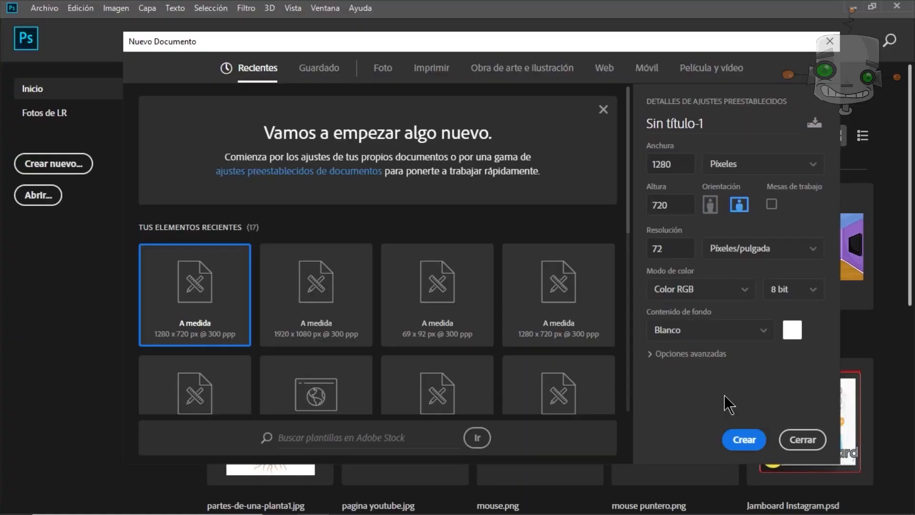
{"action": "left_click", "coordinate": [739, 437]}
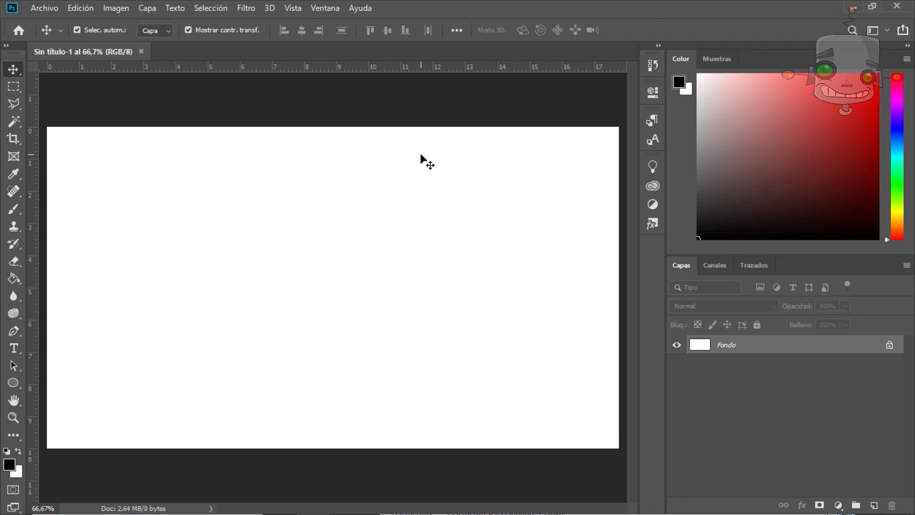
Step: Show the Historia (History) panel and hide it again
{"action": "left_click", "coordinate": [330, 9]}
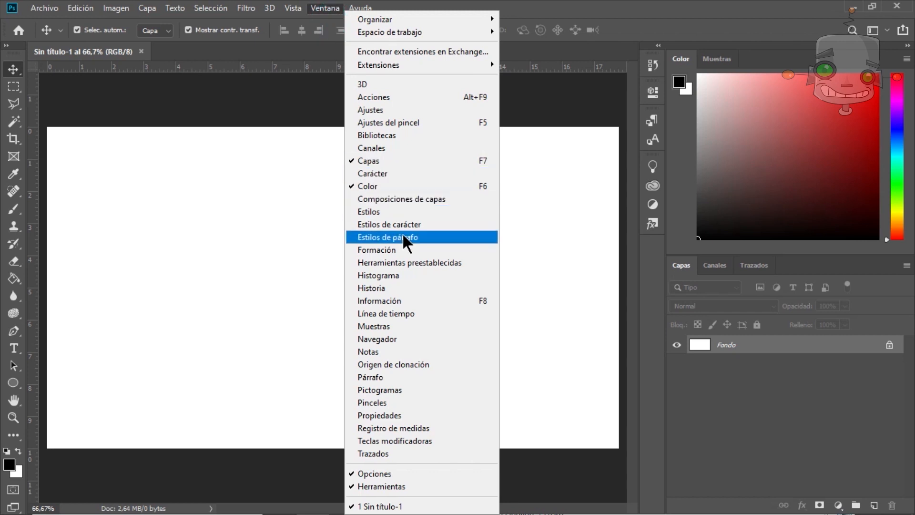
{"action": "left_click", "coordinate": [414, 286]}
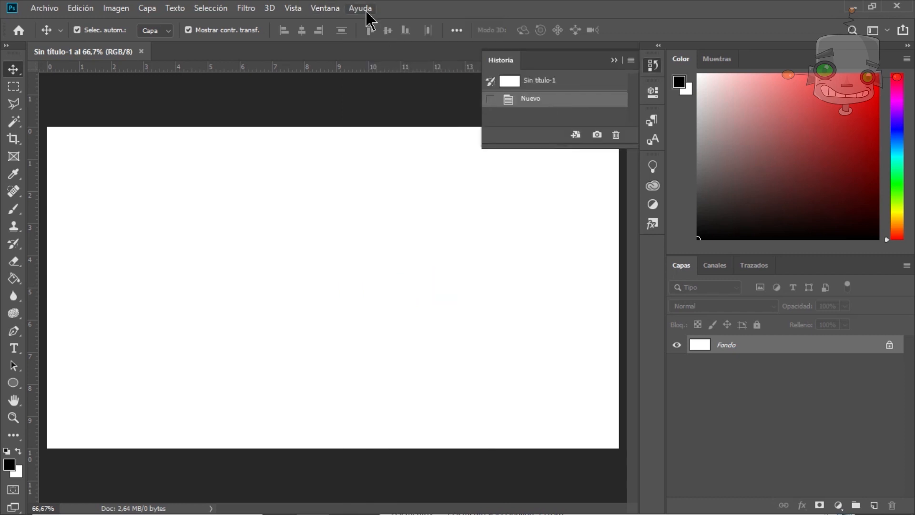
{"action": "left_click", "coordinate": [336, 10]}
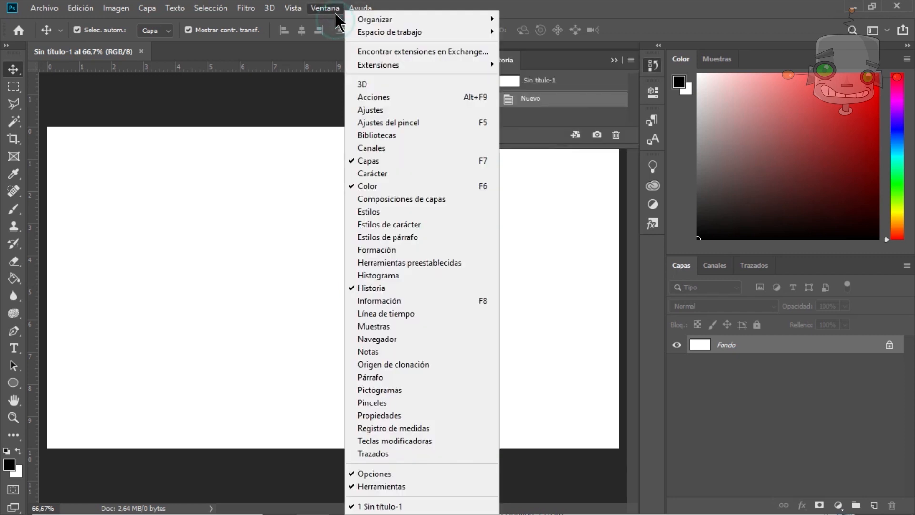
{"action": "left_click", "coordinate": [412, 288]}
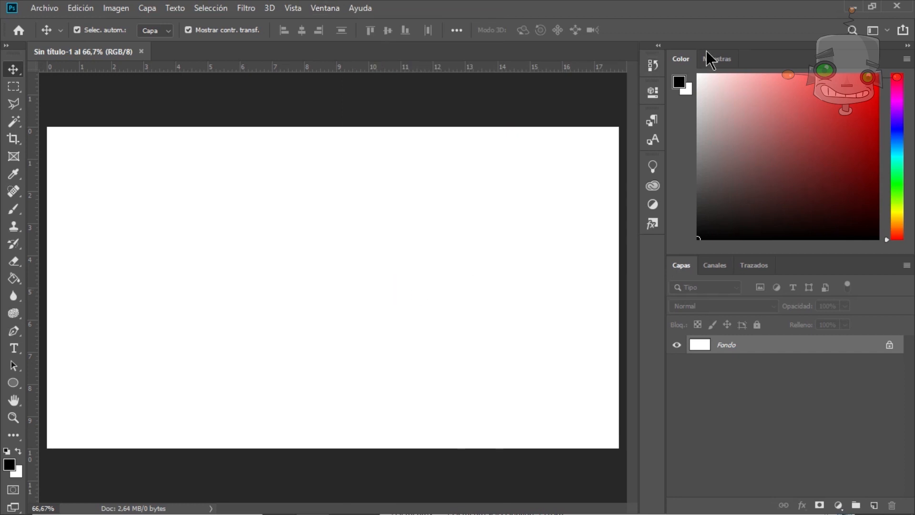
Step: Dock the Muestras (Swatches) panel below the canvas and switch to the Fotografía workspace
{"action": "left_click_drag", "start_coordinate": [710, 59], "coordinate": [362, 500]}
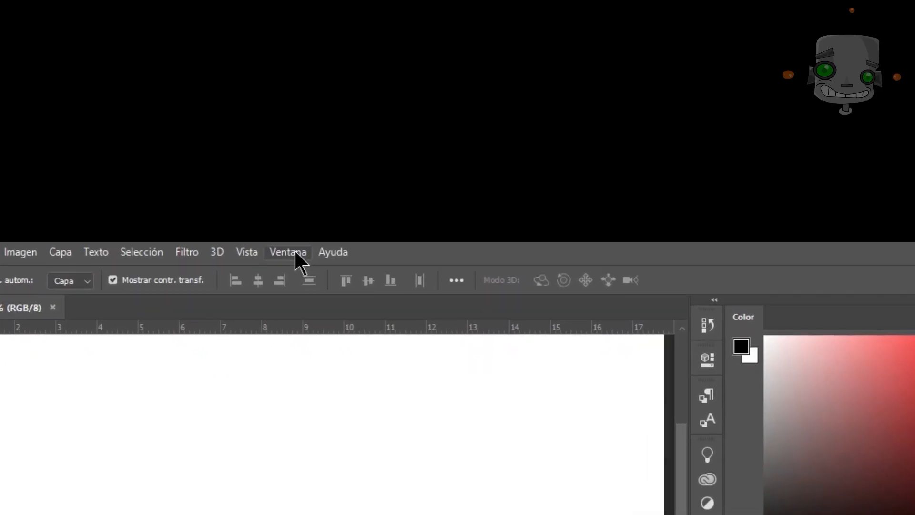
{"action": "left_click", "coordinate": [331, 9]}
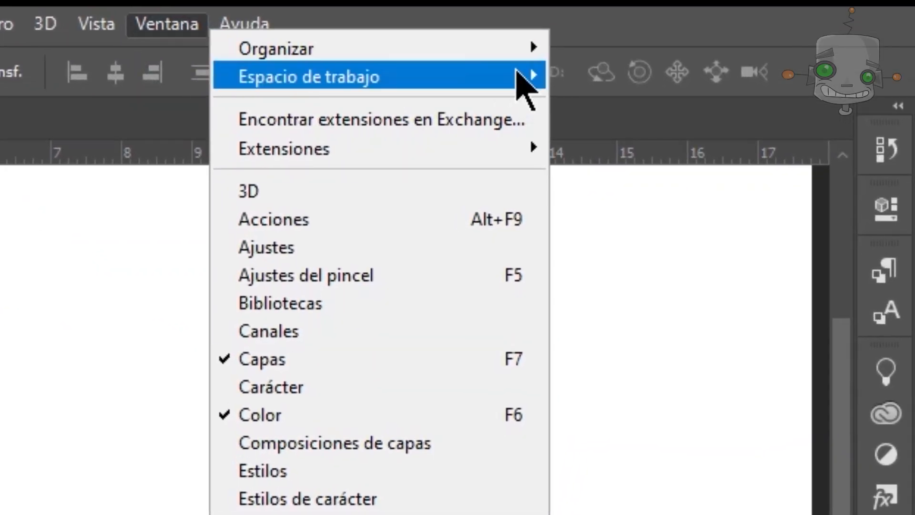
{"action": "mouse_move", "coordinate": [517, 73]}
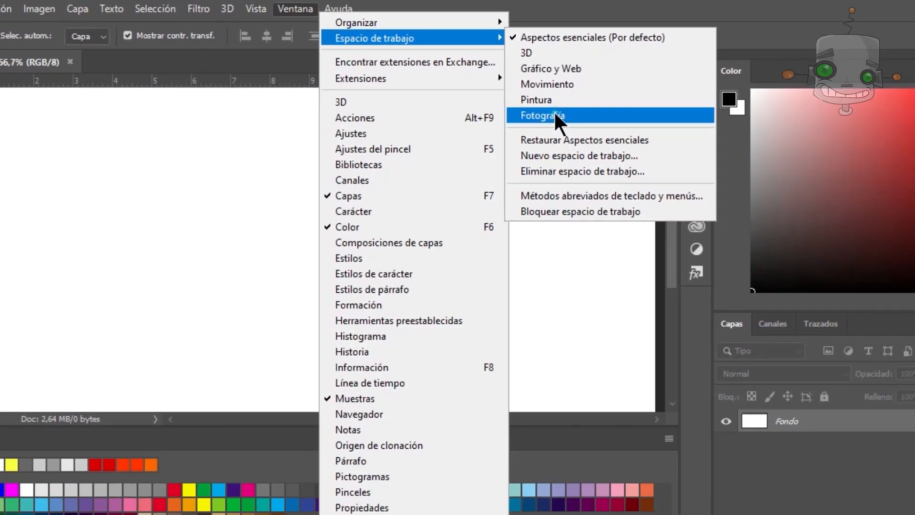
{"action": "left_click", "coordinate": [576, 160]}
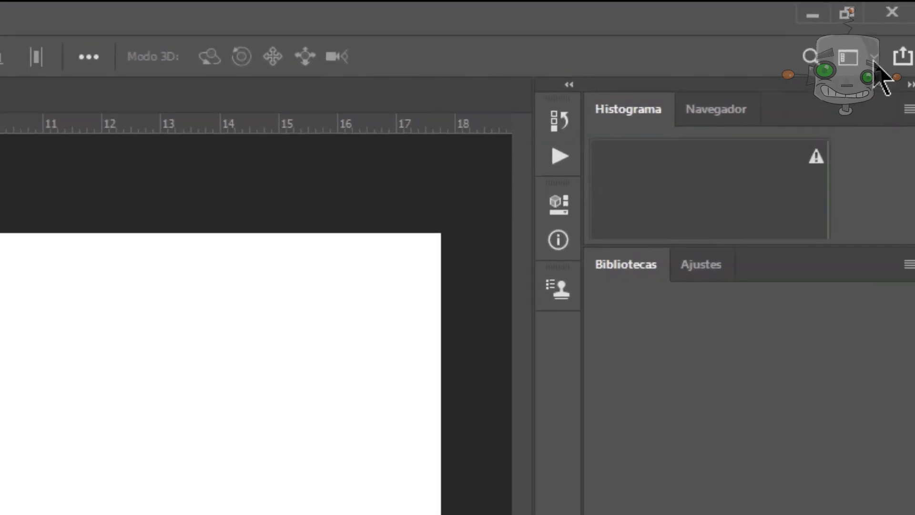
{"action": "left_click", "coordinate": [875, 58]}
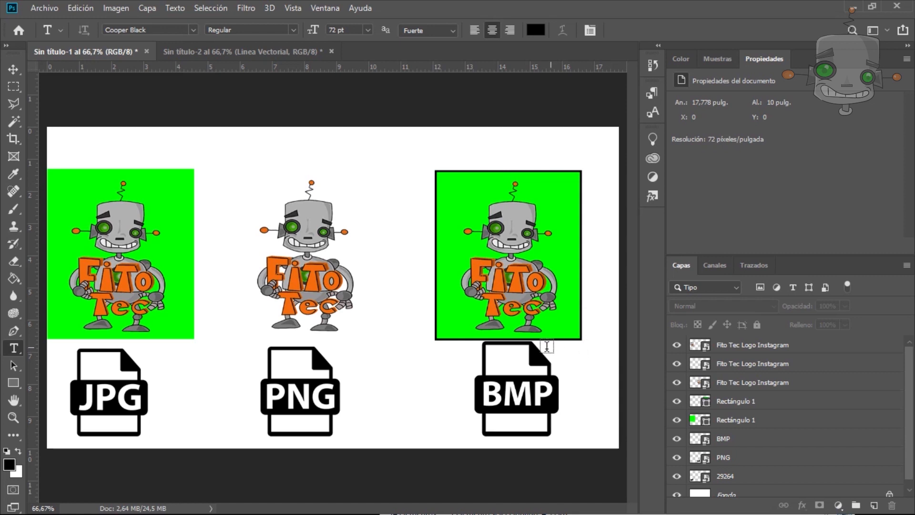
Step: Magnify the middle Fito Tec robot logo to 500% with the Move tool active and examine the pixels along its edges
{"action": "key", "text": "v"}
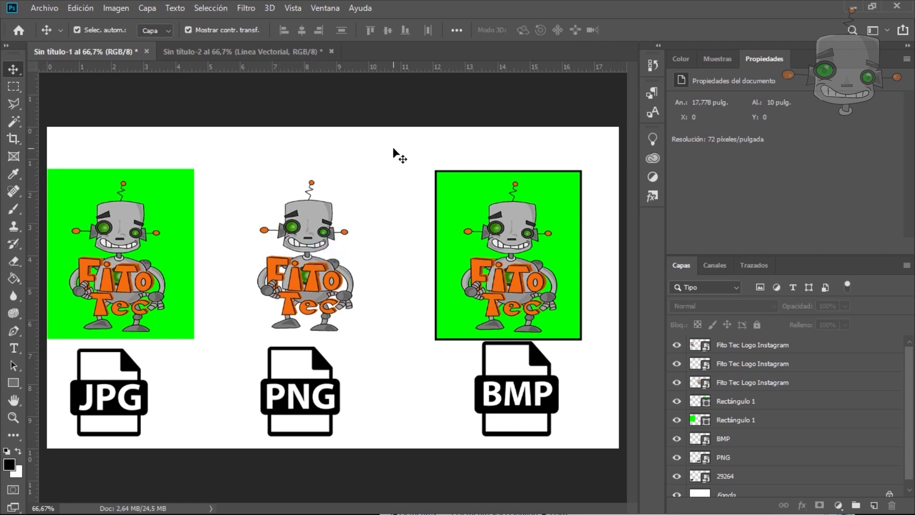
{"action": "key", "text": "ctrl+plus"}
{"action": "key", "text": "ctrl+plus"}
{"action": "key", "text": "ctrl+plus"}
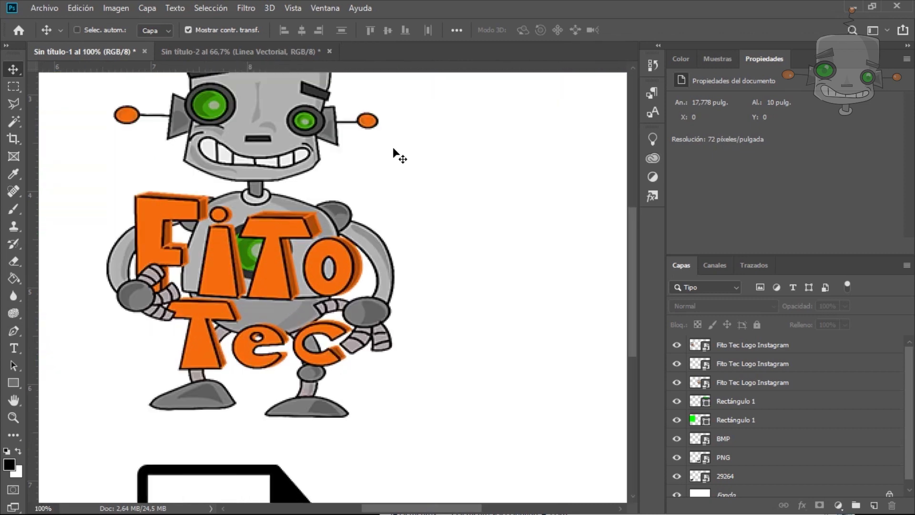
{"action": "key", "text": "ctrl+plus"}
{"action": "key", "text": "ctrl+plus"}
{"action": "key", "text": "ctrl+plus"}
{"action": "key", "text": "ctrl+plus"}
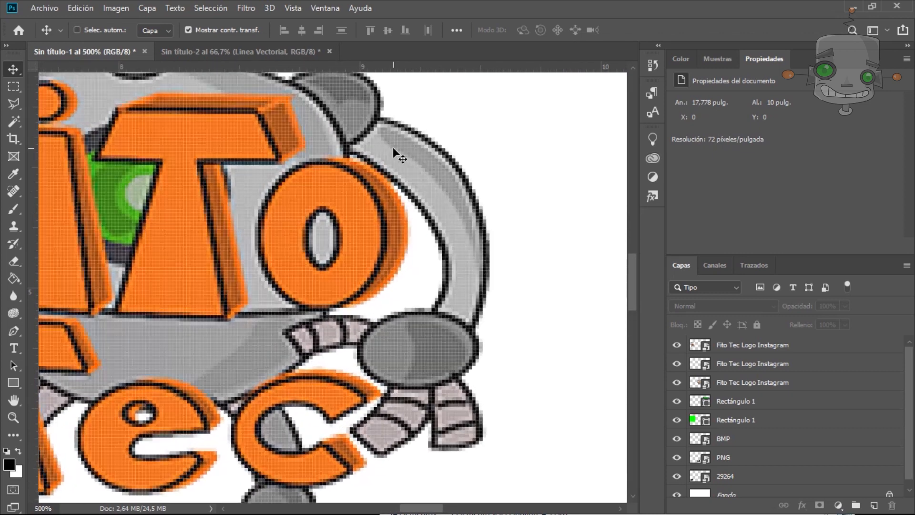
Step: Magnify the letter O of the middle Fito Tec logo up to 6400% and examine its individual pixels
{"action": "key", "text": "ctrl+plus"}
{"action": "key", "text": "ctrl+plus"}
{"action": "key", "text": "ctrl+plus"}
{"action": "key", "text": "ctrl+plus"}
{"action": "key", "text": "ctrl+plus"}
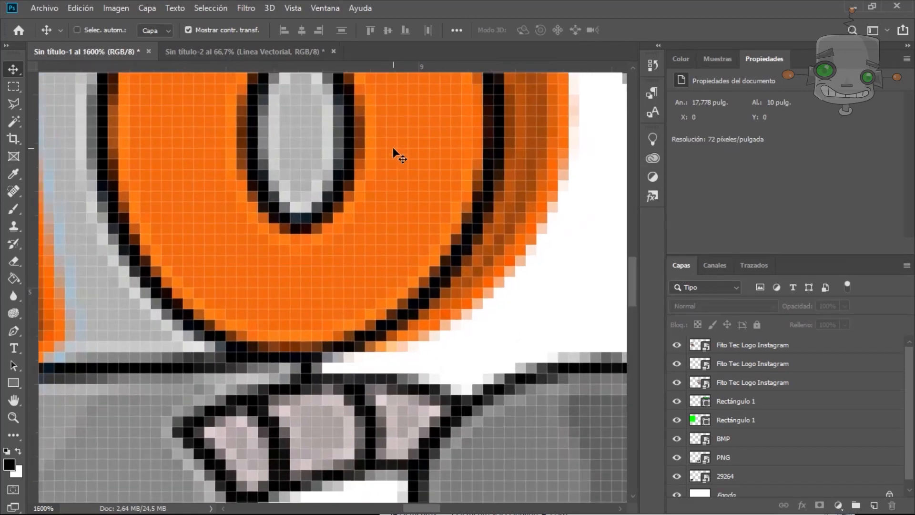
{"action": "key", "text": "ctrl+plus"}
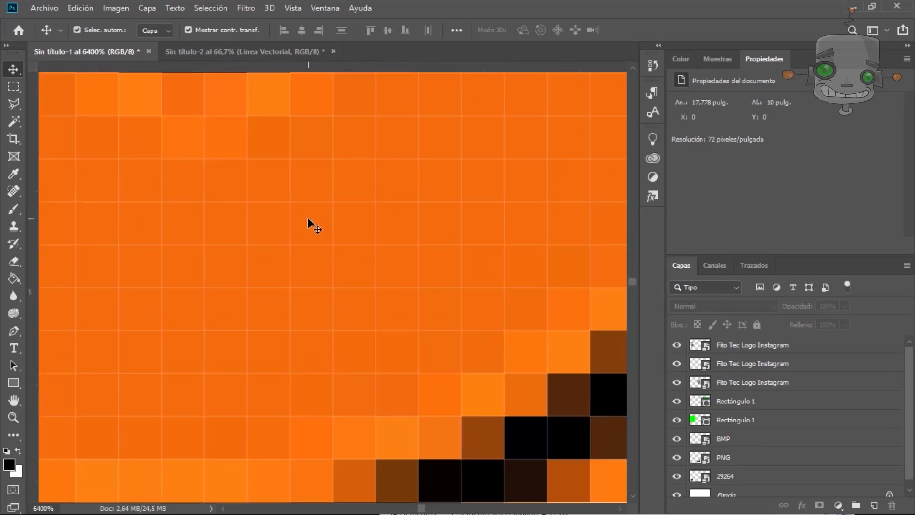
Step: Return the logo comparison to 66.67% and switch to the Sin título-2 document to view the pixel and vector lines
{"action": "key", "text": "ctrl+minus"}
{"action": "key", "text": "ctrl+minus"}
{"action": "key", "text": "ctrl+minus"}
{"action": "key", "text": "ctrl+minus"}
{"action": "key", "text": "ctrl+minus"}
{"action": "key", "text": "ctrl+minus"}
{"action": "key", "text": "ctrl+minus"}
{"action": "key", "text": "ctrl+minus"}
{"action": "key", "text": "ctrl+minus"}
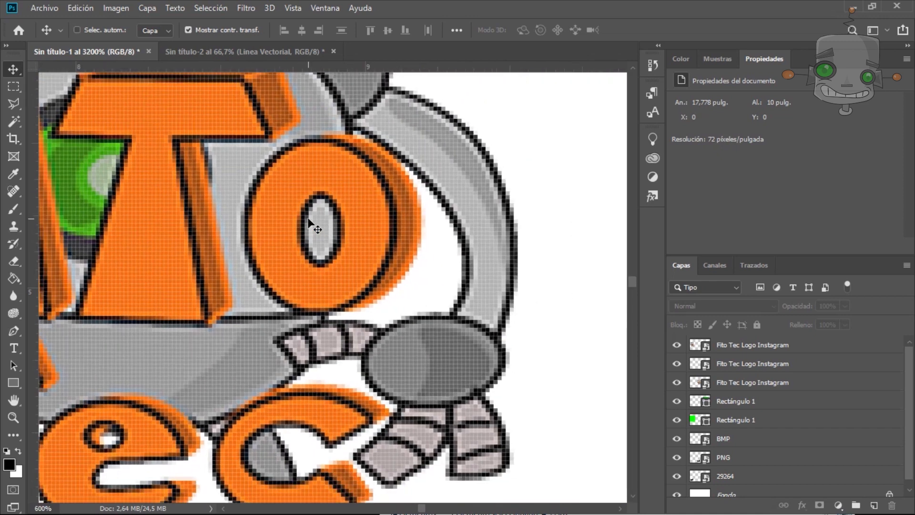
{"action": "key", "text": "ctrl+minus"}
{"action": "key", "text": "ctrl+minus"}
{"action": "key", "text": "ctrl+minus"}
{"action": "key", "text": "ctrl+minus"}
{"action": "key", "text": "ctrl+minus"}
{"action": "key", "text": "ctrl+minus"}
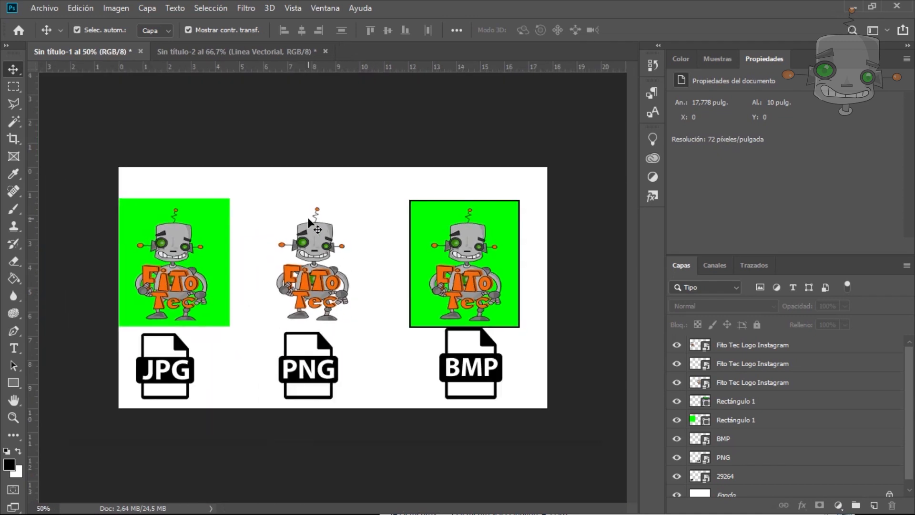
{"action": "key", "text": "ctrl+plus"}
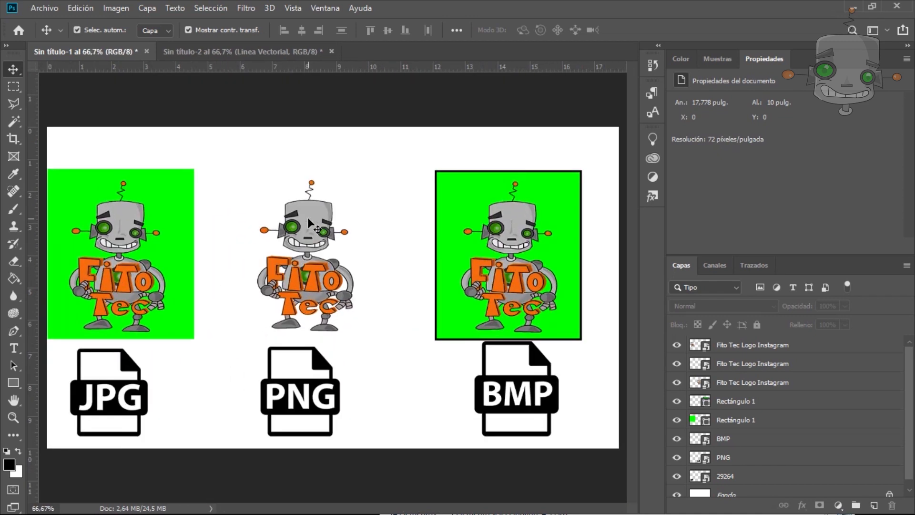
{"action": "left_click", "coordinate": [269, 52]}
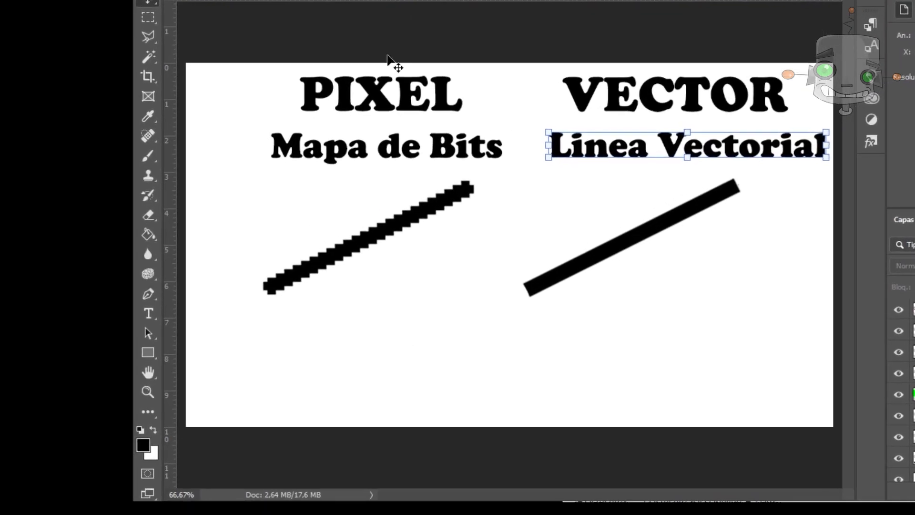
{"action": "left_click", "coordinate": [411, 417]}
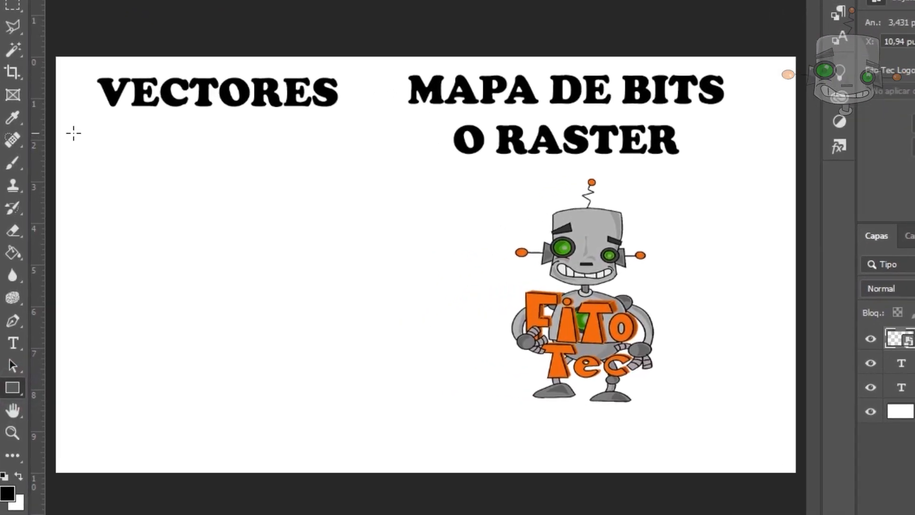
Step: Draw a black rectangle under the VECTORES heading and add three more shapes beside and below it with other shape tools
{"action": "left_click_drag", "start_coordinate": [78, 100], "coordinate": [210, 208]}
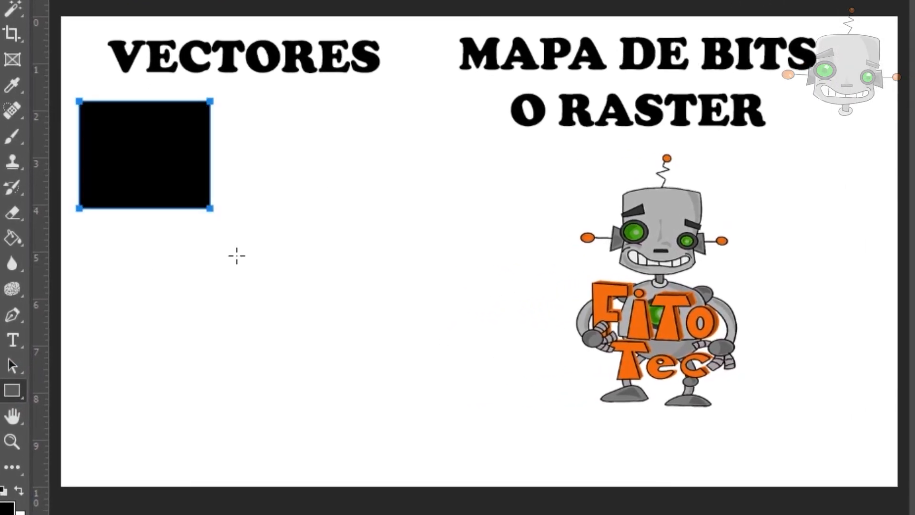
{"action": "right_click", "coordinate": [12, 389]}
{"action": "left_click", "coordinate": [119, 406]}
{"action": "left_click_drag", "start_coordinate": [272, 158], "coordinate": [394, 305]}
{"action": "right_click", "coordinate": [12, 389]}
{"action": "left_click", "coordinate": [119, 427]}
{"action": "left_click_drag", "start_coordinate": [90, 258], "coordinate": [200, 367]}
{"action": "right_click", "coordinate": [12, 390]}
{"action": "left_click", "coordinate": [119, 448]}
{"action": "left_click_drag", "start_coordinate": [298, 355], "coordinate": [328, 403]}
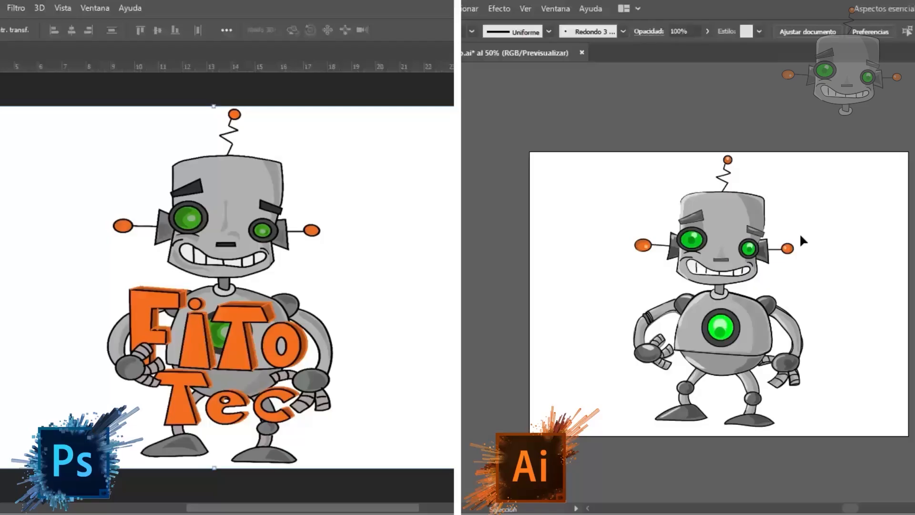
Step: Magnify the robot in Photoshop and in Illustrator, the latter to 1600%, and compare the bitmap edges with the vector edges
{"action": "key", "text": "ctrl+plus"}
{"action": "key", "text": "ctrl+plus"}
{"action": "key", "text": "ctrl+plus"}
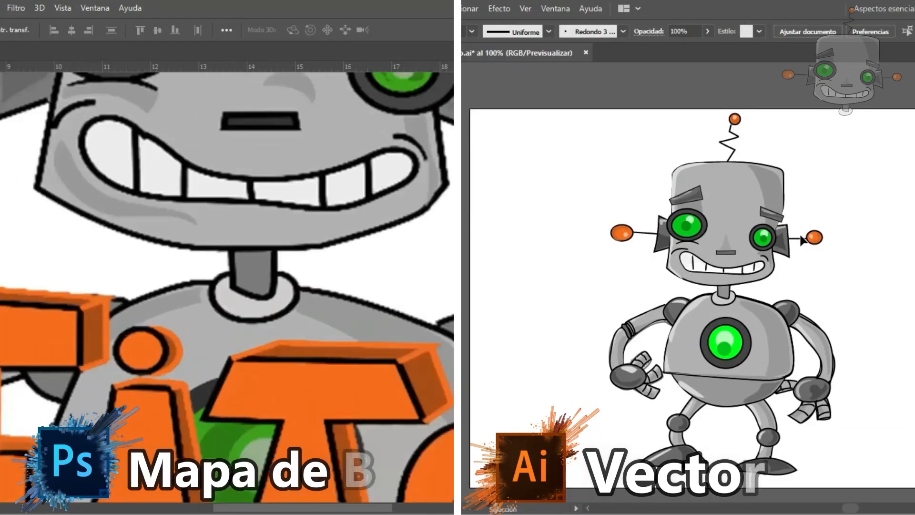
{"action": "key", "text": "ctrl+plus"}
{"action": "key", "text": "ctrl+plus"}
{"action": "key", "text": "ctrl+plus"}
{"action": "key", "text": "ctrl+plus"}
{"action": "key", "text": "ctrl+plus"}
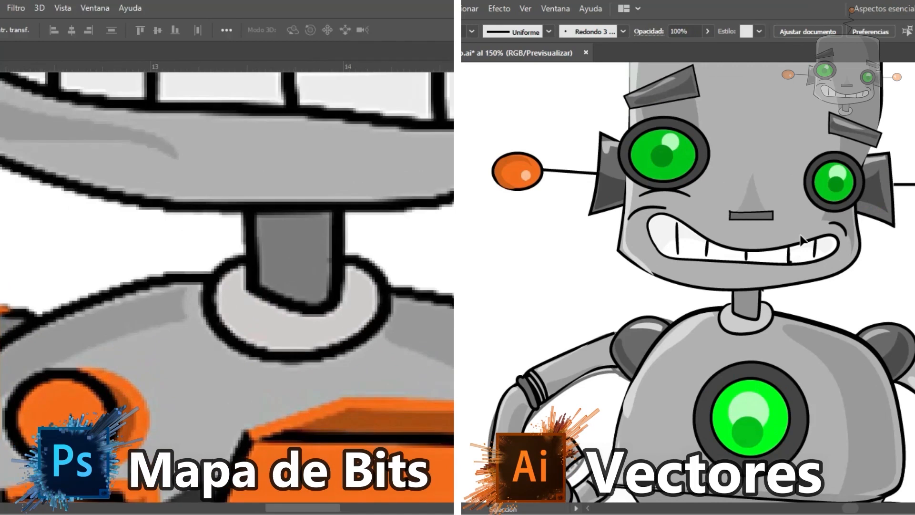
{"action": "key", "text": "ctrl+plus"}
{"action": "key", "text": "ctrl+plus"}
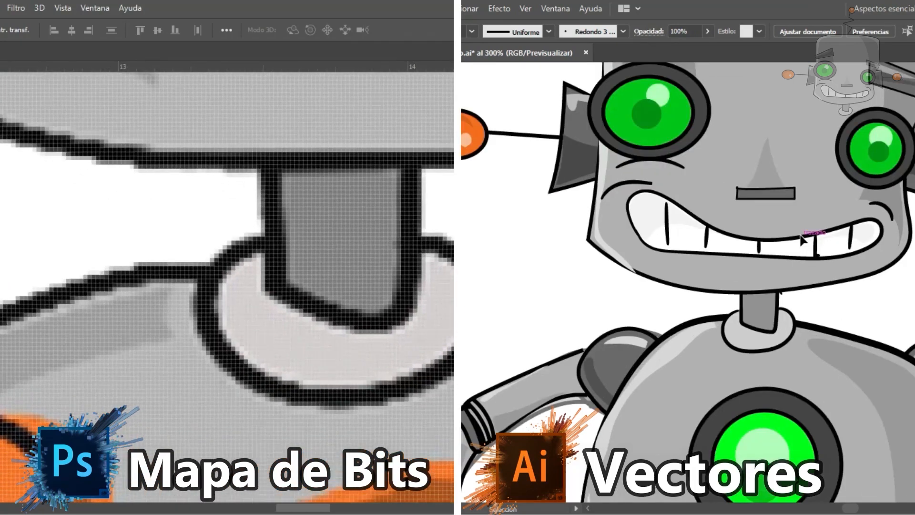
{"action": "key", "text": "ctrl+plus"}
{"action": "key", "text": "ctrl+plus"}
{"action": "key", "text": "ctrl+plus"}
{"action": "key", "text": "ctrl+plus"}
{"action": "key", "text": "ctrl+plus"}
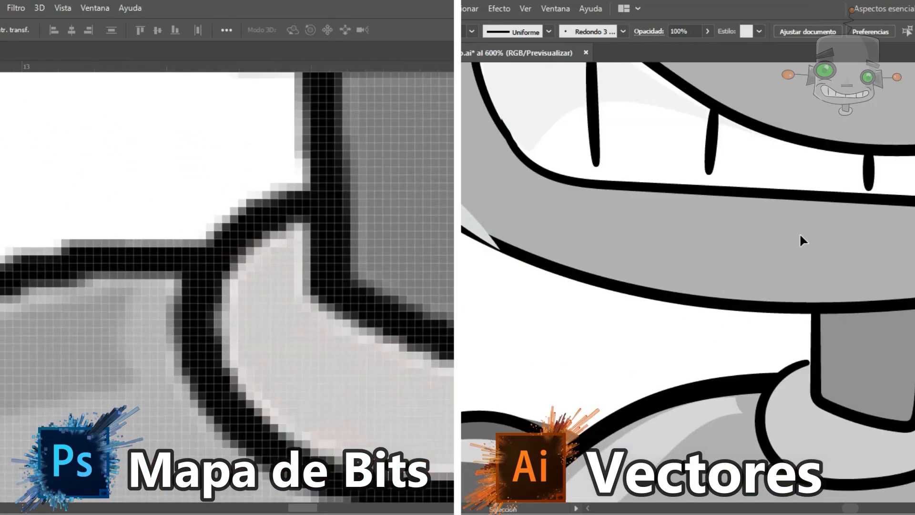
{"action": "key", "text": "ctrl+plus"}
{"action": "key", "text": "ctrl+plus"}
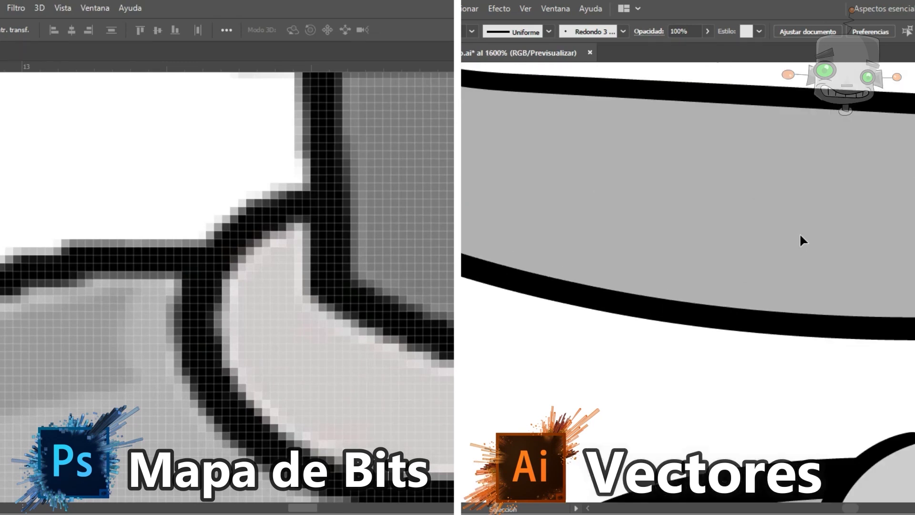
{"action": "key", "text": "space"}
{"action": "key", "text": "ctrl+plus"}
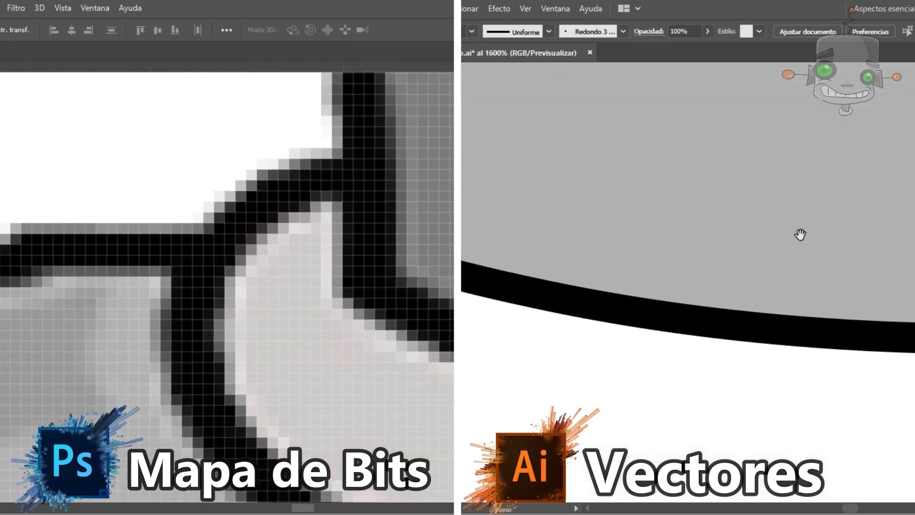
{"action": "key", "text": "ctrl+plus"}
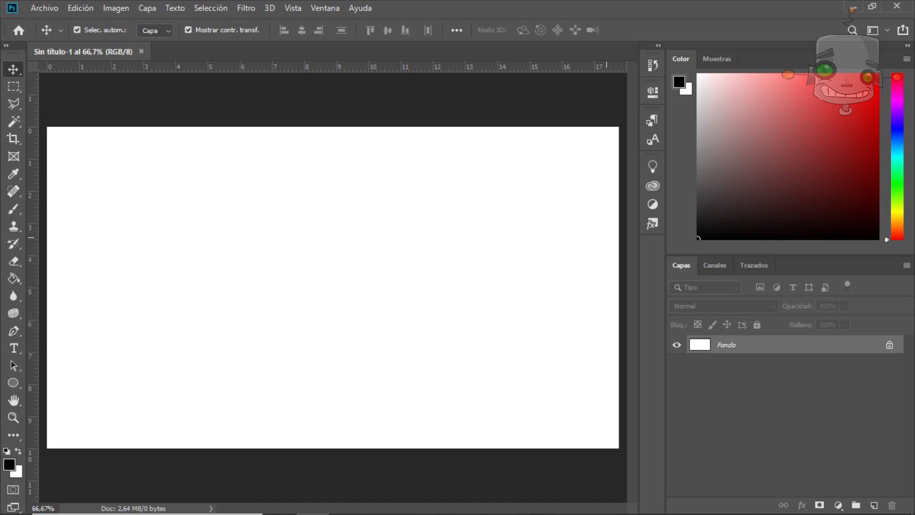
Step: View the Save As options for the blank document and dismiss them without saving
{"action": "left_click", "coordinate": [44, 8]}
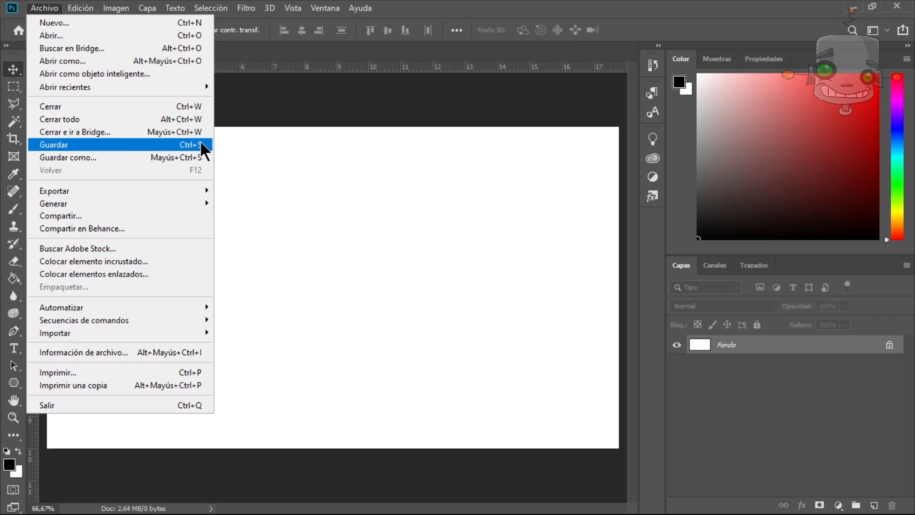
{"action": "left_click", "coordinate": [200, 159]}
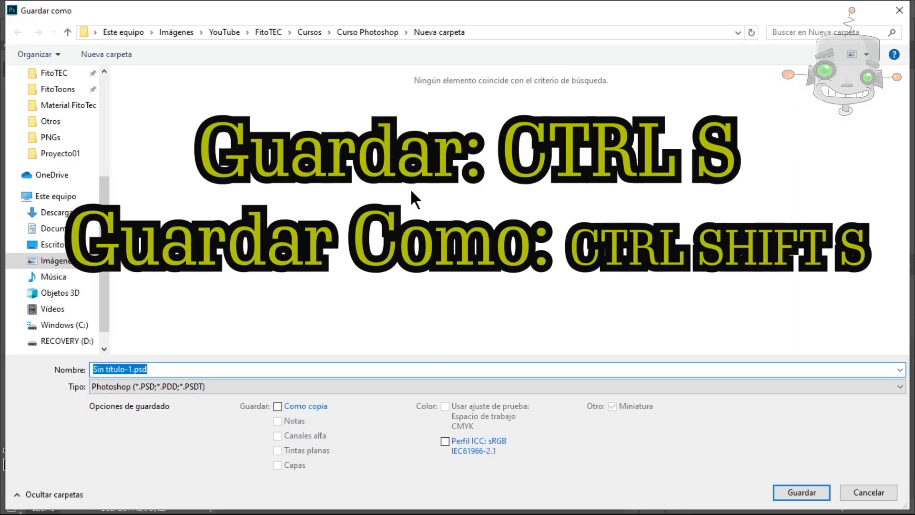
{"action": "key", "text": "Escape"}
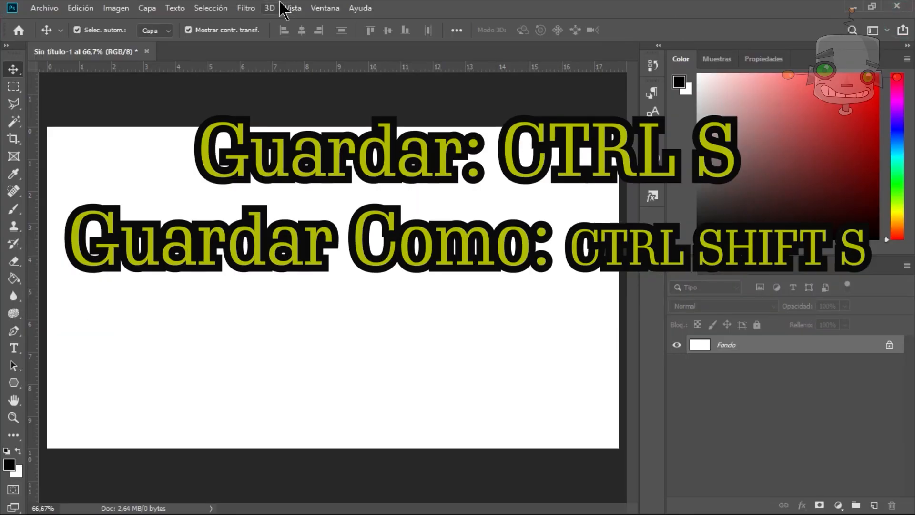
Step: Start a quick PNG export of the blank document, check the available file types and cancel the export
{"action": "left_click", "coordinate": [56, 8]}
{"action": "mouse_move", "coordinate": [167, 190]}
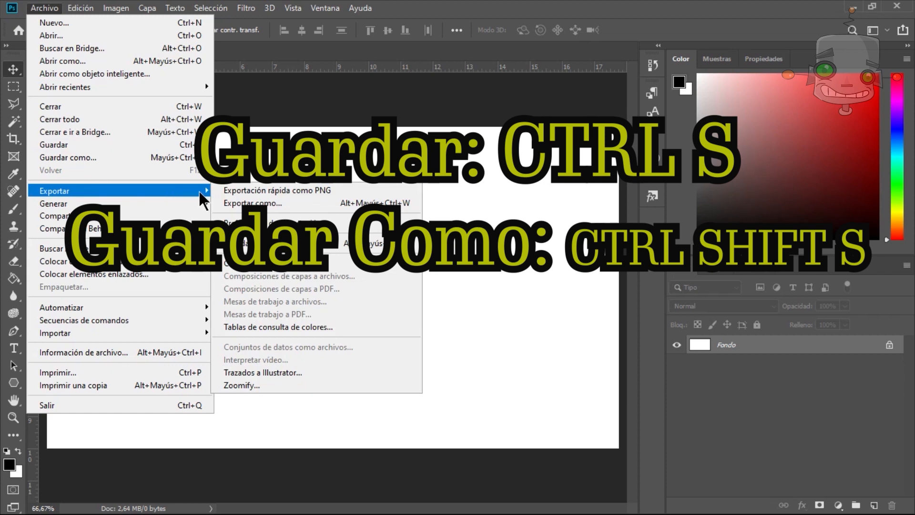
{"action": "left_click", "coordinate": [287, 189]}
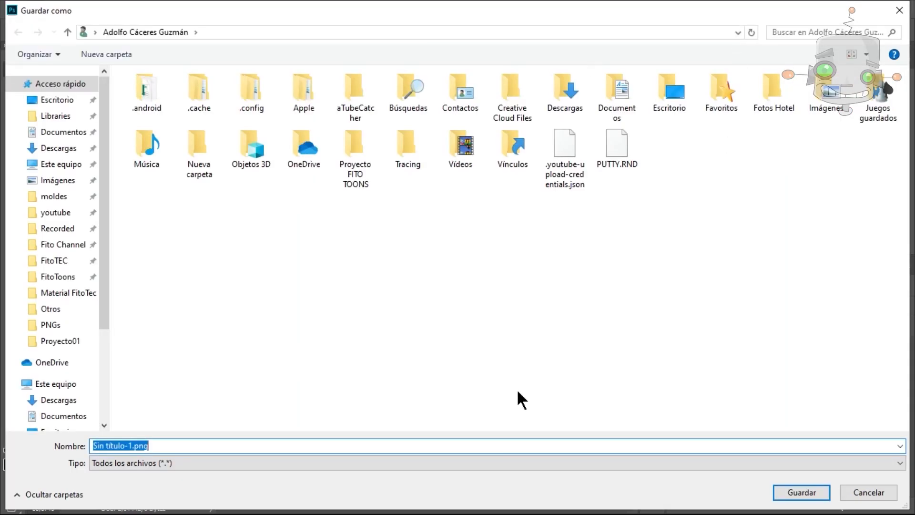
{"action": "left_click", "coordinate": [484, 462]}
{"action": "left_click", "coordinate": [484, 462]}
{"action": "left_click", "coordinate": [899, 7]}
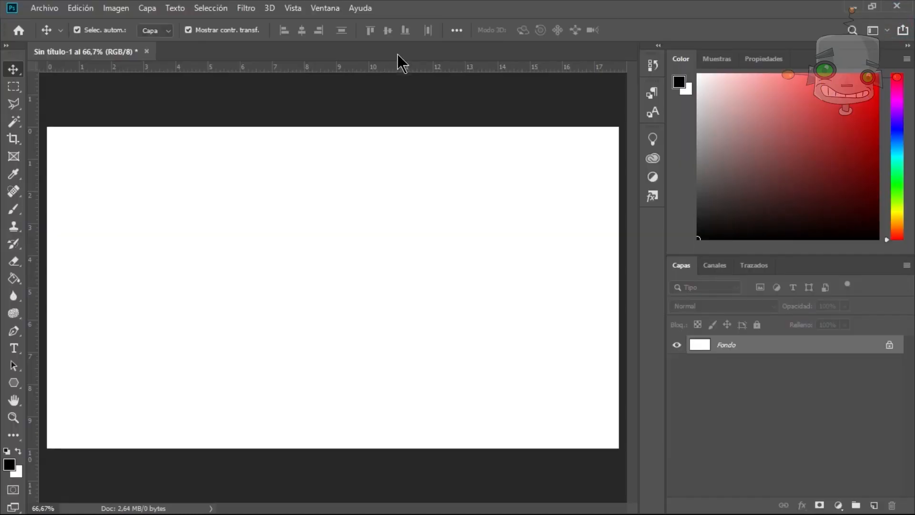
Step: Place Fito Tec Logo Instagram.png as an embedded element in the upper-left area of the canvas
{"action": "left_click", "coordinate": [42, 8]}
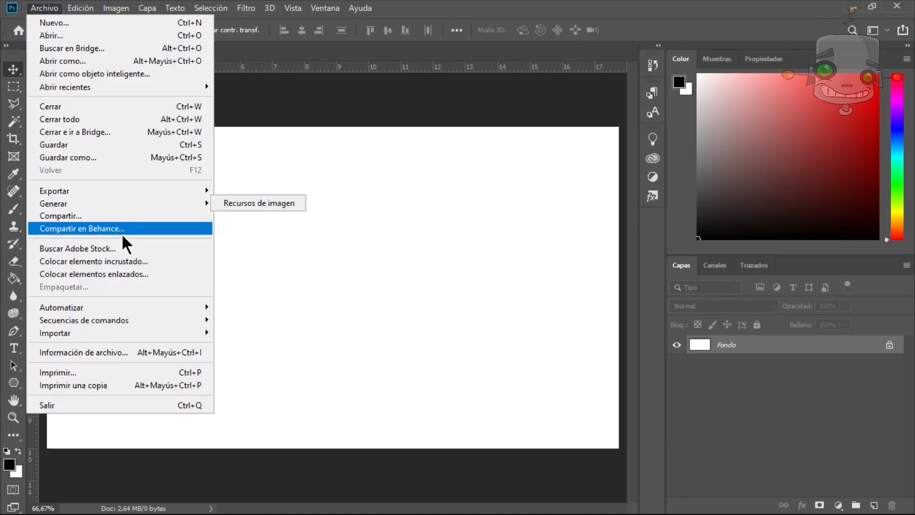
{"action": "left_click", "coordinate": [152, 259]}
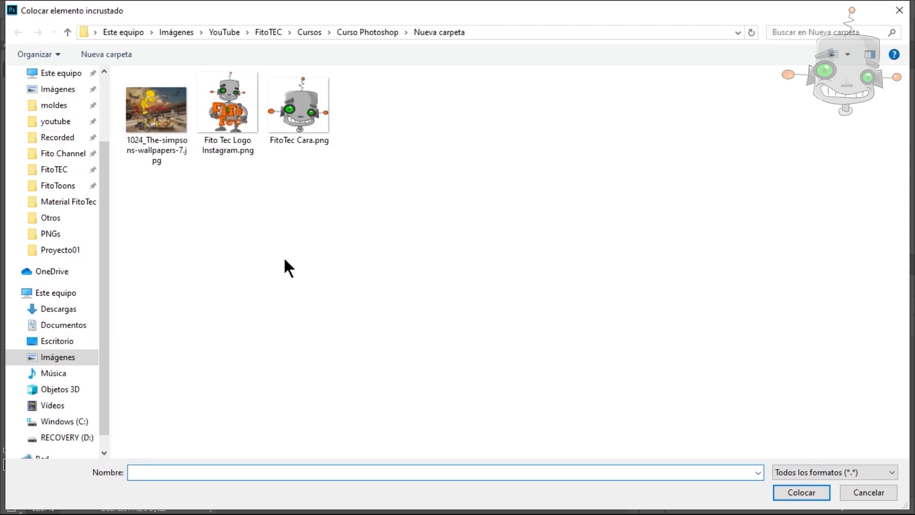
{"action": "double_click", "coordinate": [229, 125]}
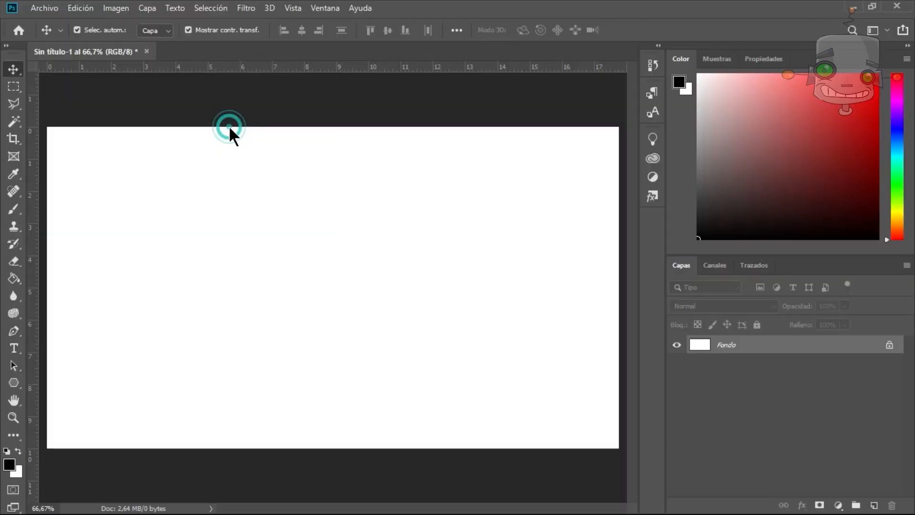
{"action": "left_click_drag", "start_coordinate": [328, 262], "coordinate": [129, 190]}
{"action": "left_click", "coordinate": [545, 30]}
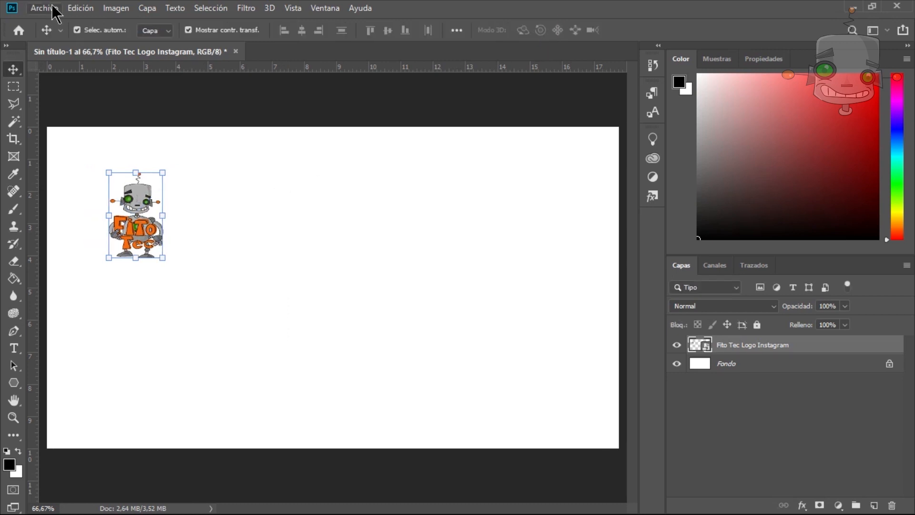
Step: Place Fito Tec Logo Instagram.png as a linked element beside the embedded logo, at about X 481 px and Y 194 px
{"action": "left_click", "coordinate": [47, 8]}
{"action": "left_click", "coordinate": [107, 274]}
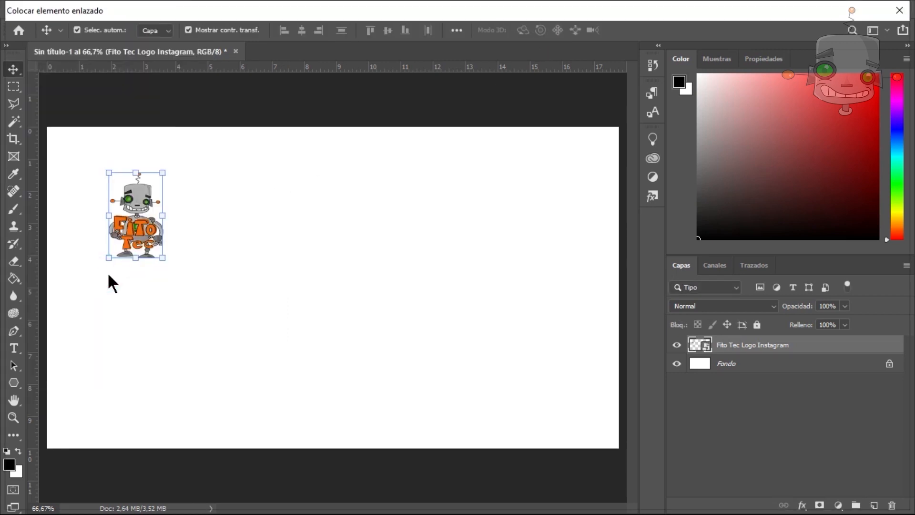
{"action": "double_click", "coordinate": [230, 137]}
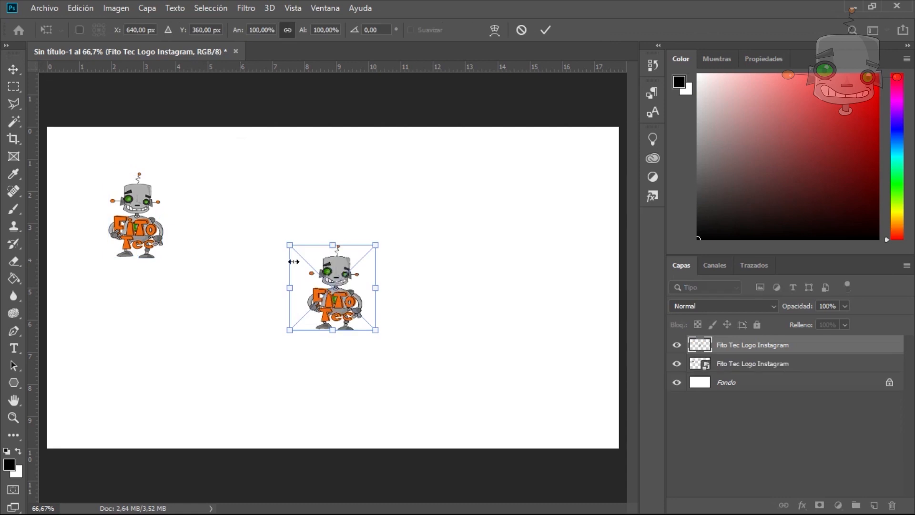
{"action": "left_click_drag", "start_coordinate": [336, 314], "coordinate": [267, 240]}
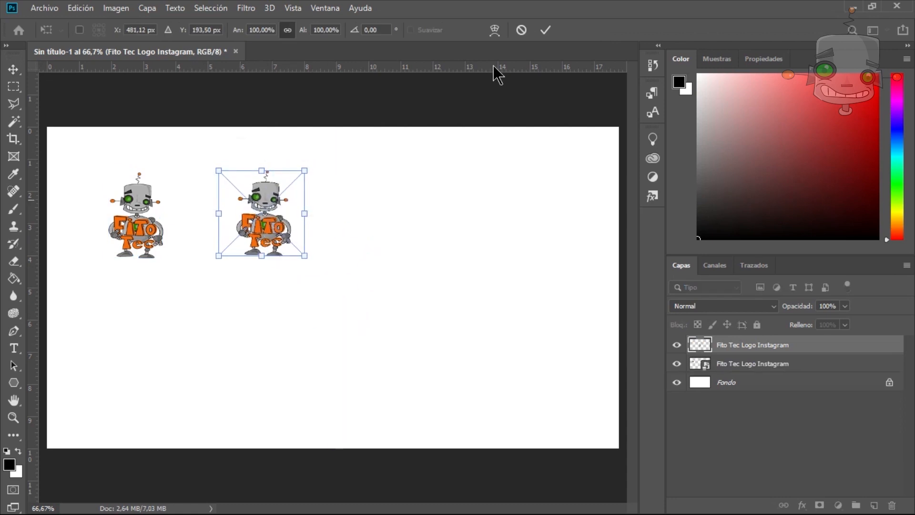
{"action": "left_click", "coordinate": [545, 30]}
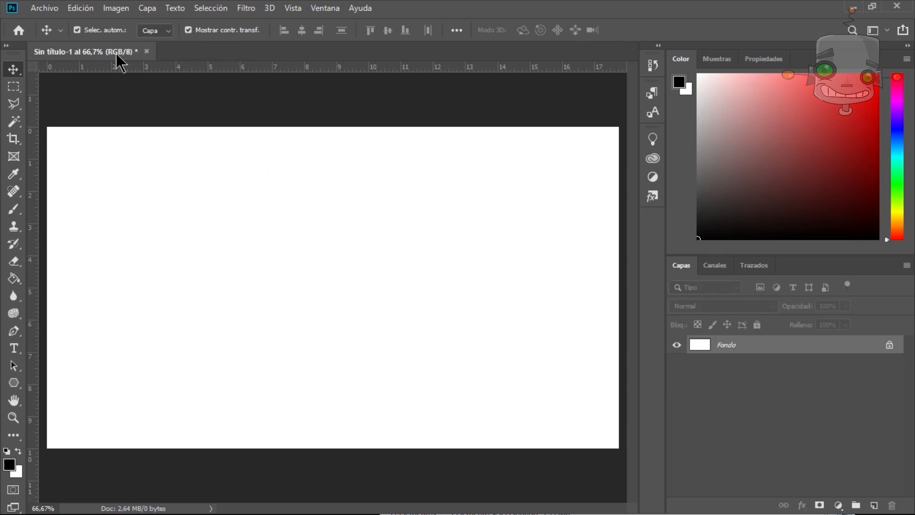
{"action": "left_click", "coordinate": [81, 8]}
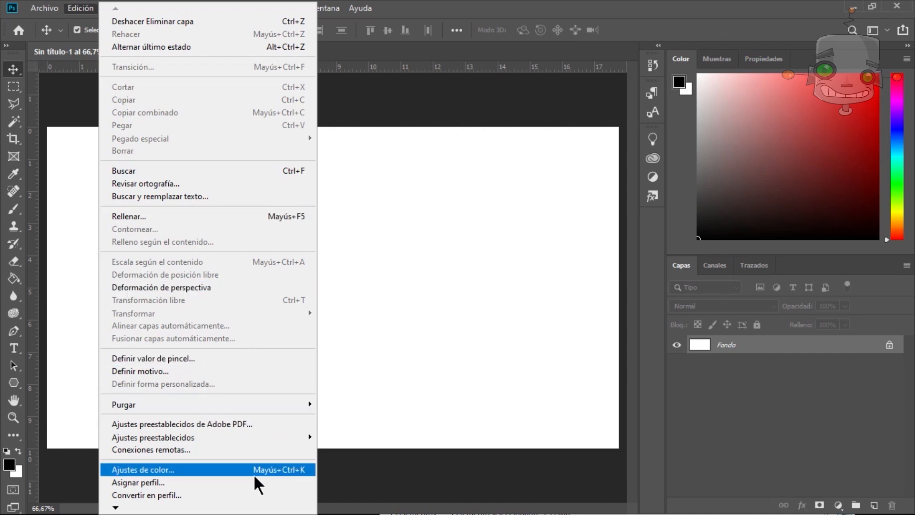
{"action": "left_click", "coordinate": [117, 507]}
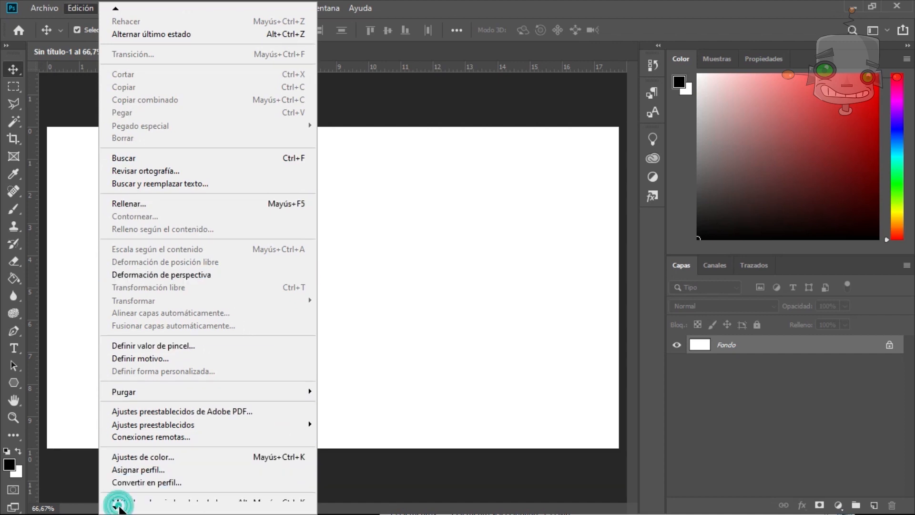
{"action": "left_click", "coordinate": [118, 508]}
{"action": "left_click", "coordinate": [118, 508]}
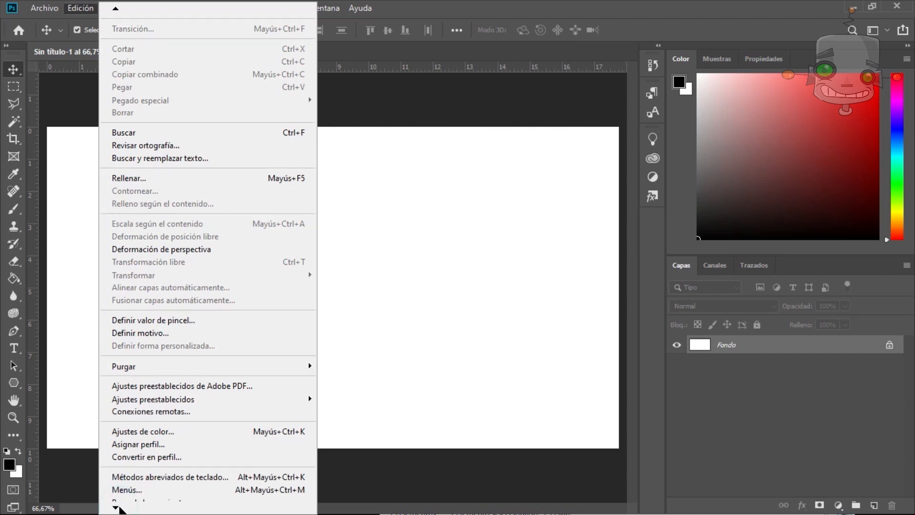
{"action": "left_click", "coordinate": [118, 508]}
{"action": "left_click", "coordinate": [119, 508]}
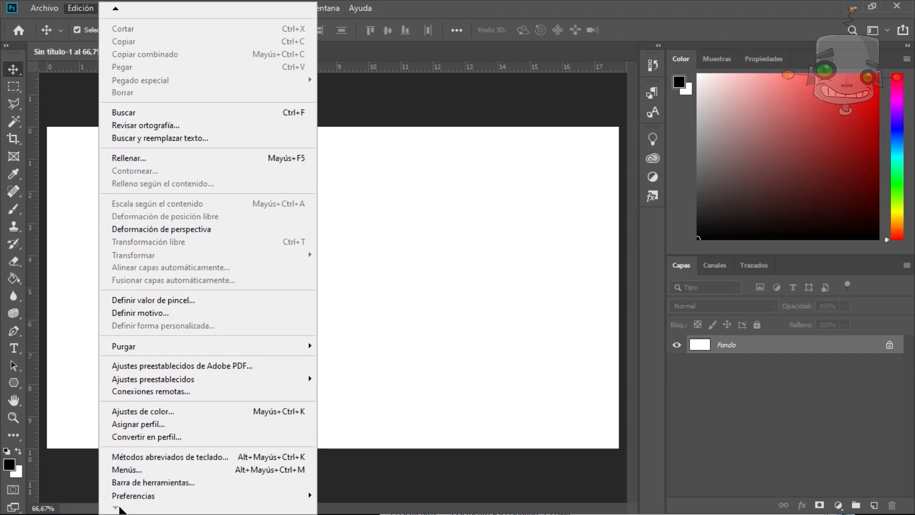
{"action": "left_click", "coordinate": [388, 366]}
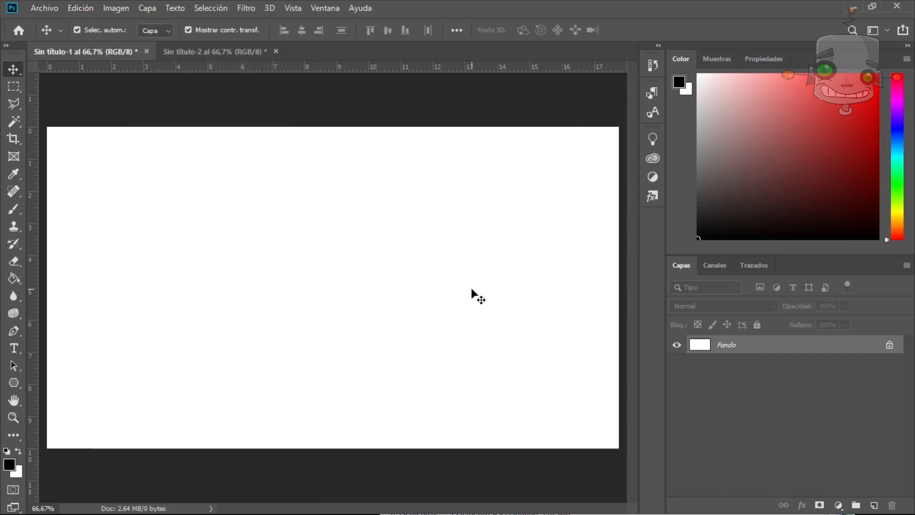
Step: Review the colour modes and bit depths available for the document, and look at the image adjustment commands
{"action": "left_click", "coordinate": [125, 8]}
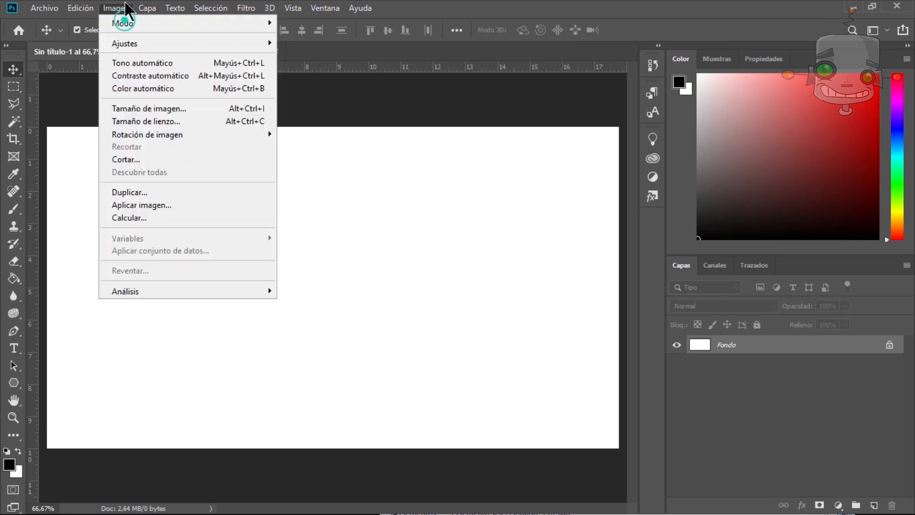
{"action": "mouse_move", "coordinate": [187, 21]}
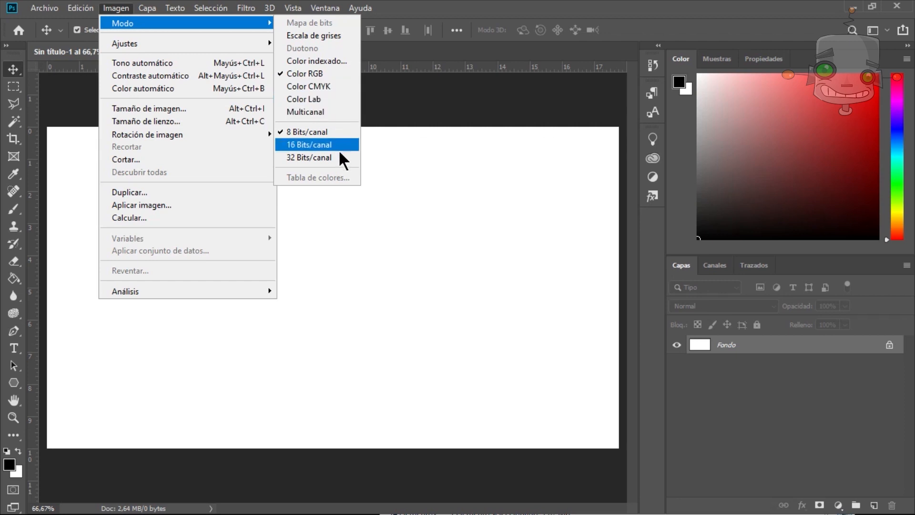
{"action": "left_click", "coordinate": [393, 187]}
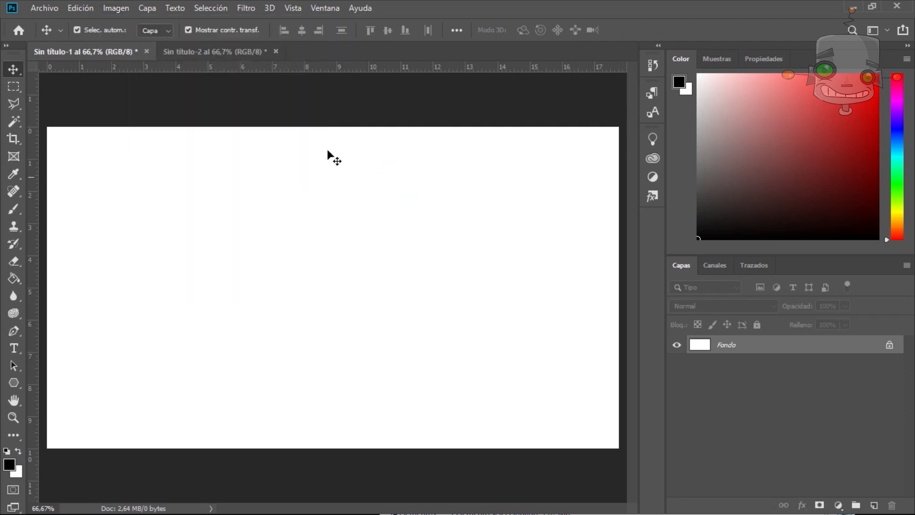
{"action": "left_click", "coordinate": [224, 54]}
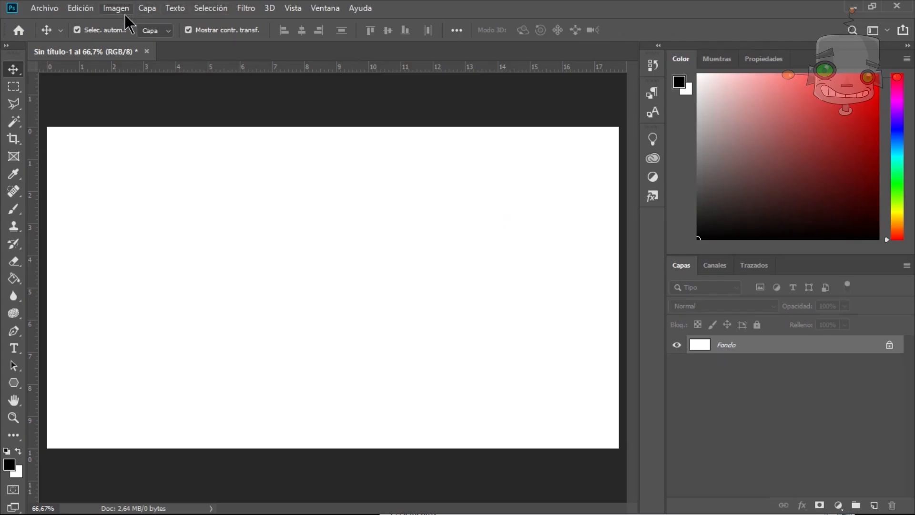
{"action": "left_click", "coordinate": [123, 13]}
{"action": "mouse_move", "coordinate": [253, 45]}
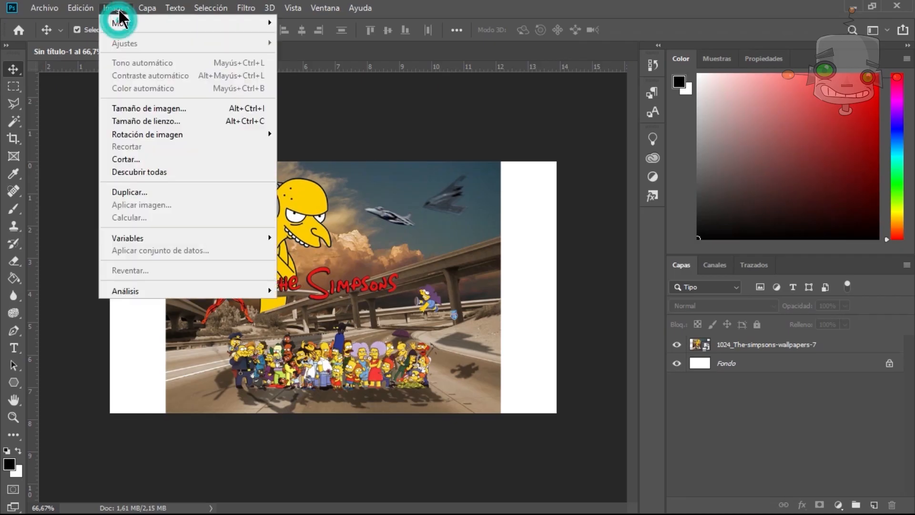
Step: Select the Simpsons wallpaper layer and resize the whole image to 800 px wide with proportions linked
{"action": "left_click", "coordinate": [407, 219]}
{"action": "left_click", "coordinate": [115, 8]}
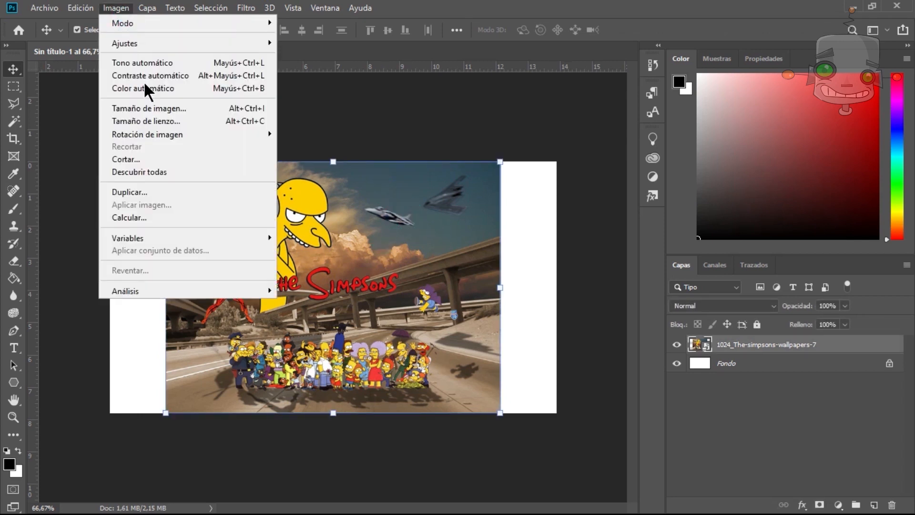
{"action": "left_click", "coordinate": [189, 109]}
{"action": "type", "text": "800"}
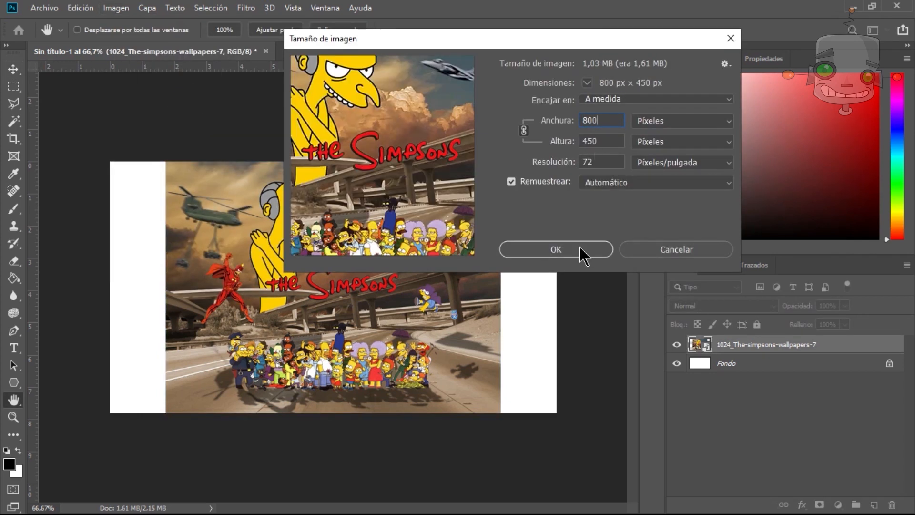
{"action": "left_click", "coordinate": [583, 251]}
Step: Deselect the layer and change the canvas size, entering 1280 for the width
{"action": "left_click", "coordinate": [466, 117]}
{"action": "left_click", "coordinate": [116, 9]}
{"action": "left_click", "coordinate": [169, 122]}
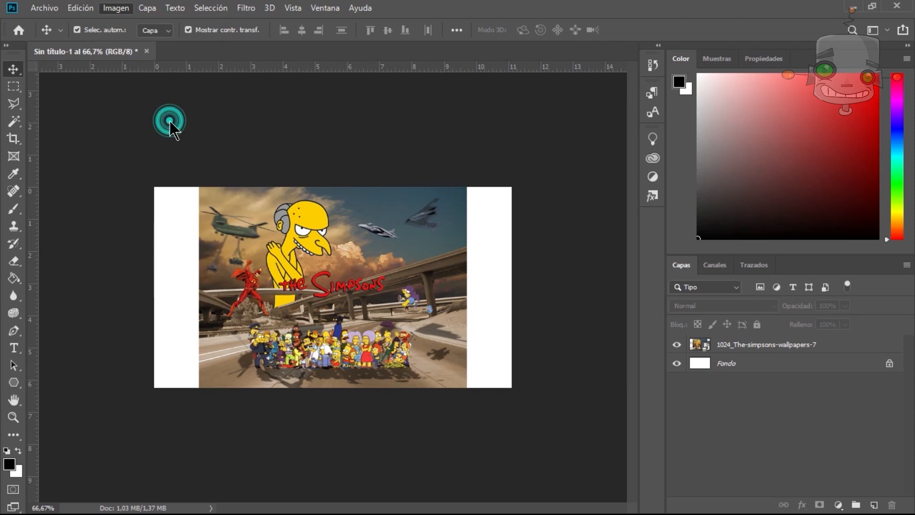
{"action": "left_click", "coordinate": [501, 167]}
{"action": "left_click", "coordinate": [504, 185]}
{"action": "type", "text": "1280"}
{"action": "left_click", "coordinate": [581, 109]}
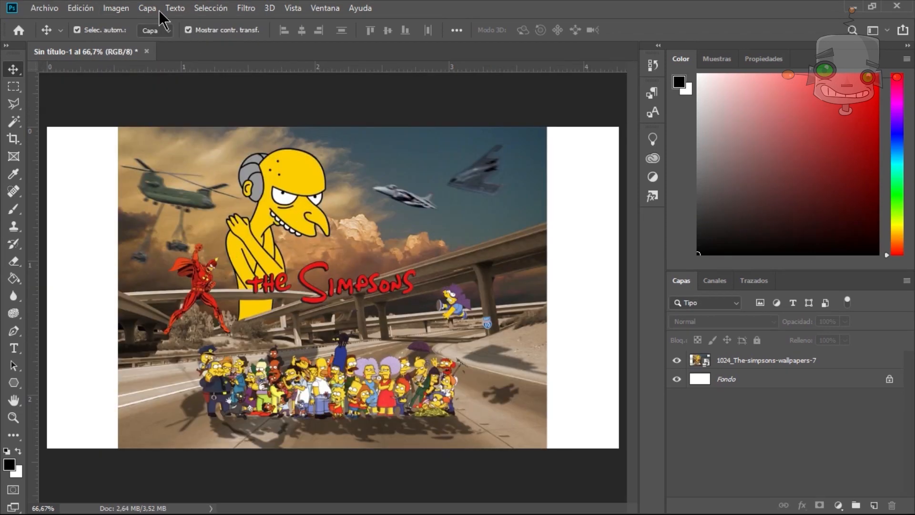
Step: Make the Layers panel taller, select the Simpsons wallpaper layer and switch its visibility off and on again
{"action": "left_click", "coordinate": [147, 8]}
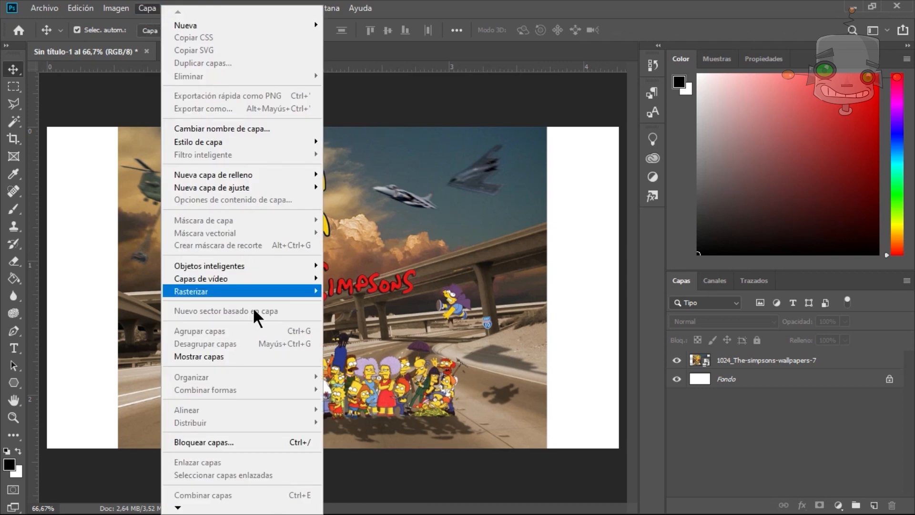
{"action": "left_click", "coordinate": [689, 275]}
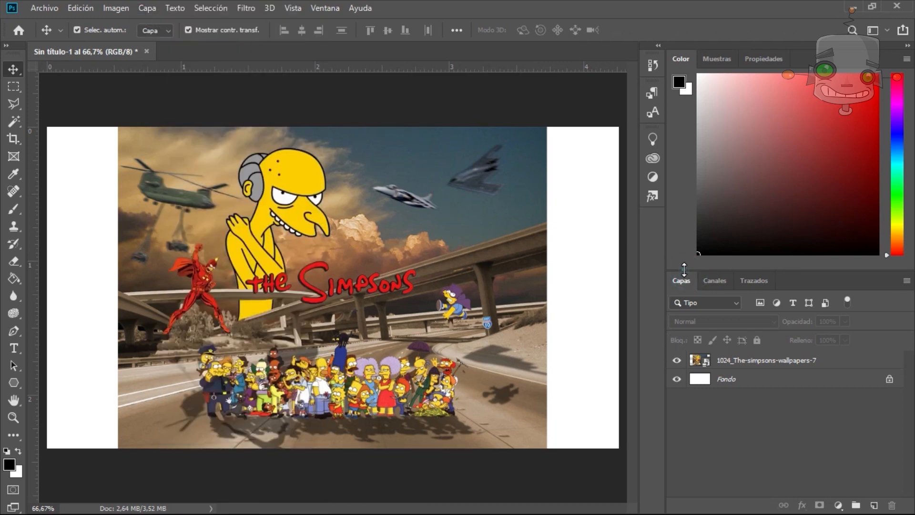
{"action": "left_click_drag", "start_coordinate": [684, 270], "coordinate": [681, 208]}
{"action": "left_click", "coordinate": [733, 300]}
{"action": "left_click", "coordinate": [677, 300]}
{"action": "left_click", "coordinate": [677, 300]}
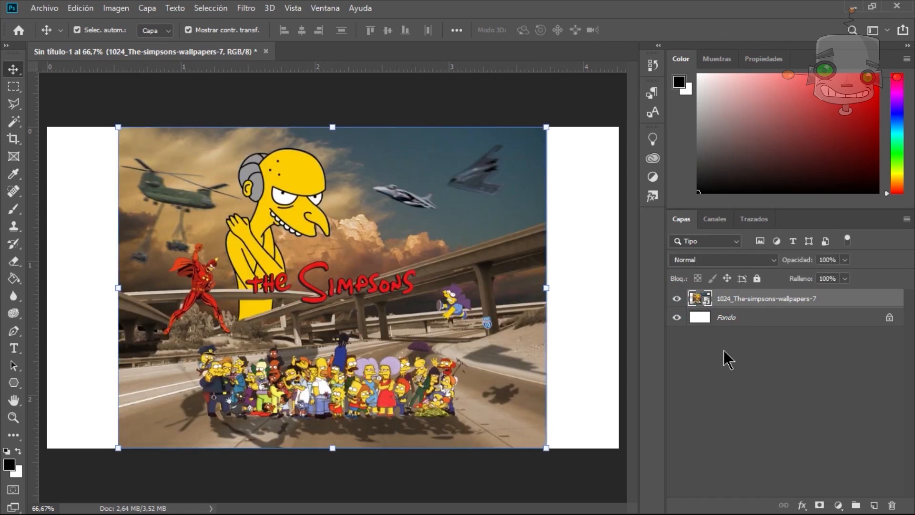
Step: Place Fito Tec Logo Instagram.png as an embedded element over the right part of the canvas
{"action": "left_click", "coordinate": [48, 8]}
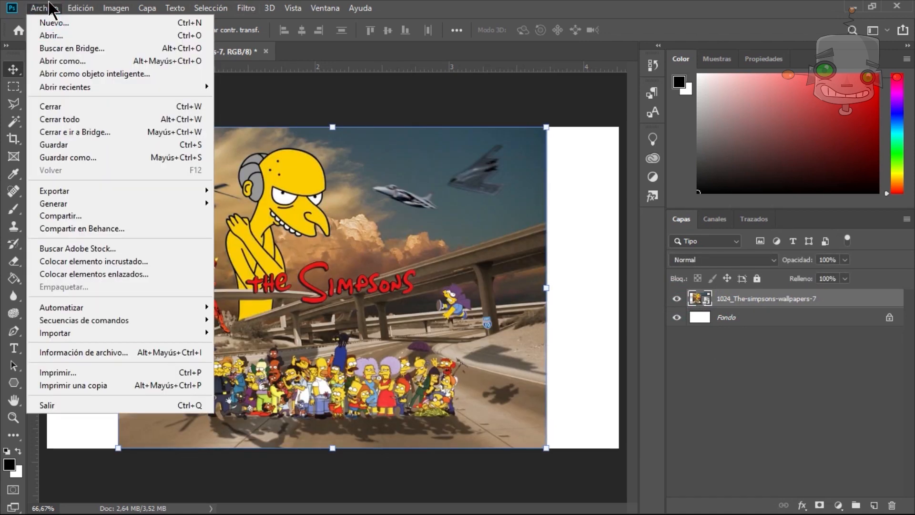
{"action": "left_click", "coordinate": [117, 261]}
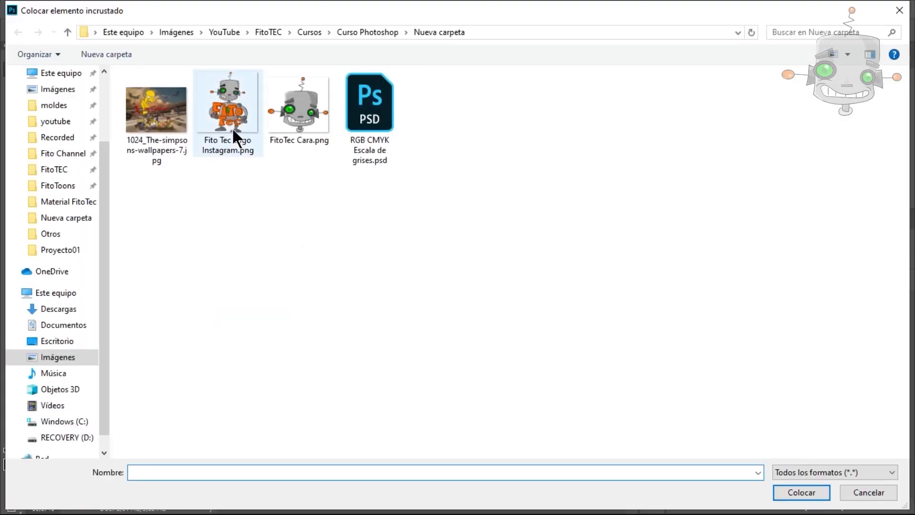
{"action": "double_click", "coordinate": [232, 127]}
{"action": "left_click_drag", "start_coordinate": [330, 276], "coordinate": [523, 252]}
{"action": "left_click", "coordinate": [545, 29]}
Step: Move the Fito Tec logo layer beneath the wallpaper layer, restore the stacking order with the logo on top, and deselect
{"action": "left_click_drag", "start_coordinate": [755, 301], "coordinate": [753, 330]}
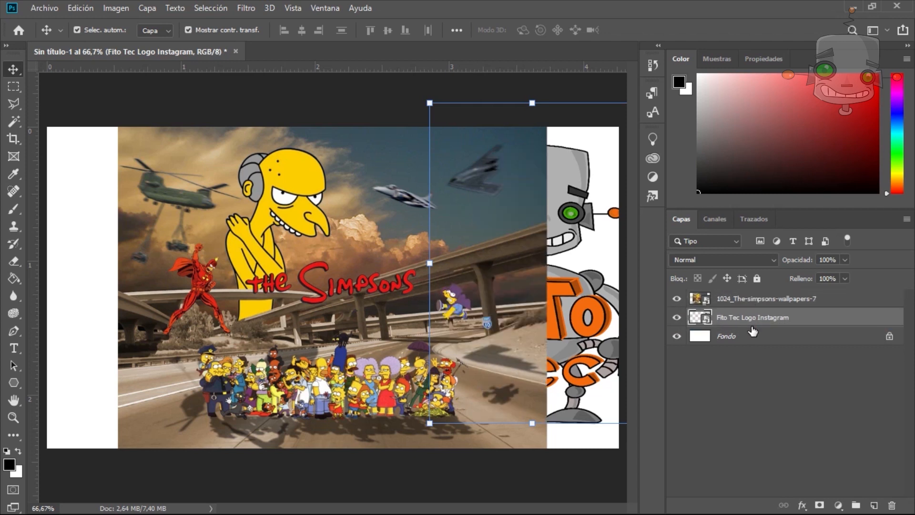
{"action": "left_click", "coordinate": [753, 300]}
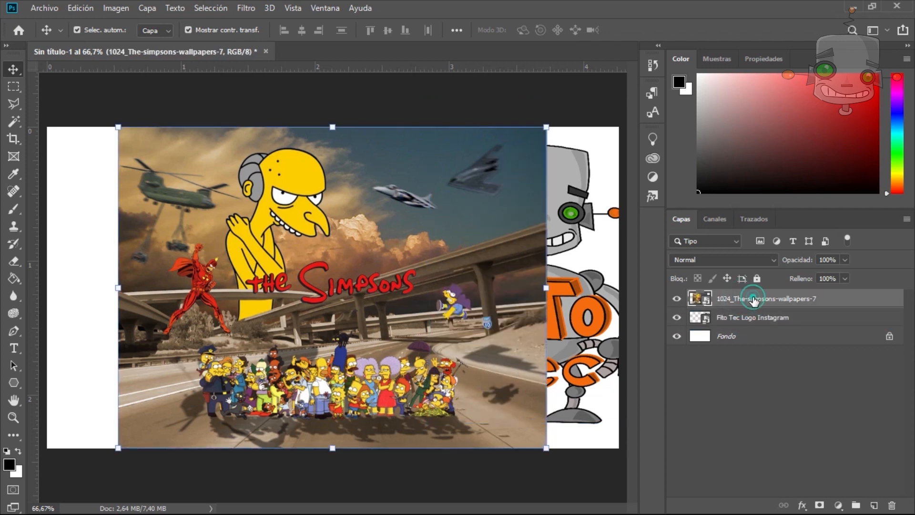
{"action": "left_click_drag", "start_coordinate": [753, 299], "coordinate": [752, 330]}
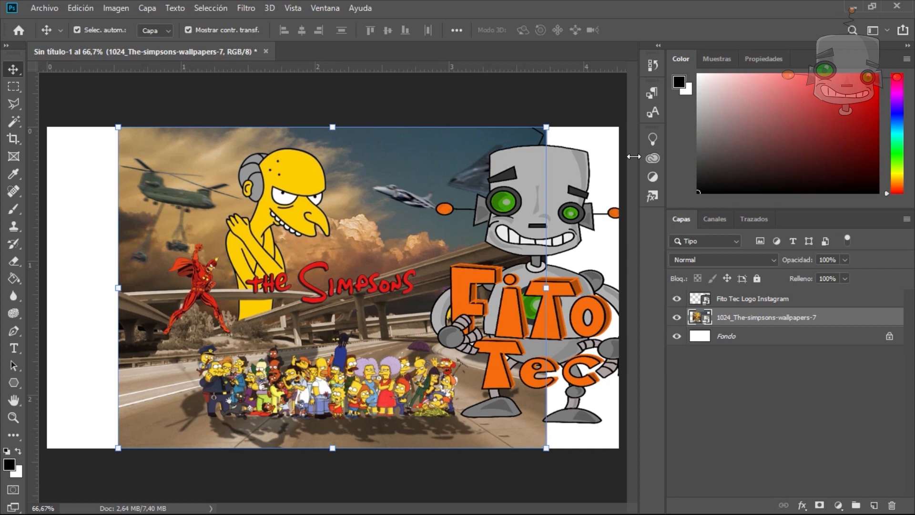
{"action": "left_click", "coordinate": [606, 128]}
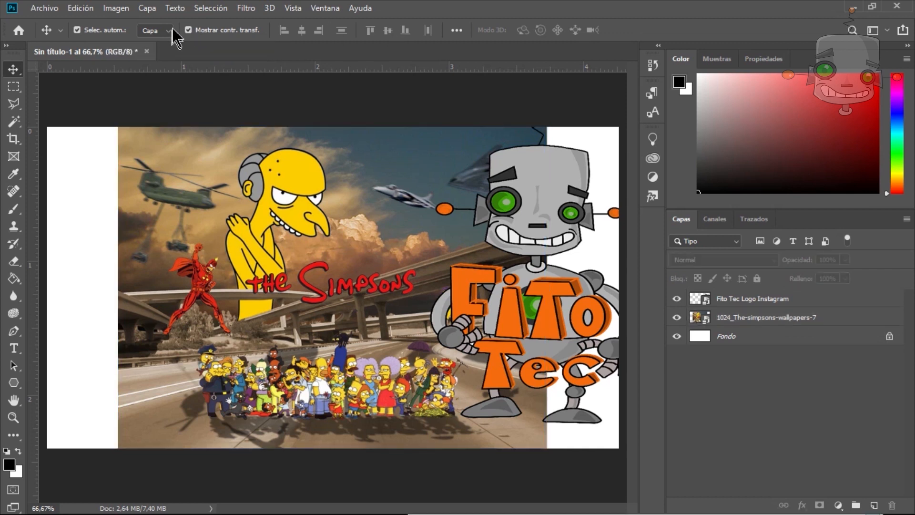
Step: Look through the text and selection commands
{"action": "left_click", "coordinate": [174, 8]}
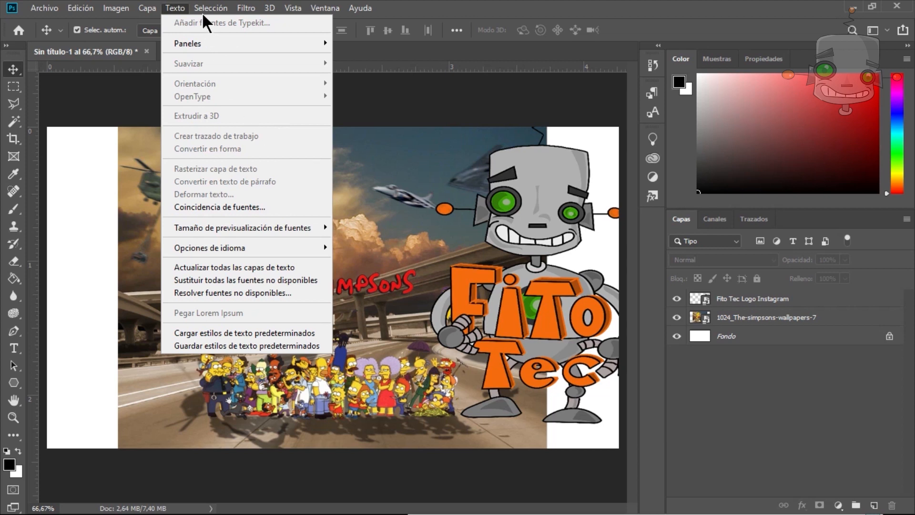
{"action": "mouse_move", "coordinate": [206, 9]}
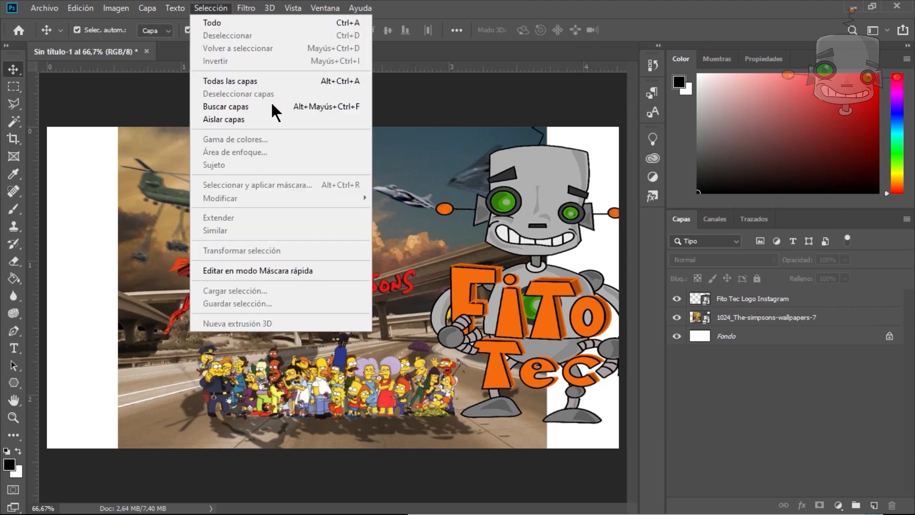
{"action": "left_click", "coordinate": [309, 230]}
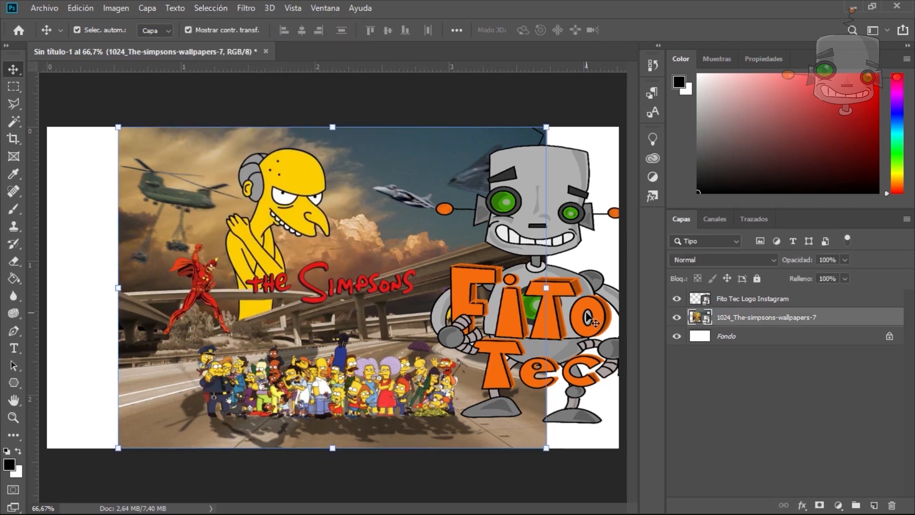
Step: Examine the filter categories, including Distort, Blur Gallery and Video, without applying a filter
{"action": "left_click", "coordinate": [246, 8]}
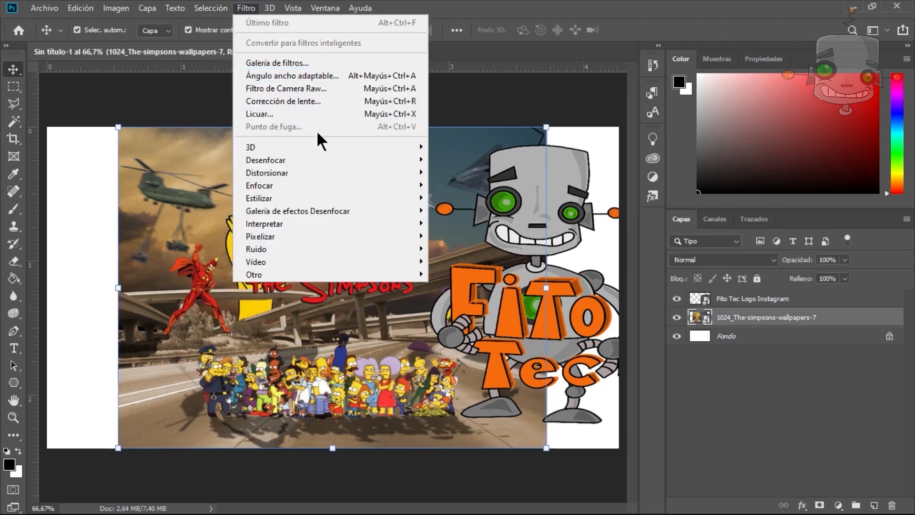
{"action": "mouse_move", "coordinate": [330, 150]}
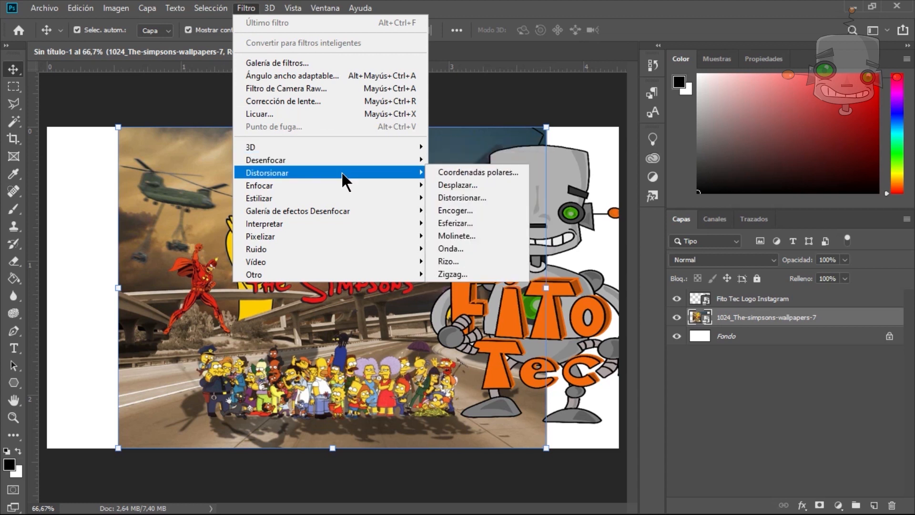
{"action": "mouse_move", "coordinate": [347, 202]}
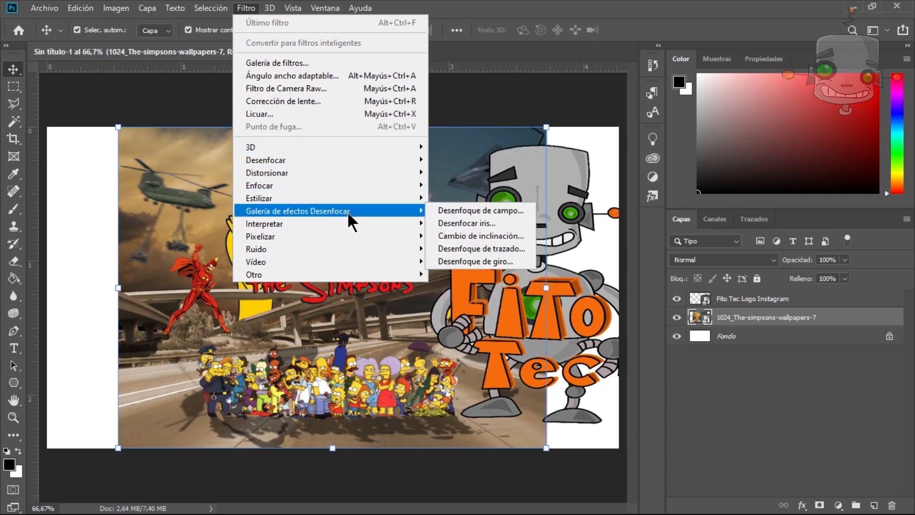
{"action": "mouse_move", "coordinate": [350, 246]}
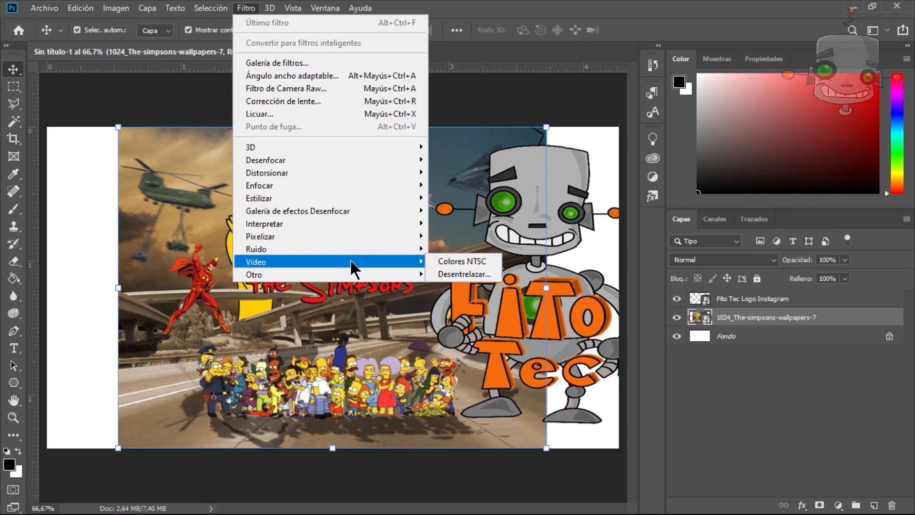
{"action": "mouse_move", "coordinate": [358, 275]}
{"action": "key", "text": "Escape"}
Step: Hide and redisplay the rulers, and add a horizontal guide across the upper image and a vertical guide over its left part
{"action": "key", "text": "ctrl+r"}
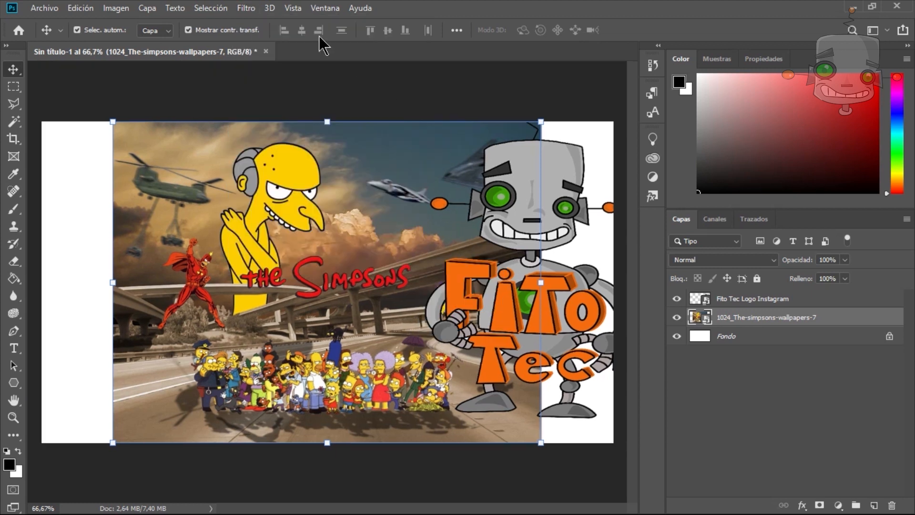
{"action": "left_click", "coordinate": [297, 11]}
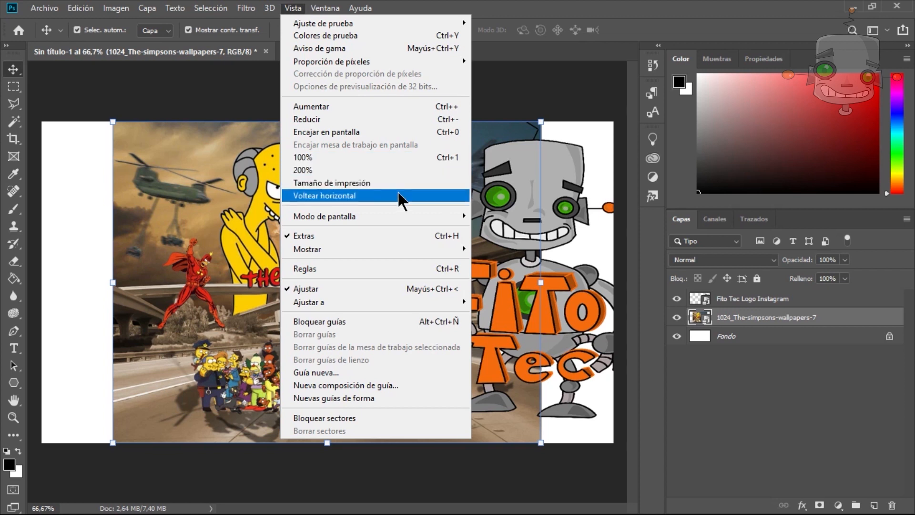
{"action": "left_click", "coordinate": [387, 265]}
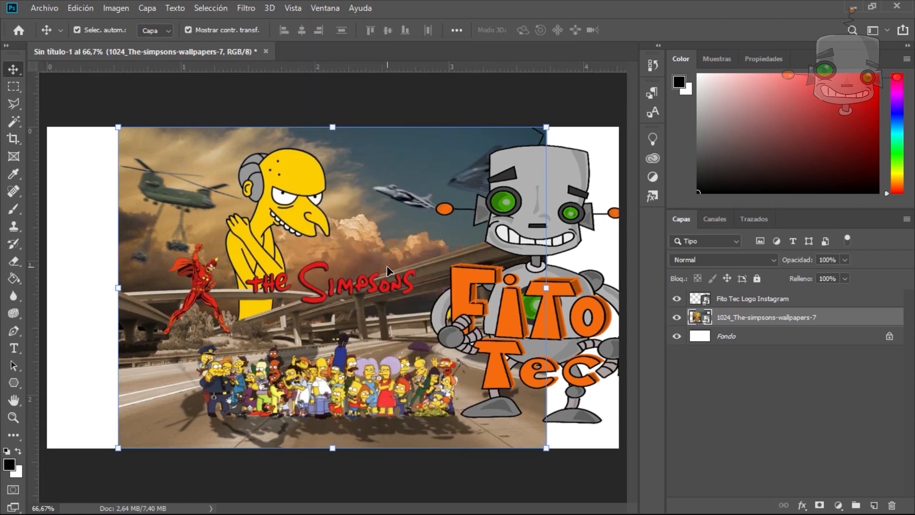
{"action": "left_click_drag", "start_coordinate": [354, 68], "coordinate": [349, 186]}
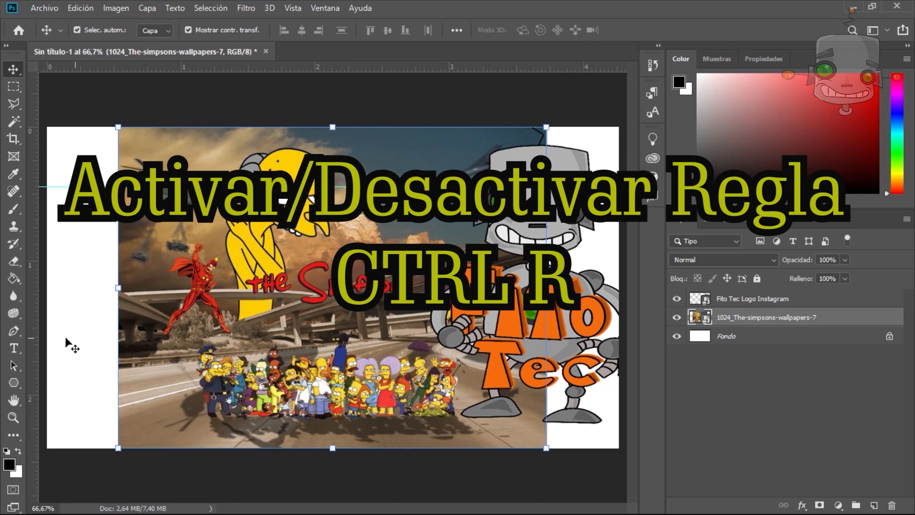
{"action": "left_click_drag", "start_coordinate": [37, 340], "coordinate": [226, 347]}
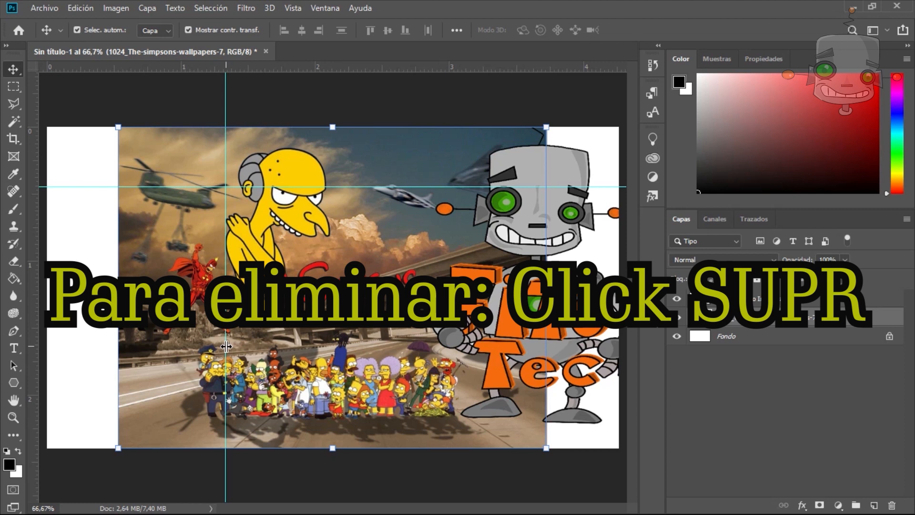
Step: Show the Adjustments panel and switch the Styles panel on and off
{"action": "left_click", "coordinate": [328, 10]}
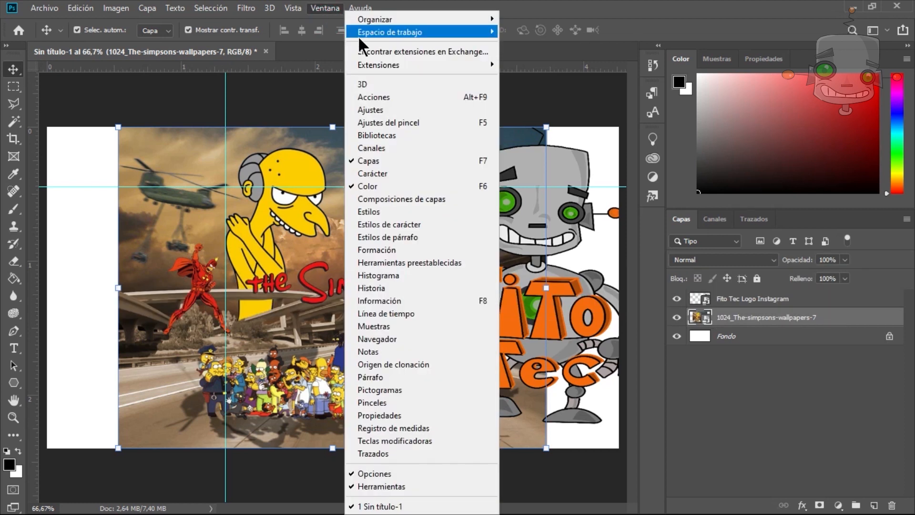
{"action": "left_click", "coordinate": [422, 113]}
{"action": "left_click", "coordinate": [325, 8]}
{"action": "left_click", "coordinate": [393, 209]}
{"action": "left_click", "coordinate": [324, 8]}
{"action": "left_click", "coordinate": [387, 212]}
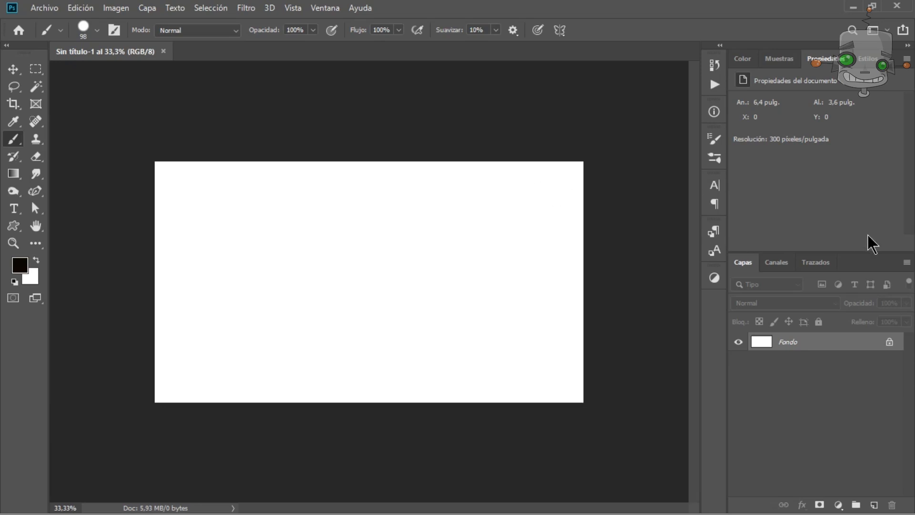
Step: Place the Fito Tec Logo Instagram.png image as an embedded element in the blank document and switch to the Brush tool
{"action": "left_click", "coordinate": [48, 8]}
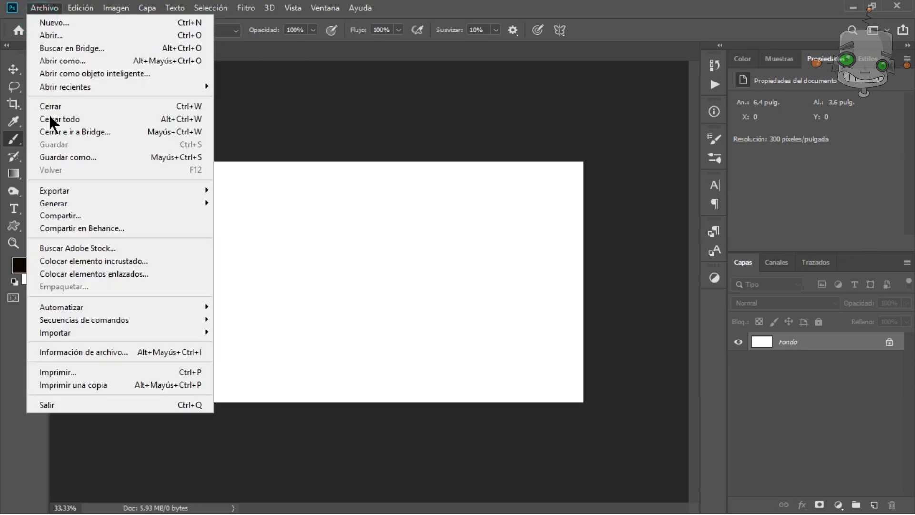
{"action": "left_click", "coordinate": [151, 264]}
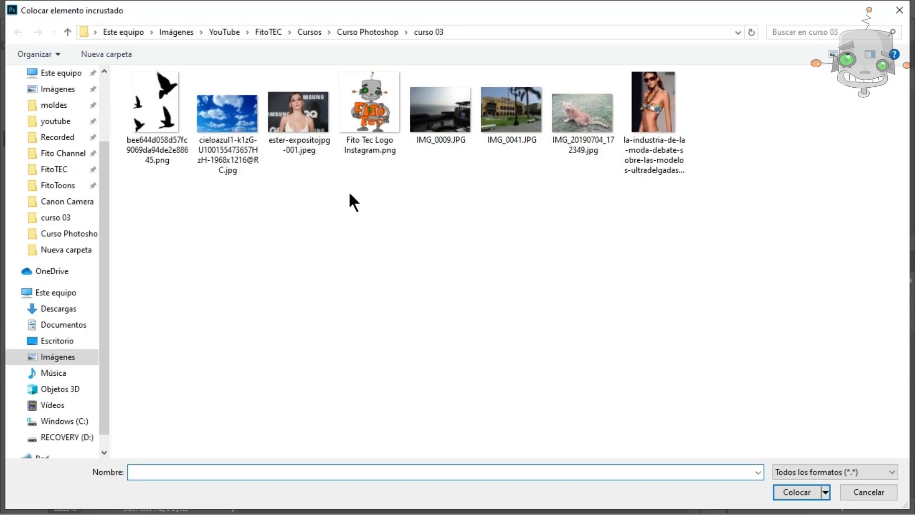
{"action": "double_click", "coordinate": [352, 126]}
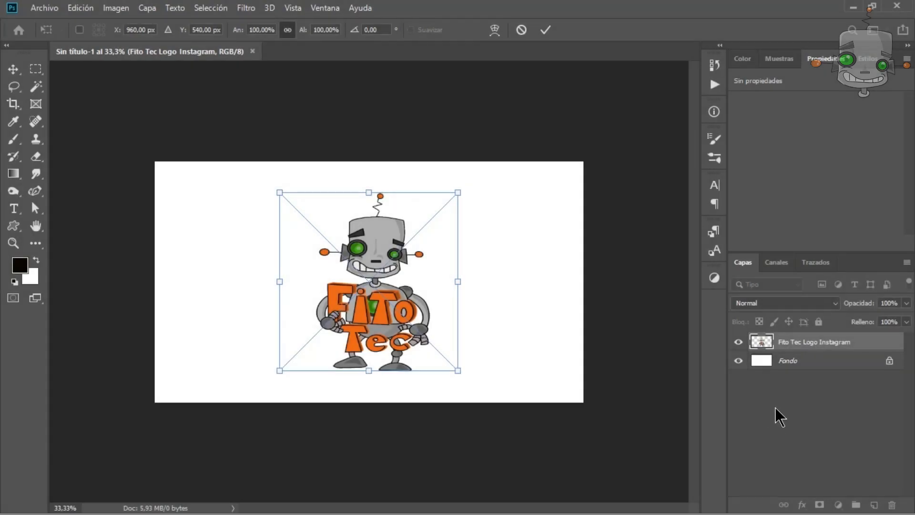
{"action": "key", "text": "b"}
Step: Detach the Layers panel so it floats over the canvas, and hide and redisplay it
{"action": "left_click_drag", "start_coordinate": [748, 264], "coordinate": [168, 168]}
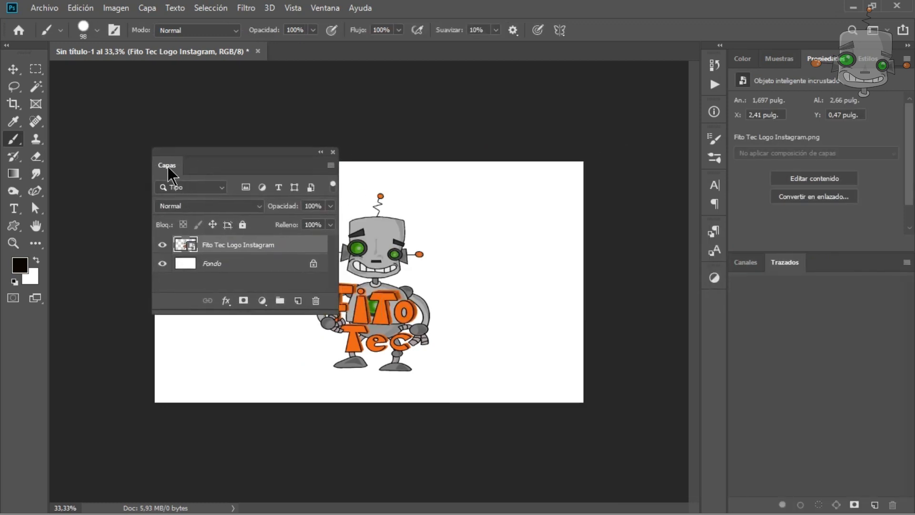
{"action": "key", "text": "F7"}
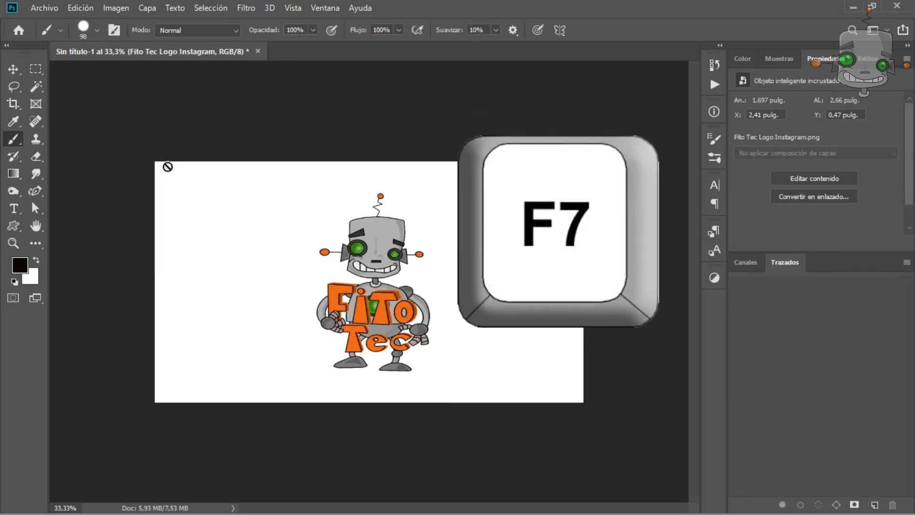
{"action": "key", "text": "F7"}
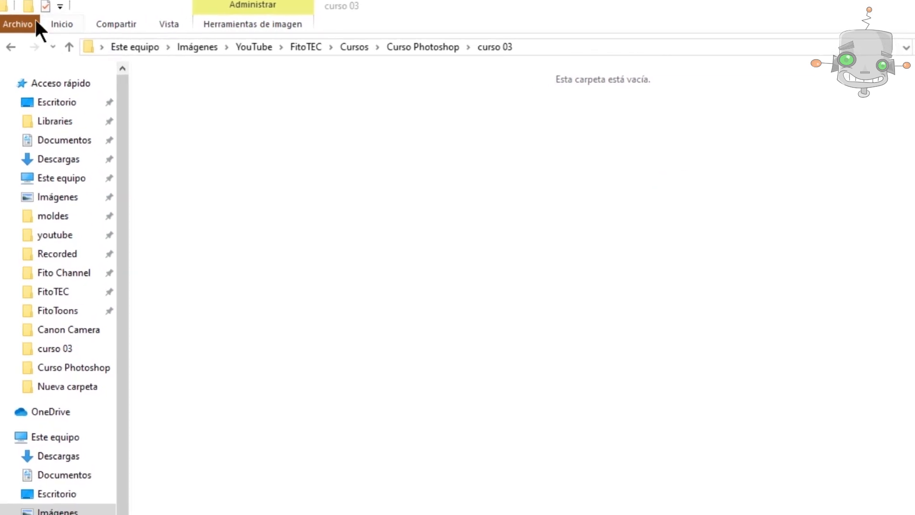
Step: In File Explorer, create a folder named "clase photoshop" inside curso 03 and paste the course images into it
{"action": "left_click", "coordinate": [29, 6]}
{"action": "type", "text": "clase "}
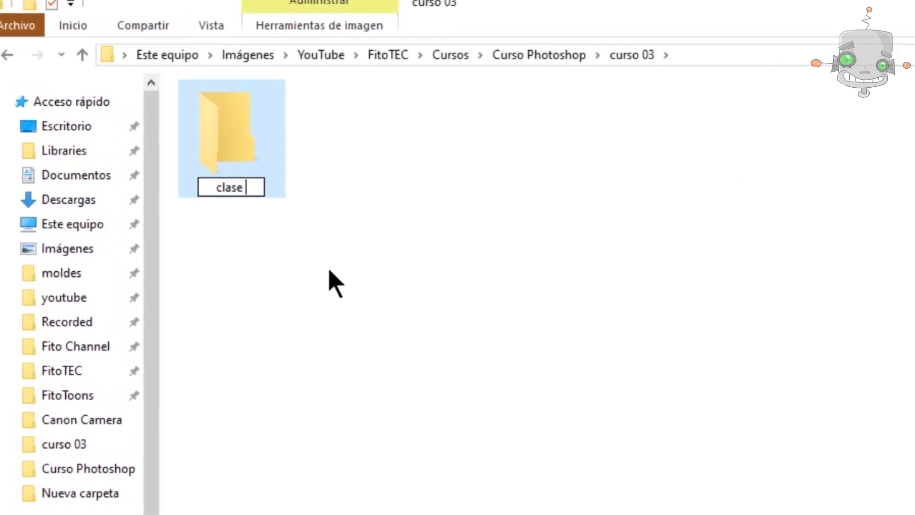
{"action": "type", "text": "photoshop"}
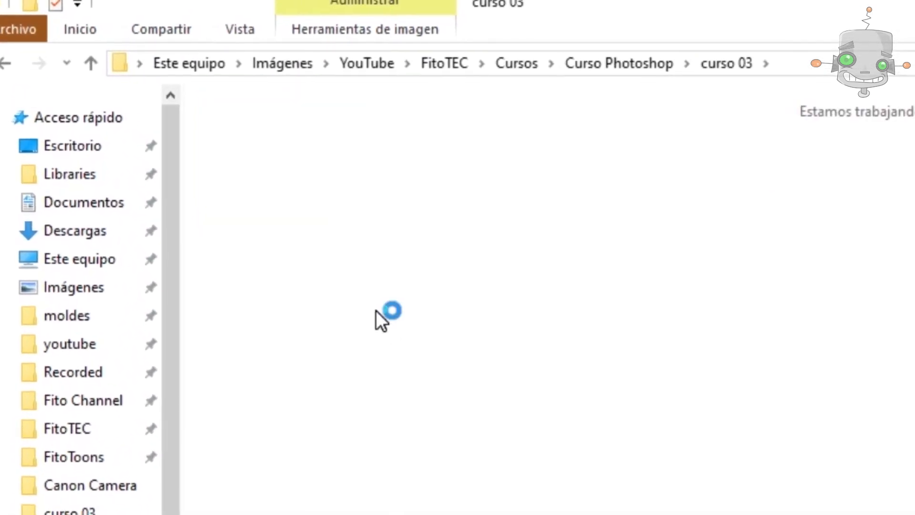
{"action": "key", "text": "ctrl+v"}
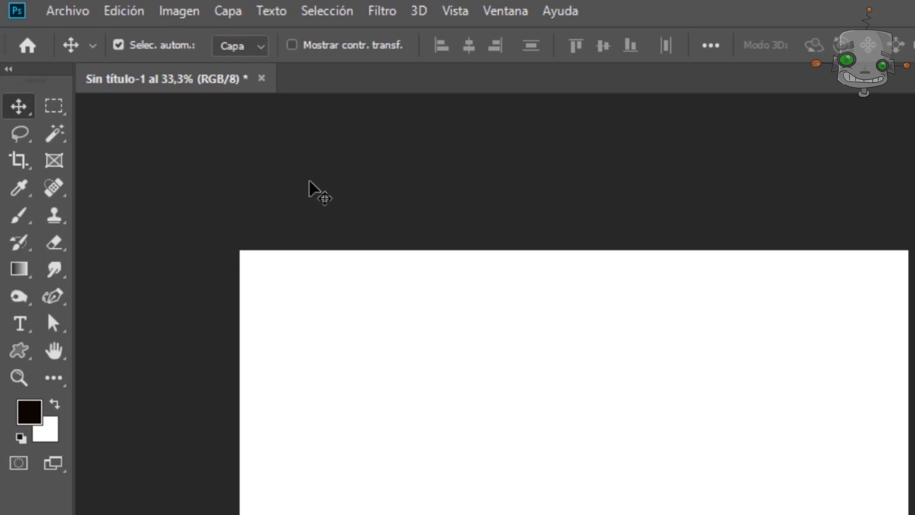
Step: In Photoshop, place IMG_0041.JPG from the clase photoshop folder as an embedded element at its default size
{"action": "left_click", "coordinate": [68, 11]}
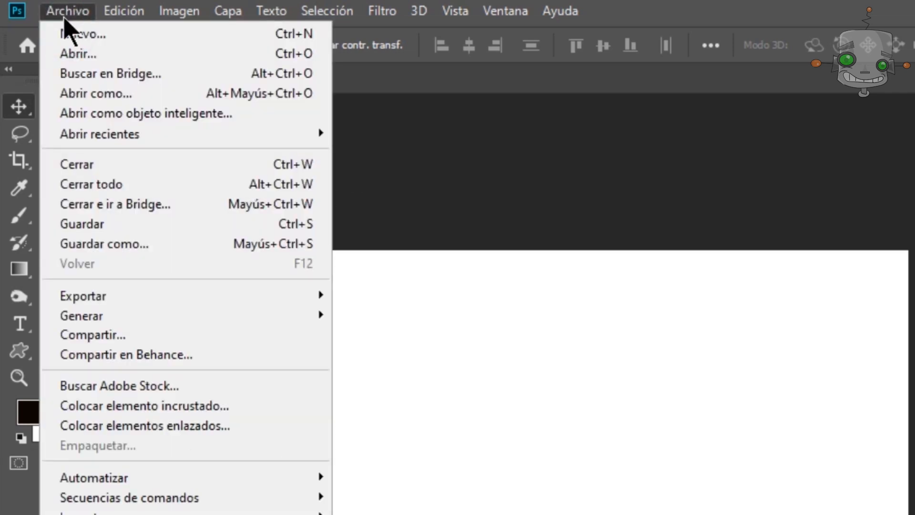
{"action": "left_click", "coordinate": [106, 405]}
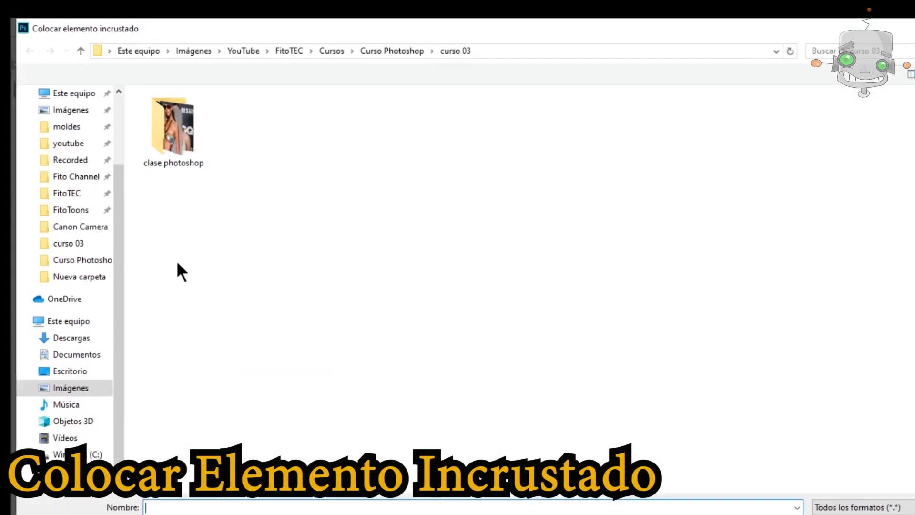
{"action": "double_click", "coordinate": [181, 147]}
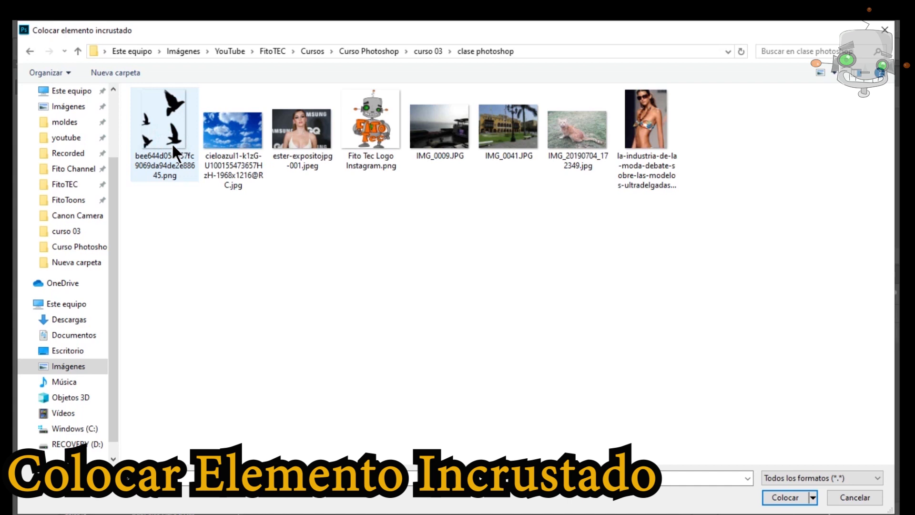
{"action": "left_click", "coordinate": [518, 145]}
{"action": "left_click", "coordinate": [786, 497]}
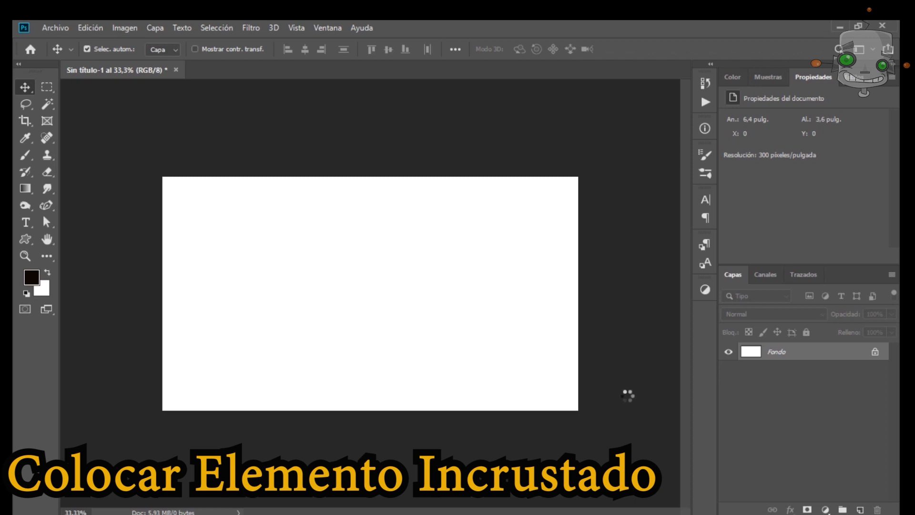
{"action": "key", "text": "Return"}
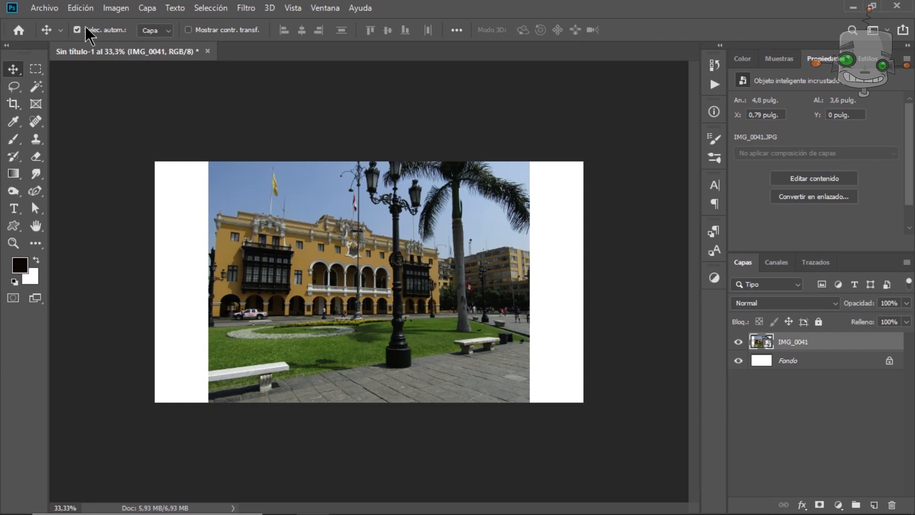
Step: Place Fito Tec Logo Instagram.png as a linked element and move the logo onto the left part of the building photo
{"action": "left_click", "coordinate": [43, 8]}
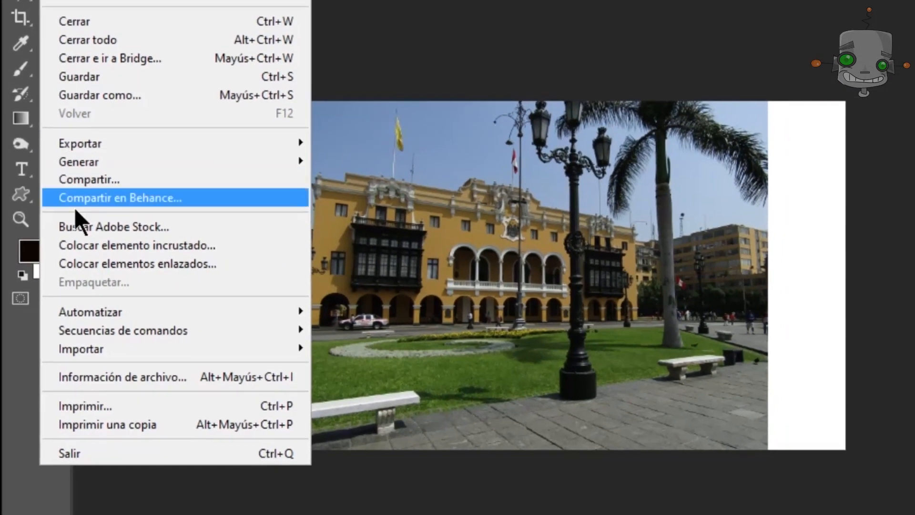
{"action": "left_click", "coordinate": [142, 263]}
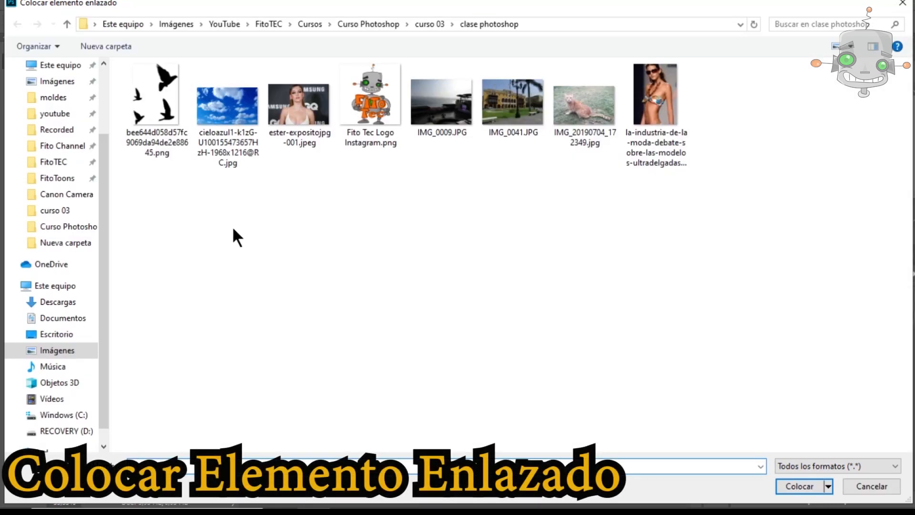
{"action": "left_click", "coordinate": [378, 105]}
{"action": "left_click", "coordinate": [809, 483]}
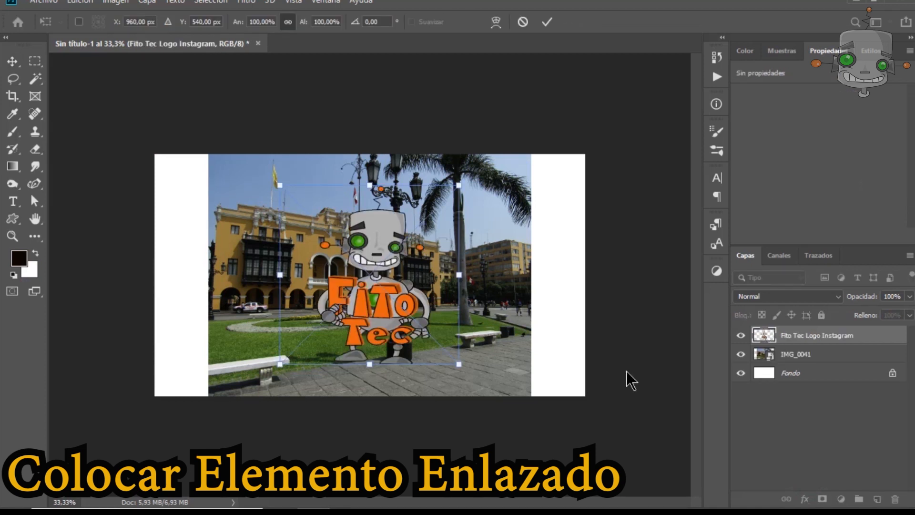
{"action": "key", "text": "Return"}
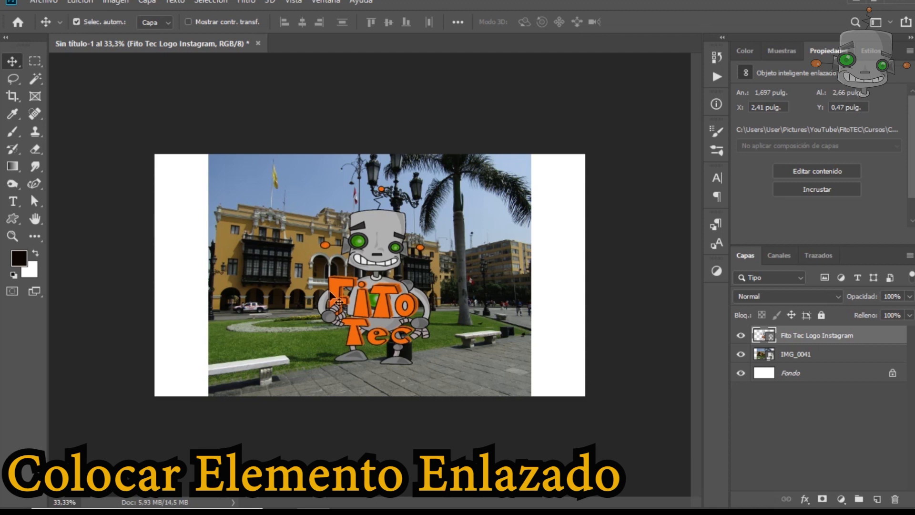
{"action": "left_click_drag", "start_coordinate": [370, 305], "coordinate": [238, 309]}
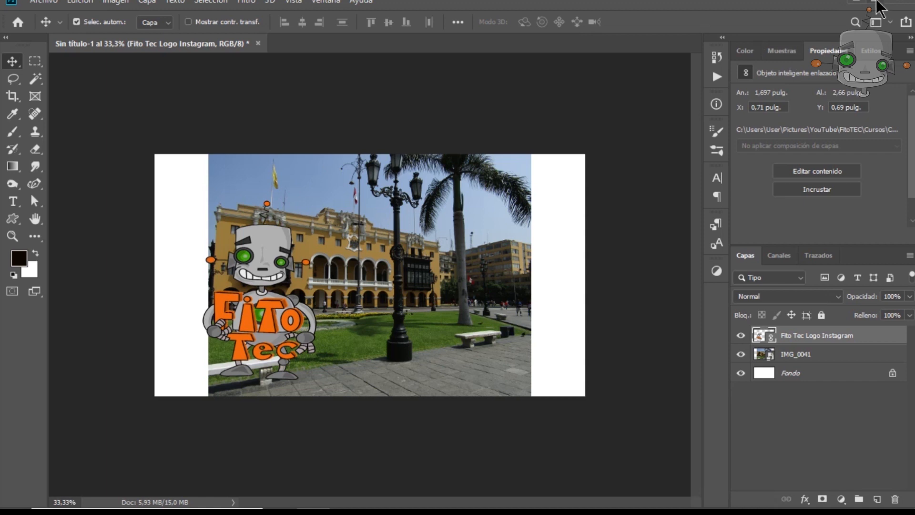
Step: Reduce the program window and bring IMG_20190704_172349.jpg from the File Explorer folder into the document as a new layer
{"action": "left_click", "coordinate": [874, 2]}
{"action": "left_click", "coordinate": [892, 91]}
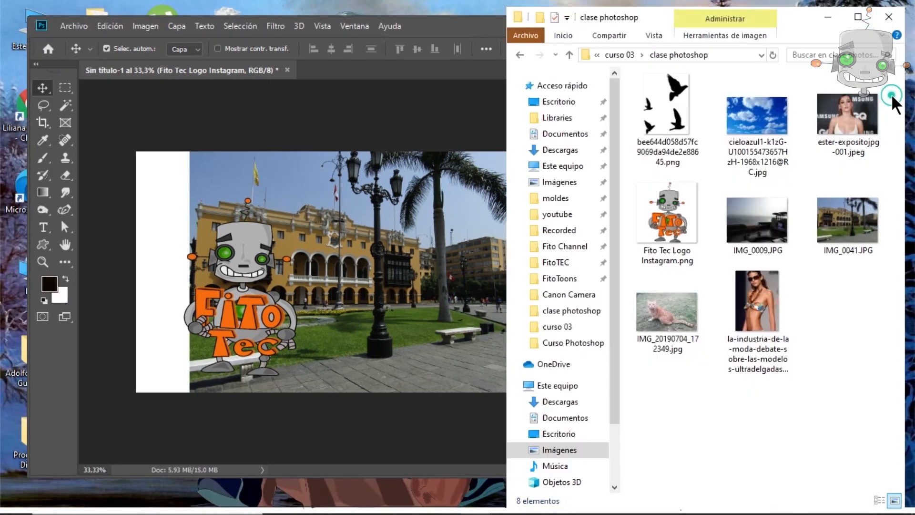
{"action": "left_click_drag", "start_coordinate": [668, 310], "coordinate": [349, 251]}
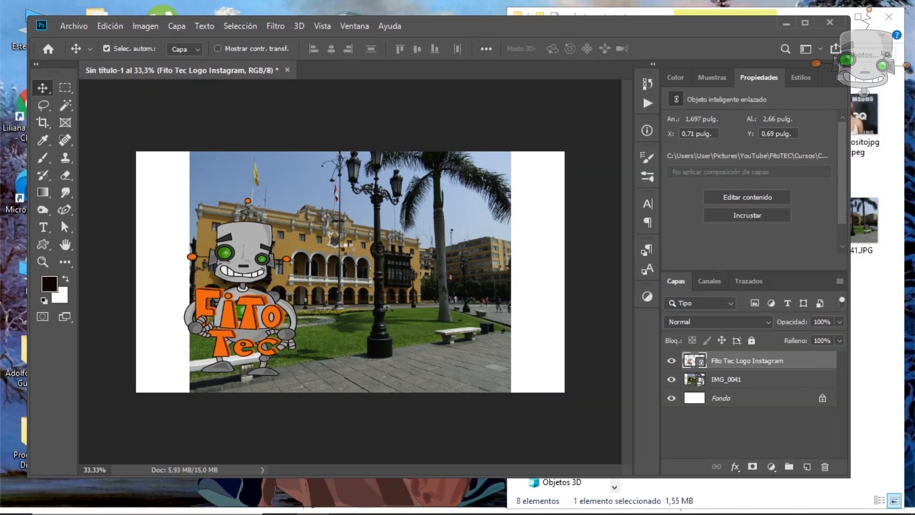
{"action": "key", "text": "Return"}
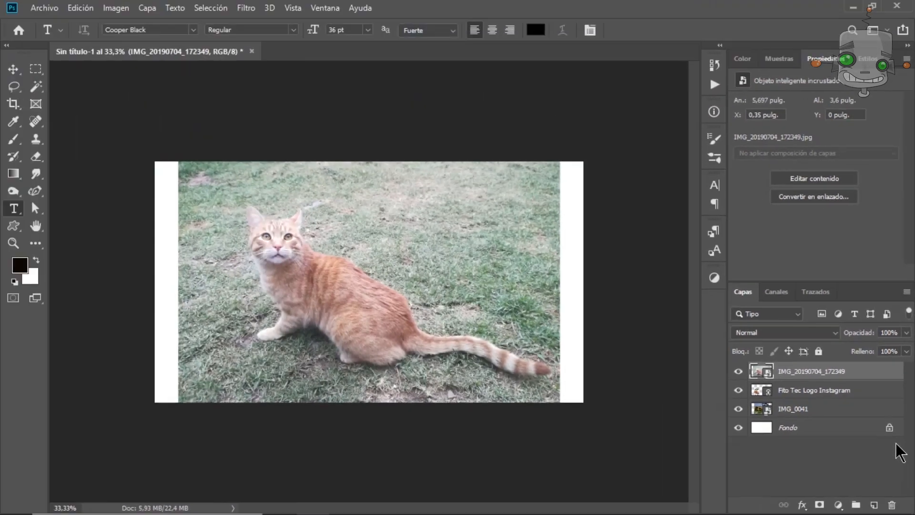
Step: Add the text "hola Suscríbete" along the top of the cat photo
{"action": "left_click", "coordinate": [223, 190]}
{"action": "type", "text": "hola Suscribete"}
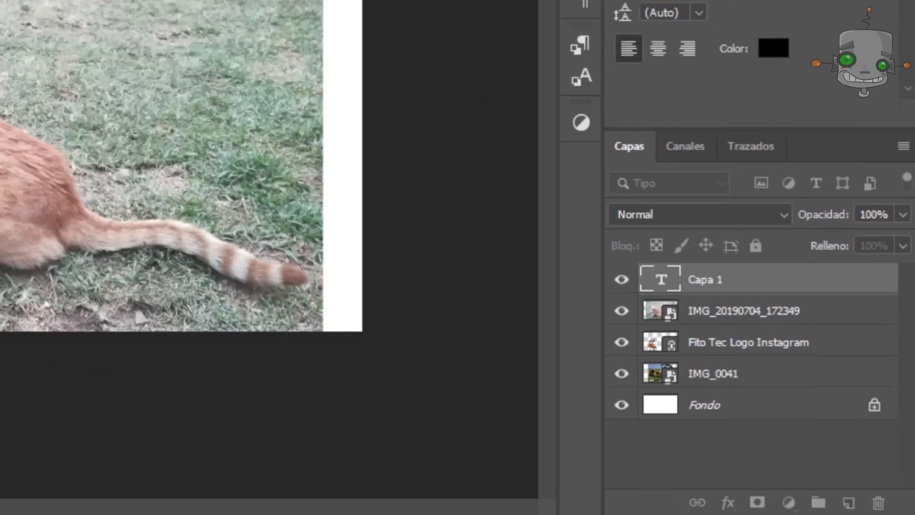
{"action": "key", "text": "ctrl+Return"}
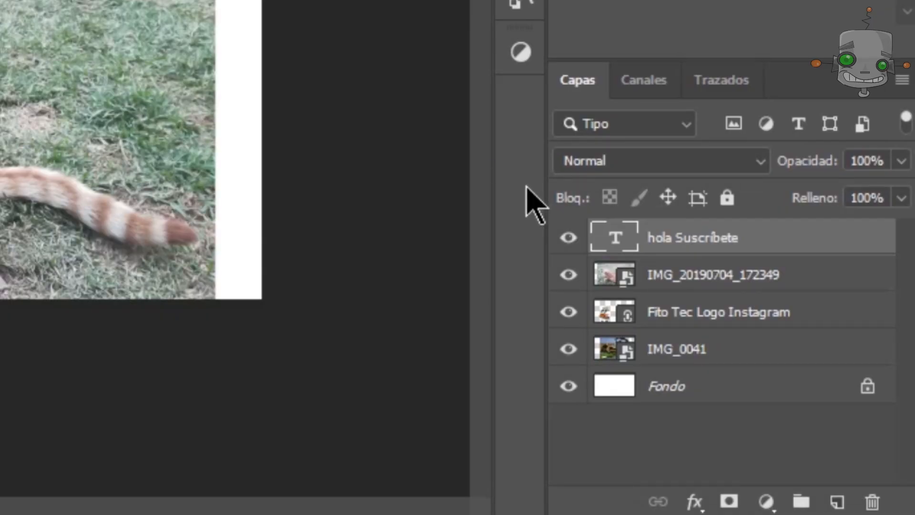
Step: Rename the cat photo's layer Gatito, the logo's layer LOGO and the building photo's layer Fotografia
{"action": "double_click", "coordinate": [696, 275]}
{"action": "type", "text": "Gati"}
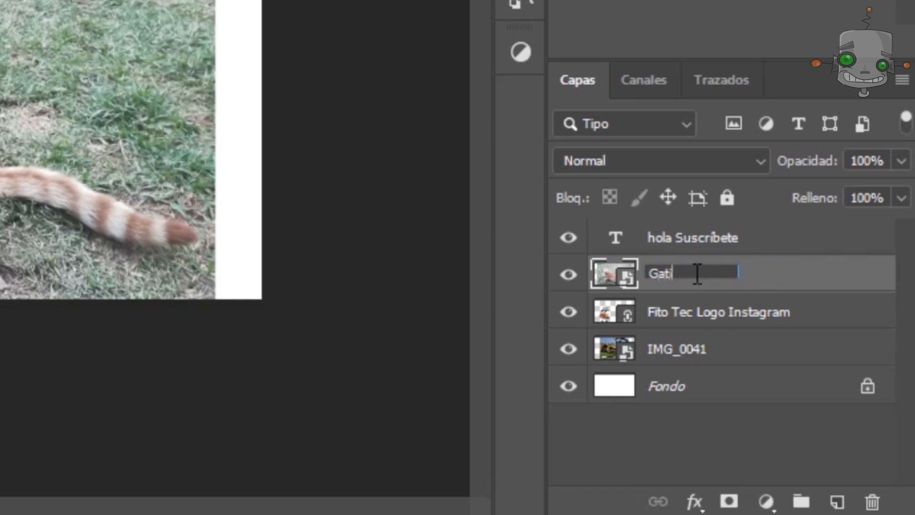
{"action": "type", "text": "to"}
{"action": "double_click", "coordinate": [692, 311]}
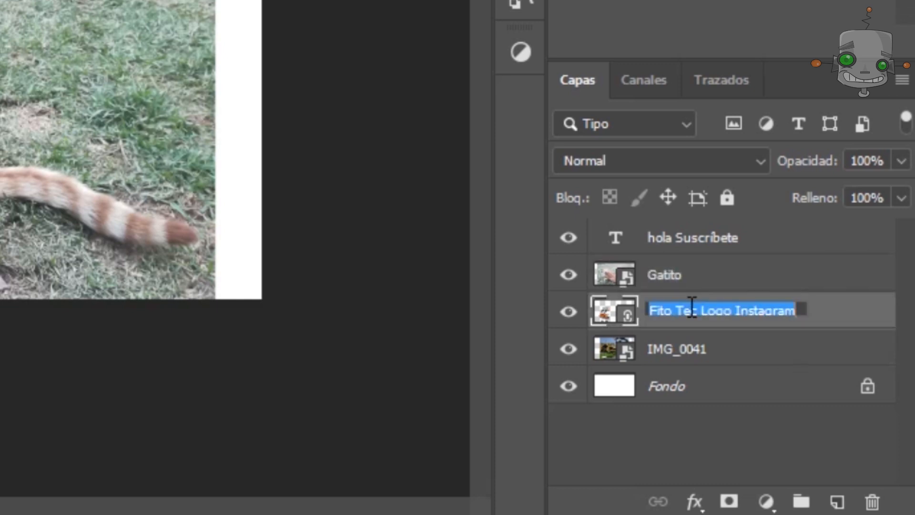
{"action": "type", "text": "LOGO"}
{"action": "key", "text": "Return"}
{"action": "double_click", "coordinate": [680, 351]}
{"action": "type", "text": "Fotoarafia"}
{"action": "key", "text": "Return"}
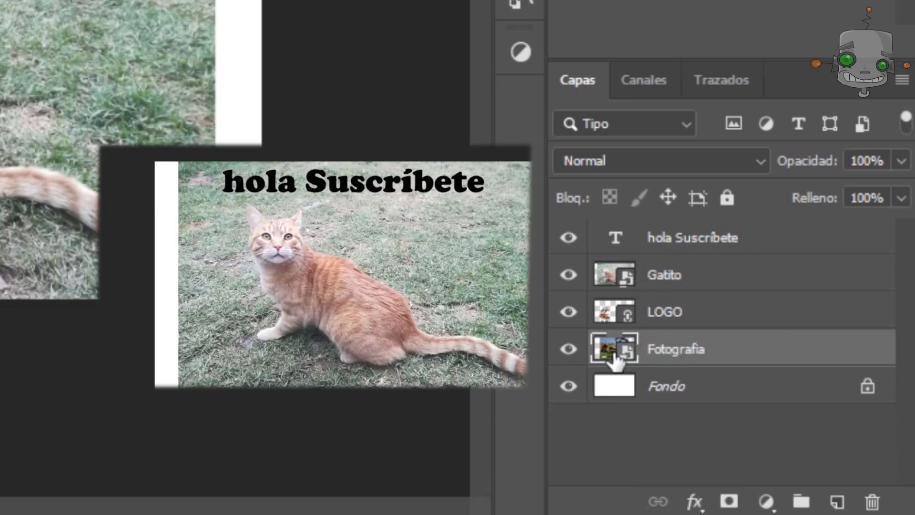
Step: Reorder the LOGO layer above Gatito and shift the logo slightly left on the canvas with the Move tool
{"action": "left_click", "coordinate": [690, 315]}
{"action": "left_click_drag", "start_coordinate": [673, 308], "coordinate": [680, 261]}
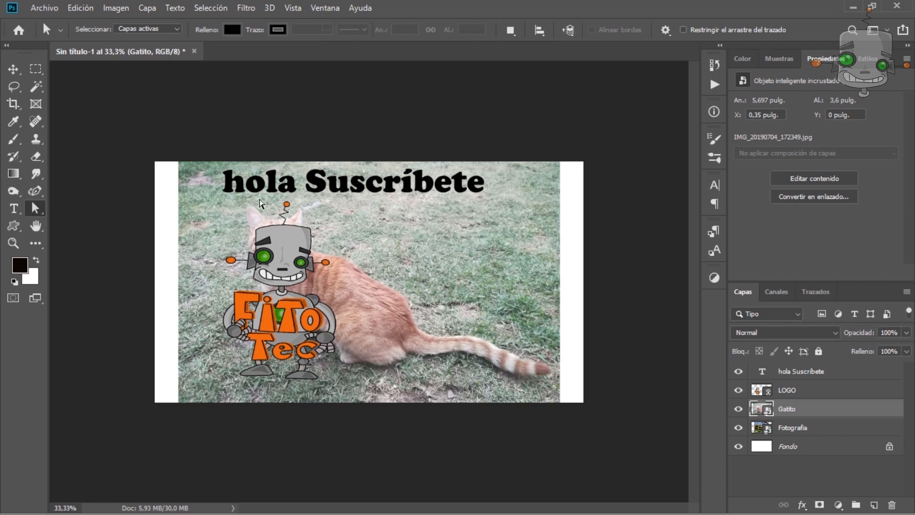
{"action": "left_click", "coordinate": [799, 394]}
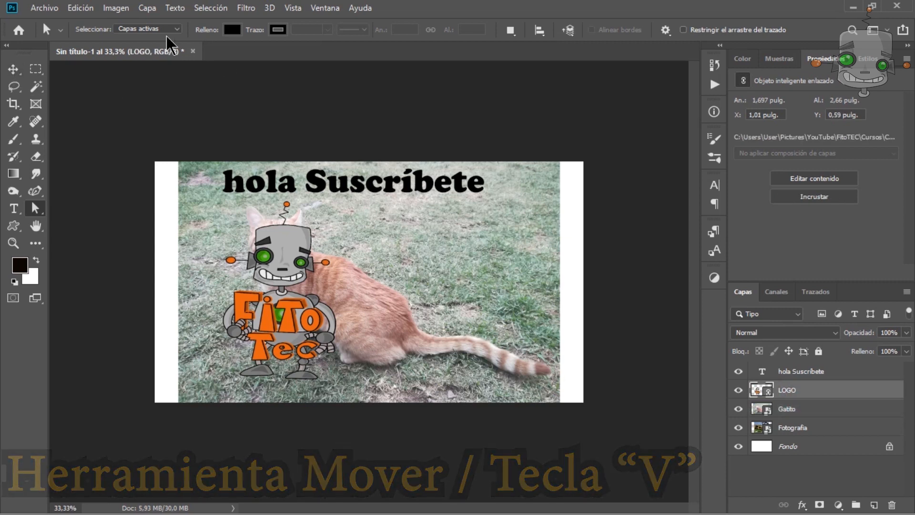
{"action": "left_click", "coordinate": [13, 69]}
{"action": "left_click_drag", "start_coordinate": [274, 300], "coordinate": [239, 296]}
Step: Move the cat photo to the right on the canvas and place the logo over the cat's front
{"action": "left_click", "coordinate": [340, 292]}
{"action": "left_click_drag", "start_coordinate": [394, 304], "coordinate": [420, 307]}
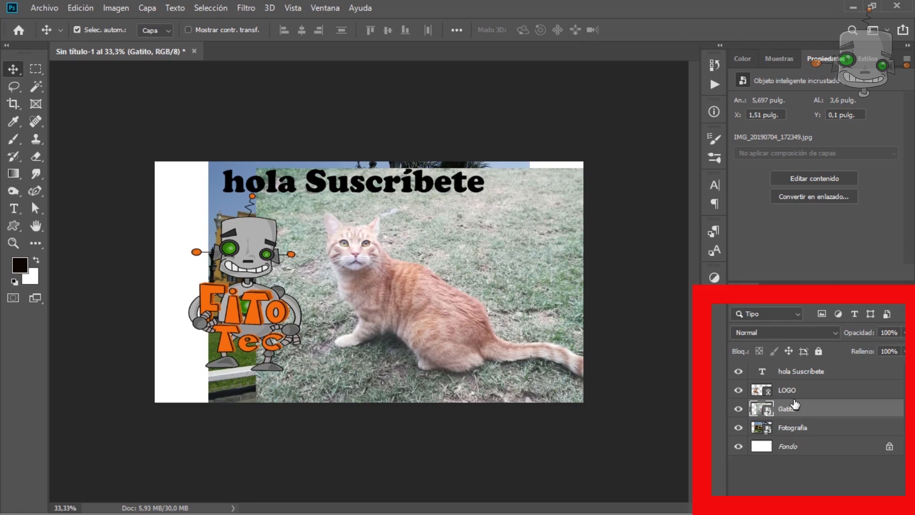
{"action": "left_click", "coordinate": [797, 394]}
{"action": "left_click_drag", "start_coordinate": [262, 307], "coordinate": [354, 310]}
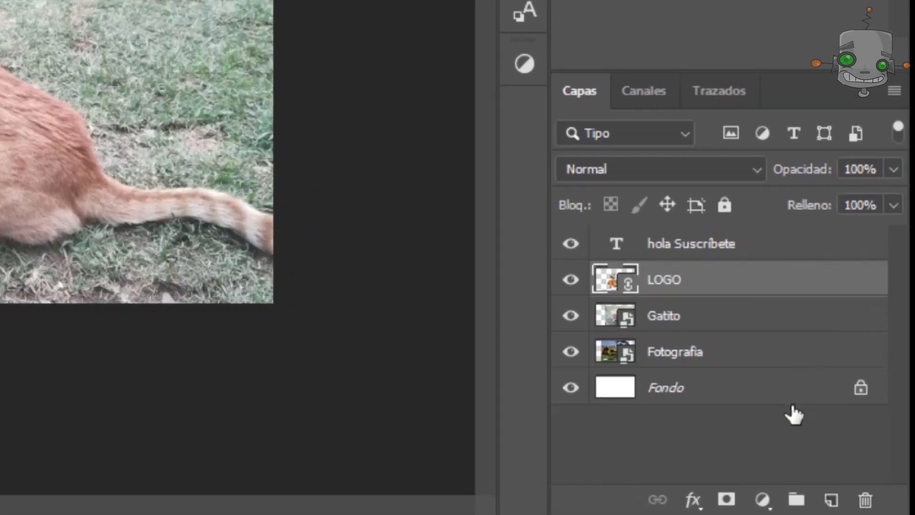
Step: Lock the Gatito layer against all changes and unlock it again
{"action": "left_click", "coordinate": [717, 325]}
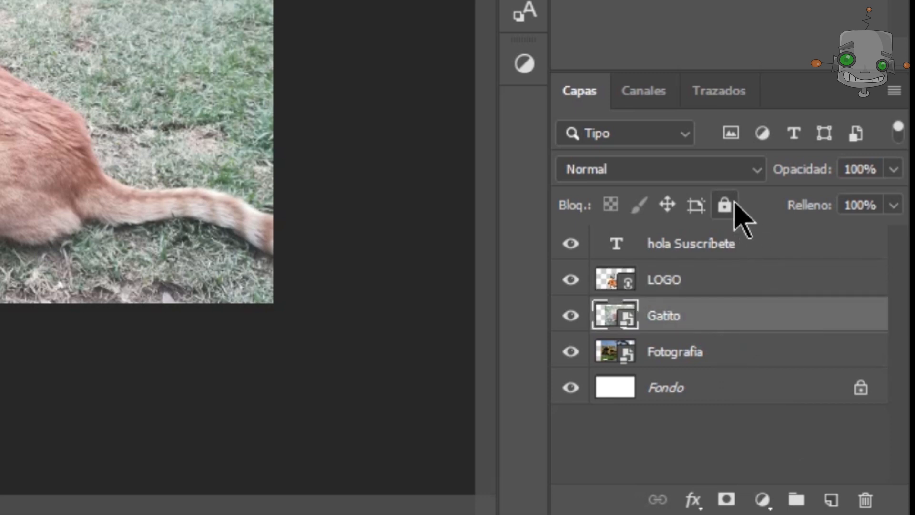
{"action": "left_click", "coordinate": [725, 206]}
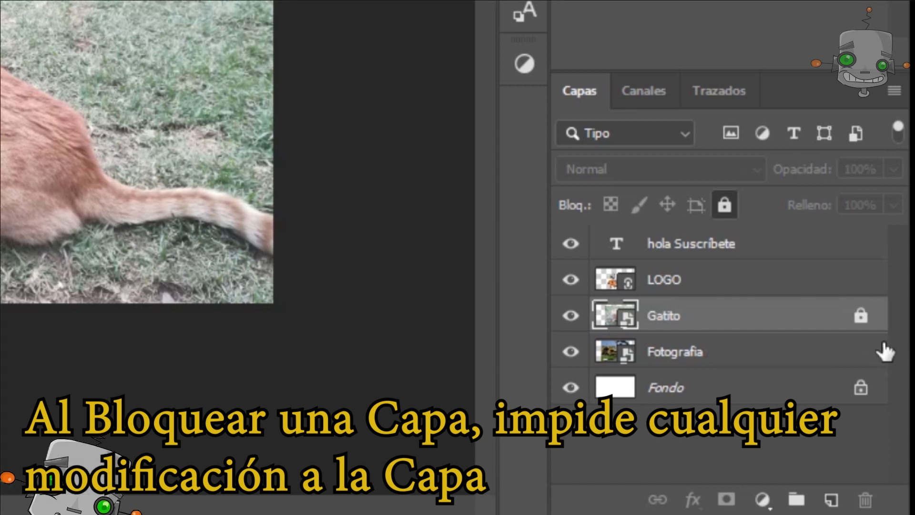
{"action": "left_click", "coordinate": [861, 317]}
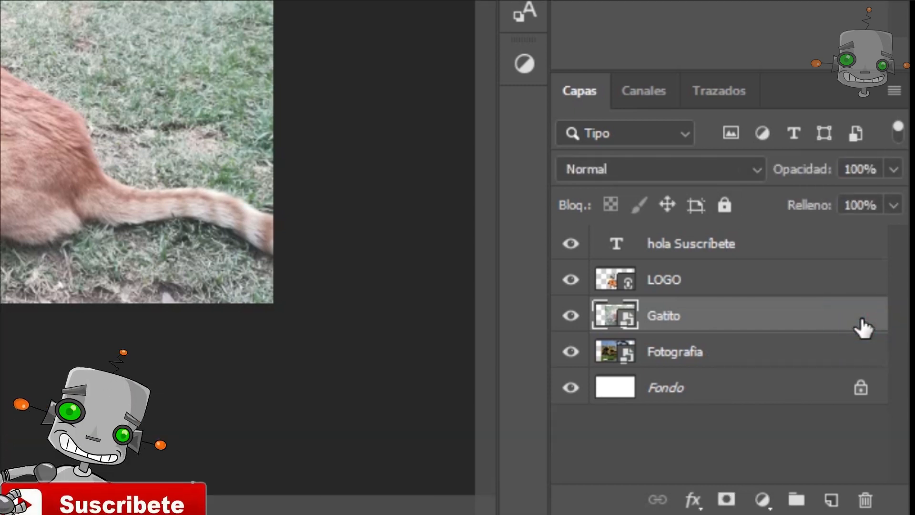
Step: Toggle the LOGO layer's visibility, leave it hidden, and select the Gatito layer
{"action": "left_click", "coordinate": [681, 281]}
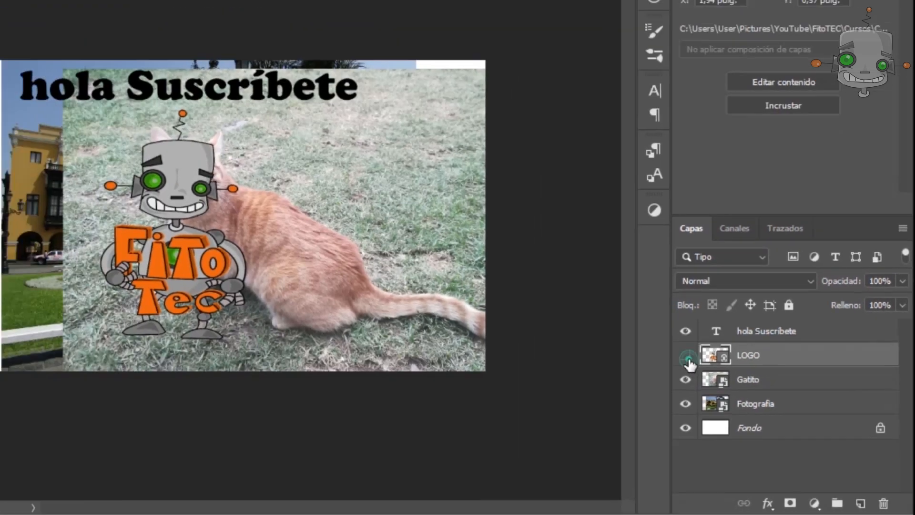
{"action": "left_click", "coordinate": [572, 284]}
{"action": "left_click", "coordinate": [739, 391]}
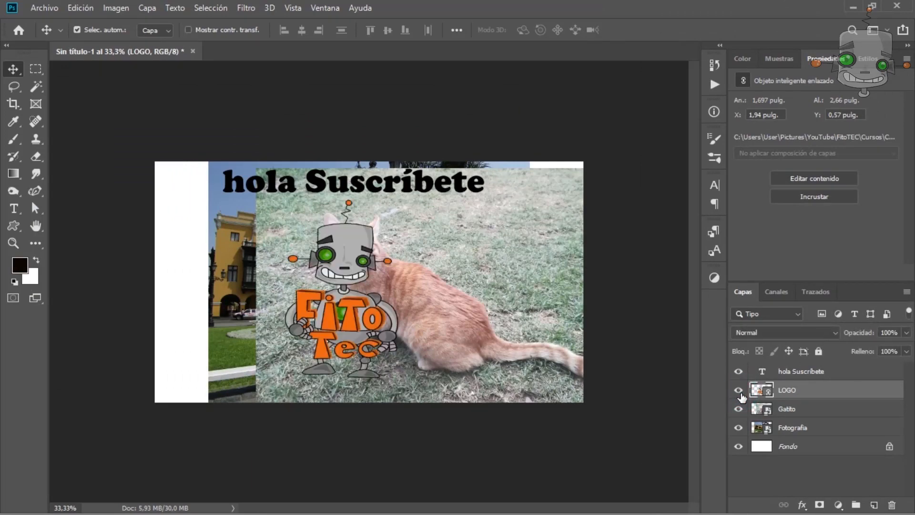
{"action": "left_click", "coordinate": [739, 409]}
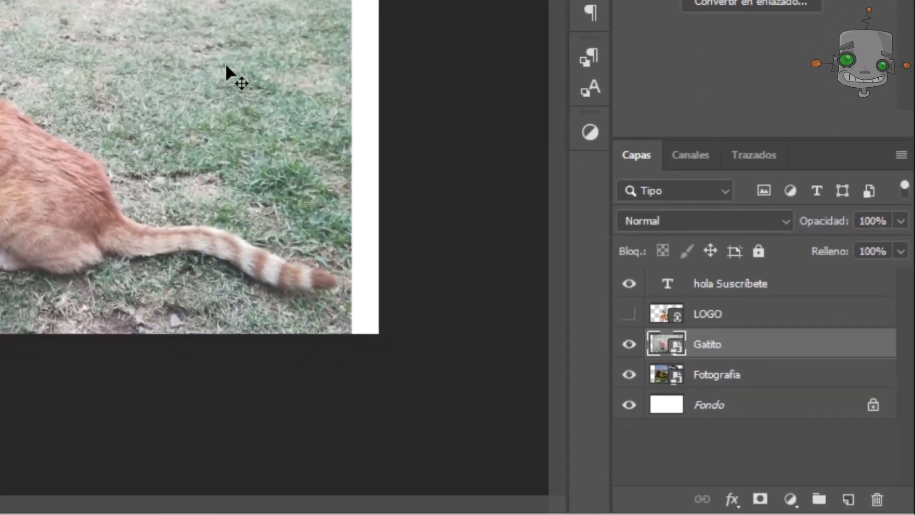
{"action": "left_click", "coordinate": [224, 68]}
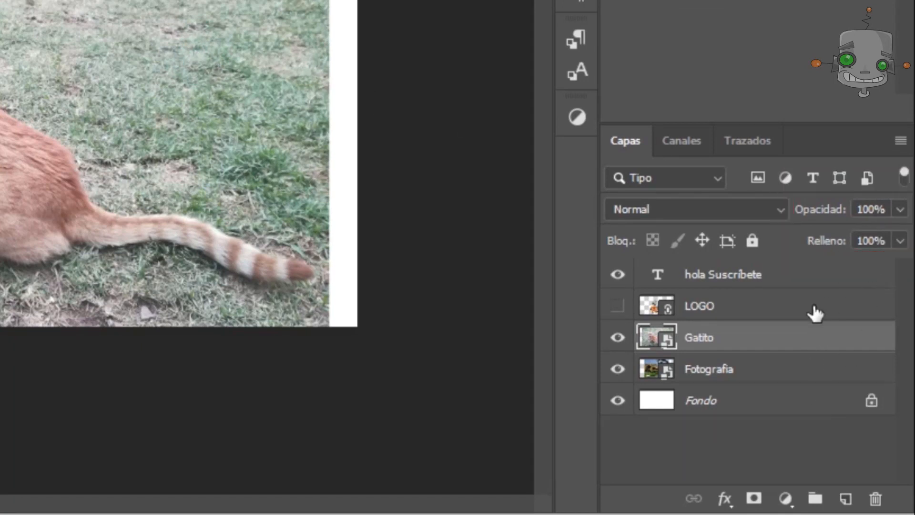
Step: Try out different opacity levels on the Gatito layer and set its fill to 95%
{"action": "left_click", "coordinate": [723, 348]}
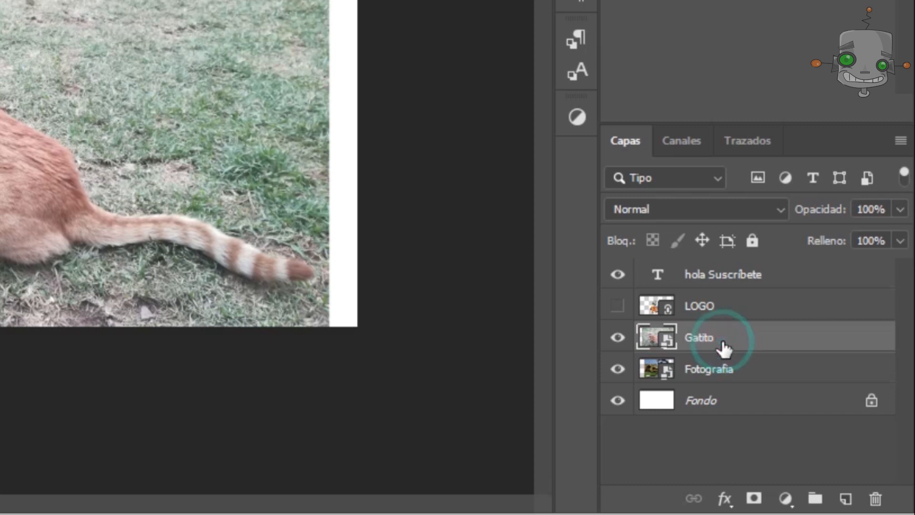
{"action": "left_click", "coordinate": [900, 209]}
{"action": "left_click_drag", "start_coordinate": [882, 241], "coordinate": [892, 267]}
{"action": "left_click", "coordinate": [810, 239]}
{"action": "left_click", "coordinate": [900, 240]}
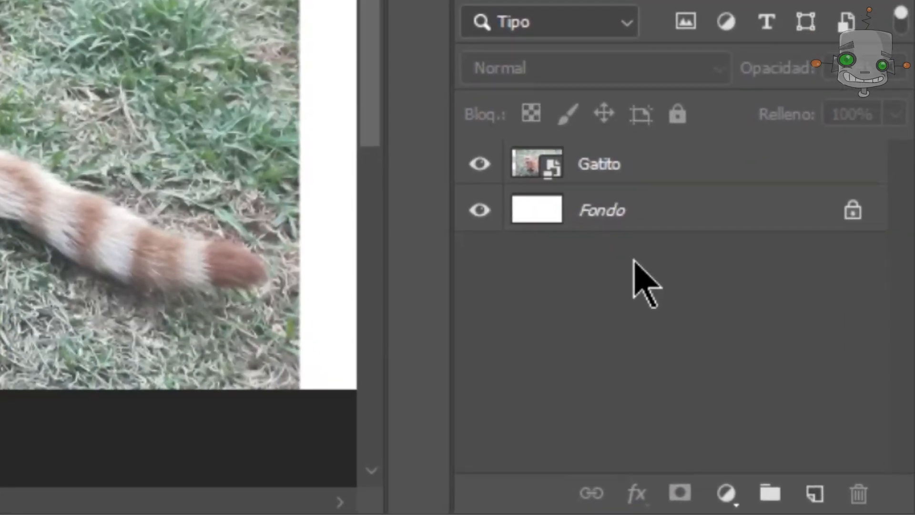
Step: Add a layer mask to the Gatito layer and paint a black Brush stroke on it along the grass behind the cat
{"action": "left_click", "coordinate": [648, 162]}
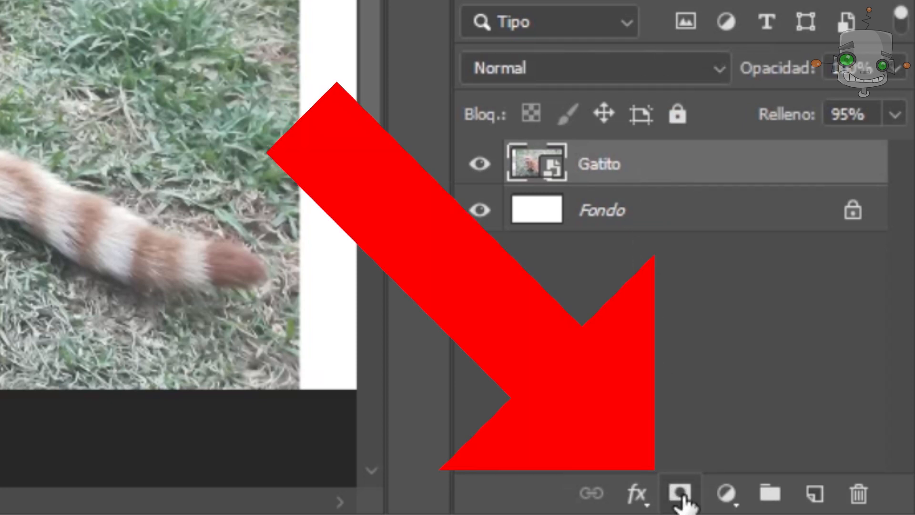
{"action": "left_click", "coordinate": [680, 495]}
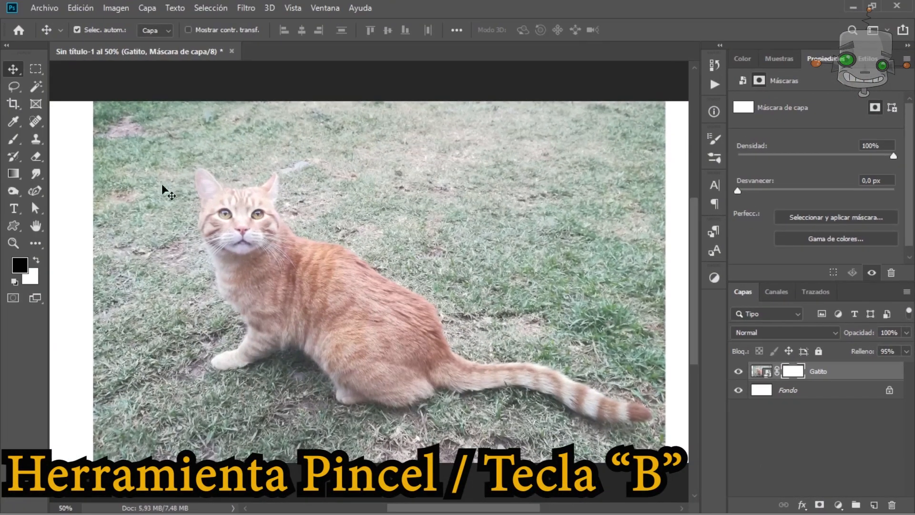
{"action": "left_click", "coordinate": [13, 140]}
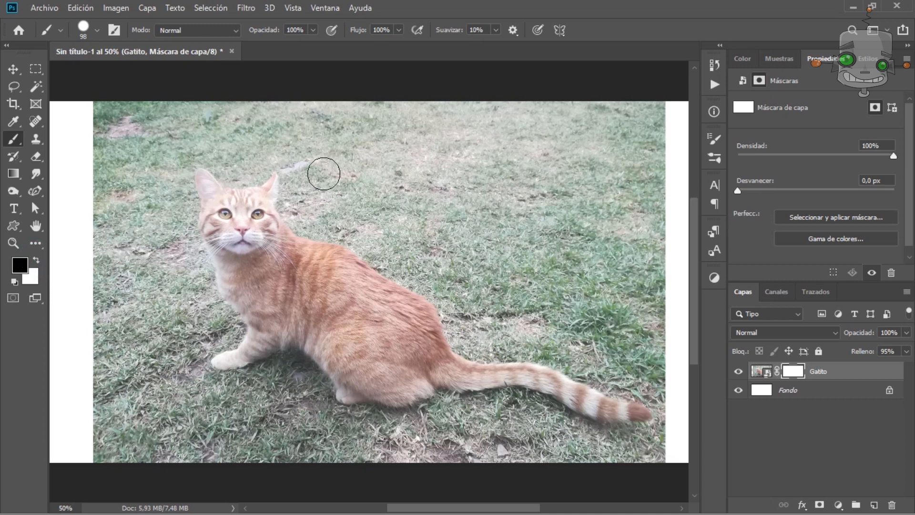
{"action": "mouse_move", "coordinate": [313, 198]}
{"action": "left_mouse_down"}
{"action": "mouse_move", "coordinate": [415, 246]}
{"action": "mouse_move", "coordinate": [457, 287]}
{"action": "left_mouse_up"}
Step: Swap the painting colour to white and brush over the masked stroke to restore the grass
{"action": "left_click", "coordinate": [36, 263]}
{"action": "mouse_move", "coordinate": [299, 164]}
{"action": "left_mouse_down"}
{"action": "mouse_move", "coordinate": [307, 164]}
{"action": "mouse_move", "coordinate": [314, 201]}
{"action": "mouse_move", "coordinate": [376, 232]}
{"action": "left_mouse_up"}
{"action": "left_click_drag", "start_coordinate": [427, 260], "coordinate": [466, 305]}
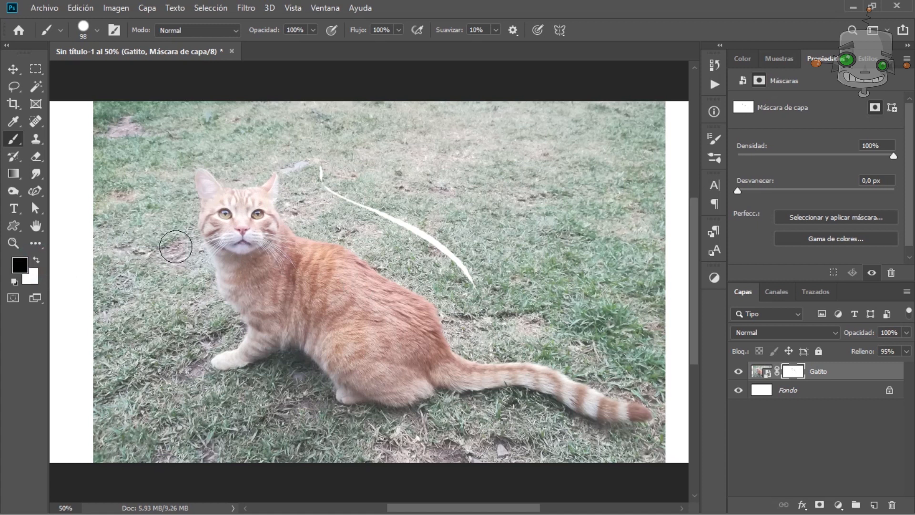
Step: Paint the Gatito mask black around the cat's outline and clear the outer grass with a 325 px brush
{"action": "mouse_move", "coordinate": [297, 172]}
{"action": "left_mouse_down"}
{"action": "mouse_move", "coordinate": [333, 227]}
{"action": "mouse_move", "coordinate": [620, 370]}
{"action": "left_mouse_up"}
{"action": "left_click_drag", "start_coordinate": [174, 167], "coordinate": [220, 326]}
{"action": "mouse_move", "coordinate": [224, 387]}
{"action": "left_mouse_down"}
{"action": "mouse_move", "coordinate": [306, 384]}
{"action": "mouse_move", "coordinate": [585, 442]}
{"action": "left_mouse_up"}
{"action": "right_click", "coordinate": [423, 177]}
{"action": "left_click_drag", "start_coordinate": [529, 209], "coordinate": [546, 209]}
{"action": "mouse_move", "coordinate": [653, 138]}
{"action": "left_mouse_down"}
{"action": "mouse_move", "coordinate": [153, 178]}
{"action": "mouse_move", "coordinate": [661, 311]}
{"action": "mouse_move", "coordinate": [248, 127]}
{"action": "left_mouse_up"}
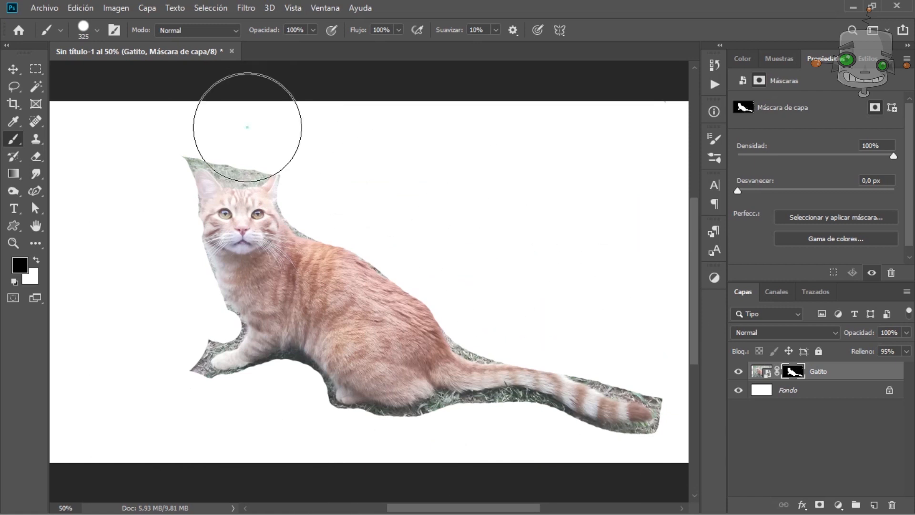
Step: Mask out the leftover grass around the cat's ears, belly, paws and tail with a 76 px brush
{"action": "right_click", "coordinate": [426, 171]}
{"action": "left_click_drag", "start_coordinate": [550, 204], "coordinate": [530, 203]}
{"action": "left_click_drag", "start_coordinate": [184, 168], "coordinate": [206, 154]}
{"action": "mouse_move", "coordinate": [273, 368]}
{"action": "left_mouse_down"}
{"action": "mouse_move", "coordinate": [352, 416]}
{"action": "mouse_move", "coordinate": [467, 408]}
{"action": "mouse_move", "coordinate": [438, 405]}
{"action": "left_mouse_up"}
{"action": "key", "text": "x"}
{"action": "key", "text": "x"}
{"action": "mouse_move", "coordinate": [420, 402]}
{"action": "left_mouse_down"}
{"action": "mouse_move", "coordinate": [490, 402]}
{"action": "mouse_move", "coordinate": [606, 432]}
{"action": "mouse_move", "coordinate": [621, 383]}
{"action": "left_mouse_up"}
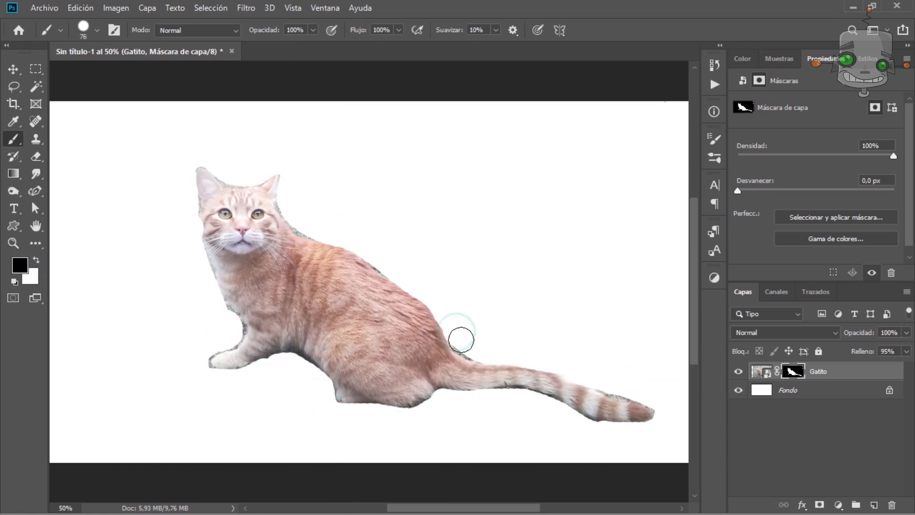
{"action": "key", "text": "v"}
Step: Open the photo IMG_0009.JPG as a separate document
{"action": "left_click", "coordinate": [45, 8]}
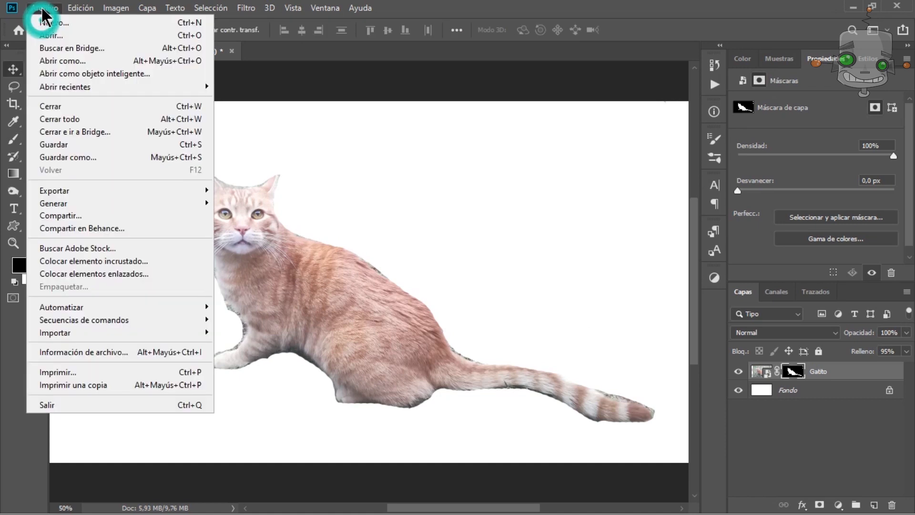
{"action": "left_click", "coordinate": [51, 36]}
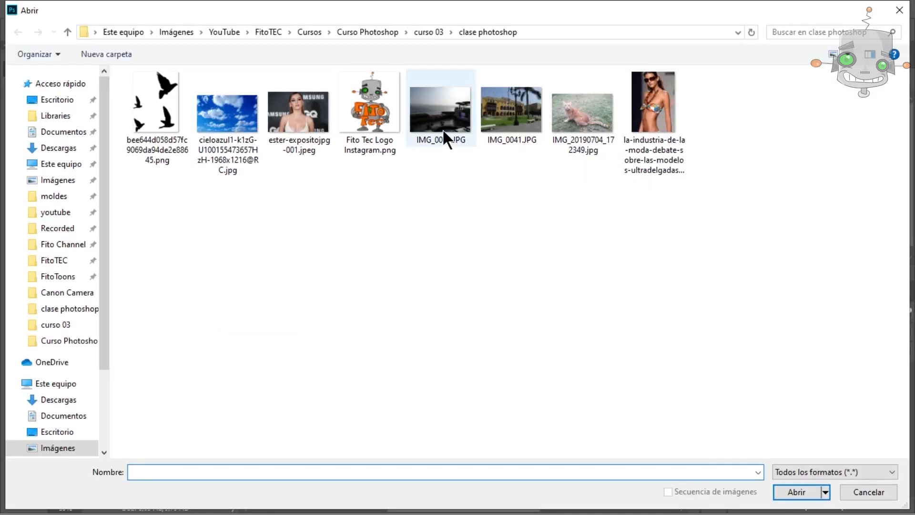
{"action": "double_click", "coordinate": [442, 128]}
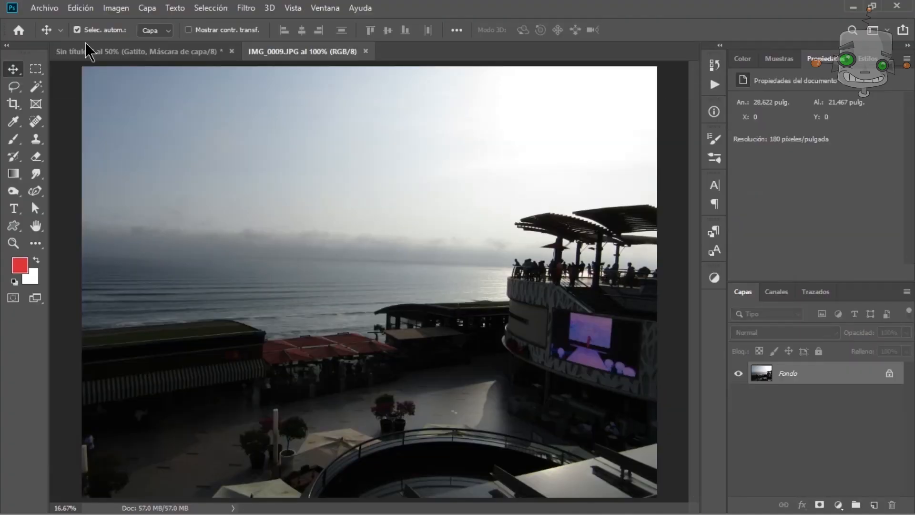
Step: Place the cieloazul1 sky image as an embedded element and scale it to 108.29% by 77.30% to cover the sky down to the horizon
{"action": "left_click", "coordinate": [45, 7]}
{"action": "left_click", "coordinate": [143, 262]}
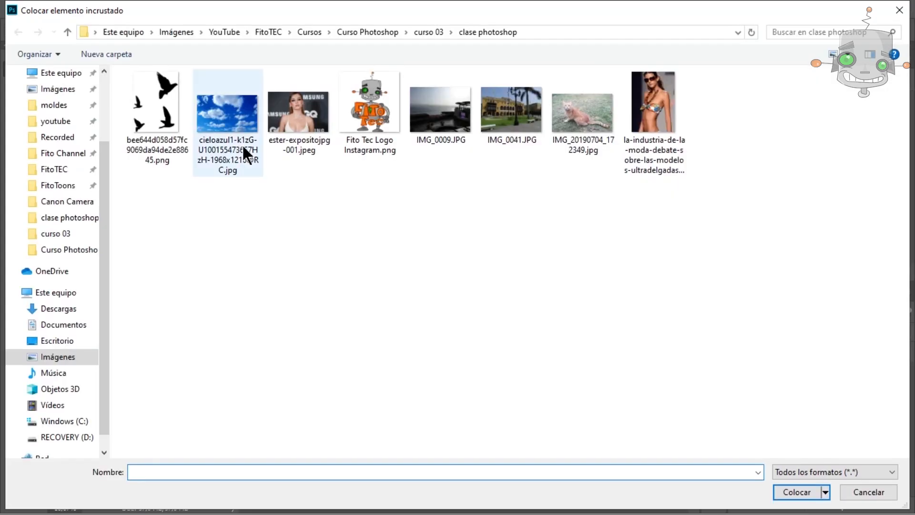
{"action": "double_click", "coordinate": [241, 144]}
{"action": "left_click_drag", "start_coordinate": [371, 331], "coordinate": [347, 239]}
{"action": "left_click_drag", "start_coordinate": [347, 360], "coordinate": [397, 271]}
{"action": "left_click_drag", "start_coordinate": [619, 141], "coordinate": [664, 143]}
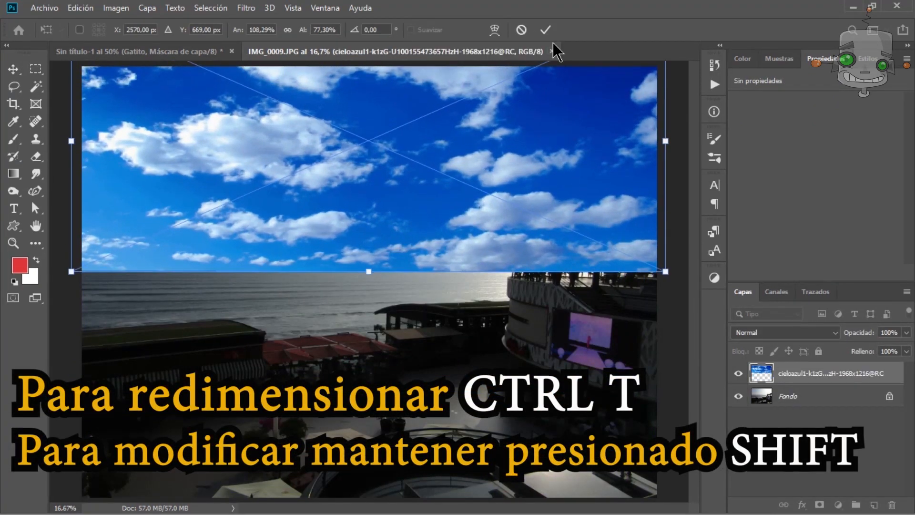
{"action": "left_click", "coordinate": [545, 30]}
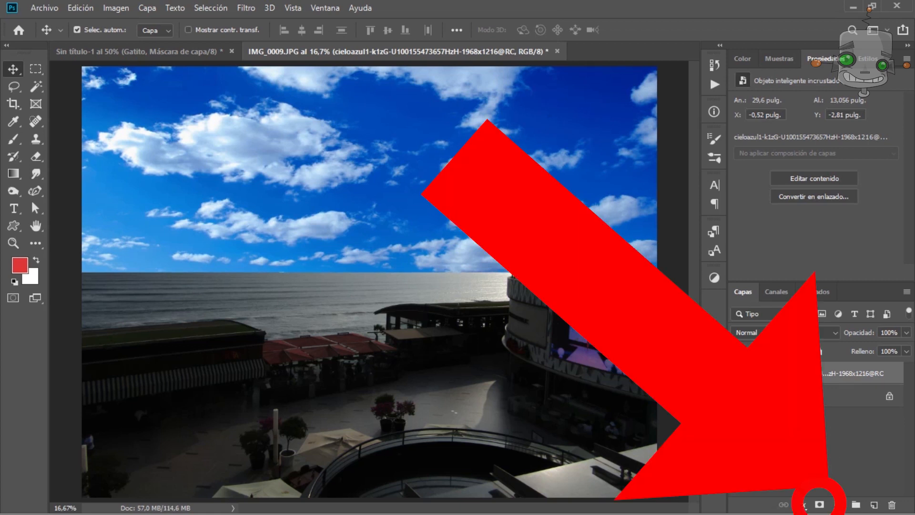
Step: Add a layer mask to the sky layer and rasterize its smart object
{"action": "left_click", "coordinate": [820, 505]}
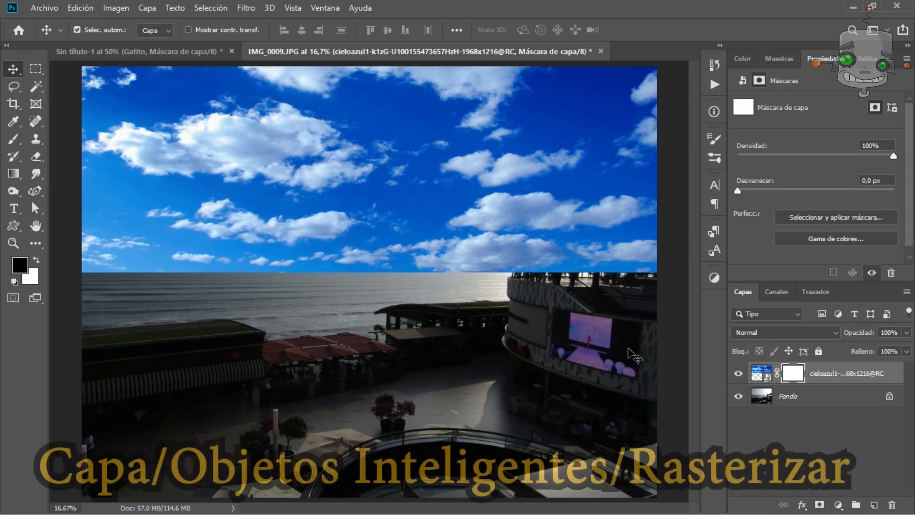
{"action": "left_click", "coordinate": [758, 372]}
{"action": "left_click", "coordinate": [147, 8]}
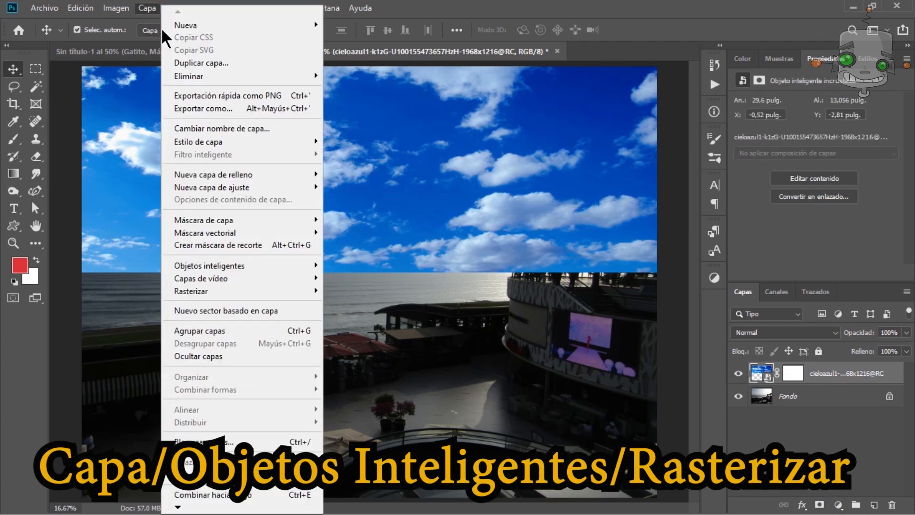
{"action": "mouse_move", "coordinate": [194, 262]}
{"action": "left_click", "coordinate": [427, 431]}
Step: Draw a vertical black-to-white linear gradient on the sky layer's mask from the top of the sky down to the plaza
{"action": "left_click", "coordinate": [795, 374]}
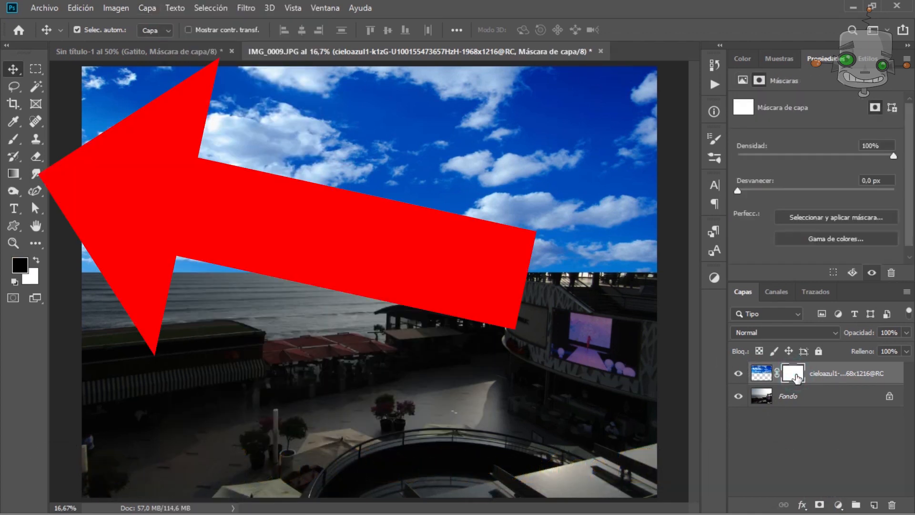
{"action": "key", "text": "g"}
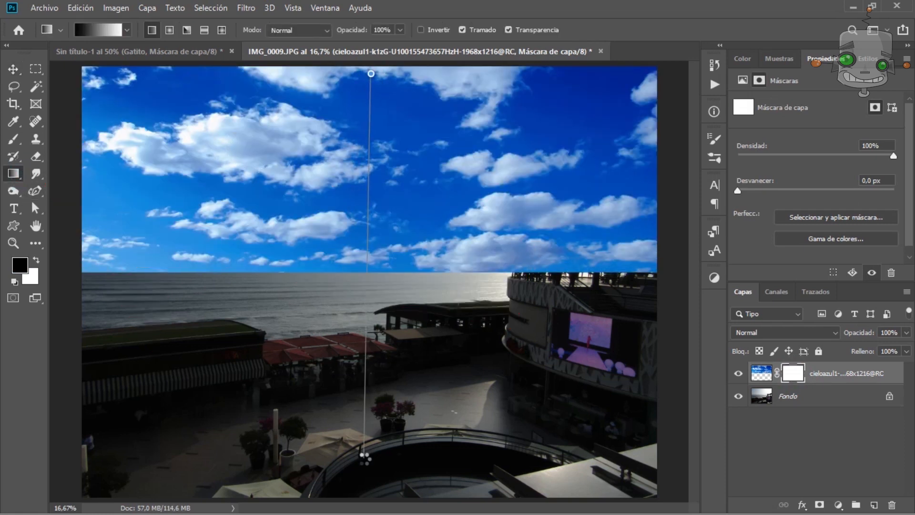
{"action": "left_click_drag", "start_coordinate": [364, 456], "coordinate": [365, 457]}
Step: Paint black on the sky layer's mask along the sea horizon with a soft 278 px brush to blend the sky edge
{"action": "left_click", "coordinate": [16, 139]}
{"action": "right_click", "coordinate": [154, 205]}
{"action": "left_click_drag", "start_coordinate": [267, 239], "coordinate": [292, 239]}
{"action": "left_click_drag", "start_coordinate": [309, 270], "coordinate": [253, 270]}
{"action": "left_click_drag", "start_coordinate": [91, 271], "coordinate": [176, 275]}
{"action": "right_click", "coordinate": [134, 270]}
{"action": "key", "text": "Escape"}
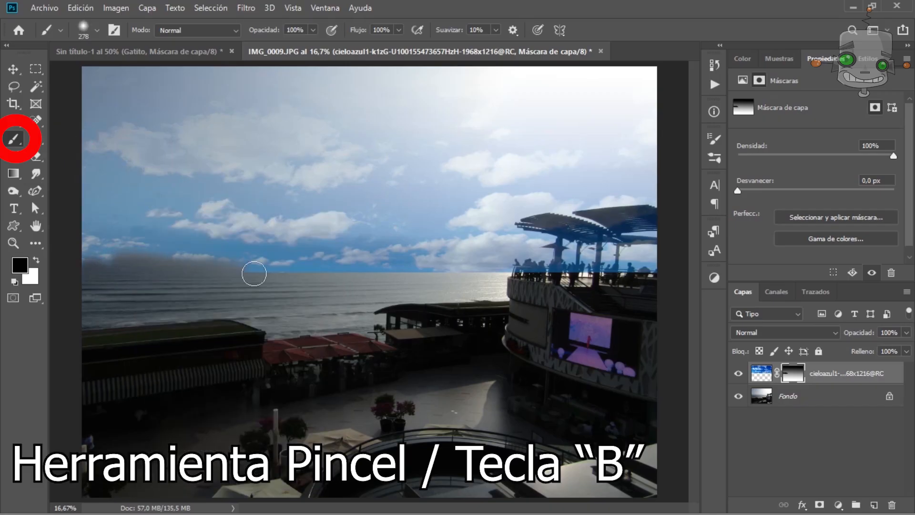
{"action": "left_click_drag", "start_coordinate": [251, 272], "coordinate": [570, 270]}
Step: Adjust the brush size and mask the blue sky off the building's terrace, people and roof canopies
{"action": "right_click", "coordinate": [472, 284]}
{"action": "left_click_drag", "start_coordinate": [570, 350], "coordinate": [609, 352]}
{"action": "mouse_move", "coordinate": [588, 241]}
{"action": "left_mouse_down"}
{"action": "mouse_move", "coordinate": [548, 280]}
{"action": "mouse_move", "coordinate": [641, 236]}
{"action": "mouse_move", "coordinate": [562, 296]}
{"action": "left_mouse_up"}
{"action": "right_click", "coordinate": [516, 278]}
{"action": "key", "text": "Escape"}
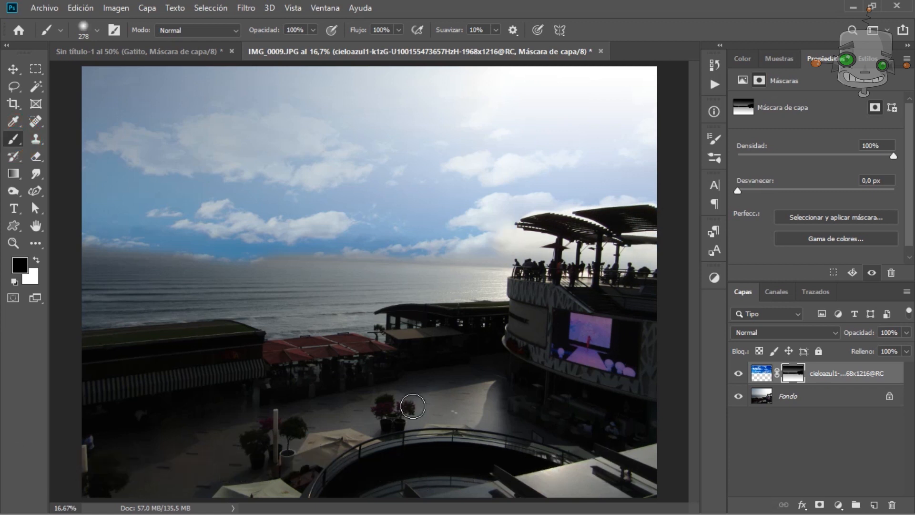
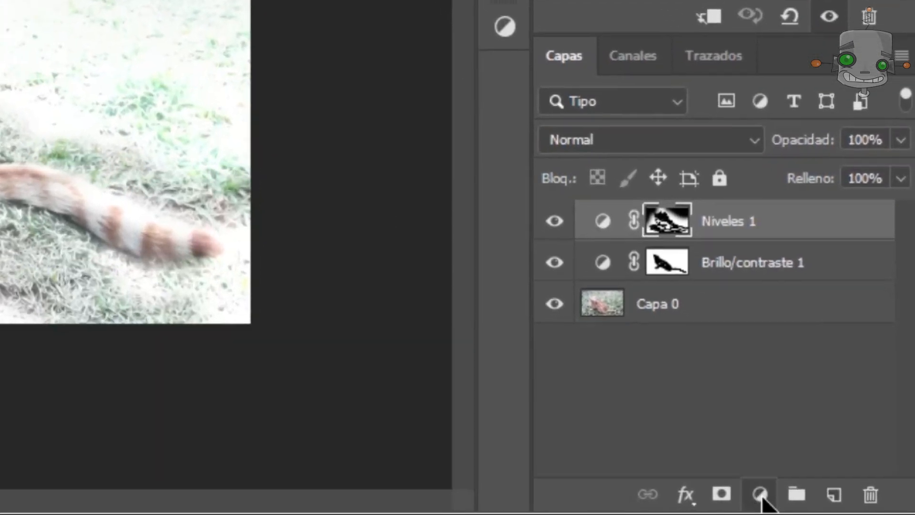
Step: Add a Black and White adjustment layer and paint its mask black over the cat's head and front body with a soft 178 px brush
{"action": "left_click", "coordinate": [760, 494]}
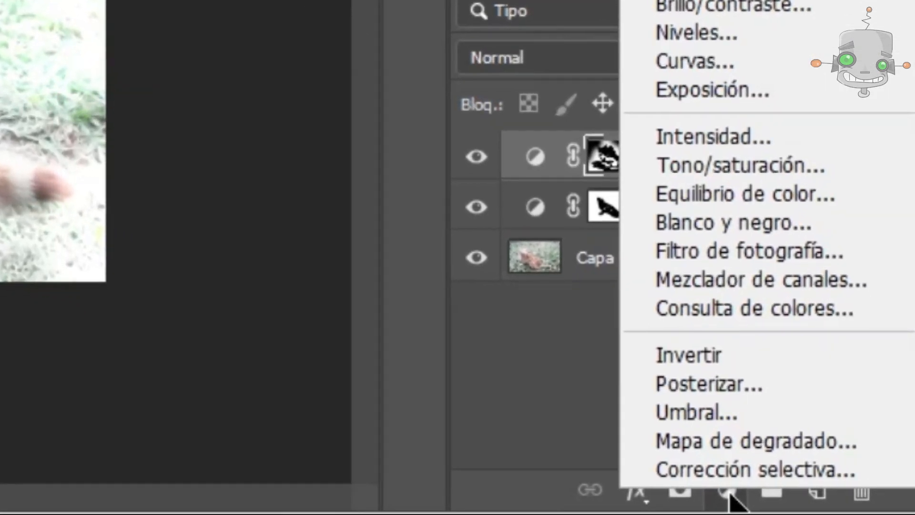
{"action": "left_click", "coordinate": [698, 227]}
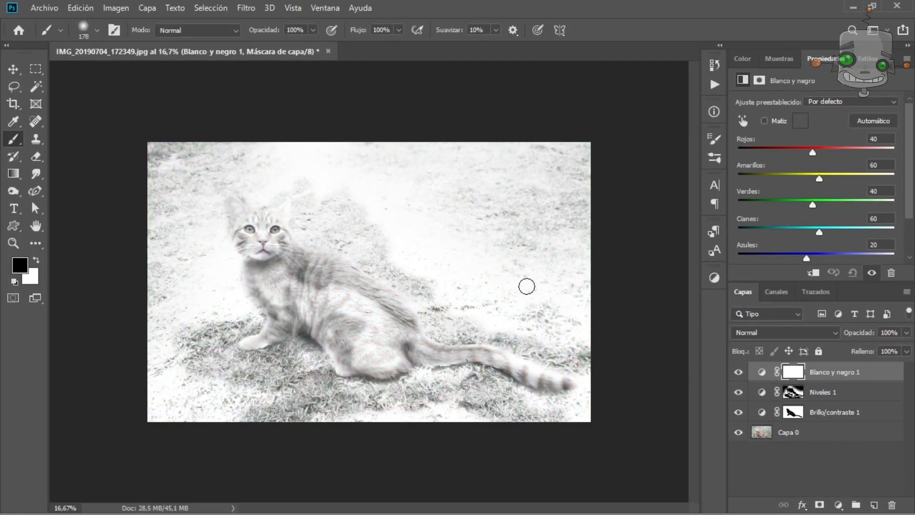
{"action": "right_click", "coordinate": [438, 243]}
{"action": "right_click", "coordinate": [411, 190]}
{"action": "left_click_drag", "start_coordinate": [260, 248], "coordinate": [284, 209]}
{"action": "right_click", "coordinate": [287, 272]}
{"action": "left_click_drag", "start_coordinate": [298, 260], "coordinate": [280, 324]}
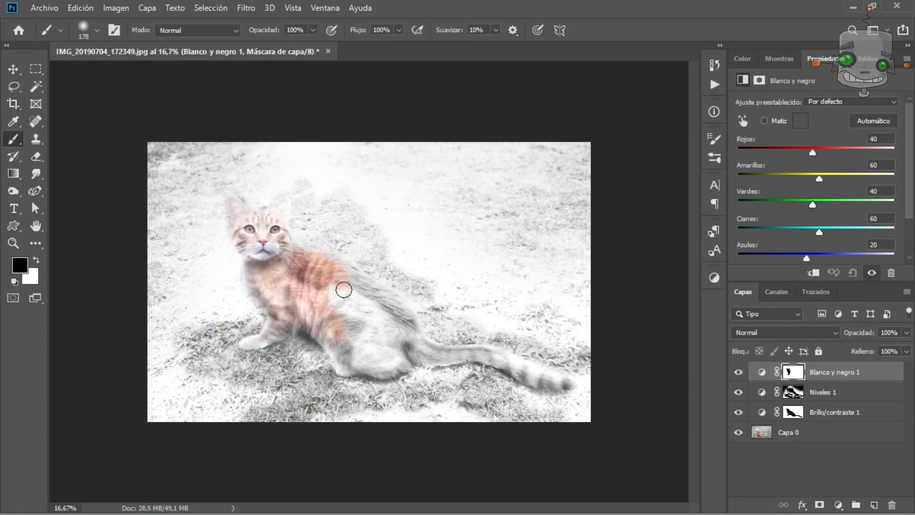
Step: Paint the Black and White mask along the cat's tail with a smaller brush to bring back its colour
{"action": "right_click", "coordinate": [443, 294]}
{"action": "left_click_drag", "start_coordinate": [555, 327], "coordinate": [539, 327]}
{"action": "left_click_drag", "start_coordinate": [422, 346], "coordinate": [566, 383]}
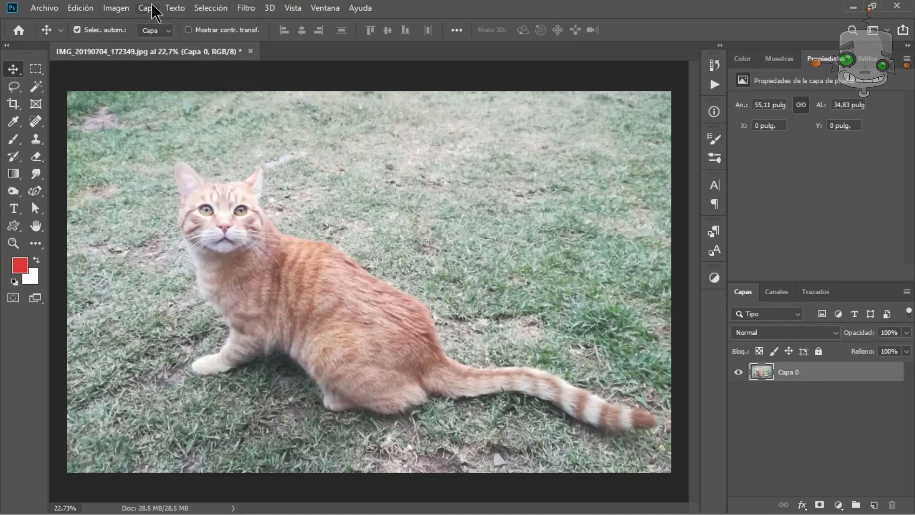
Step: Apply a Brightness/Contrast adjustment of brightness 34 and contrast -16 directly to Capa 0 and undo it
{"action": "left_click", "coordinate": [127, 8]}
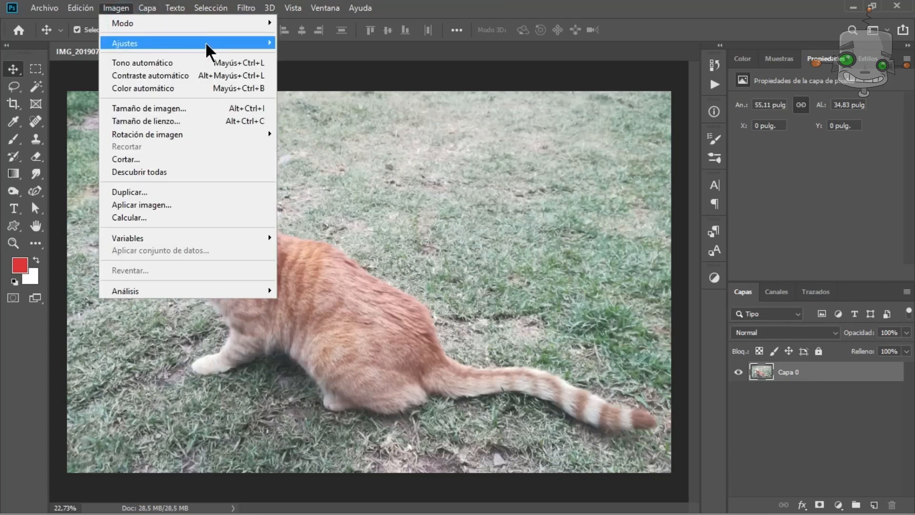
{"action": "mouse_move", "coordinate": [205, 41]}
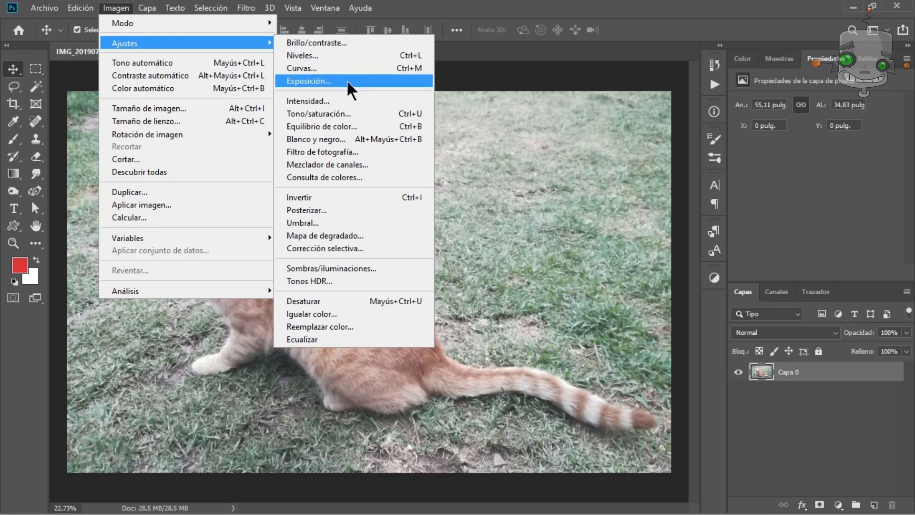
{"action": "left_click", "coordinate": [358, 42]}
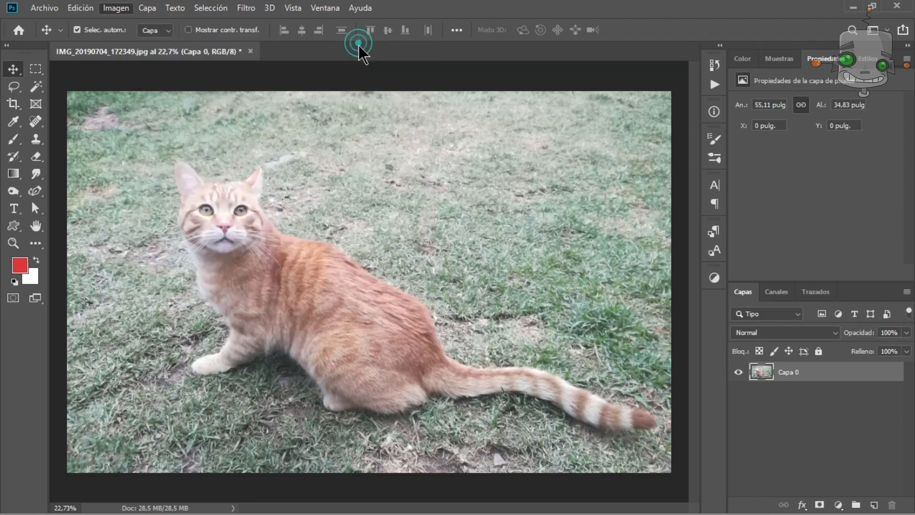
{"action": "left_click_drag", "start_coordinate": [608, 110], "coordinate": [622, 110]}
{"action": "left_click_drag", "start_coordinate": [607, 142], "coordinate": [588, 141]}
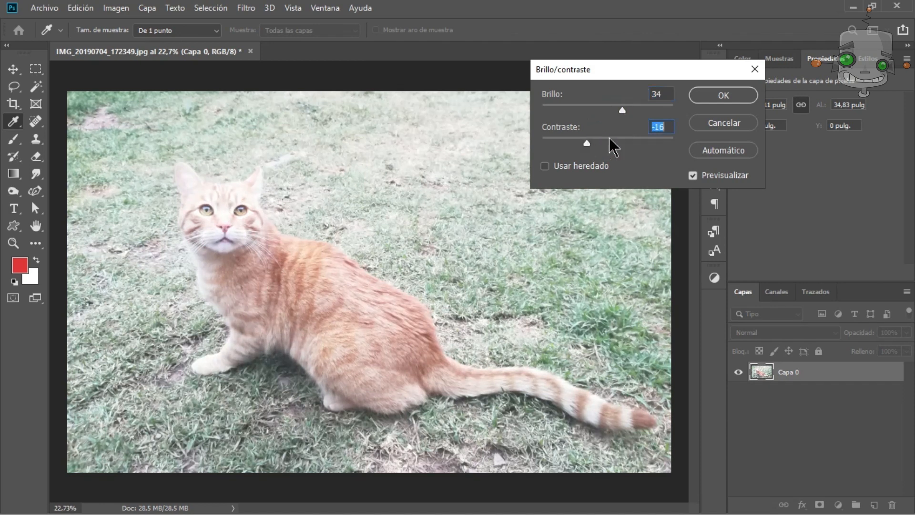
{"action": "left_click", "coordinate": [699, 95]}
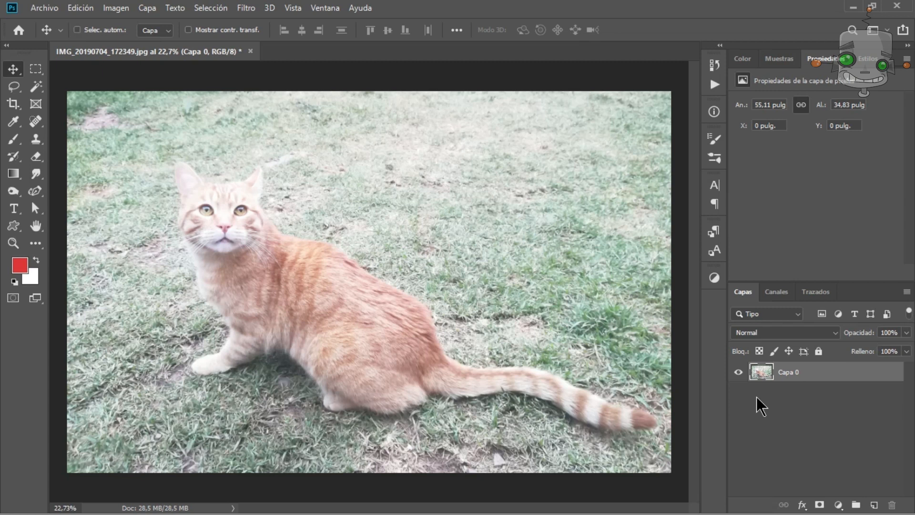
{"action": "key", "text": "ctrl+z"}
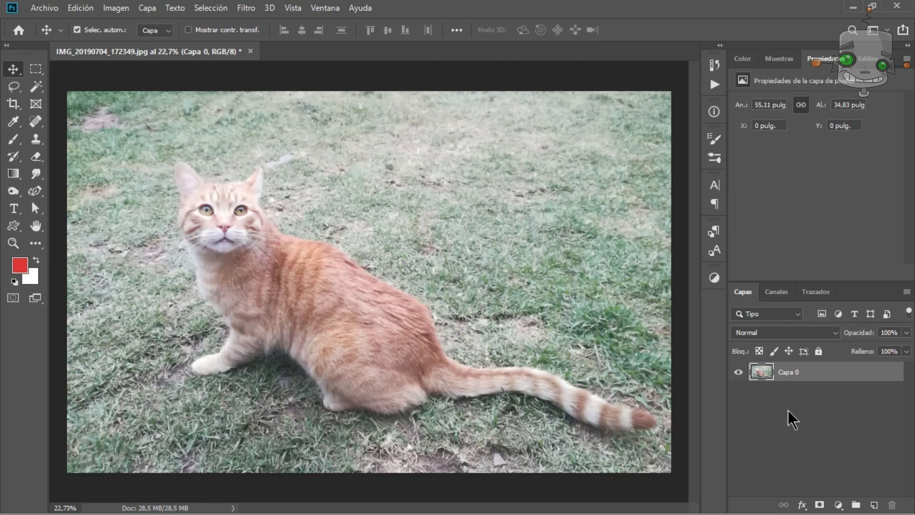
Step: Add a Brightness/Contrast adjustment layer above Capa 0 and adjust its brightness and contrast
{"action": "left_click", "coordinate": [839, 505]}
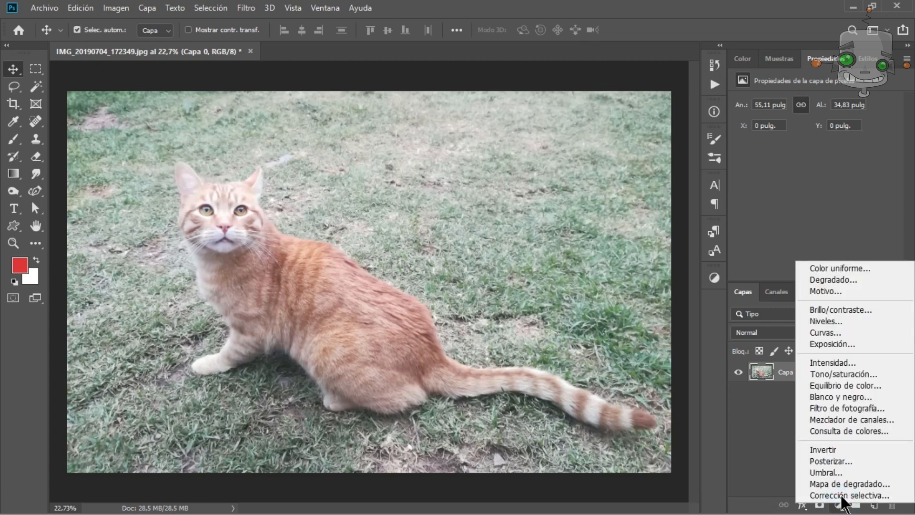
{"action": "left_click", "coordinate": [839, 309]}
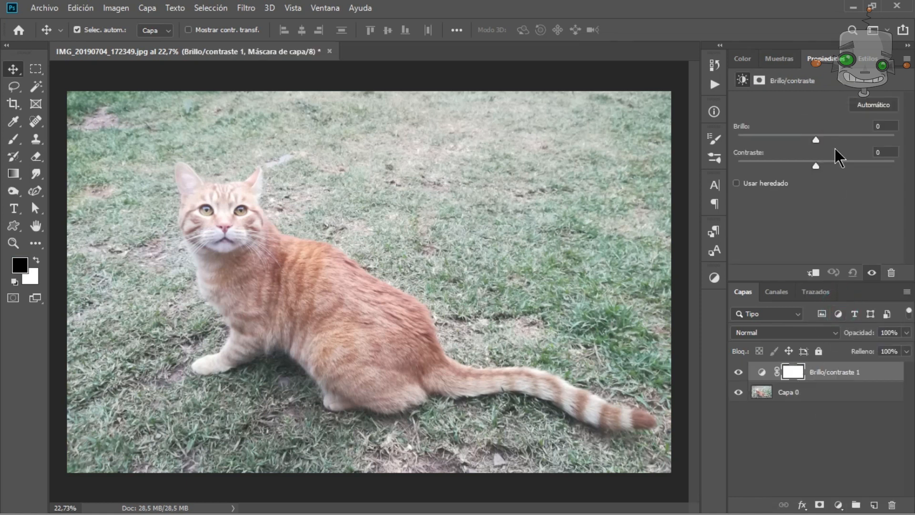
{"action": "left_click_drag", "start_coordinate": [815, 139], "coordinate": [801, 167]}
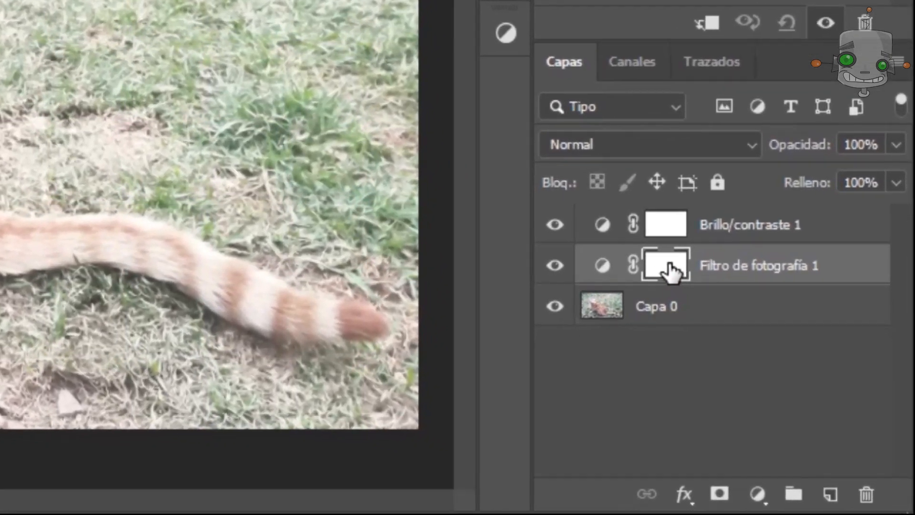
Step: Delete the mask of the Filtro de fotografía 1 layer and disable the mask of the Brillo/contraste 1 layer
{"action": "left_click_drag", "start_coordinate": [668, 272], "coordinate": [867, 495]}
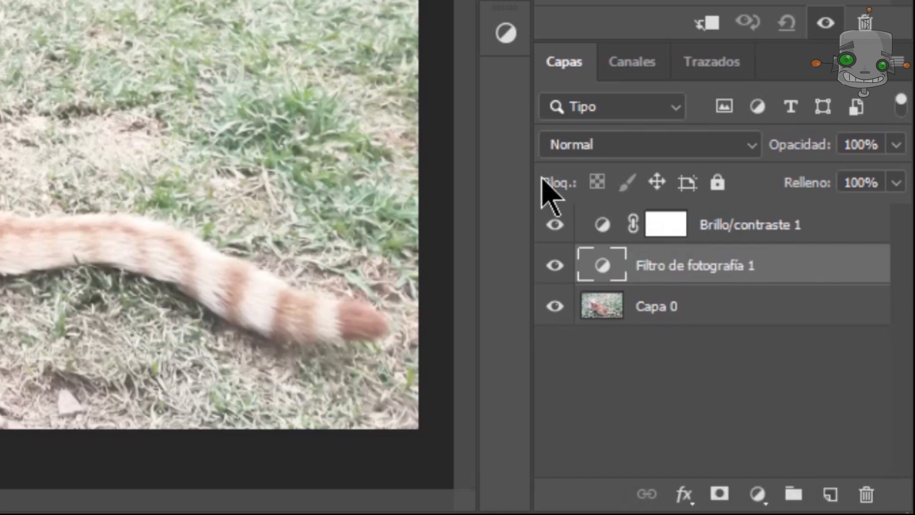
{"action": "left_click", "coordinate": [665, 232], "text": "shift"}
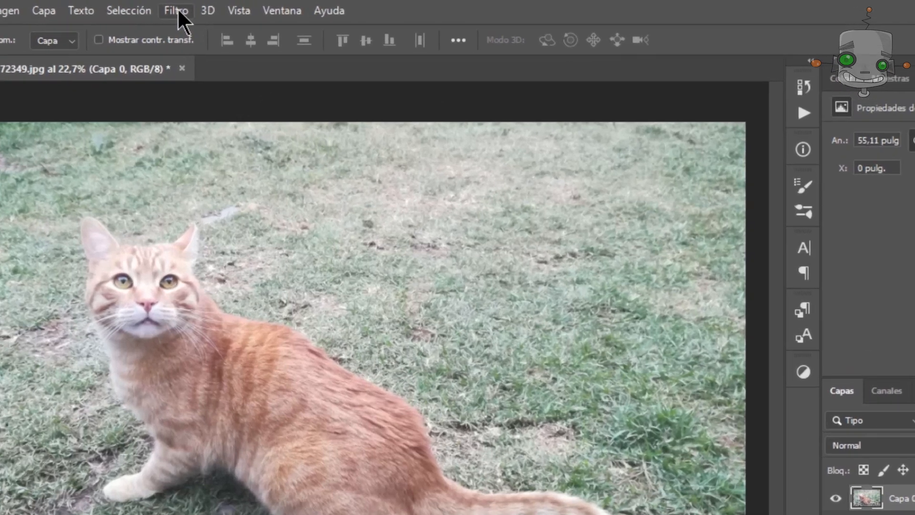
{"action": "left_click", "coordinate": [246, 8]}
{"action": "mouse_move", "coordinate": [356, 153]}
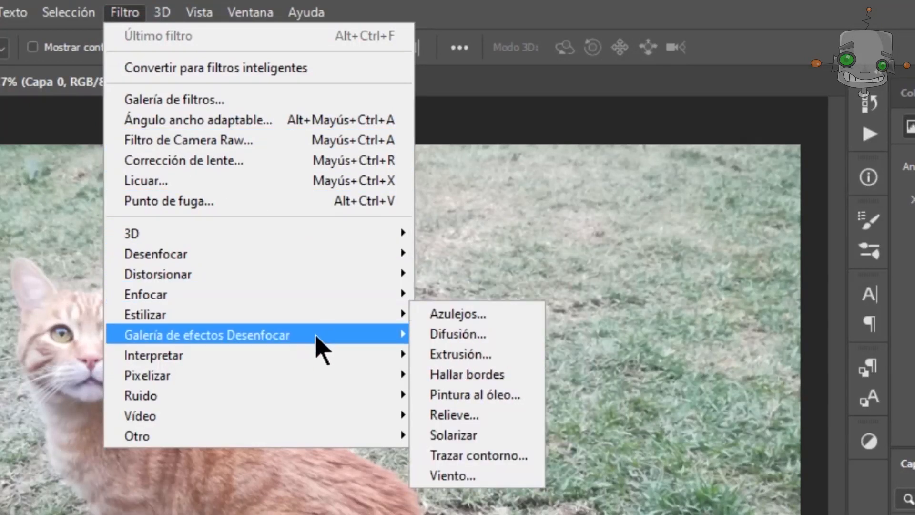
{"action": "mouse_move", "coordinate": [338, 417]}
{"action": "mouse_move", "coordinate": [344, 434]}
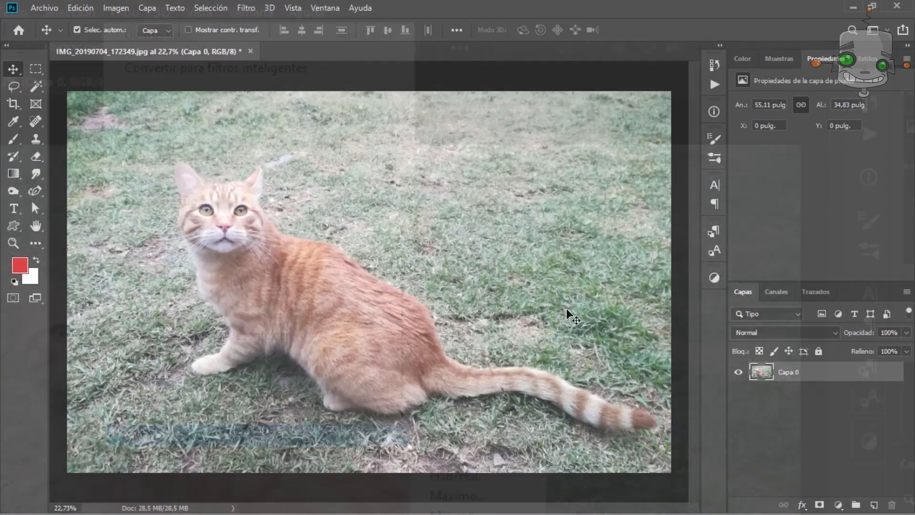
Step: Open the Filter Gallery on the cat photo at 25% preview and expand the Artístico, Distorsionar, Estilizar and Textura categories
{"action": "left_click", "coordinate": [246, 8]}
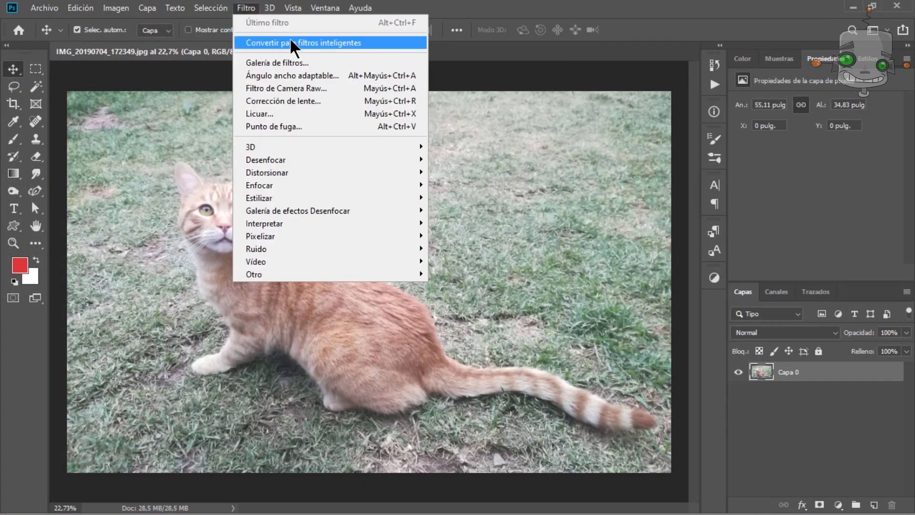
{"action": "left_click", "coordinate": [305, 59]}
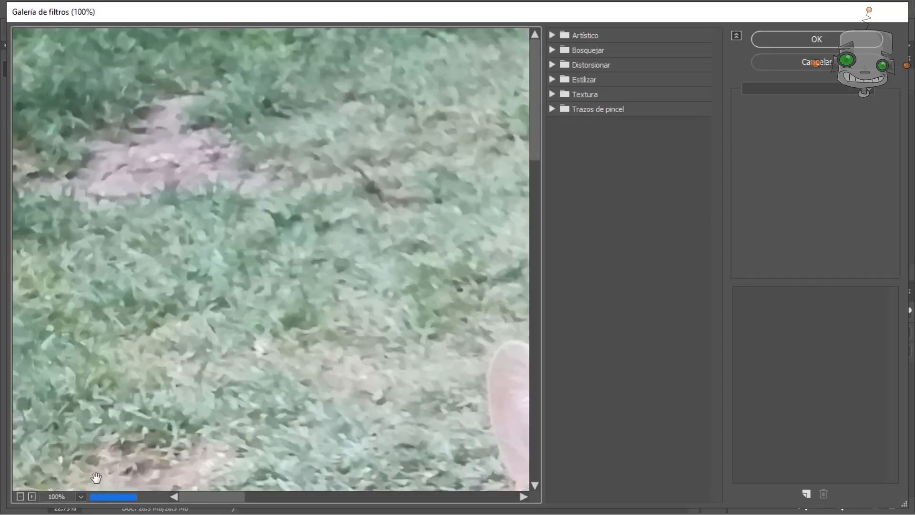
{"action": "left_click", "coordinate": [80, 497]}
{"action": "left_click", "coordinate": [76, 246]}
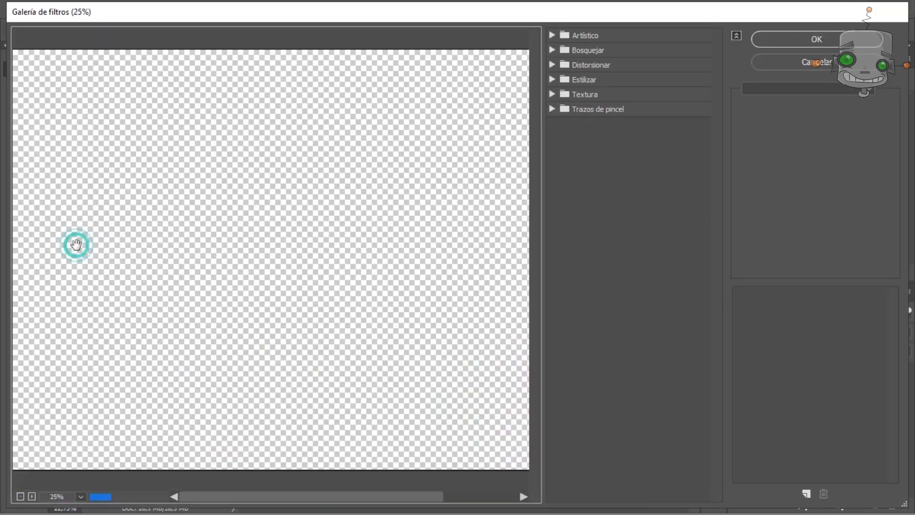
{"action": "left_click", "coordinate": [552, 35]}
{"action": "left_click", "coordinate": [552, 302]}
{"action": "left_click", "coordinate": [552, 364]}
{"action": "left_click", "coordinate": [552, 427]}
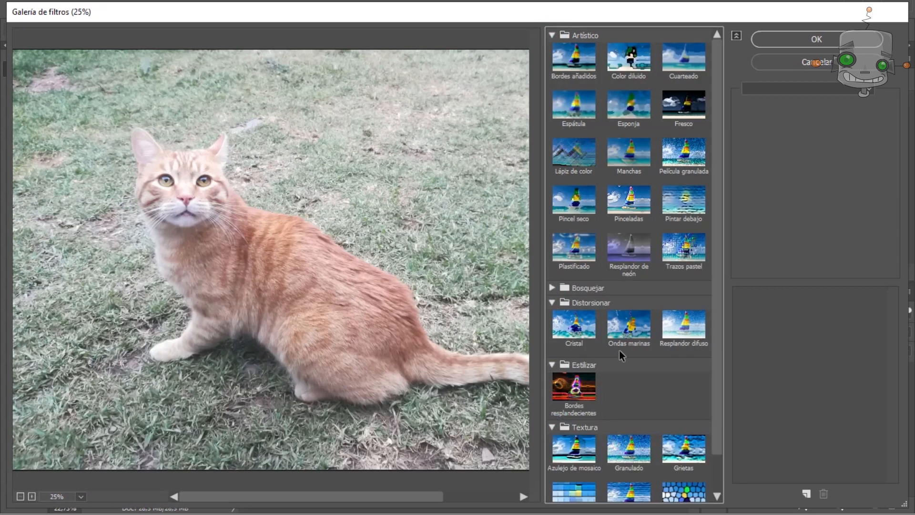
Step: Preview the Pinceladas, Película granulada, Resplandor difuso and Azulejo de mosaico filters on the cat photo, then leave the gallery without applying any
{"action": "left_click", "coordinate": [629, 200]}
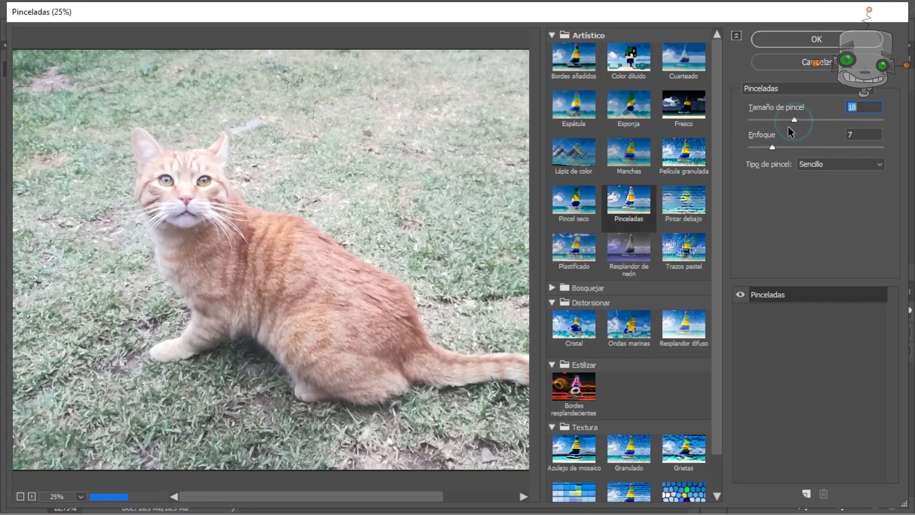
{"action": "left_click", "coordinate": [683, 152]}
{"action": "left_click", "coordinate": [683, 316]}
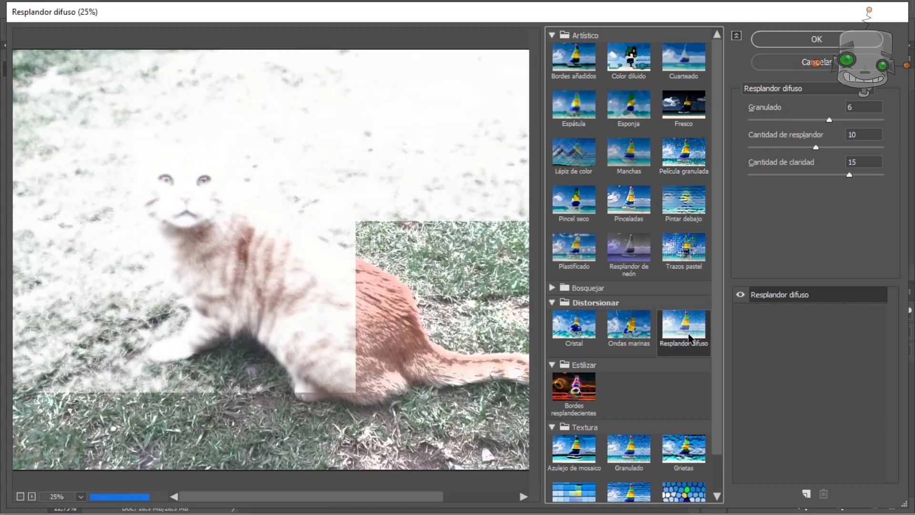
{"action": "left_click", "coordinate": [574, 448]}
{"action": "left_click", "coordinate": [773, 67]}
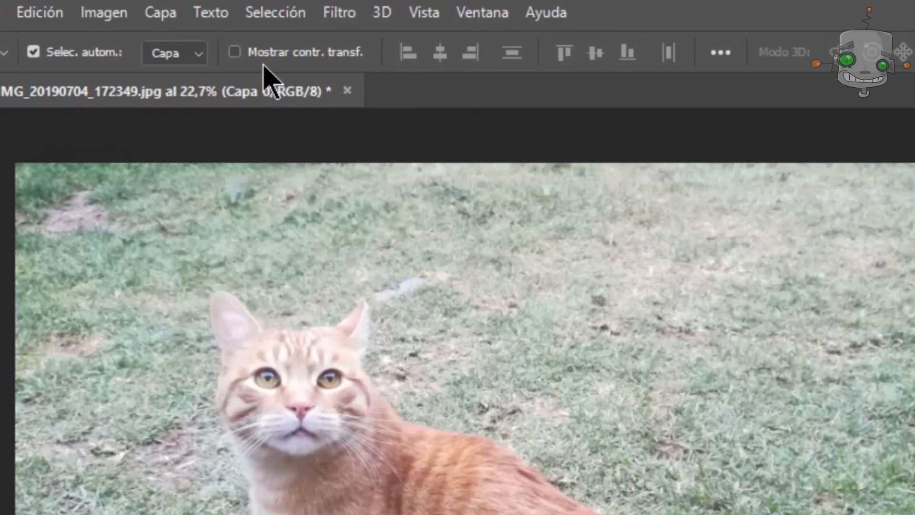
Step: Open Liquify on the cat photo and push both mouth corners upward with the Forward Warp tool at brush size 76
{"action": "left_click", "coordinate": [336, 12]}
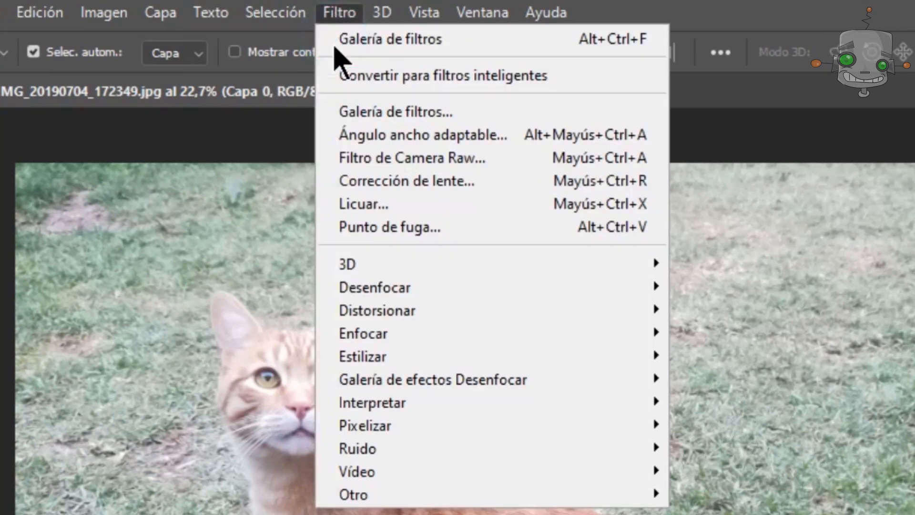
{"action": "left_click", "coordinate": [399, 206]}
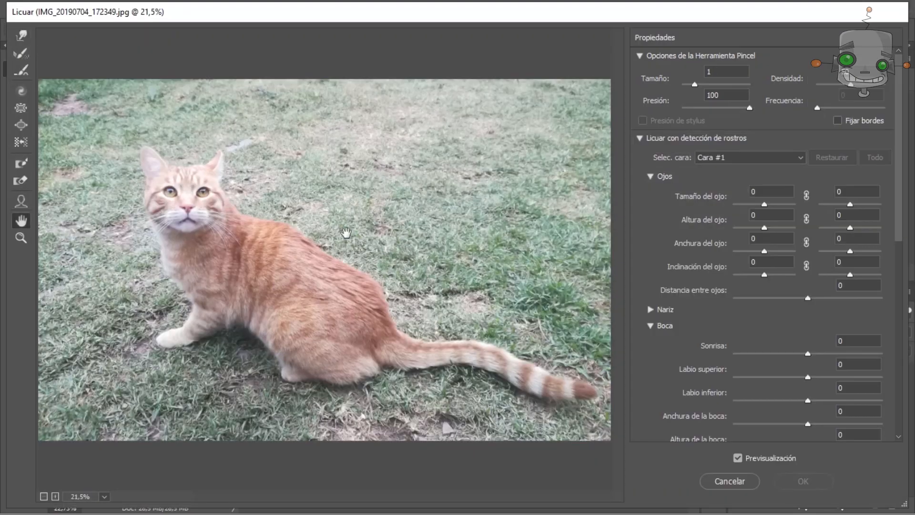
{"action": "left_click", "coordinate": [21, 36]}
{"action": "scroll", "coordinate": [213, 318], "scroll_direction": "up", "scroll_amount": 4}
{"action": "scroll", "coordinate": [212, 318], "scroll_direction": "up", "scroll_amount": 2}
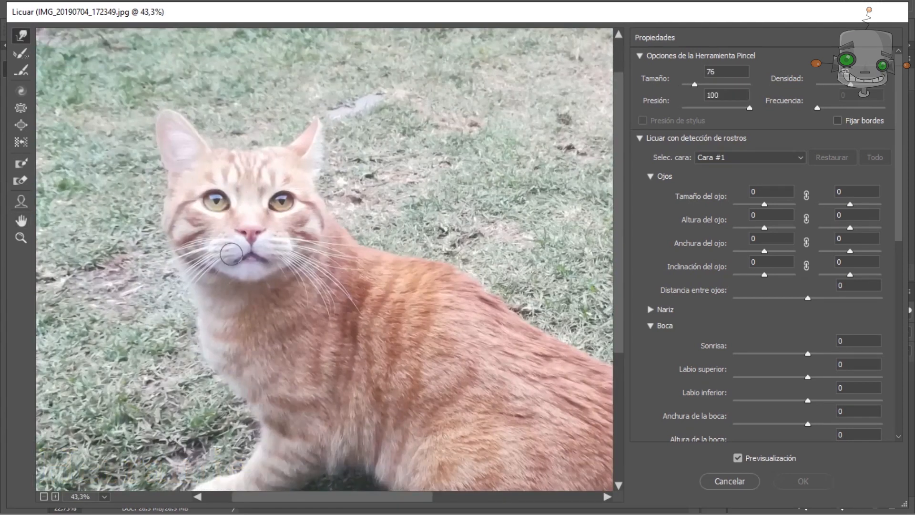
{"action": "left_click_drag", "start_coordinate": [219, 262], "coordinate": [203, 243]}
{"action": "left_click_drag", "start_coordinate": [293, 257], "coordinate": [306, 232]}
Step: Restore one warped corner of the cat's mouth with the Reconstruct tool and soften the other with the Smooth tool, brush size 100
{"action": "left_click", "coordinate": [20, 53]}
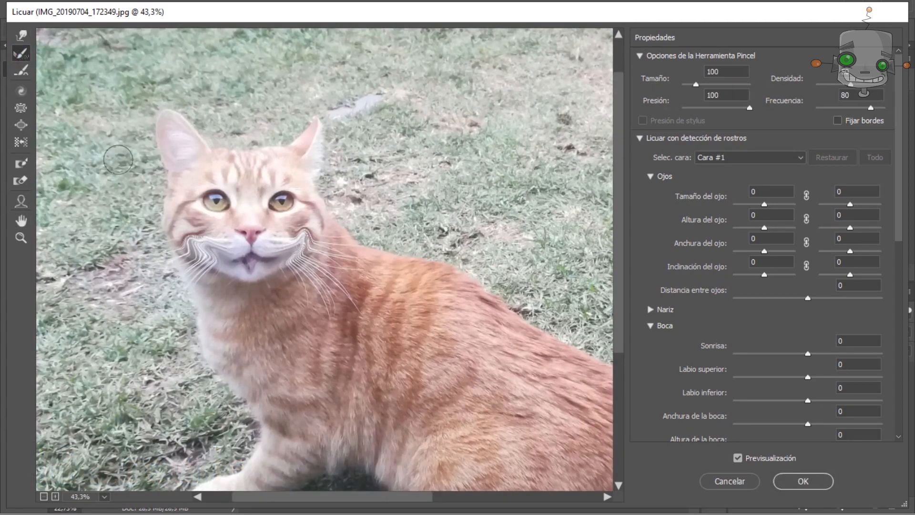
{"action": "mouse_move", "coordinate": [214, 257]}
{"action": "left_mouse_down"}
{"action": "mouse_move", "coordinate": [189, 241]}
{"action": "mouse_move", "coordinate": [202, 268]}
{"action": "left_mouse_up"}
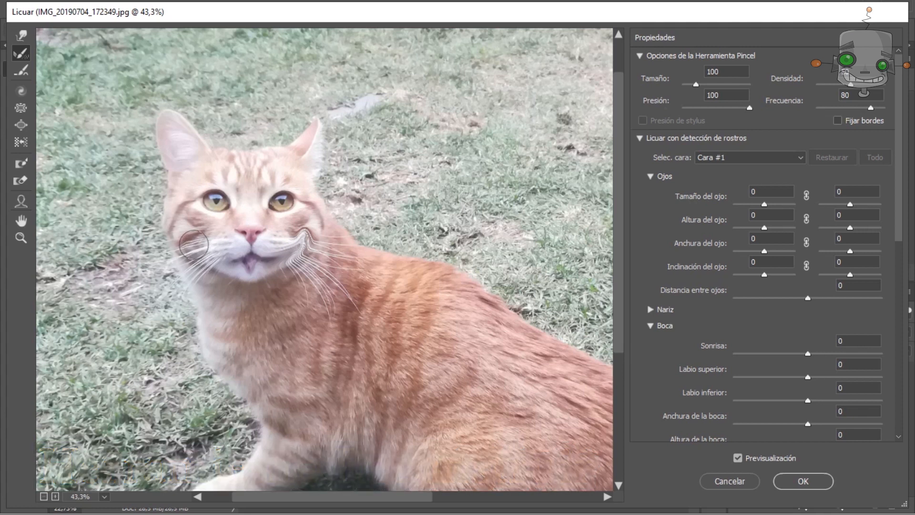
{"action": "left_click", "coordinate": [21, 70]}
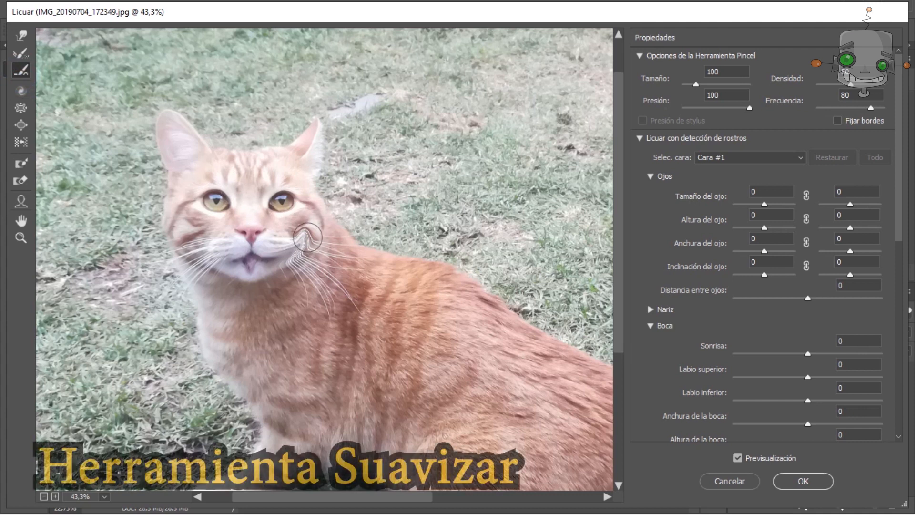
{"action": "left_click_drag", "start_coordinate": [308, 240], "coordinate": [289, 269]}
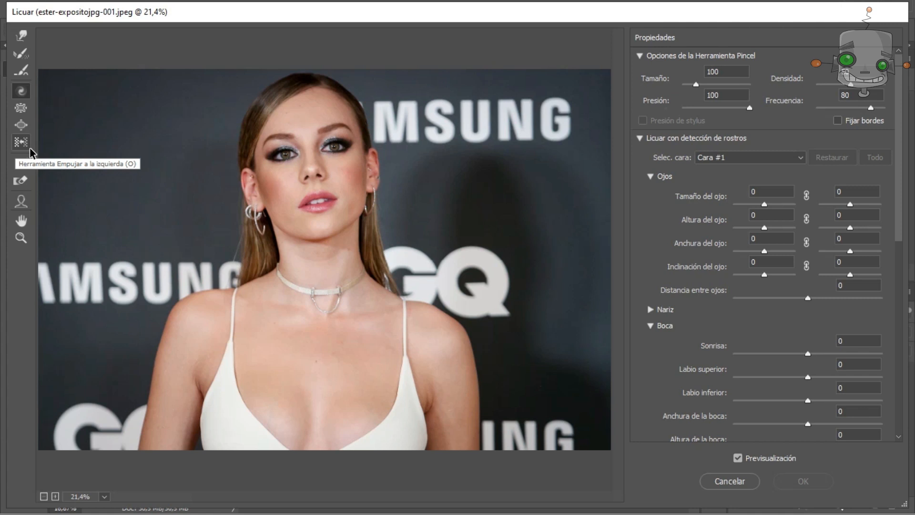
Step: Try the Bloat tool at size 721, the Pucker tool at size 167 and the Push Left tool at size 100 on the woman's portrait
{"action": "left_click", "coordinate": [21, 125]}
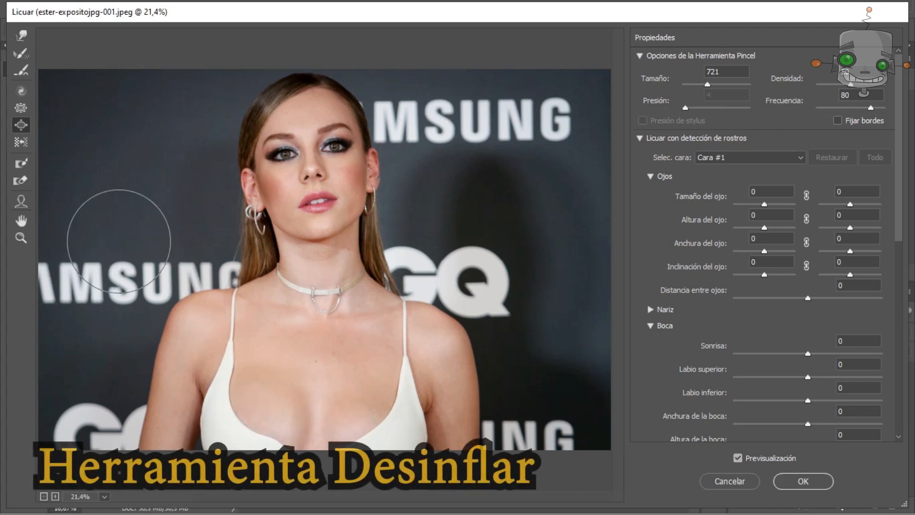
{"action": "left_click", "coordinate": [21, 110]}
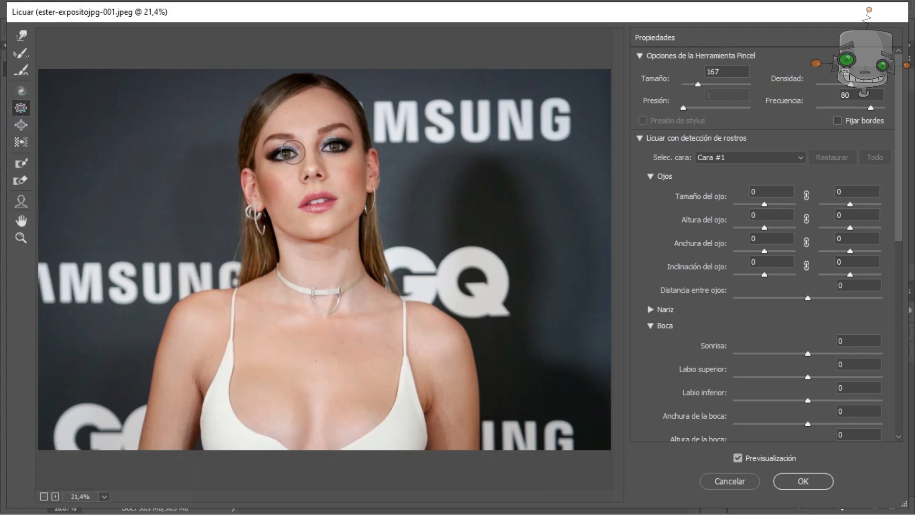
{"action": "left_click", "coordinate": [20, 142]}
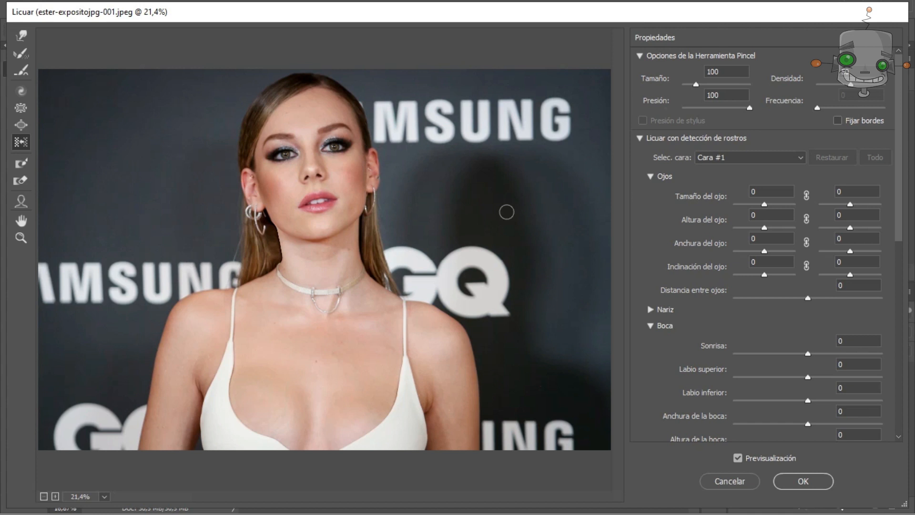
Step: With the Face tool, set one eye's width to -22, smile to 70, upper lip to 32, and eye sizes to 80 and 58
{"action": "left_click", "coordinate": [20, 201]}
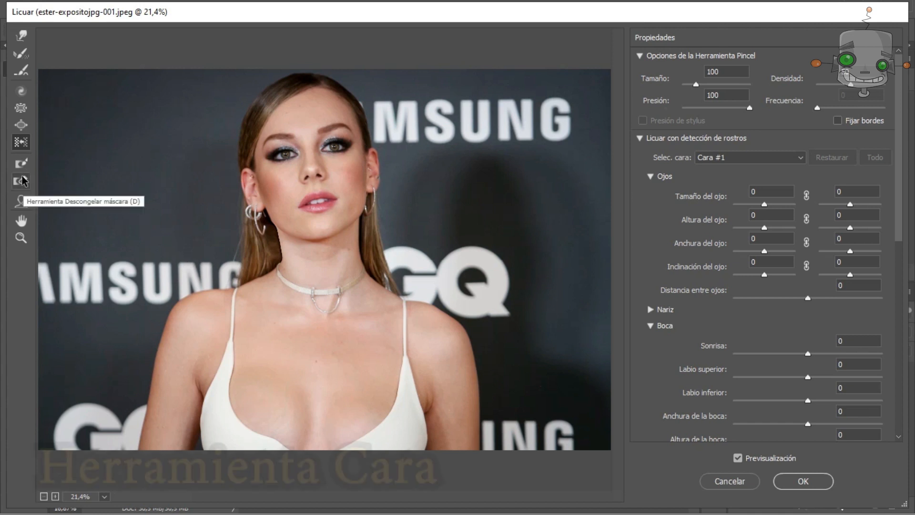
{"action": "left_click_drag", "start_coordinate": [339, 143], "coordinate": [333, 144]}
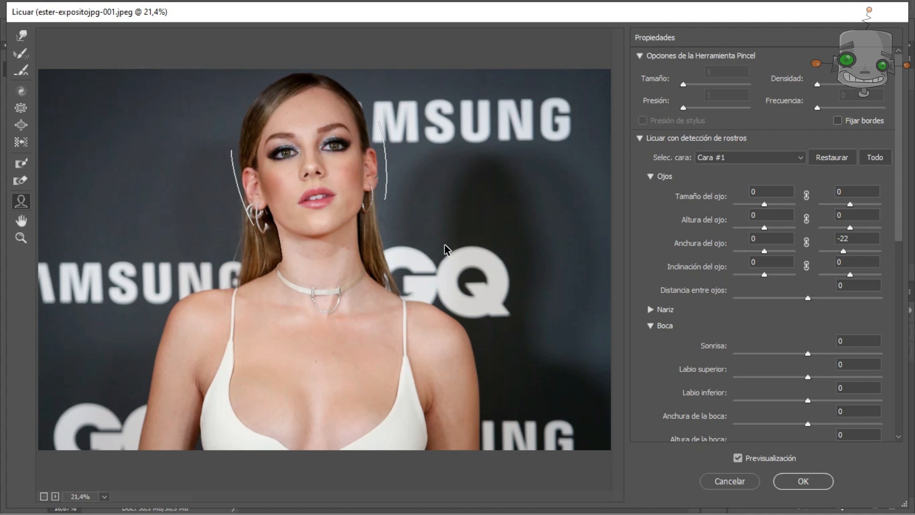
{"action": "left_click_drag", "start_coordinate": [807, 353], "coordinate": [860, 353]}
{"action": "left_click_drag", "start_coordinate": [807, 377], "coordinate": [831, 376]}
{"action": "left_click_drag", "start_coordinate": [764, 204], "coordinate": [788, 204]}
{"action": "left_click_drag", "start_coordinate": [850, 204], "coordinate": [867, 204]}
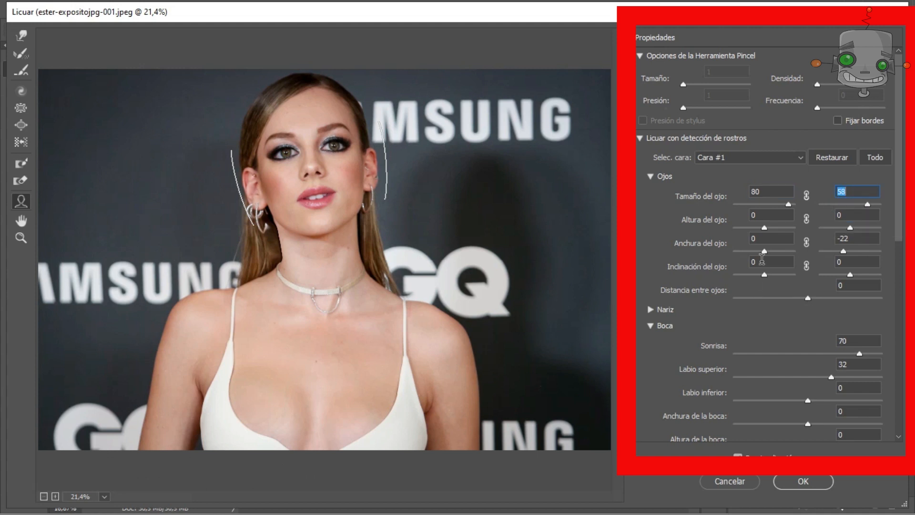
Step: Reshape the nose and set forehead to 100, chin height to 80, jawline to -89 and face width to -100
{"action": "left_click", "coordinate": [651, 309]}
{"action": "left_click_drag", "start_coordinate": [807, 337], "coordinate": [736, 361]}
{"action": "scroll", "coordinate": [664, 329], "scroll_direction": "down", "scroll_amount": 8}
{"action": "left_click_drag", "start_coordinate": [807, 226], "coordinate": [742, 227]}
{"action": "left_click_drag", "start_coordinate": [807, 180], "coordinate": [882, 180]}
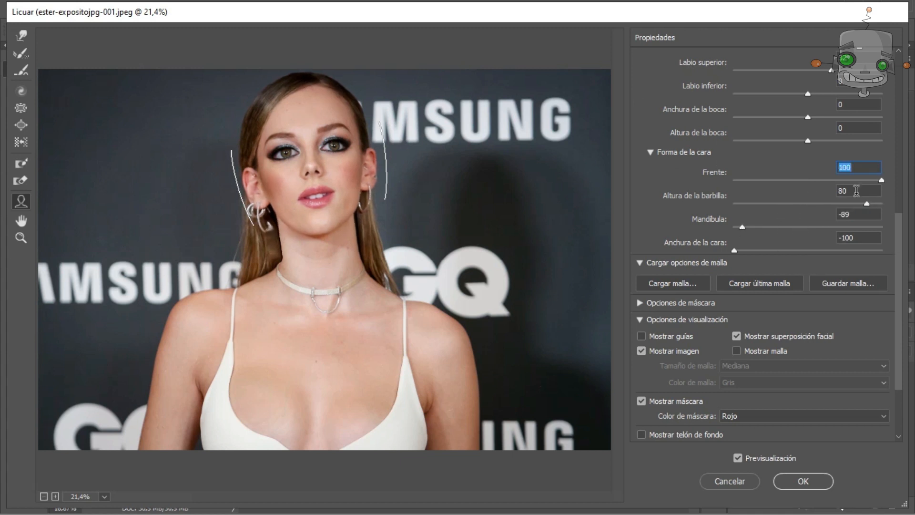
{"action": "scroll", "coordinate": [856, 190], "scroll_direction": "down", "scroll_amount": 5}
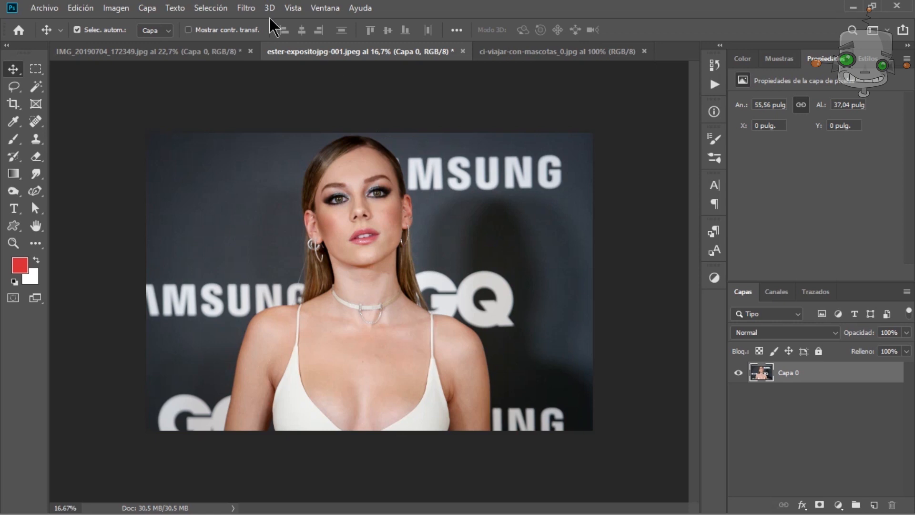
Step: Convert the portrait's Capa 0 into a smart object for smart filters
{"action": "left_click", "coordinate": [250, 8]}
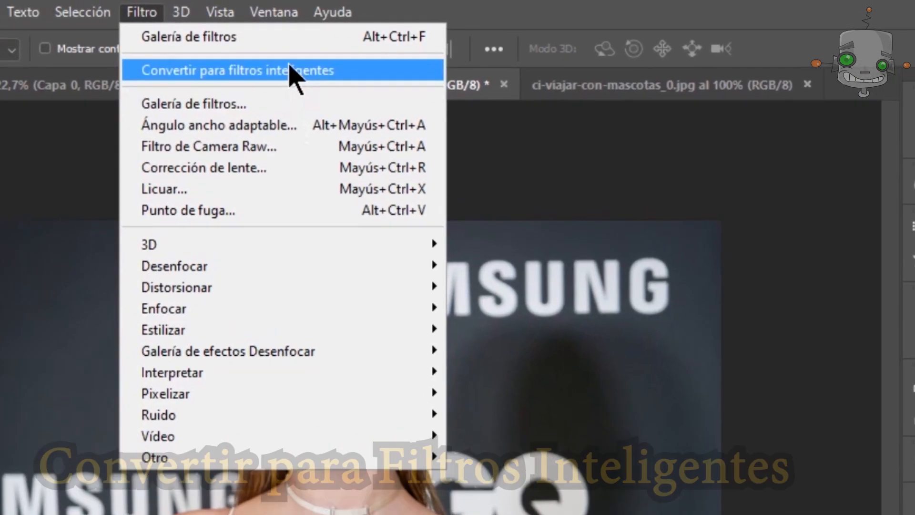
{"action": "left_click", "coordinate": [331, 71]}
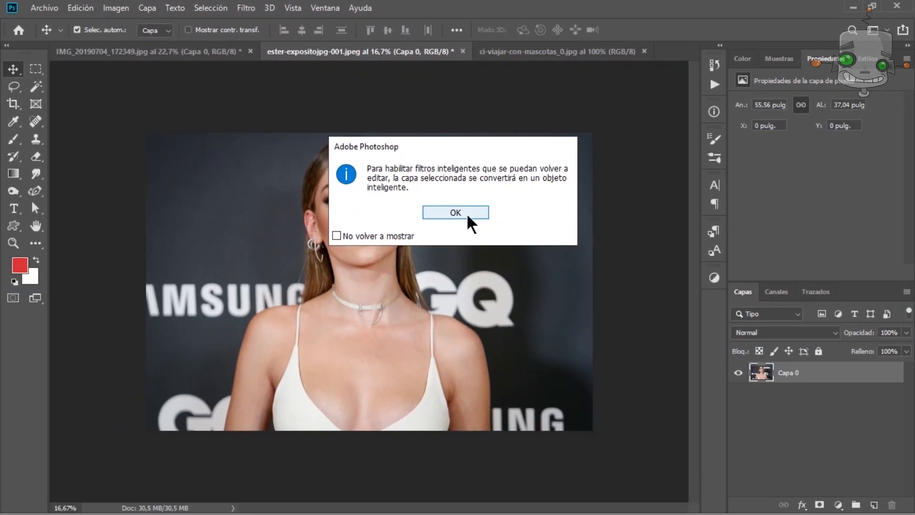
{"action": "left_click", "coordinate": [466, 213]}
Step: Apply the Fragmento pixelate filter to the portrait's smart object and delete the smart filter mask
{"action": "left_click", "coordinate": [245, 8]}
{"action": "mouse_move", "coordinate": [343, 235]}
{"action": "left_click", "coordinate": [481, 257]}
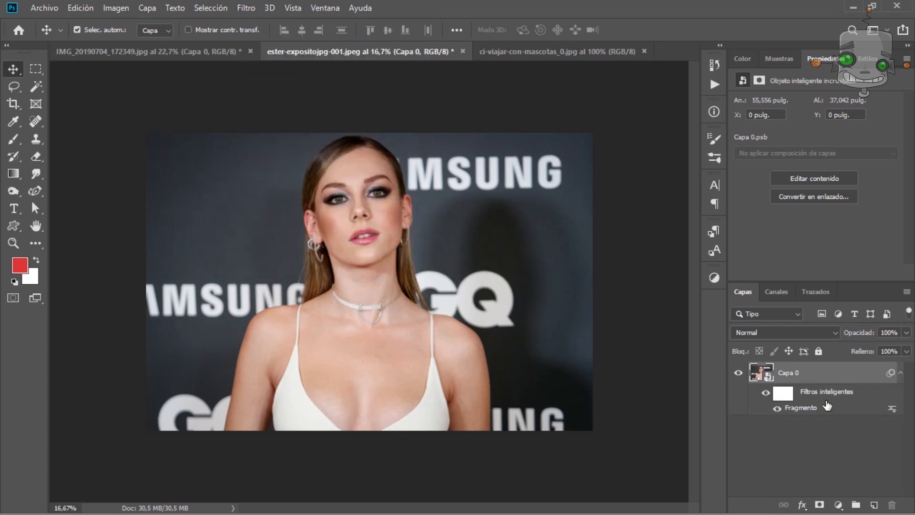
{"action": "left_click_drag", "start_coordinate": [797, 399], "coordinate": [891, 504]}
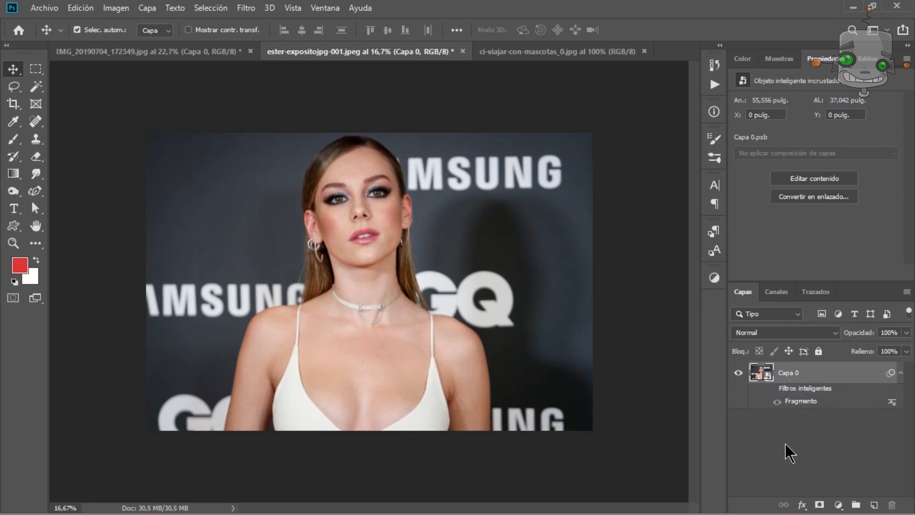
Step: Apply a Gaussian blur (Desenfoque gaussiano) as a smart filter to Capa 0 in the ci-viajar-con-mascotas_0.jpg document
{"action": "left_click", "coordinate": [537, 53]}
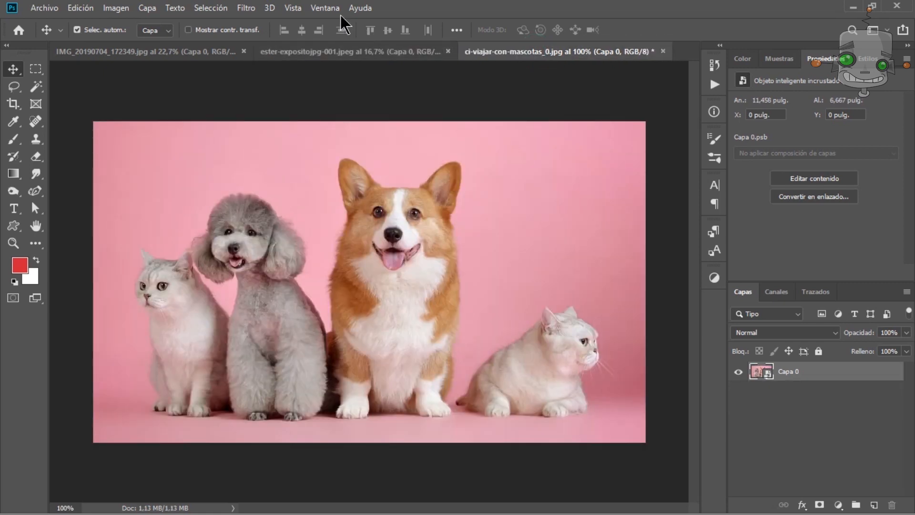
{"action": "left_click", "coordinate": [245, 8]}
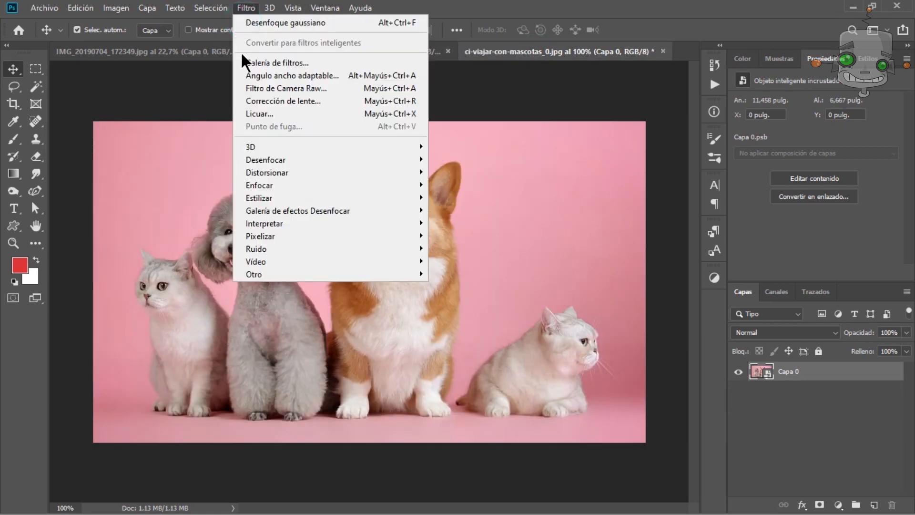
{"action": "mouse_move", "coordinate": [397, 167]}
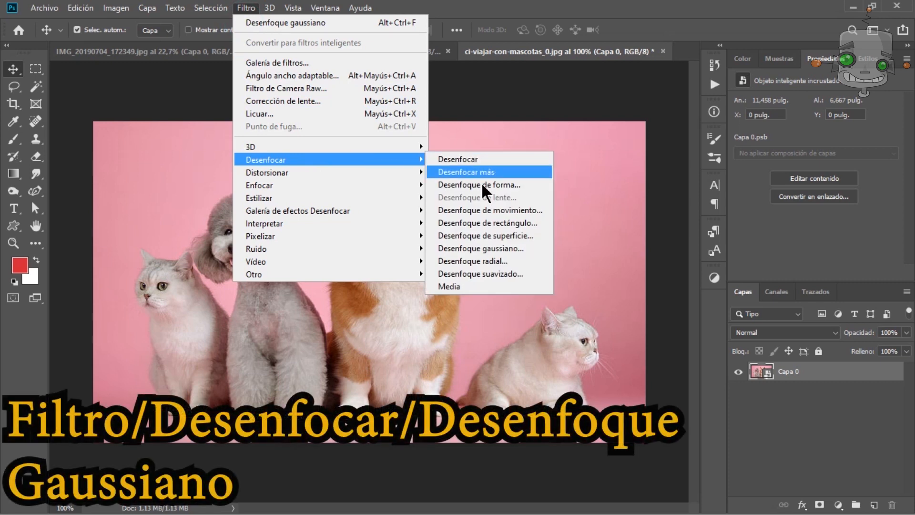
{"action": "left_click", "coordinate": [508, 248]}
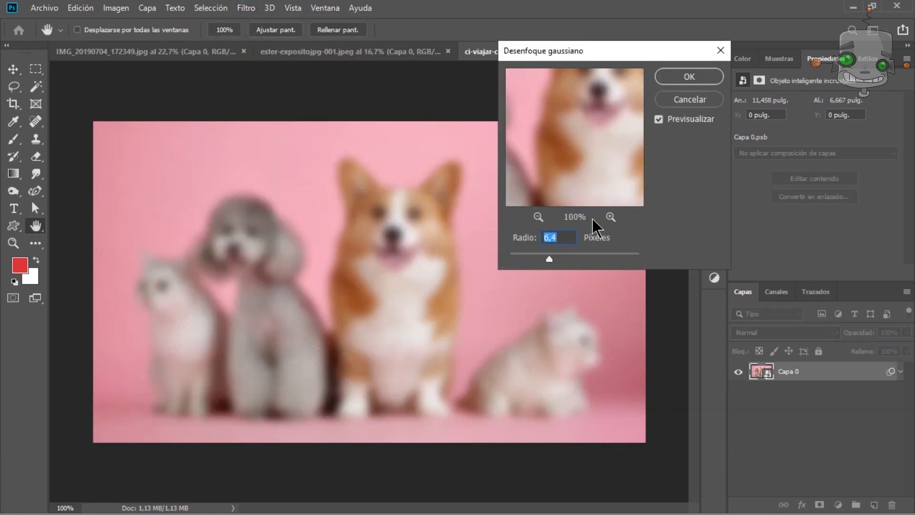
{"action": "left_click", "coordinate": [546, 260]}
{"action": "left_click", "coordinate": [684, 77]}
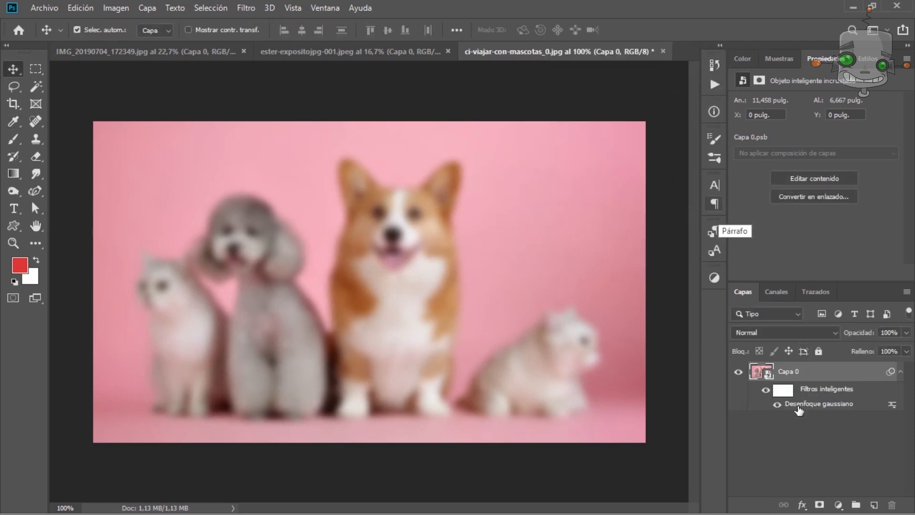
Step: Paint over the corgi's face on the smart filter mask with a 109 px black brush to remove the blur there
{"action": "key", "text": "b"}
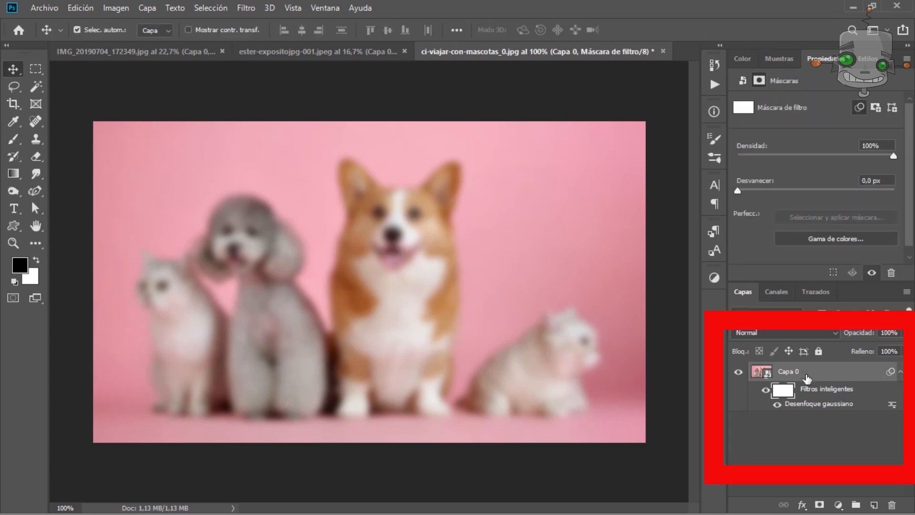
{"action": "left_click", "coordinate": [13, 139]}
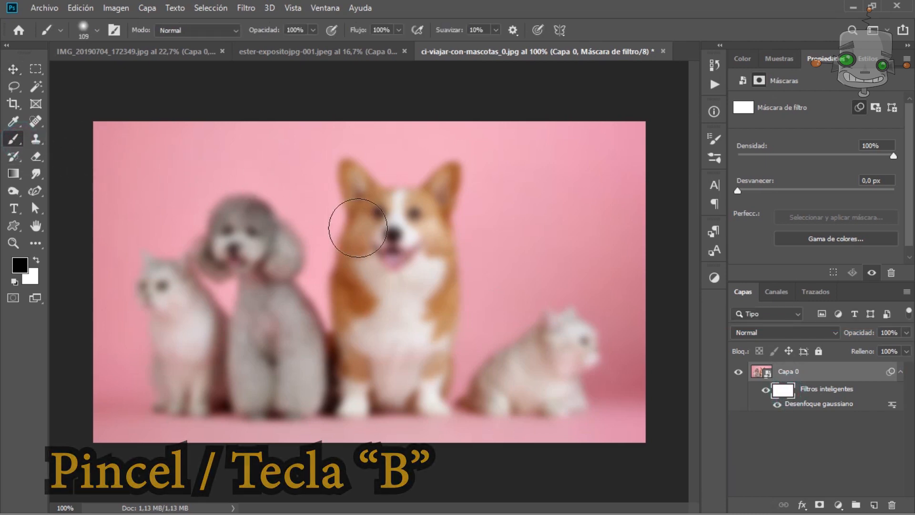
{"action": "mouse_move", "coordinate": [388, 220]}
{"action": "left_mouse_down"}
{"action": "mouse_move", "coordinate": [386, 213]}
{"action": "mouse_move", "coordinate": [359, 300]}
{"action": "mouse_move", "coordinate": [419, 280]}
{"action": "mouse_move", "coordinate": [355, 347]}
{"action": "mouse_move", "coordinate": [420, 219]}
{"action": "mouse_move", "coordinate": [368, 191]}
{"action": "left_mouse_up"}
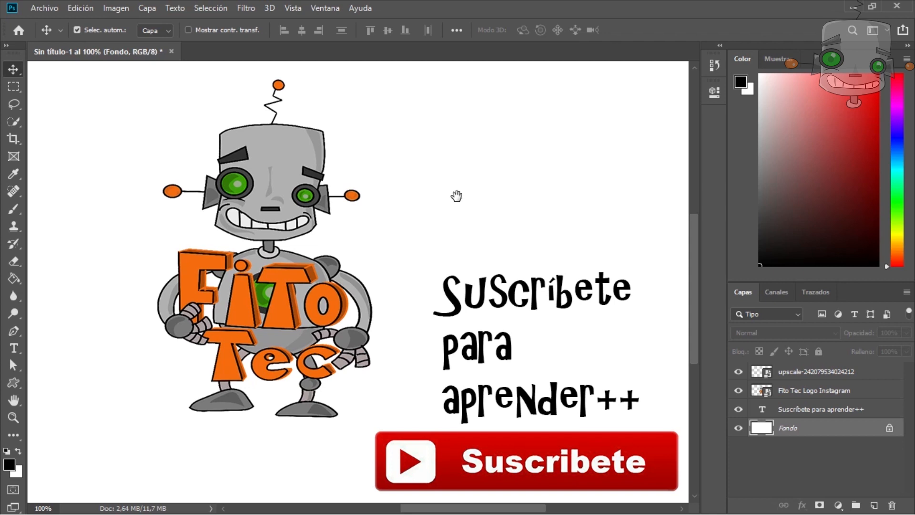
Step: Pan across the robot canvas, zoom in to 300% and back out, and test stepless zooming around the logo
{"action": "left_click_drag", "start_coordinate": [402, 220], "coordinate": [466, 242]}
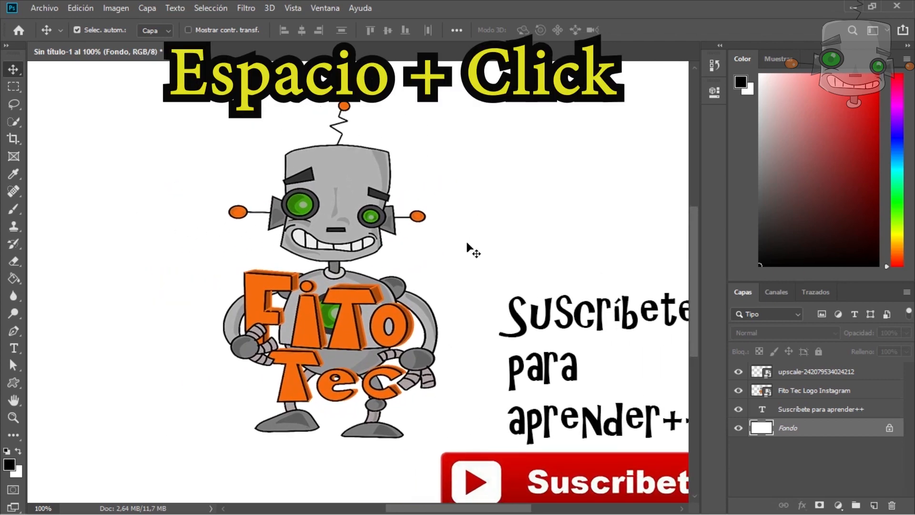
{"action": "key", "text": "ctrl+plus"}
{"action": "key", "text": "ctrl+plus"}
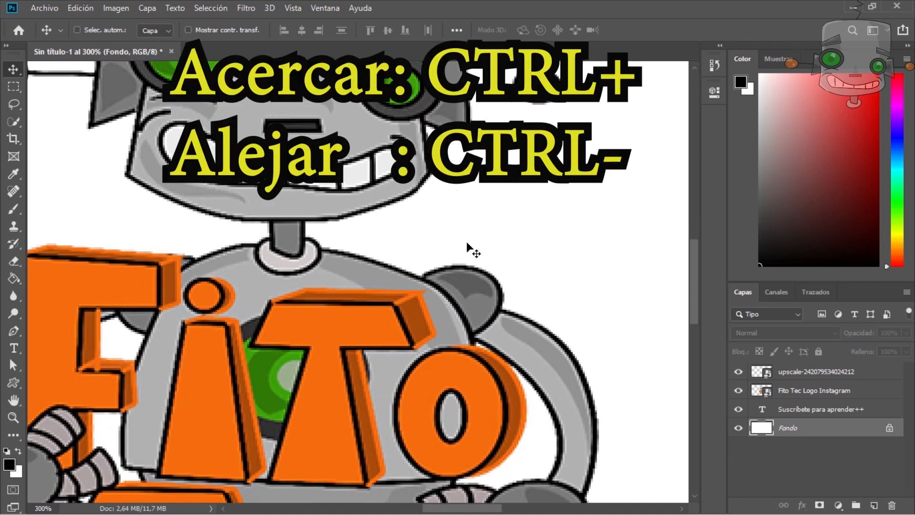
{"action": "key", "text": "ctrl+minus"}
{"action": "key", "text": "ctrl+minus"}
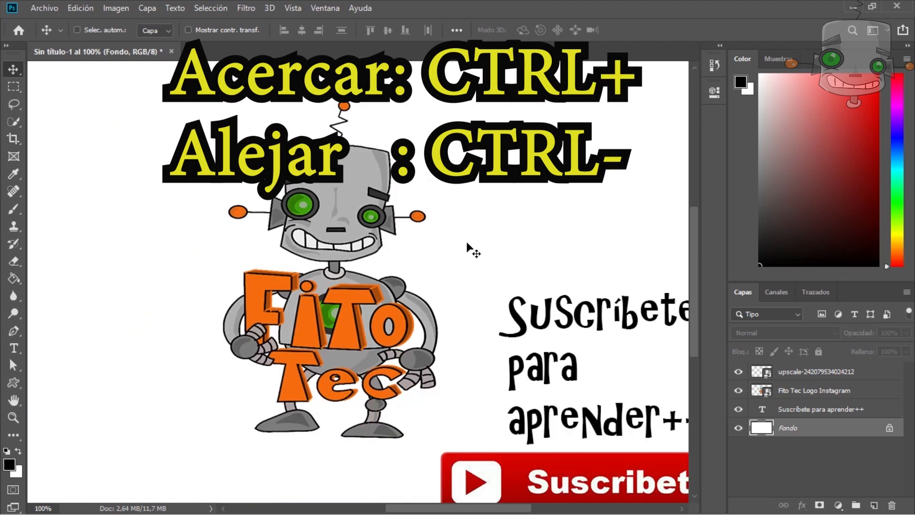
{"action": "key", "text": "ctrl+minus"}
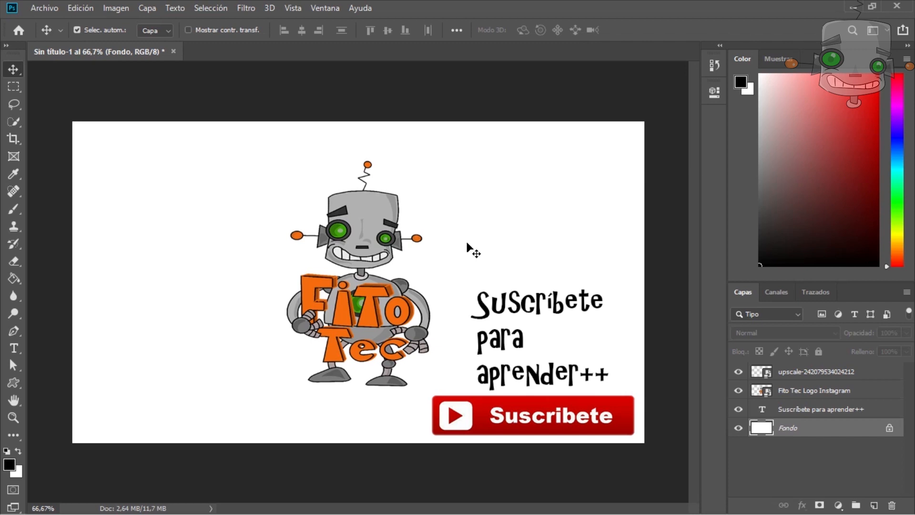
{"action": "scroll", "coordinate": [473, 251], "scroll_direction": "up", "scroll_amount": 4}
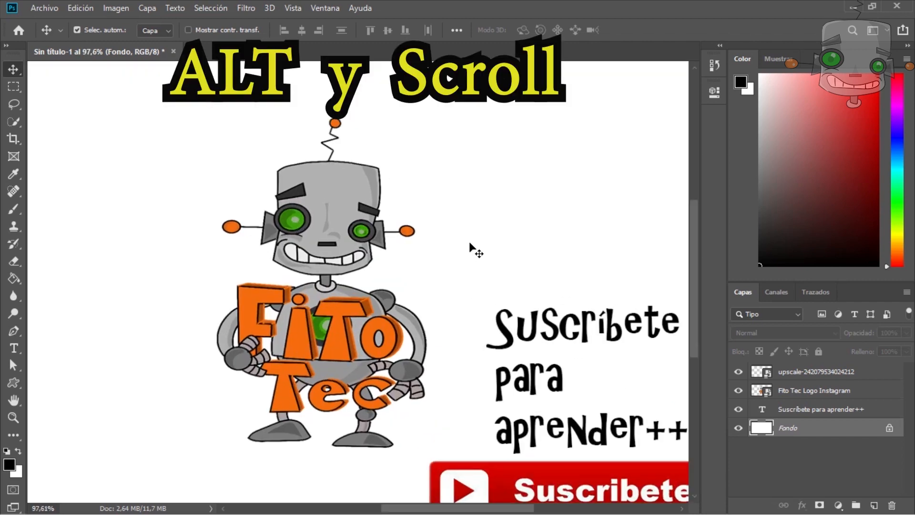
{"action": "scroll", "coordinate": [474, 250], "scroll_direction": "down", "scroll_amount": 2}
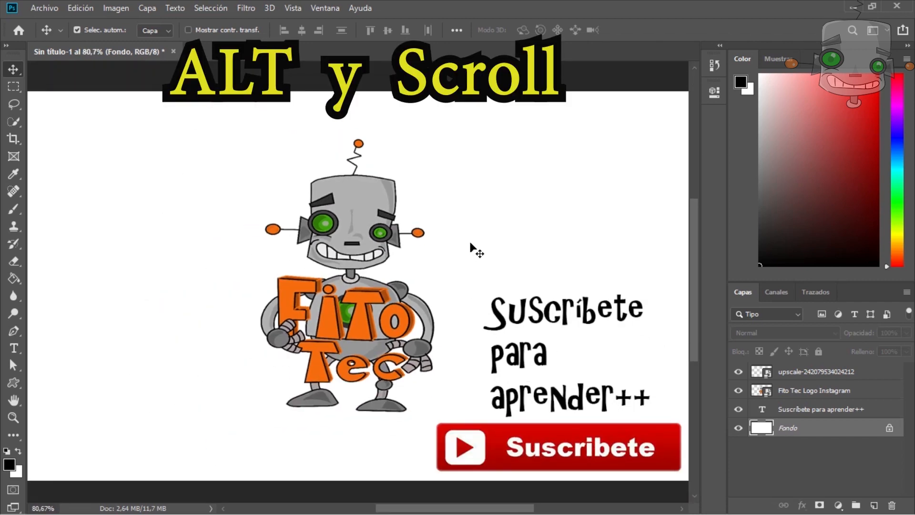
Step: Try a short black brush stroke on the blank area beside the robot on the Fondo layer
{"action": "key", "text": "b"}
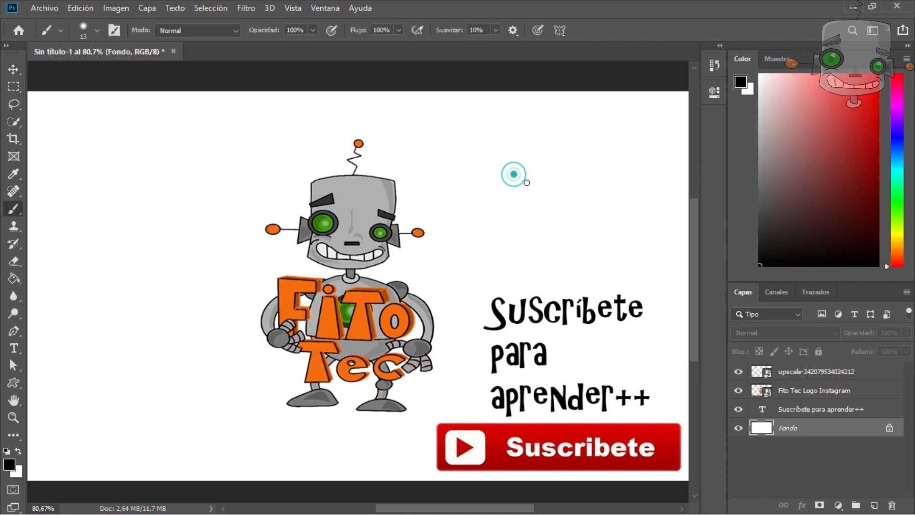
{"action": "left_click_drag", "start_coordinate": [513, 173], "coordinate": [552, 236]}
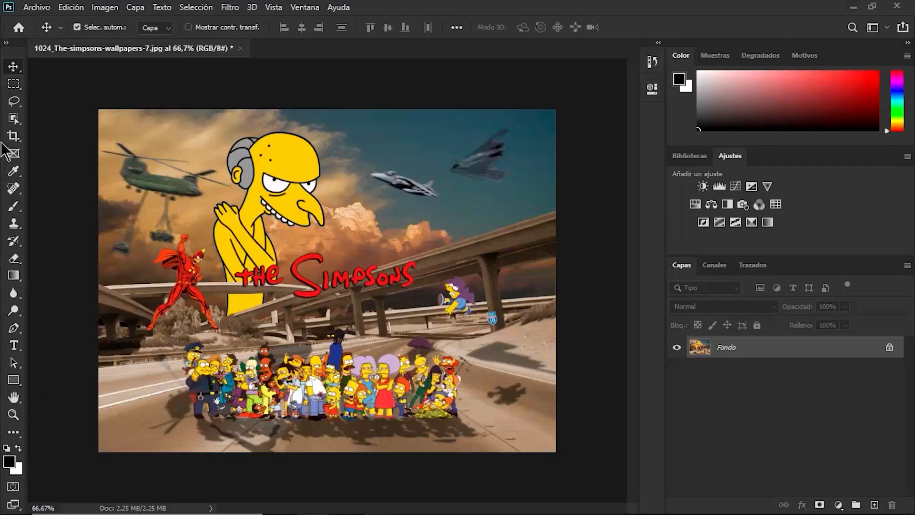
Step: Outline the large Mr. Burns figure in the Simpsons image with a freehand Lasso selection
{"action": "left_click", "coordinate": [14, 101]}
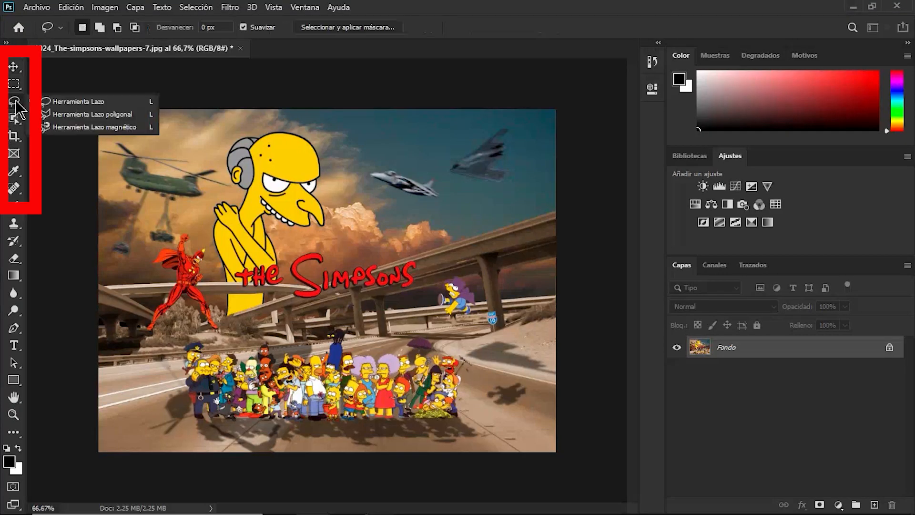
{"action": "left_click", "coordinate": [72, 102]}
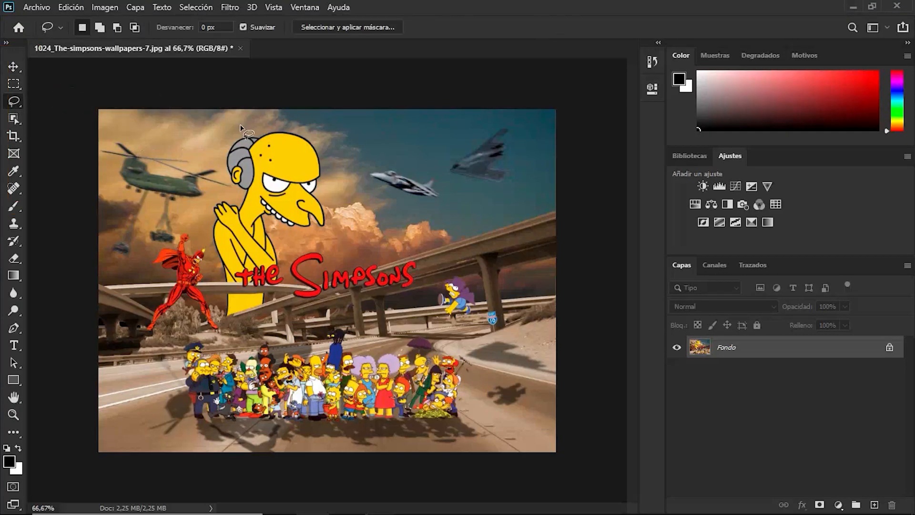
{"action": "left_click_drag", "start_coordinate": [332, 231], "coordinate": [286, 126]}
Step: Copy the selected Mr. Burns figure onto a new layer and hide the Fondo layer
{"action": "key", "text": "ctrl+c"}
{"action": "key", "text": "ctrl+v"}
{"action": "key", "text": "v"}
{"action": "left_click_drag", "start_coordinate": [321, 197], "coordinate": [397, 197]}
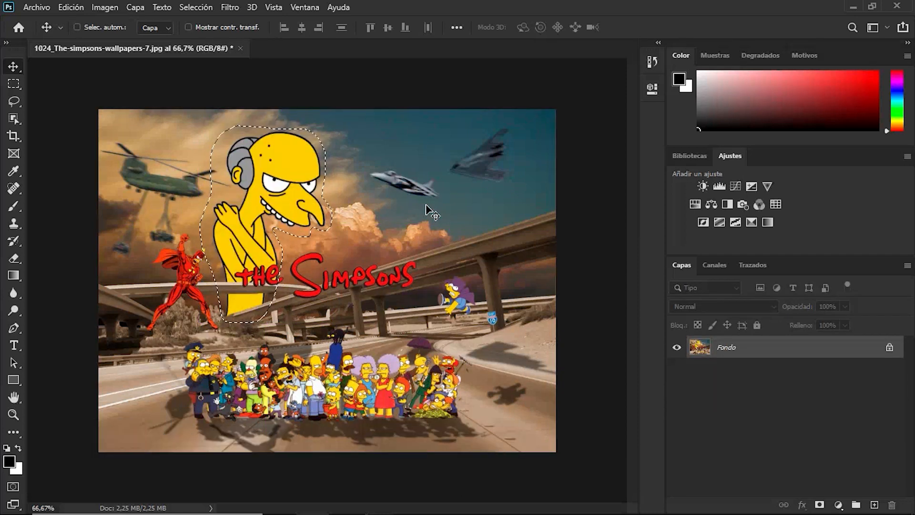
{"action": "key", "text": "ctrl+j"}
{"action": "left_click", "coordinate": [677, 371]}
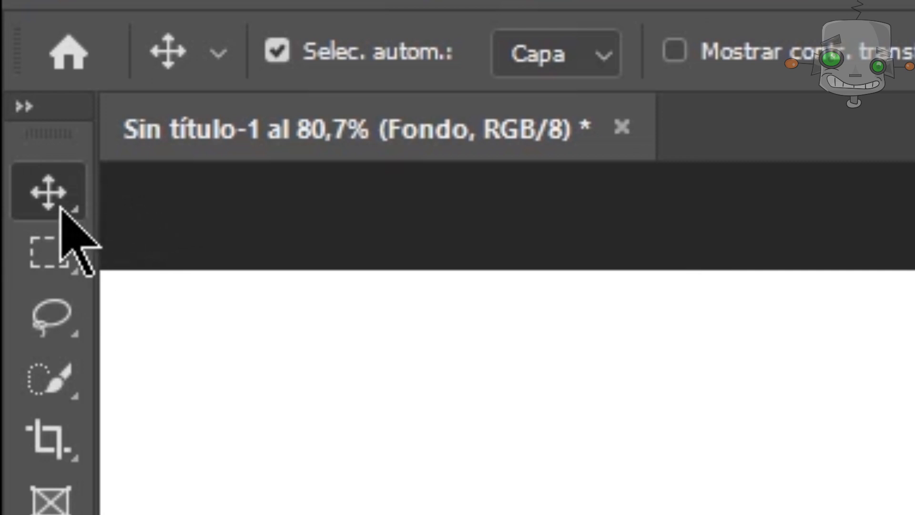
Step: Shift the robot logo slightly up and left with the Move tool and scale it down with Free Transform
{"action": "right_click", "coordinate": [61, 208]}
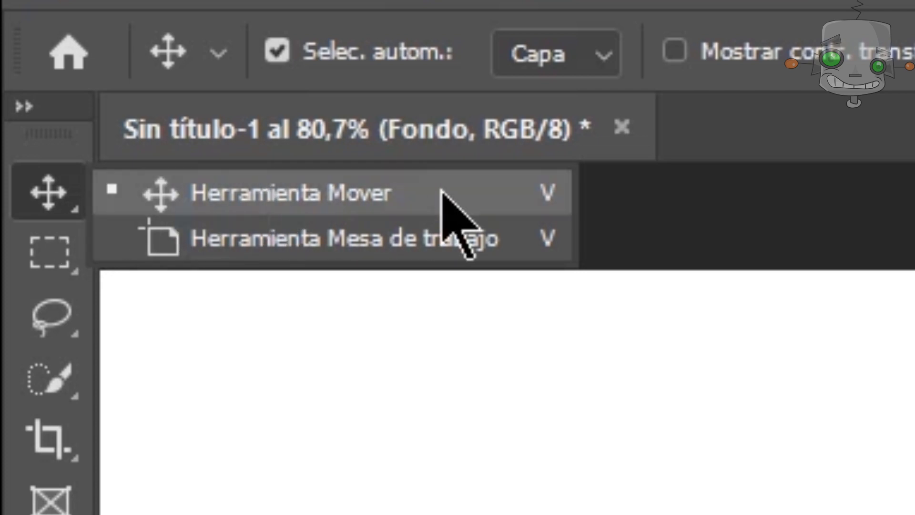
{"action": "left_click", "coordinate": [442, 191]}
{"action": "left_click_drag", "start_coordinate": [371, 267], "coordinate": [337, 242]}
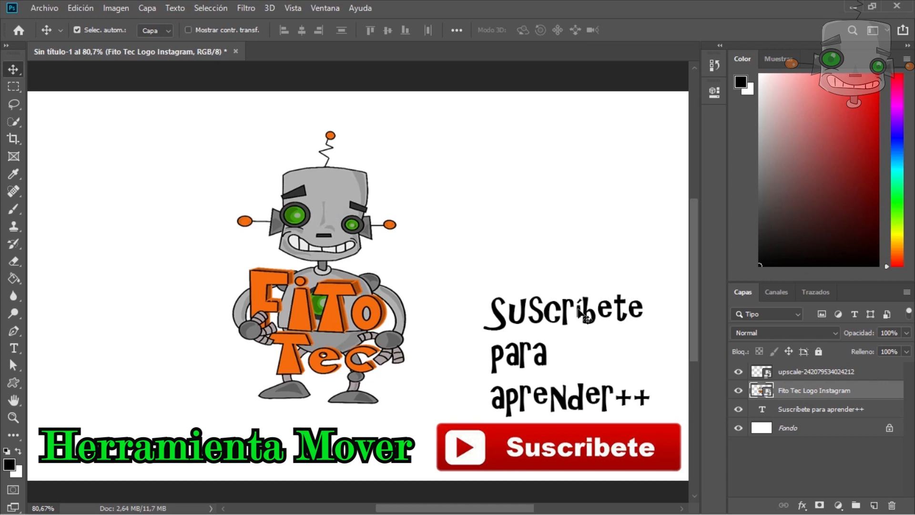
{"action": "key", "text": "ctrl+t"}
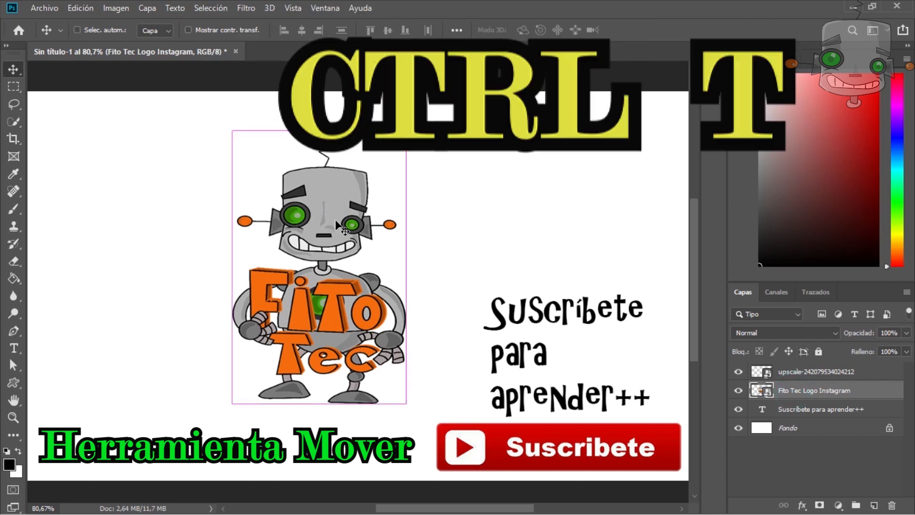
{"action": "left_click_drag", "start_coordinate": [449, 404], "coordinate": [352, 302]}
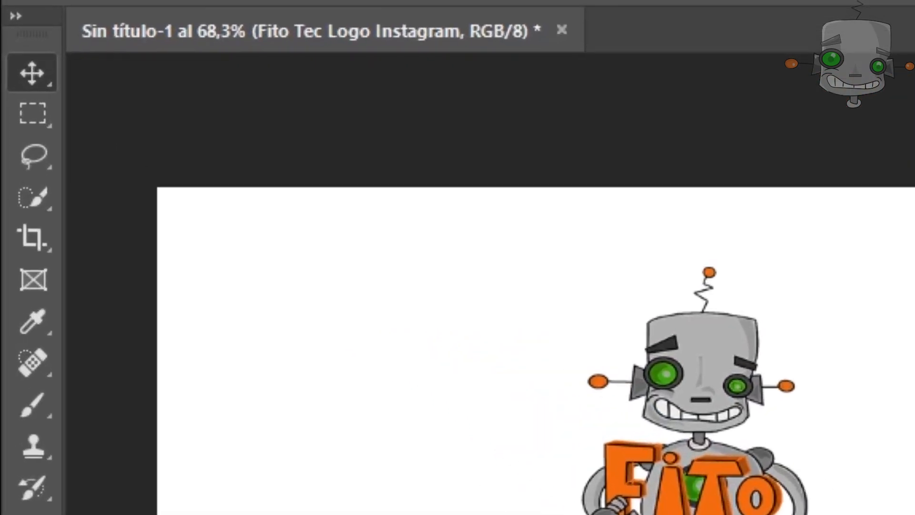
Step: Try drawing an artboard around the robot logo with the Artboard tool (Mesa de trabajo)
{"action": "right_click", "coordinate": [14, 79]}
{"action": "left_click", "coordinate": [255, 102]}
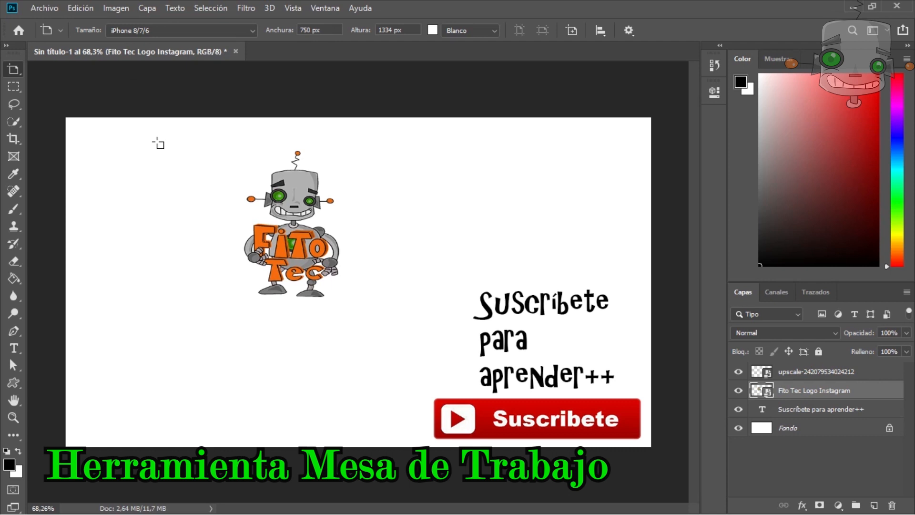
{"action": "left_click_drag", "start_coordinate": [138, 128], "coordinate": [432, 314]}
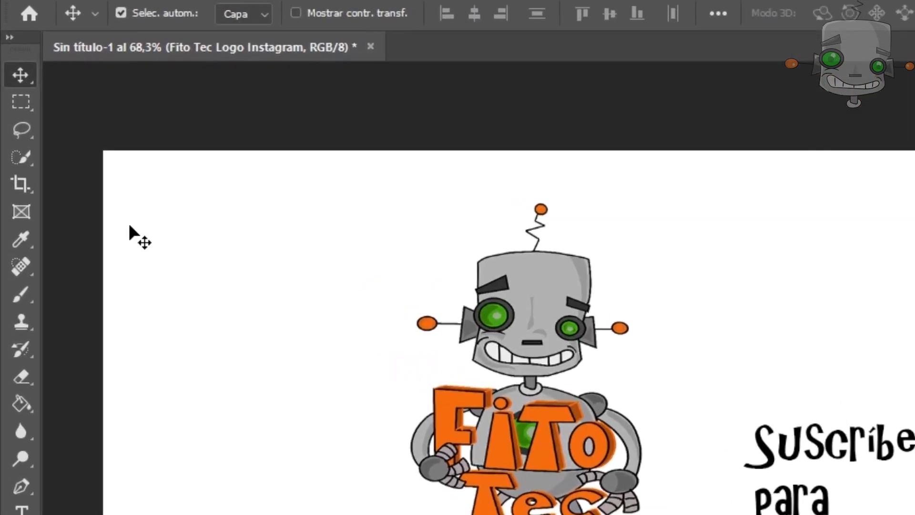
Step: Try the rectangular marquee around the robot logo and return to the Move tool
{"action": "right_click", "coordinate": [22, 105]}
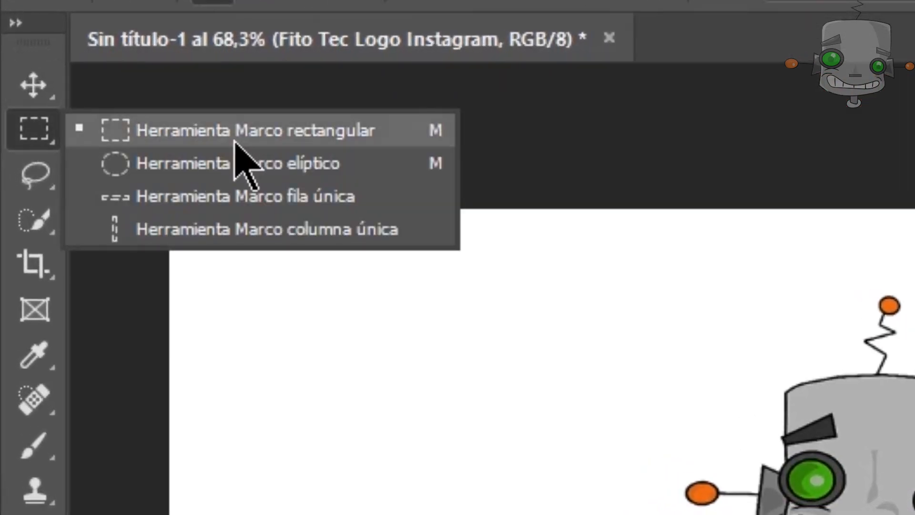
{"action": "left_click", "coordinate": [33, 89]}
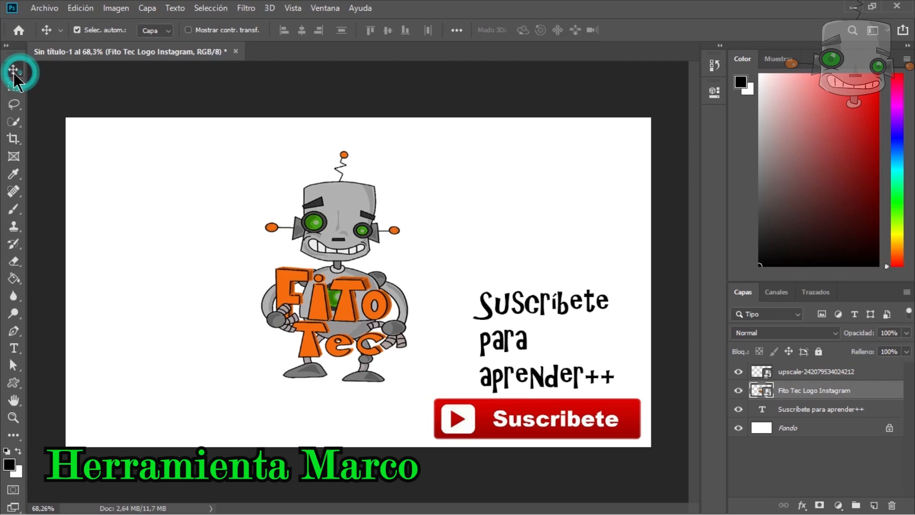
{"action": "left_click_drag", "start_coordinate": [252, 181], "coordinate": [400, 324]}
Step: Rasterize the Fito Tec Logo Instagram smart object layer
{"action": "left_click", "coordinate": [148, 8]}
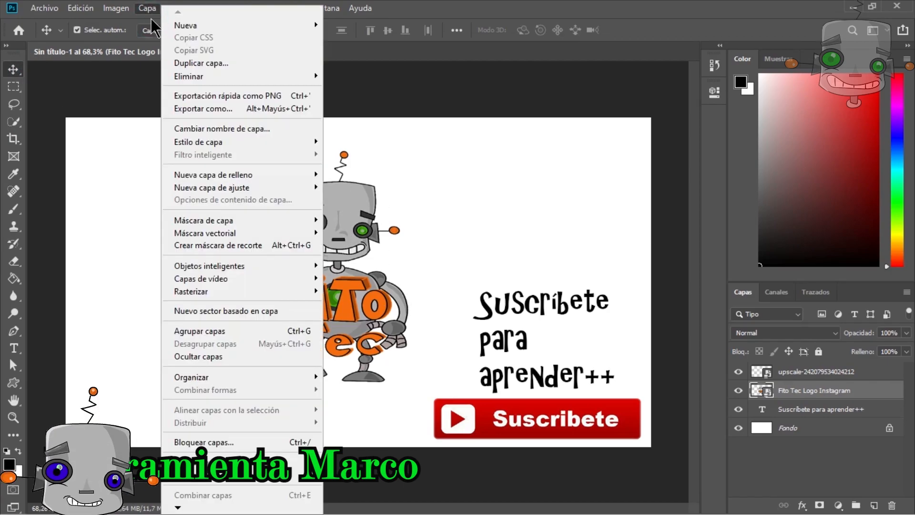
{"action": "mouse_move", "coordinate": [272, 265]}
{"action": "left_click", "coordinate": [338, 483]}
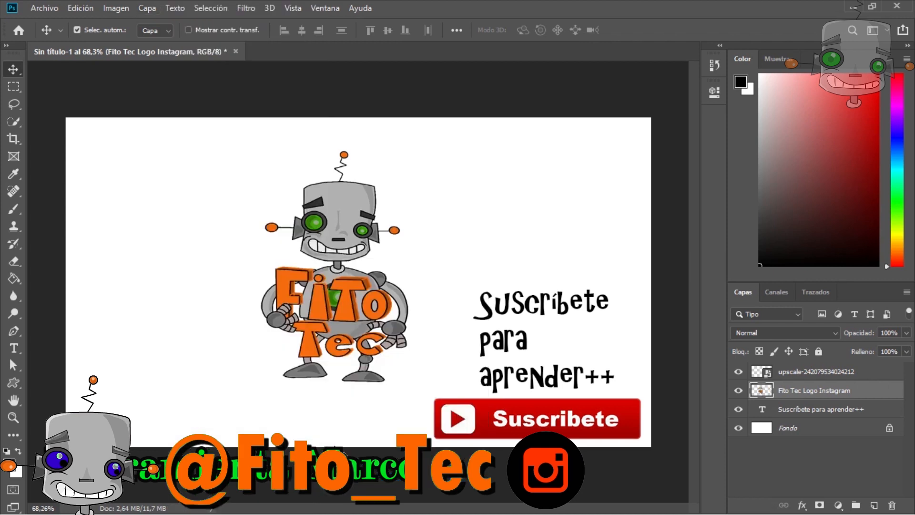
Step: Select the robot's head with an elliptical marquee, remove it from the logo layer and paste it as a new layer
{"action": "left_click", "coordinate": [12, 87]}
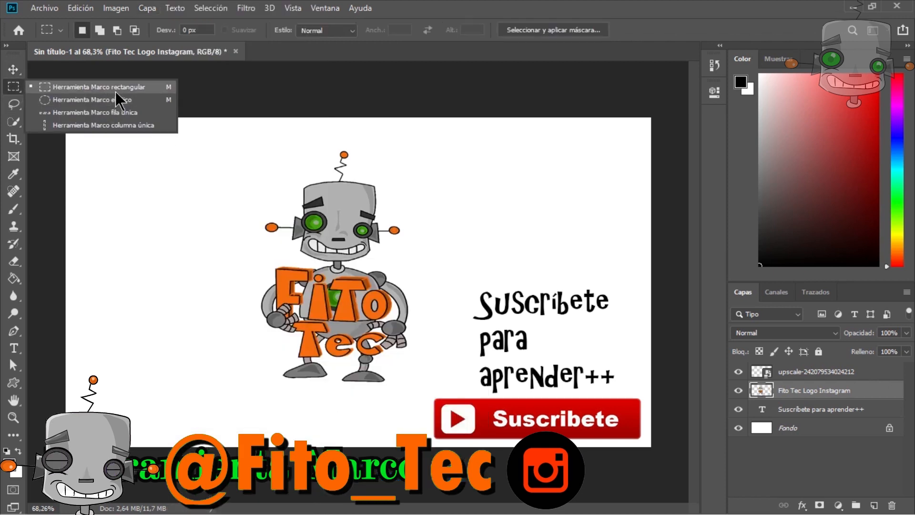
{"action": "left_click", "coordinate": [127, 99]}
{"action": "left_click_drag", "start_coordinate": [286, 172], "coordinate": [396, 282]}
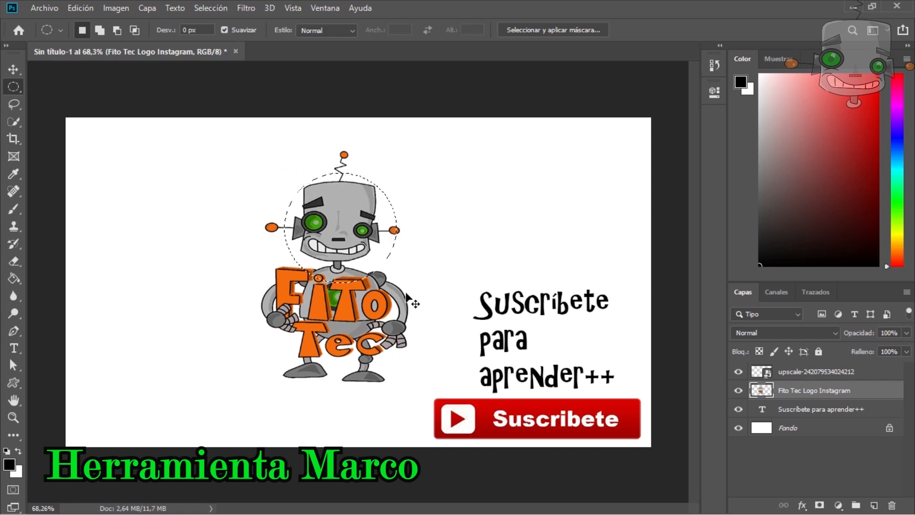
{"action": "key", "text": "Delete"}
{"action": "key", "text": "ctrl+v"}
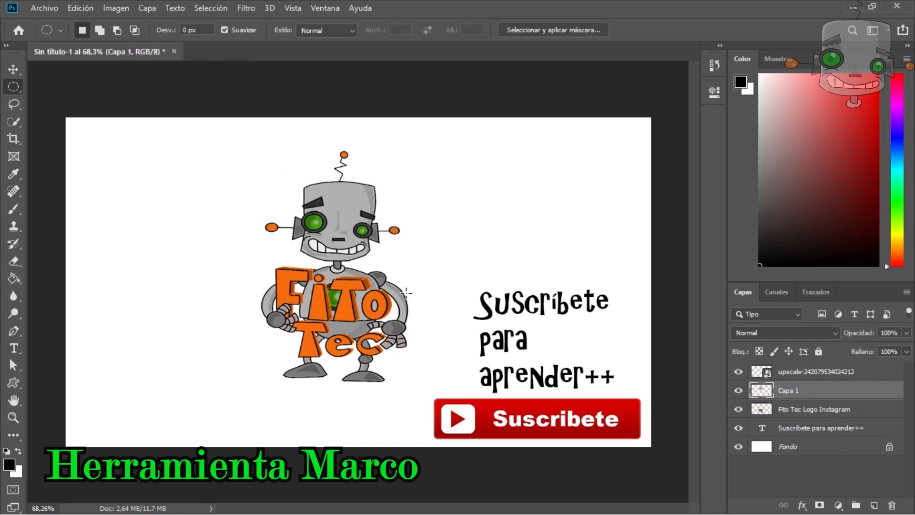
Step: Enclose the robot's head on Capa 1 in another elliptical selection and copy it onto a further new layer
{"action": "left_click_drag", "start_coordinate": [276, 164], "coordinate": [400, 275]}
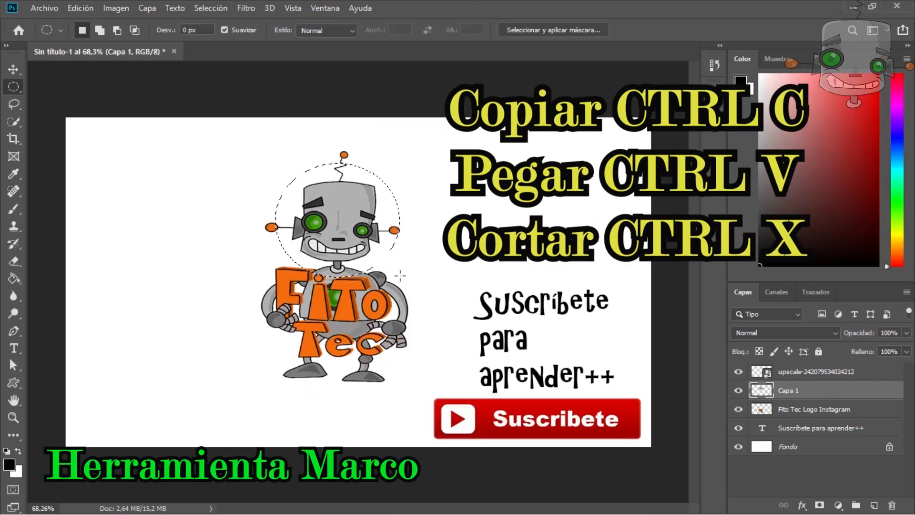
{"action": "key", "text": "ctrl+c"}
{"action": "key", "text": "ctrl+v"}
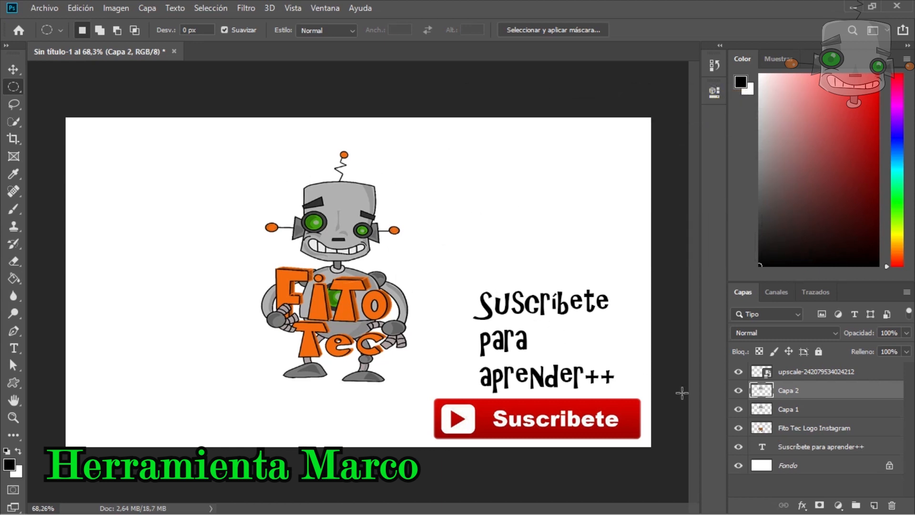
Step: Draw a freehand Lasso selection around the whole robot on the Fito Tec Logo Instagram layer
{"action": "left_click", "coordinate": [739, 429]}
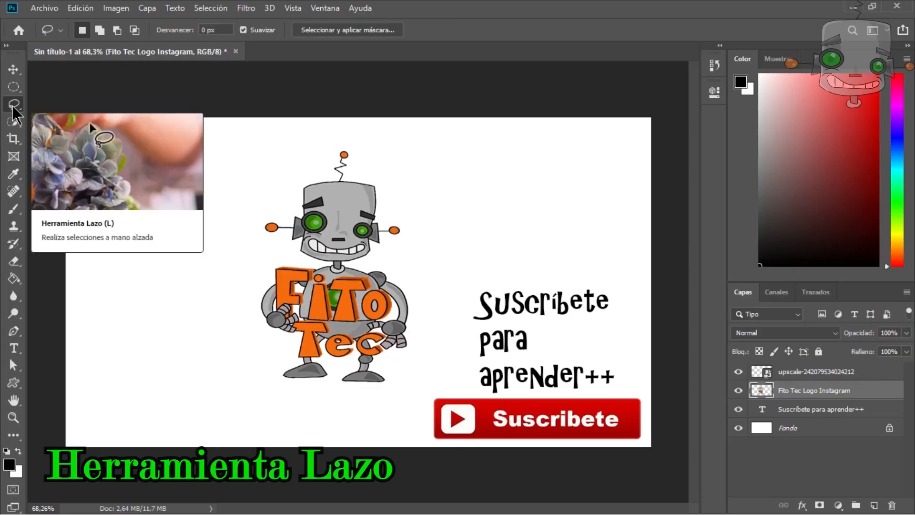
{"action": "mouse_move", "coordinate": [315, 154]}
{"action": "left_mouse_down"}
{"action": "mouse_move", "coordinate": [260, 256]}
{"action": "mouse_move", "coordinate": [259, 352]}
{"action": "mouse_move", "coordinate": [306, 403]}
{"action": "mouse_move", "coordinate": [413, 205]}
{"action": "left_mouse_up"}
{"action": "left_click_drag", "start_coordinate": [327, 153], "coordinate": [328, 152]}
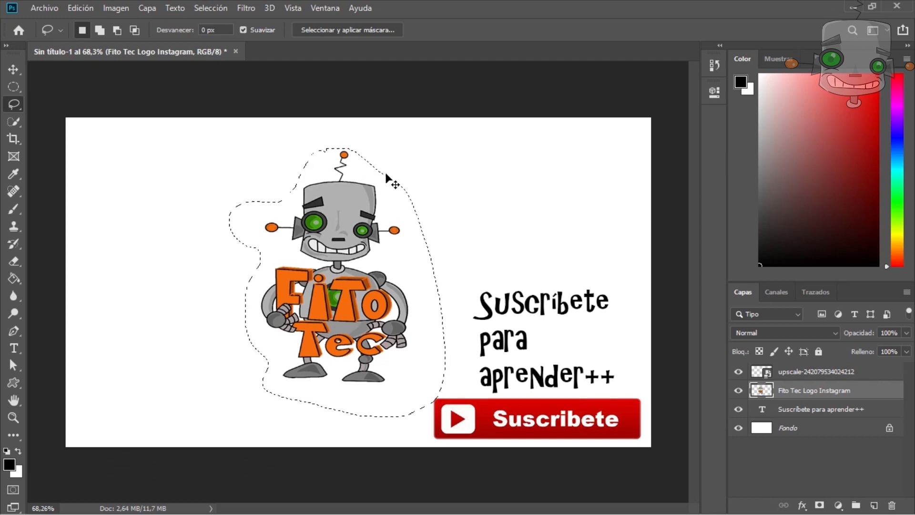
Step: Try the Polygonal Lasso tool with a straight-sided outline around the robot's head and upper body
{"action": "right_click", "coordinate": [13, 103]}
{"action": "left_click", "coordinate": [113, 114]}
{"action": "left_click", "coordinate": [257, 220]}
{"action": "left_click", "coordinate": [353, 288]}
{"action": "left_click", "coordinate": [363, 149]}
{"action": "left_click", "coordinate": [305, 151]}
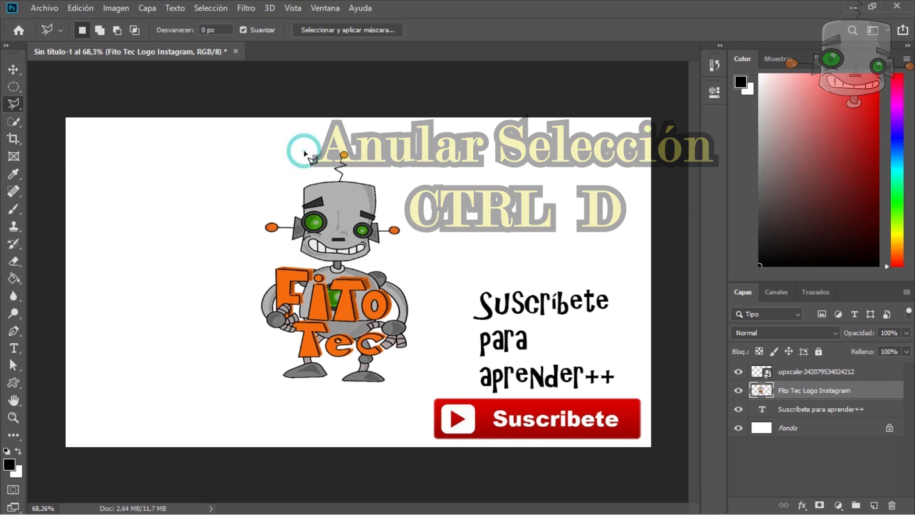
Step: Trace the robot's head with the Magnetic Lasso tool, delete the selected area and undo the deletion
{"action": "right_click", "coordinate": [13, 104]}
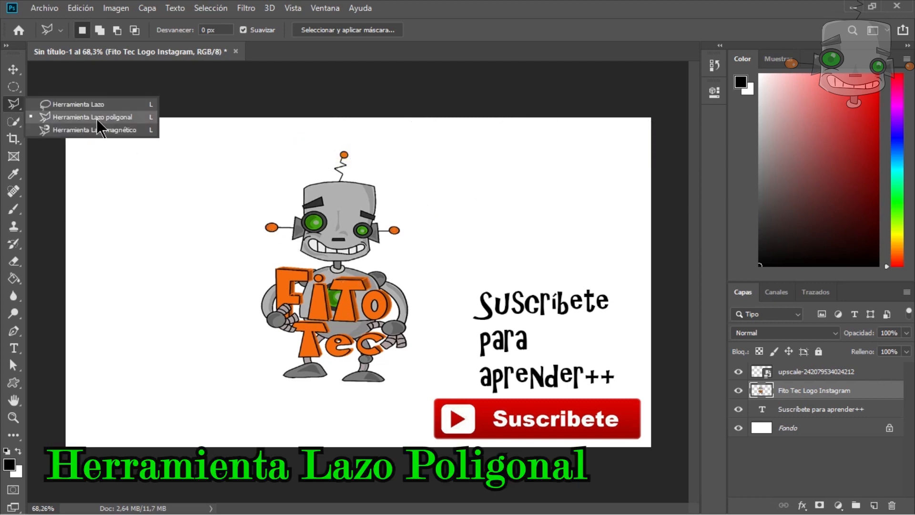
{"action": "left_click", "coordinate": [100, 128]}
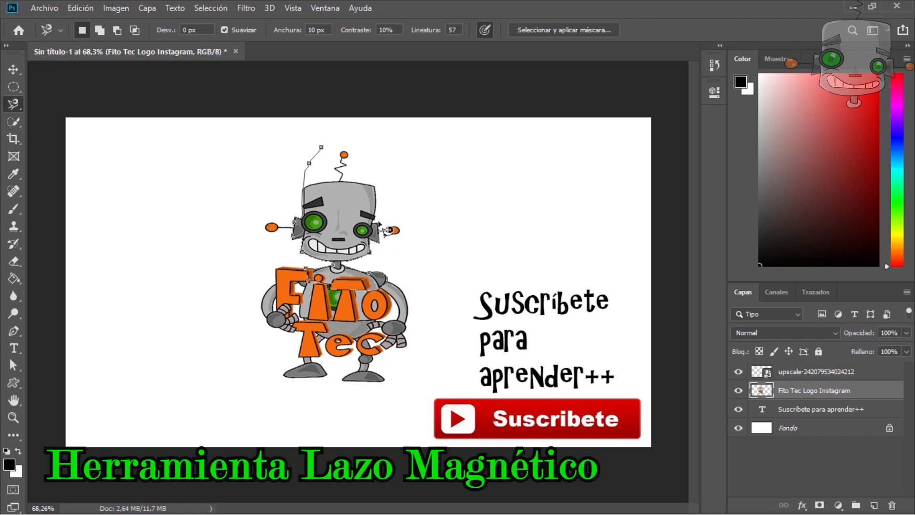
{"action": "left_click", "coordinate": [321, 148]}
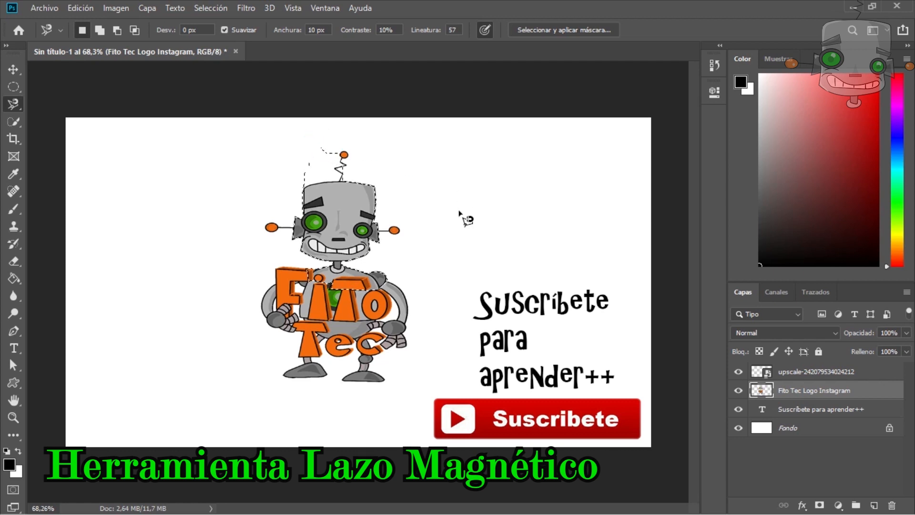
{"action": "key", "text": "Delete"}
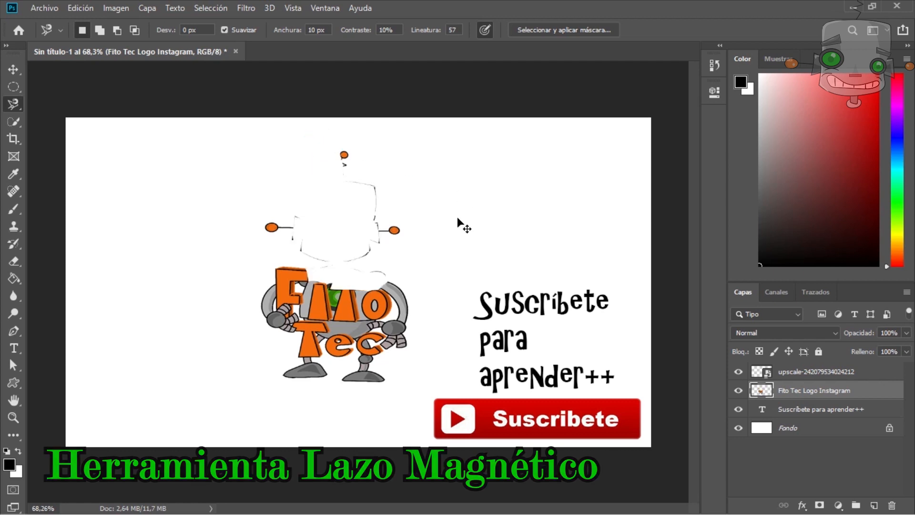
{"action": "key", "text": "ctrl+z"}
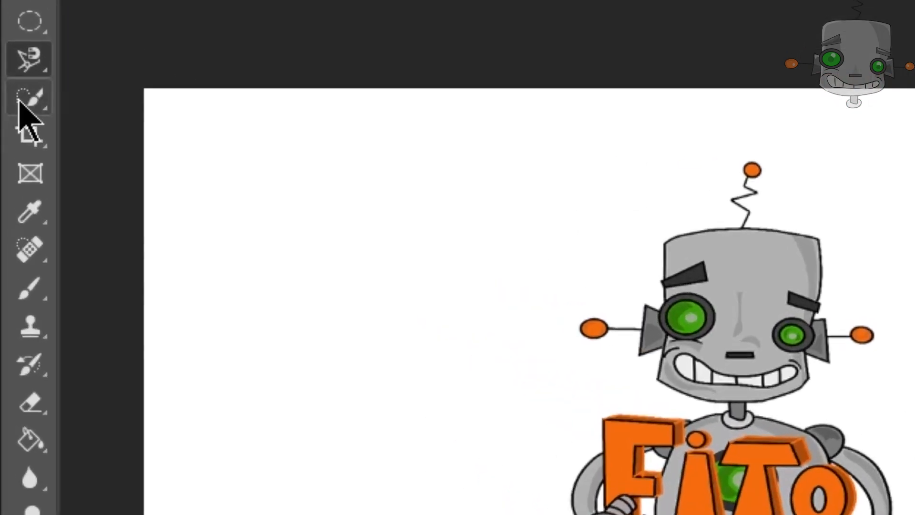
Step: Use the Magic Wand to select the empty area around the robot, and replace it with a selection of the grey face
{"action": "right_click", "coordinate": [14, 122]}
{"action": "left_click", "coordinate": [486, 115]}
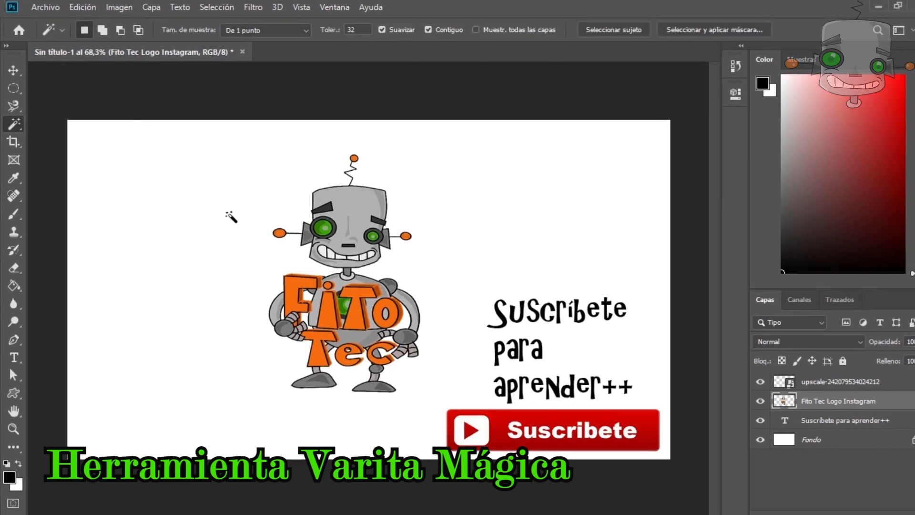
{"action": "left_click", "coordinate": [493, 240]}
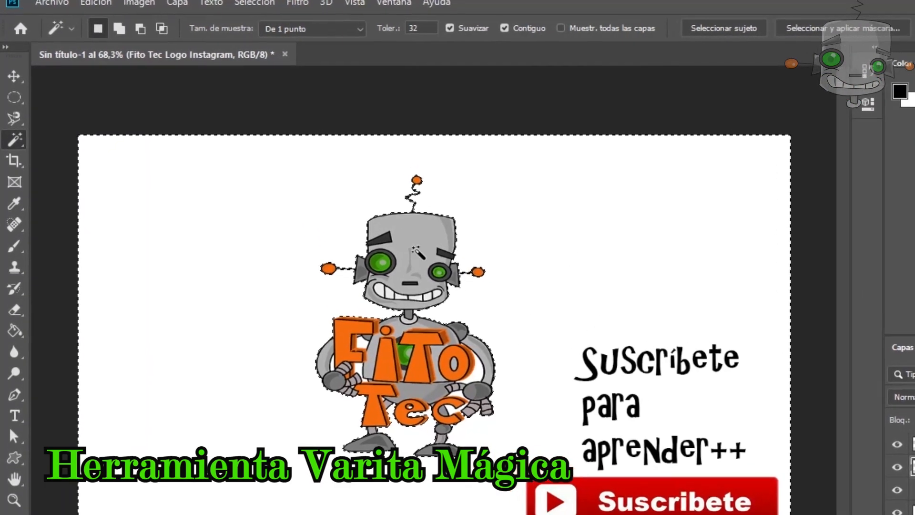
{"action": "left_click", "coordinate": [405, 231]}
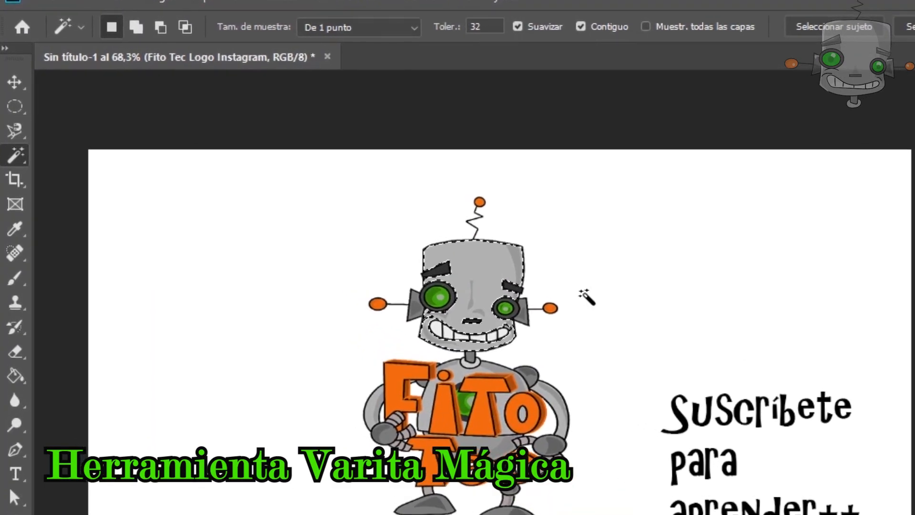
Step: Set the Magic Wand tolerance to 25 and sample the robot's grey face again
{"action": "left_click", "coordinate": [473, 26]}
{"action": "key", "text": "BackSpace"}
{"action": "key", "text": "BackSpace"}
{"action": "type", "text": "25"}
{"action": "key", "text": "Return"}
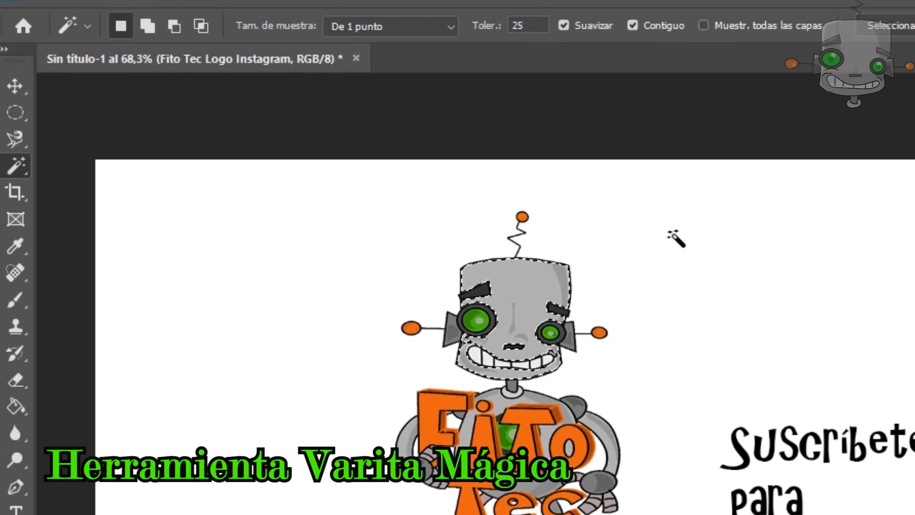
{"action": "left_click", "coordinate": [515, 279]}
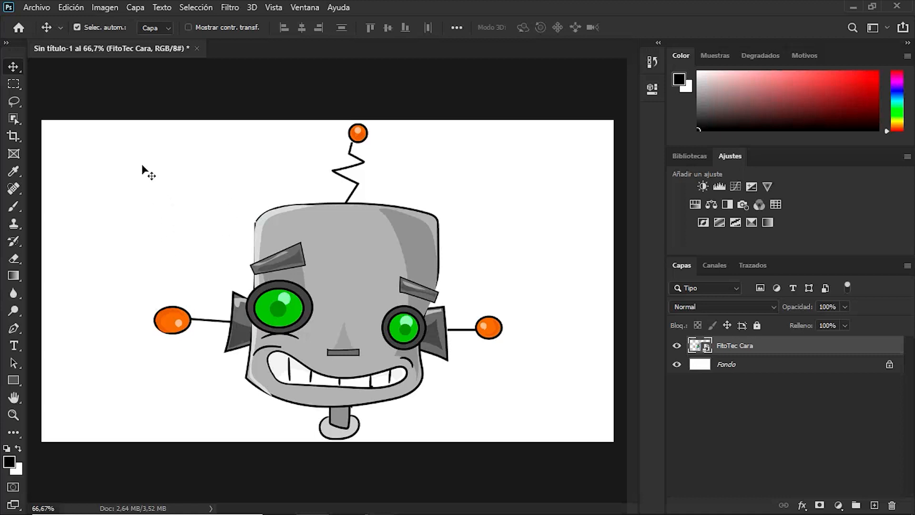
Step: Select the grey face of the FitoTec Cara smart object with the Magic Wand, try to delete it and deselect
{"action": "right_click", "coordinate": [14, 118]}
{"action": "left_click", "coordinate": [102, 145]}
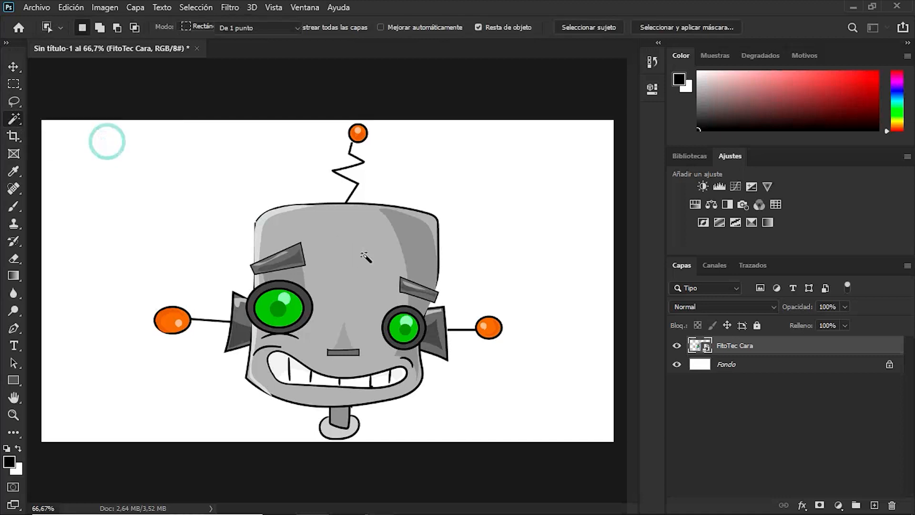
{"action": "left_click", "coordinate": [364, 257]}
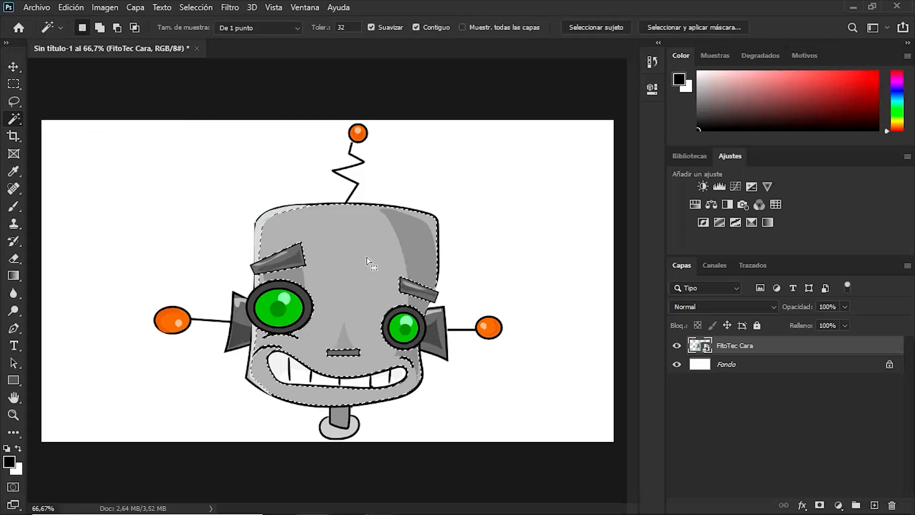
{"action": "key", "text": "Delete"}
{"action": "left_click", "coordinate": [435, 203]}
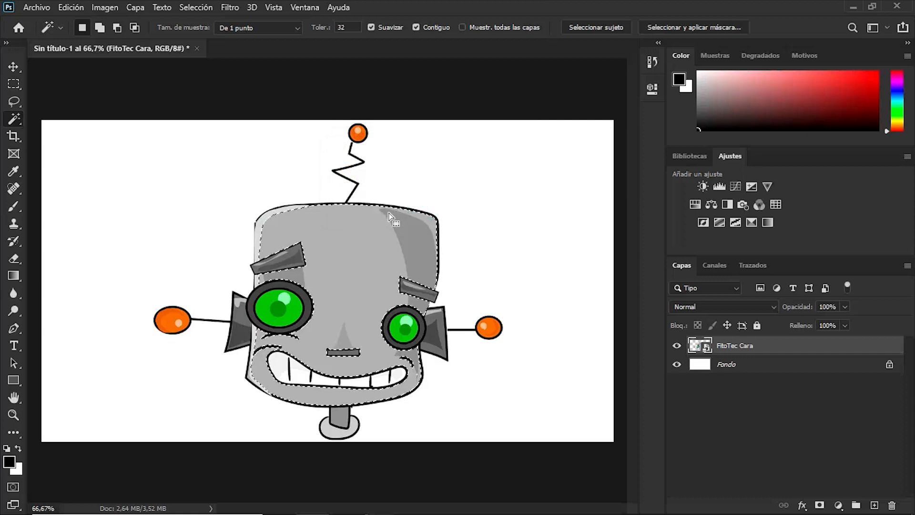
{"action": "key", "text": "ctrl+d"}
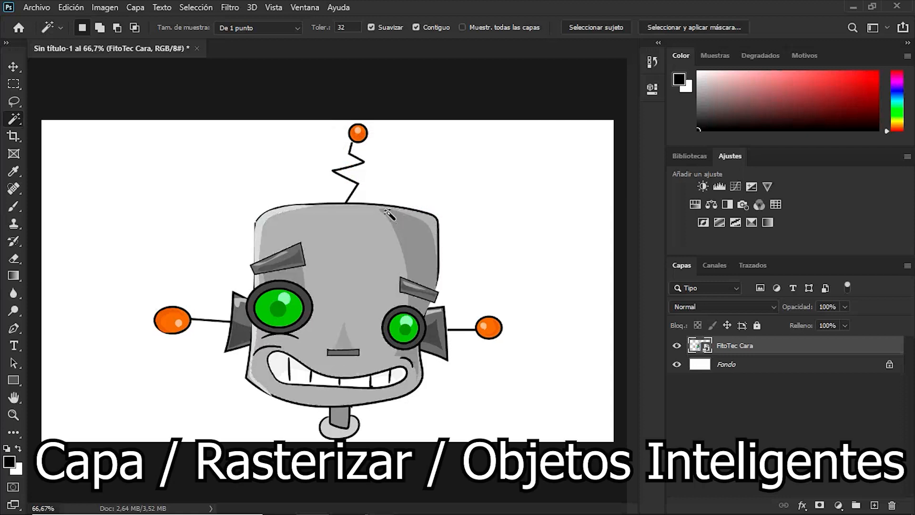
Step: Rasterize the FitoTec Cara smart object layer
{"action": "left_click", "coordinate": [134, 7]}
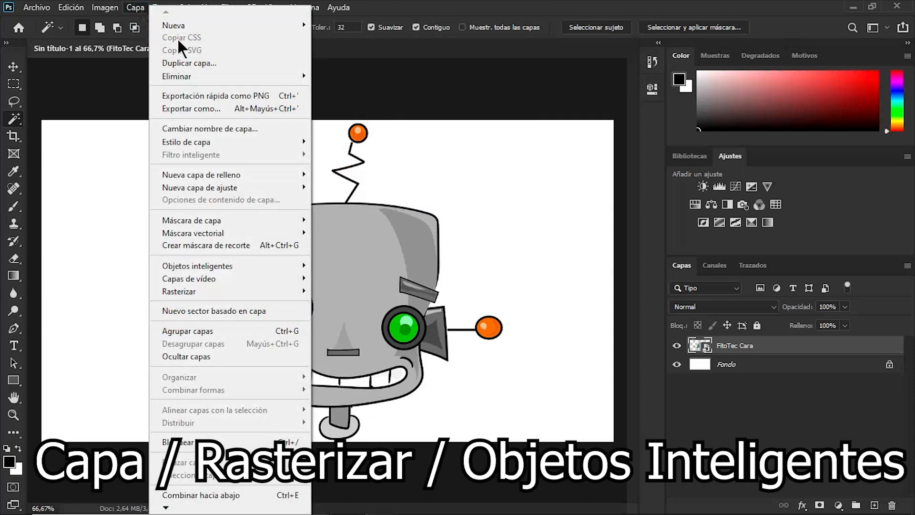
{"action": "mouse_move", "coordinate": [231, 145]}
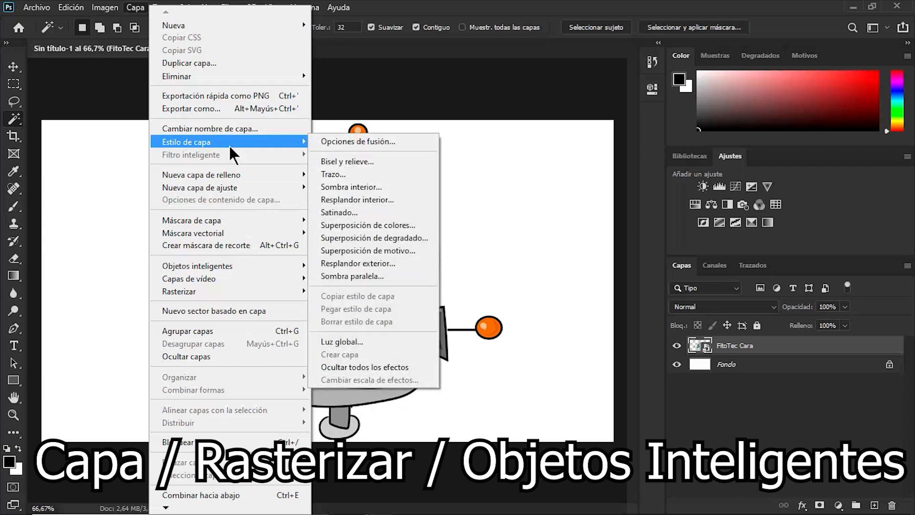
{"action": "mouse_move", "coordinate": [294, 292]}
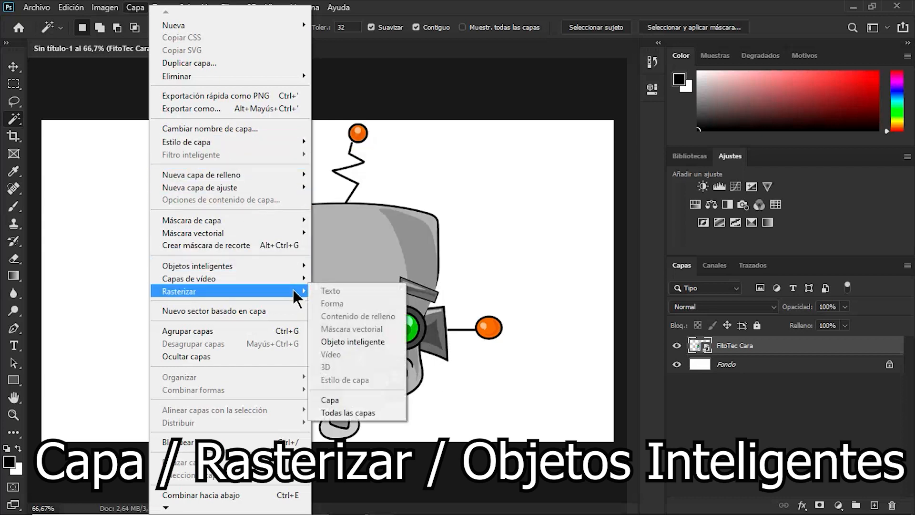
{"action": "left_click", "coordinate": [375, 341]}
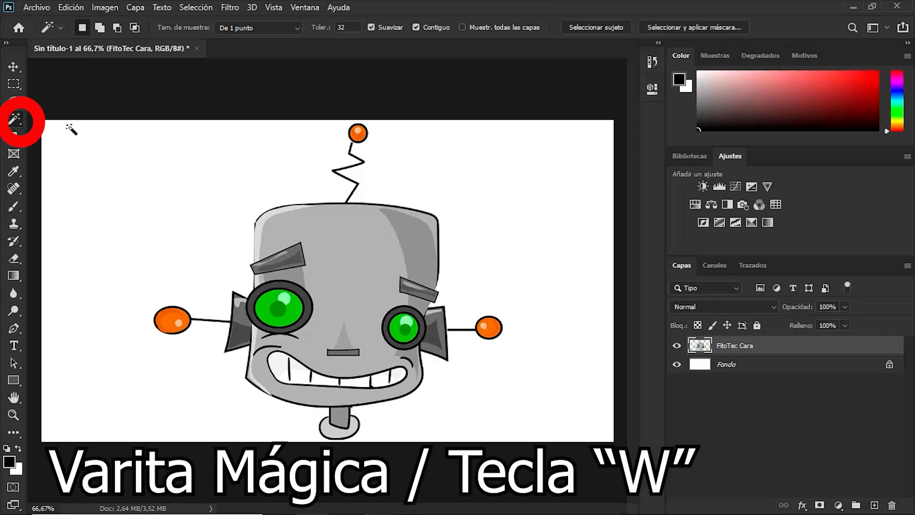
Step: Select the grey face with the Magic Wand at tolerance 100, delete it and undo the deletion
{"action": "right_click", "coordinate": [18, 128]}
{"action": "left_click", "coordinate": [105, 146]}
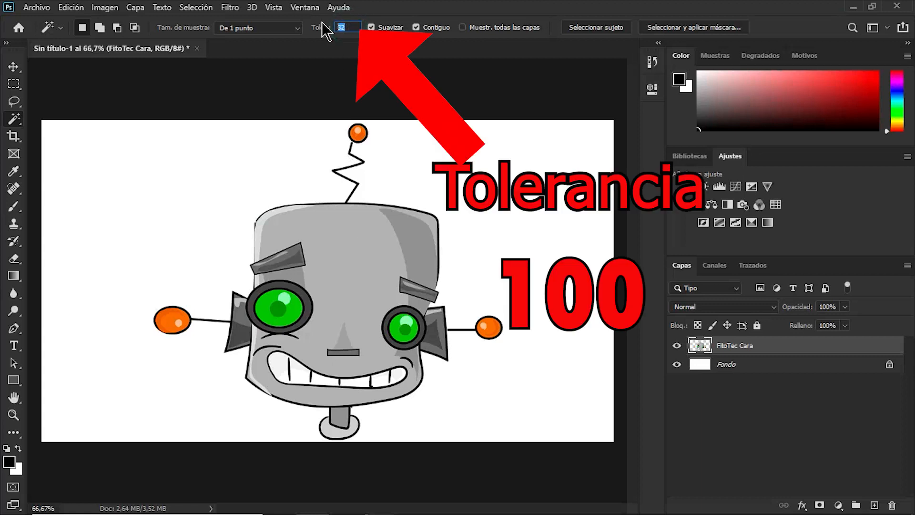
{"action": "left_click", "coordinate": [359, 247]}
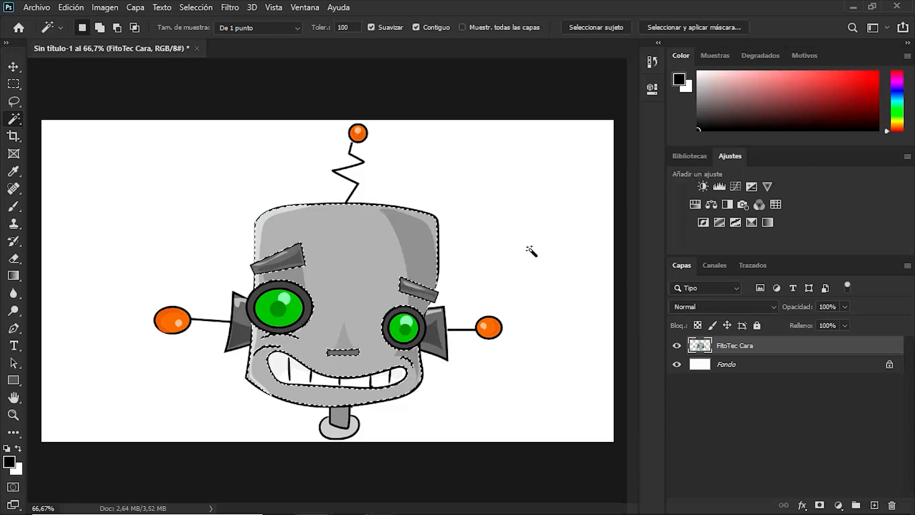
{"action": "key", "text": "Delete"}
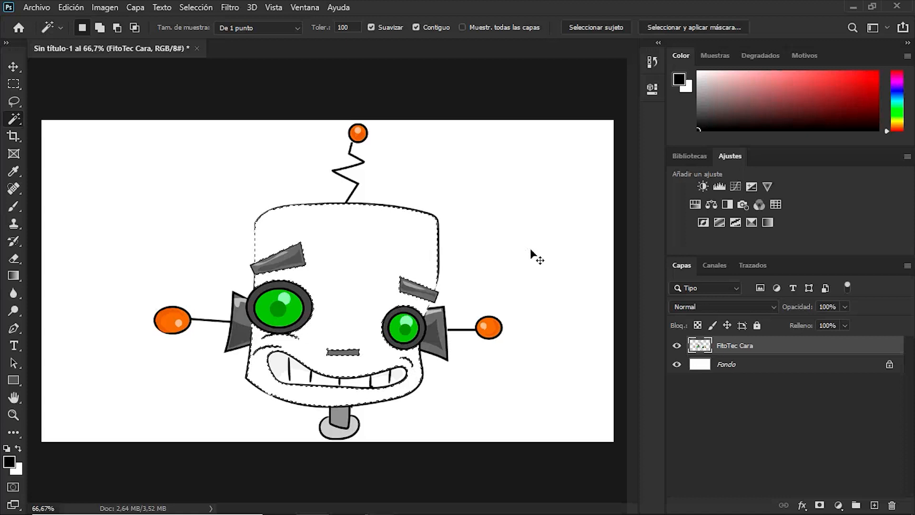
{"action": "key", "text": "ctrl+z"}
Step: Set the Magic Wand tolerance to 15 and select the grey face again
{"action": "double_click", "coordinate": [347, 27]}
{"action": "type", "text": "15"}
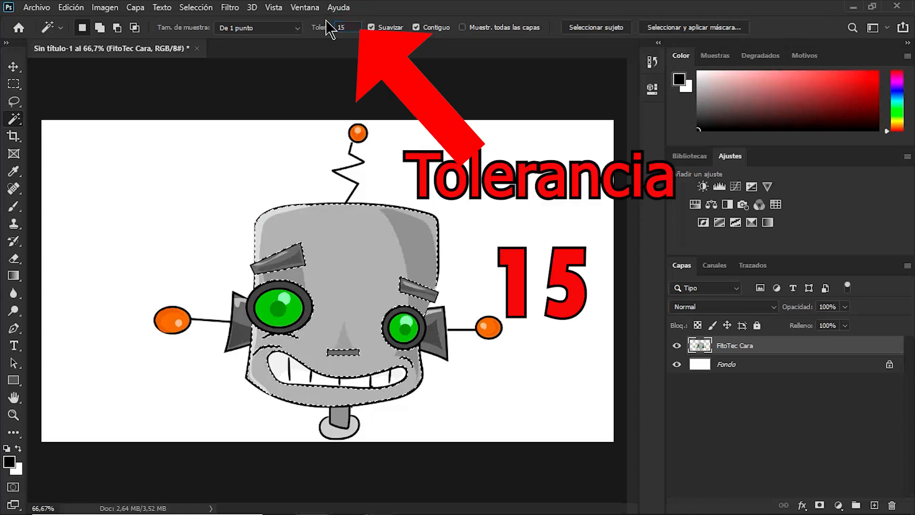
{"action": "left_click", "coordinate": [369, 268]}
{"action": "left_click", "coordinate": [378, 248]}
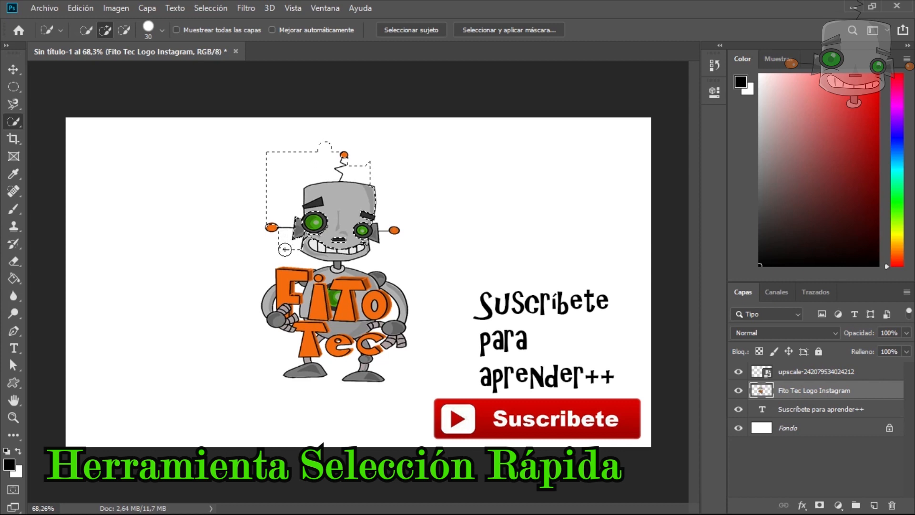
Step: Enlarge the Quick Selection brush to 82 px and subtract the empty area beside the robot's head from the selection
{"action": "right_click", "coordinate": [255, 207]}
{"action": "key", "text": "Escape"}
{"action": "left_click", "coordinate": [162, 30]}
{"action": "left_click_drag", "start_coordinate": [125, 68], "coordinate": [140, 69]}
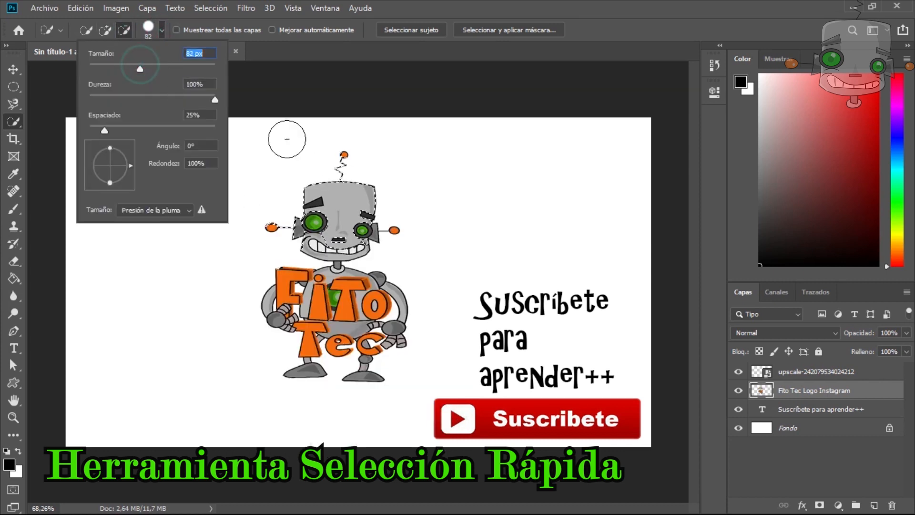
Step: Extend the quick selection down over the robot's mouth, body and arm, and deselect everything
{"action": "left_click", "coordinate": [376, 259]}
{"action": "left_click_drag", "start_coordinate": [385, 277], "coordinate": [399, 327]}
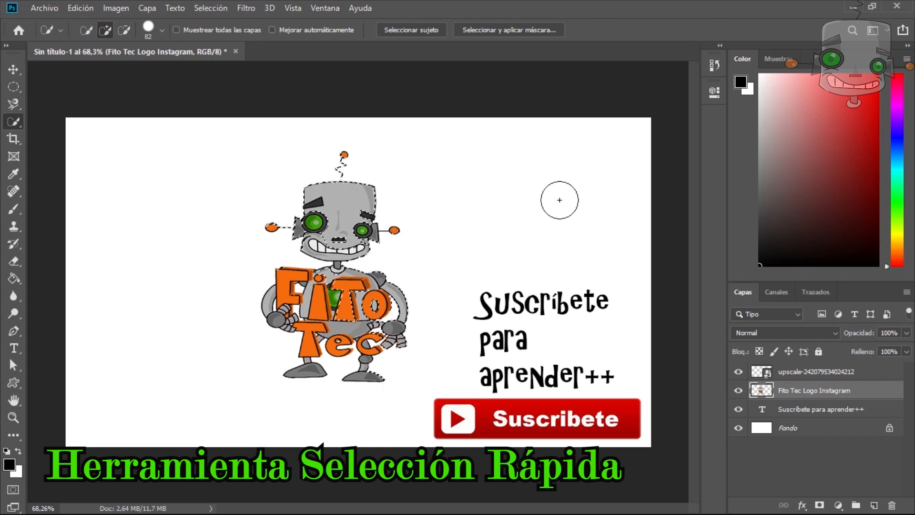
{"action": "key", "text": "ctrl+d"}
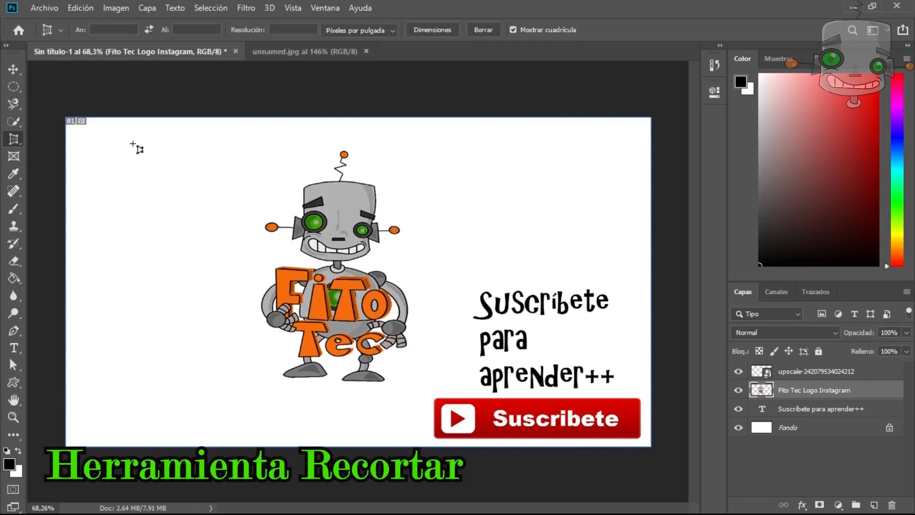
Step: Crop the canvas with the Crop tool, trimming the empty strip beside the robot and a narrow band above it
{"action": "right_click", "coordinate": [14, 138]}
{"action": "left_click", "coordinate": [73, 141]}
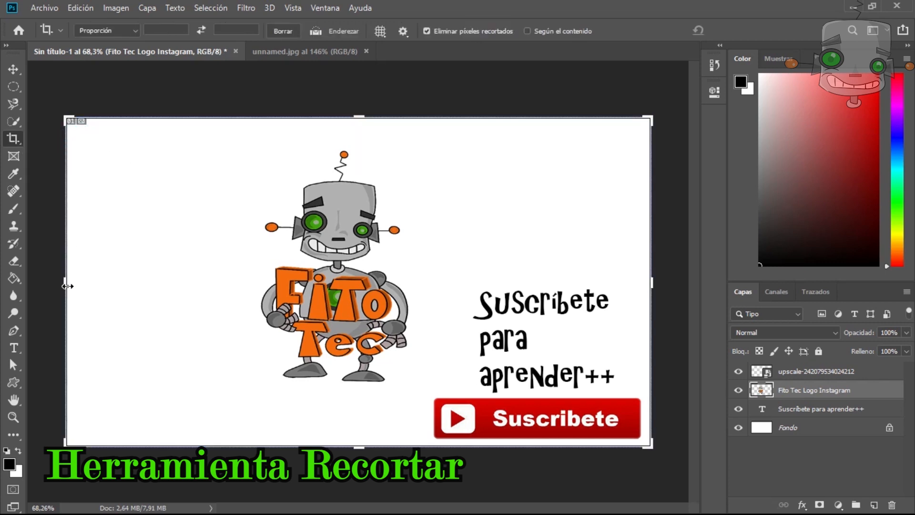
{"action": "left_click_drag", "start_coordinate": [68, 286], "coordinate": [219, 286]}
{"action": "left_click_drag", "start_coordinate": [358, 117], "coordinate": [363, 139]}
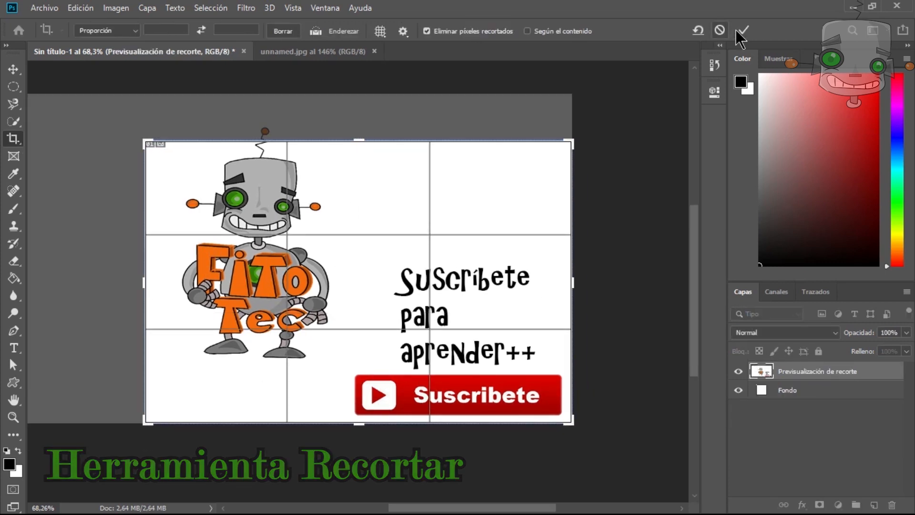
{"action": "left_click", "coordinate": [738, 31]}
Step: Draw a Perspective Crop area around the apartment building in unnamed.jpg, spanning the full height of the photo
{"action": "right_click", "coordinate": [14, 138]}
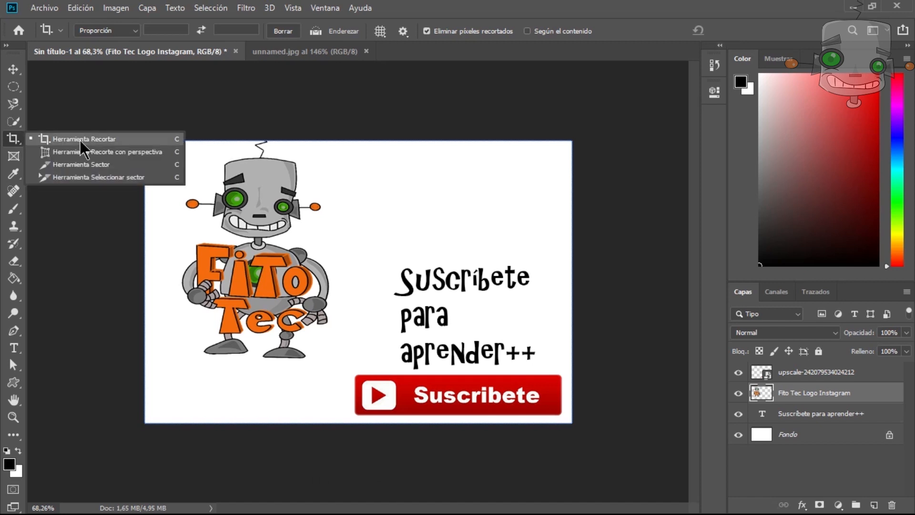
{"action": "left_click", "coordinate": [131, 152]}
{"action": "left_click", "coordinate": [314, 53]}
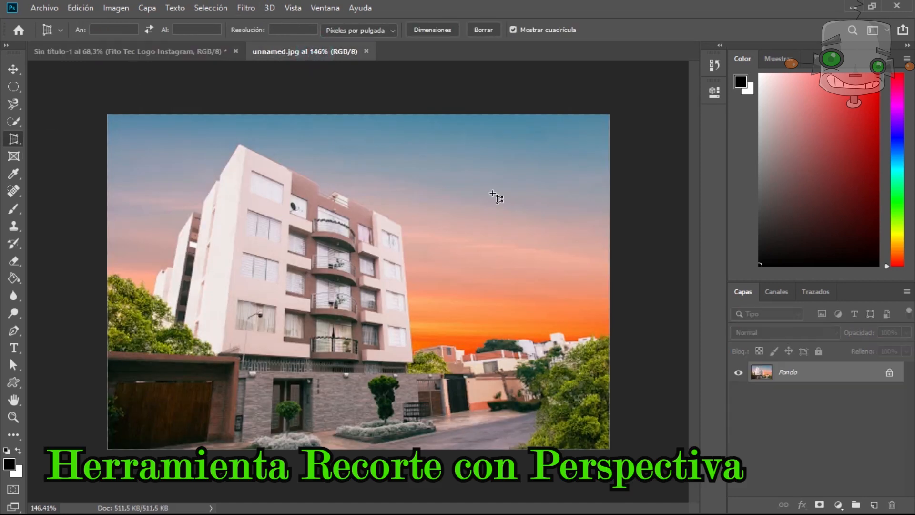
{"action": "left_click_drag", "start_coordinate": [142, 116], "coordinate": [421, 449]}
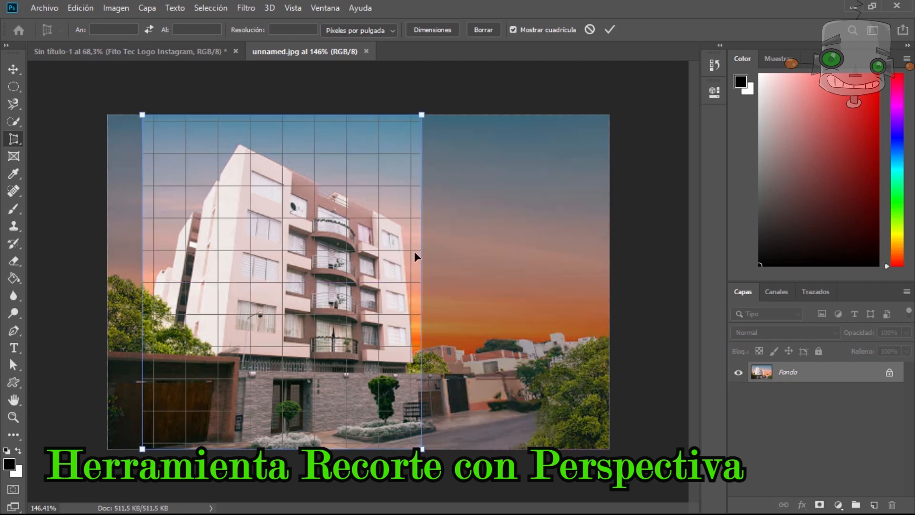
Step: Fit the perspective crop's corners to the front facade of the building, following its slanted edges, and apply the crop
{"action": "left_click_drag", "start_coordinate": [422, 115], "coordinate": [405, 228]}
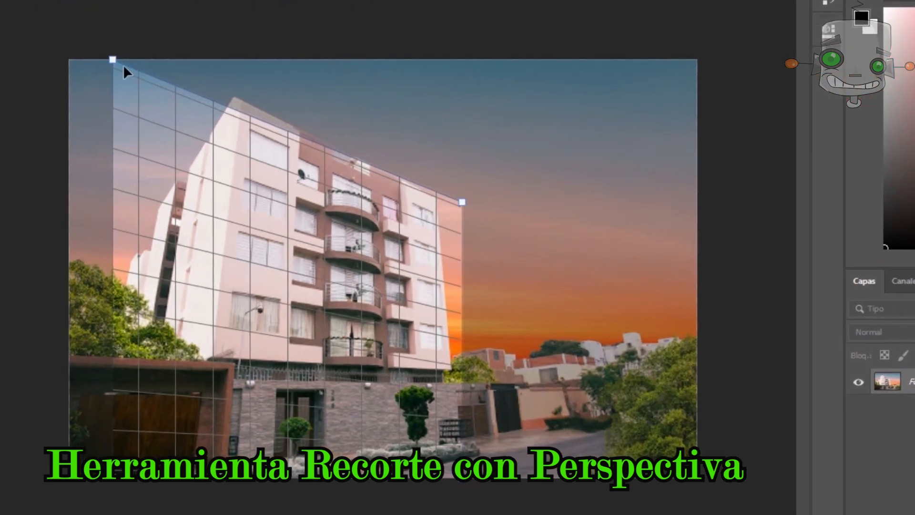
{"action": "left_click_drag", "start_coordinate": [141, 115], "coordinate": [166, 127]}
{"action": "left_click_drag", "start_coordinate": [134, 56], "coordinate": [172, 67]}
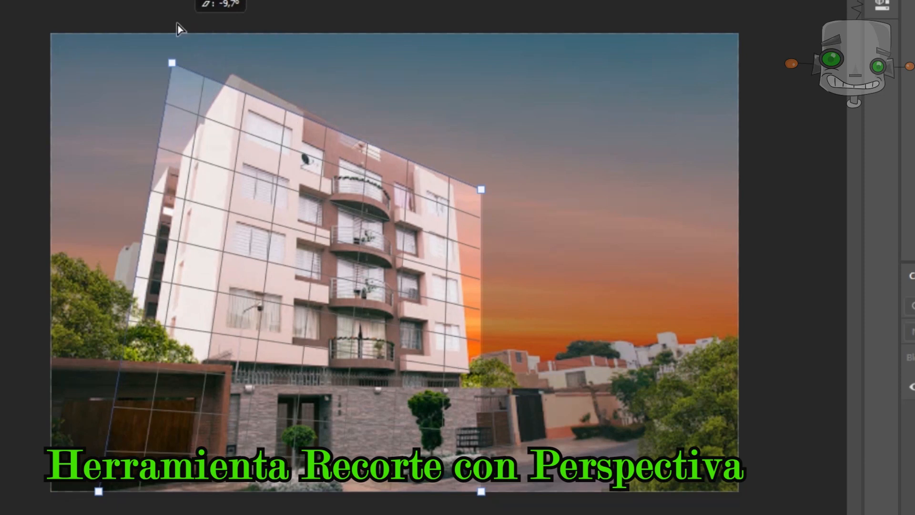
{"action": "left_click_drag", "start_coordinate": [481, 189], "coordinate": [456, 179]}
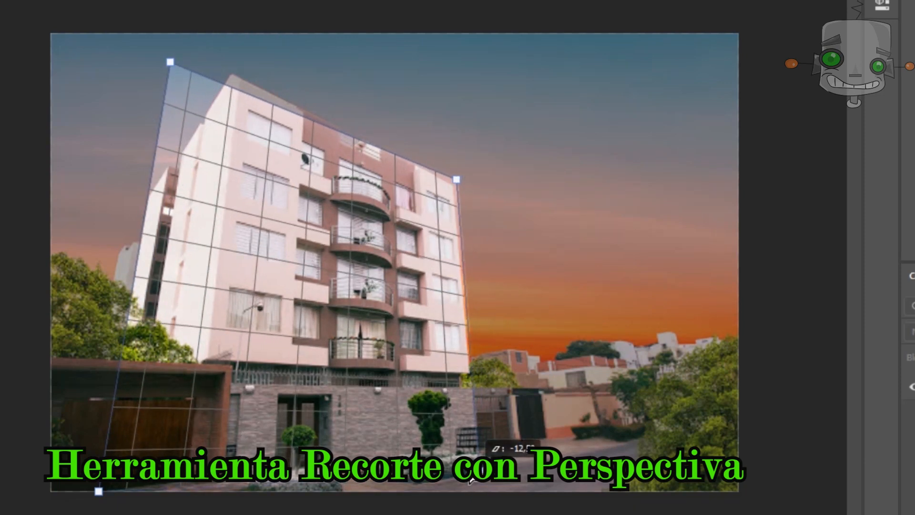
{"action": "left_click_drag", "start_coordinate": [98, 491], "coordinate": [207, 485]}
{"action": "left_click_drag", "start_coordinate": [173, 64], "coordinate": [239, 90]}
{"action": "left_click_drag", "start_coordinate": [456, 180], "coordinate": [457, 184]}
{"action": "left_click_drag", "start_coordinate": [239, 90], "coordinate": [239, 81]}
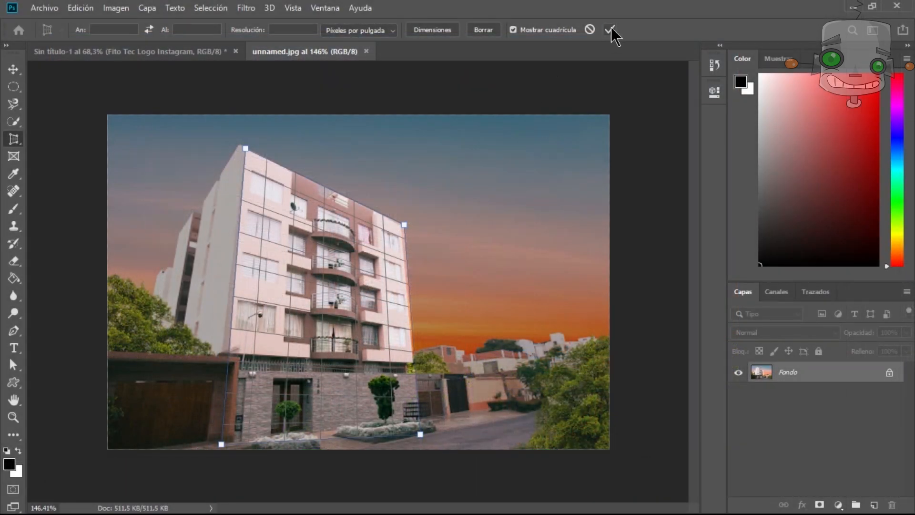
{"action": "left_click", "coordinate": [610, 29]}
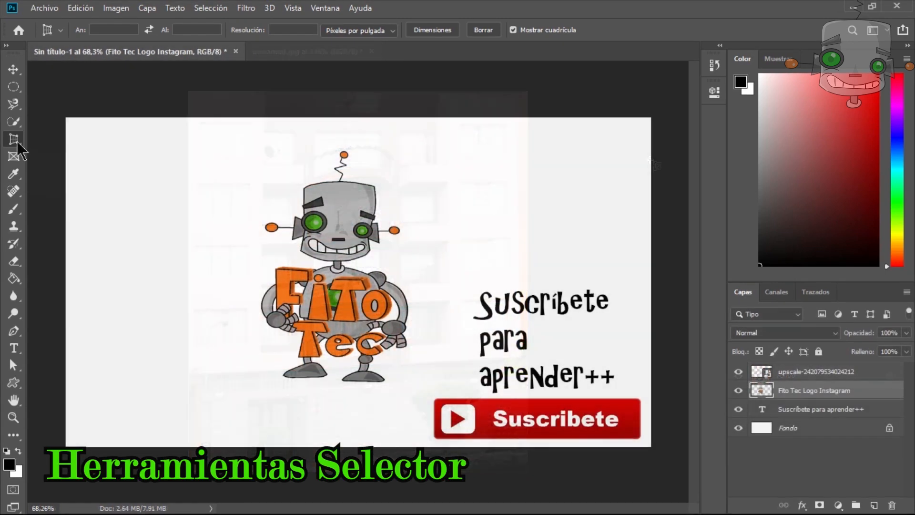
Step: With the Slice tool in the robot document, draw slices over the canvas's right half, the robot area, and the text with the Suscribete button
{"action": "right_click", "coordinate": [13, 139]}
{"action": "left_click", "coordinate": [118, 166]}
{"action": "left_click_drag", "start_coordinate": [344, 118], "coordinate": [651, 447]}
{"action": "left_click_drag", "start_coordinate": [65, 118], "coordinate": [414, 393]}
{"action": "left_click_drag", "start_coordinate": [422, 224], "coordinate": [651, 439]}
Step: Open the sliced document in Save for Web and zoom the preview out to 25%
{"action": "left_click", "coordinate": [44, 8]}
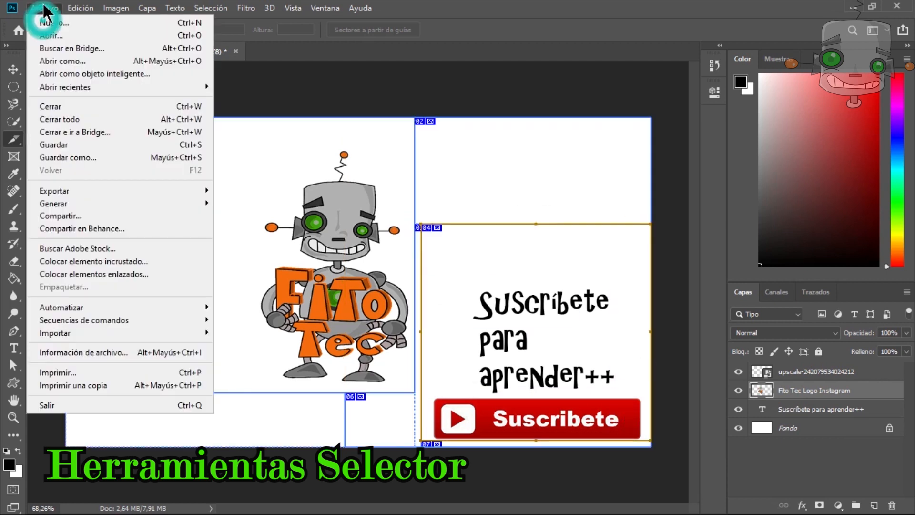
{"action": "mouse_move", "coordinate": [202, 190]}
{"action": "left_click", "coordinate": [307, 242]}
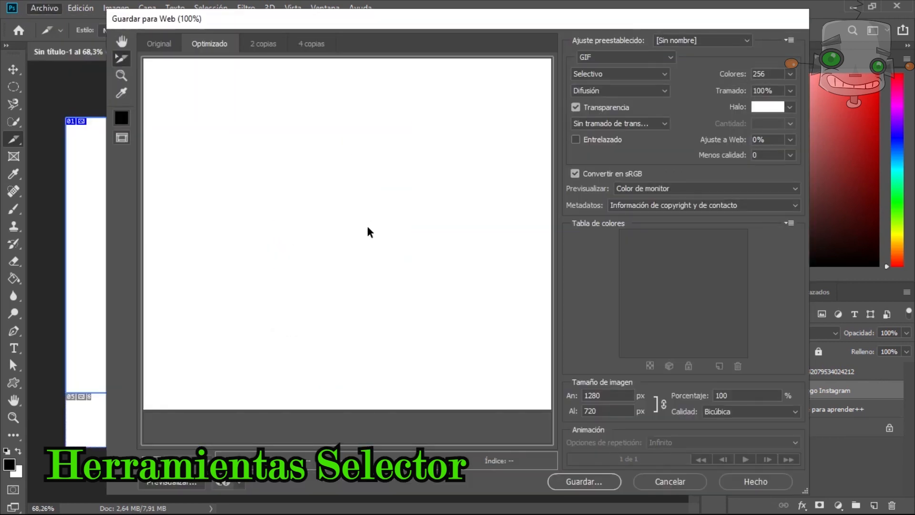
{"action": "left_click", "coordinate": [179, 461]}
{"action": "left_click", "coordinate": [198, 210]}
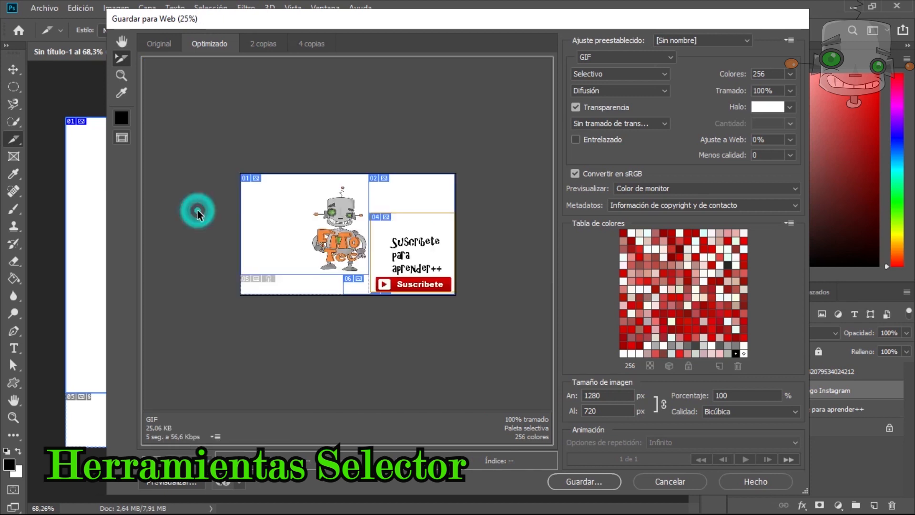
Step: Select the robot, empty and text slices one after another in the Save for Web preview
{"action": "left_click", "coordinate": [328, 233]}
{"action": "left_click", "coordinate": [407, 195]}
{"action": "left_click", "coordinate": [424, 255]}
{"action": "left_click", "coordinate": [408, 196]}
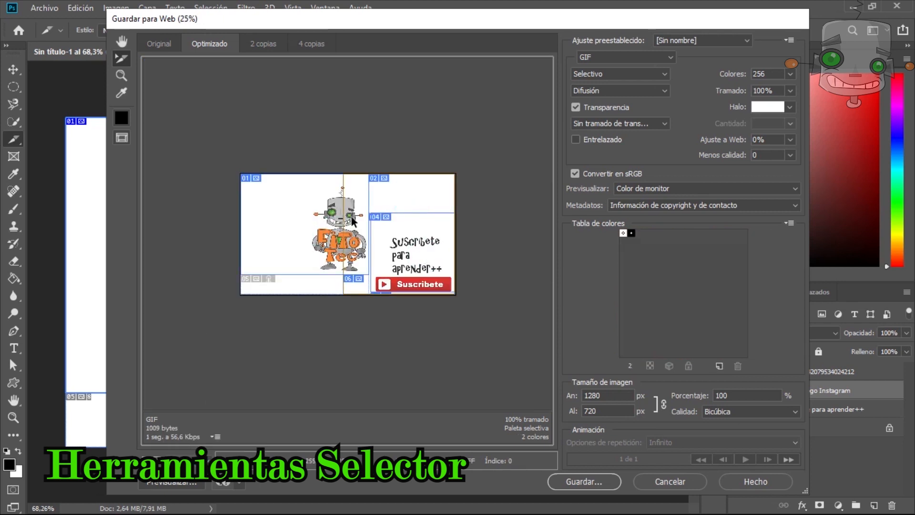
{"action": "left_click", "coordinate": [313, 235]}
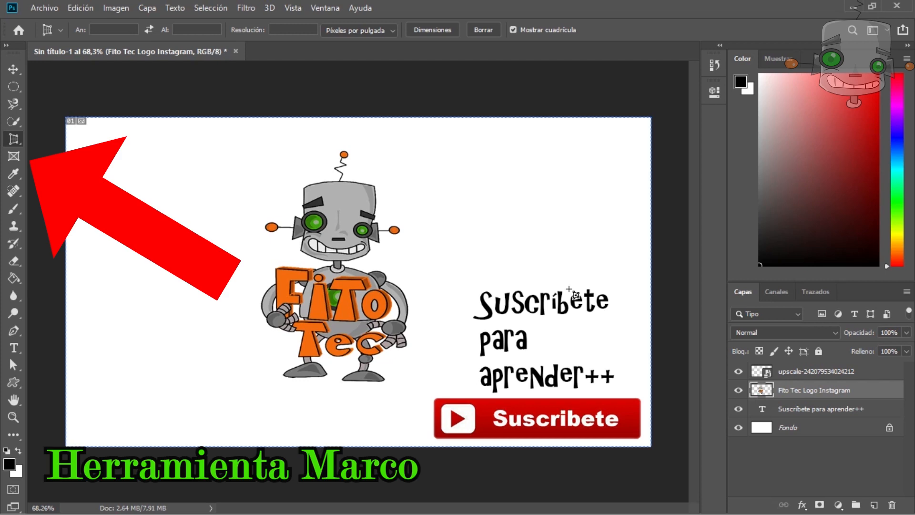
Step: Draw a frame around the robot's head and chest with the Frame tool, shift the image slightly down, and move the frame above the text
{"action": "left_click", "coordinate": [14, 158]}
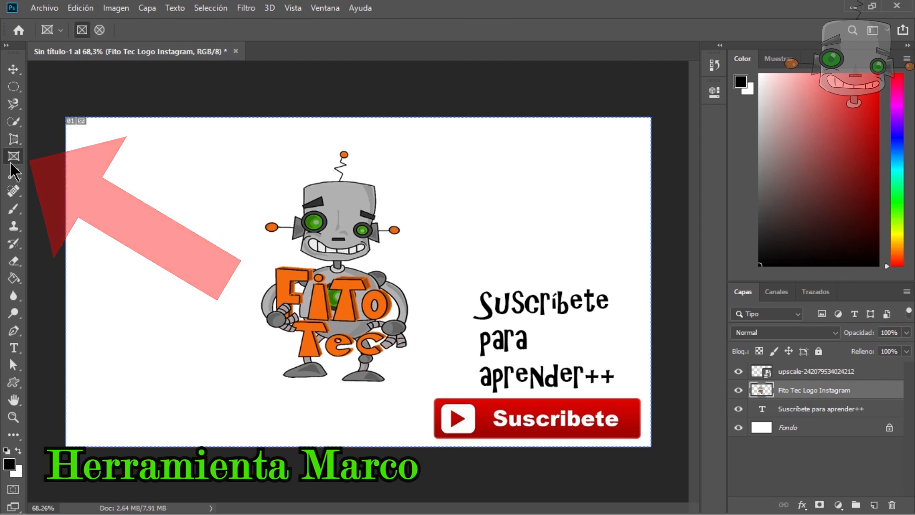
{"action": "left_click_drag", "start_coordinate": [261, 142], "coordinate": [415, 295]}
{"action": "mouse_move", "coordinate": [346, 236]}
{"action": "left_mouse_down"}
{"action": "mouse_move", "coordinate": [346, 221]}
{"action": "mouse_move", "coordinate": [347, 242]}
{"action": "left_mouse_up"}
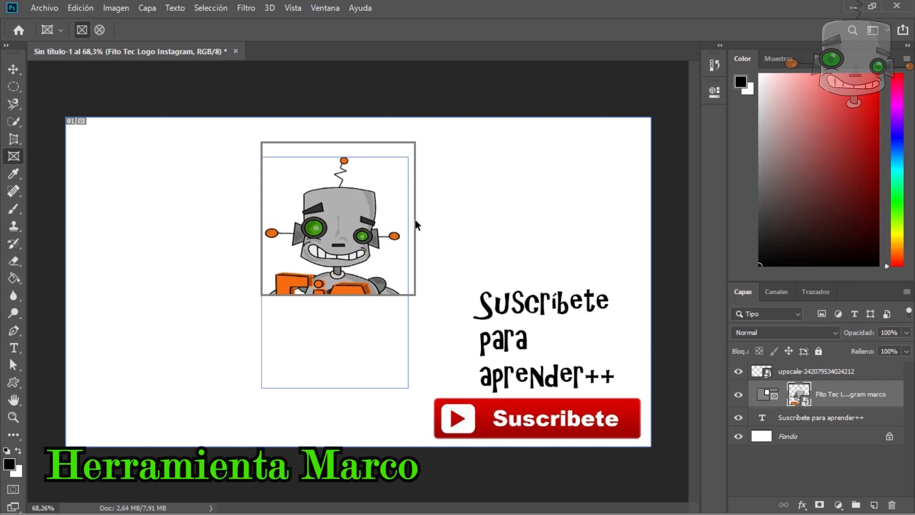
{"action": "left_click", "coordinate": [415, 223]}
{"action": "left_click_drag", "start_coordinate": [415, 226], "coordinate": [619, 219]}
{"action": "left_click", "coordinate": [368, 231]}
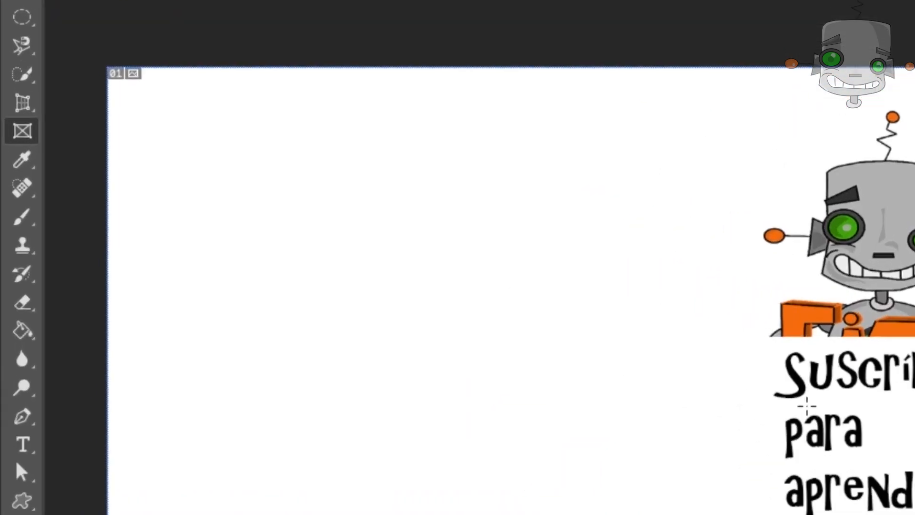
Step: Sample the green of the robot's eye as the foreground colour with the Eyedropper and check it in the colour picker
{"action": "right_click", "coordinate": [38, 134]}
{"action": "left_click", "coordinate": [127, 147]}
{"action": "left_click", "coordinate": [378, 143]}
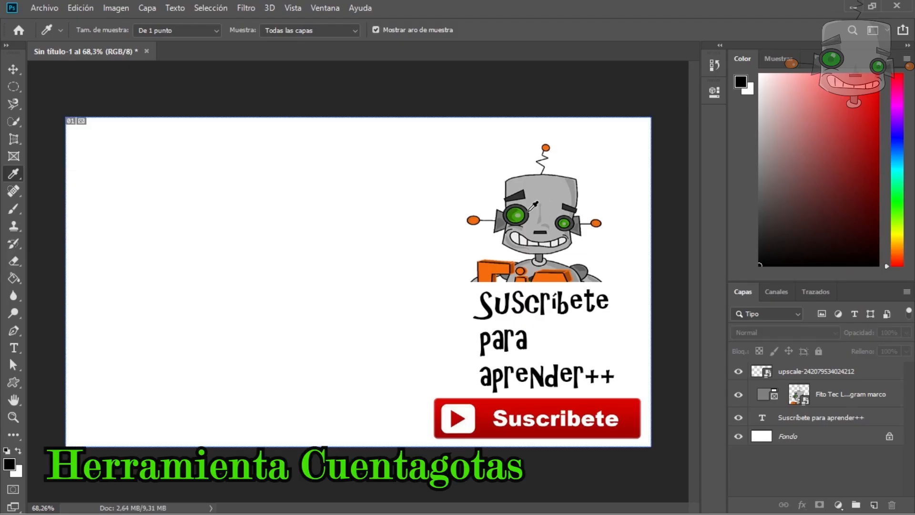
{"action": "left_click", "coordinate": [520, 213]}
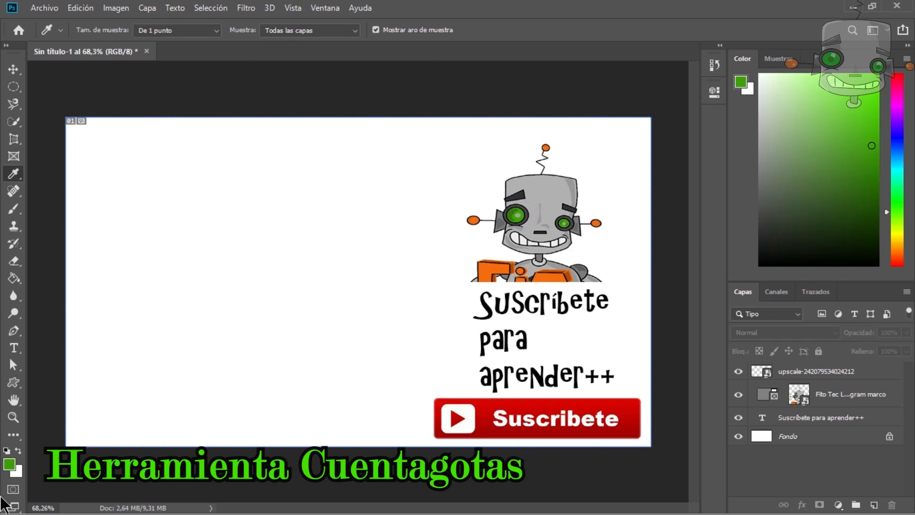
{"action": "left_click", "coordinate": [9, 463]}
{"action": "left_click", "coordinate": [585, 95]}
Step: Draw a green filled rectangle of about 314 x 257 px on the empty side of the canvas
{"action": "right_click", "coordinate": [14, 382]}
{"action": "left_click", "coordinate": [62, 380]}
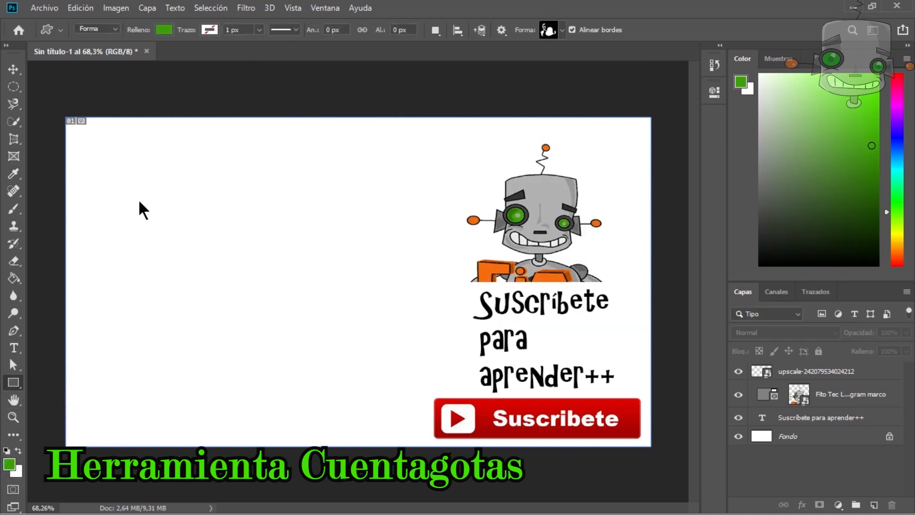
{"action": "left_click_drag", "start_coordinate": [134, 204], "coordinate": [152, 219]}
{"action": "left_click_drag", "start_coordinate": [198, 250], "coordinate": [277, 320]}
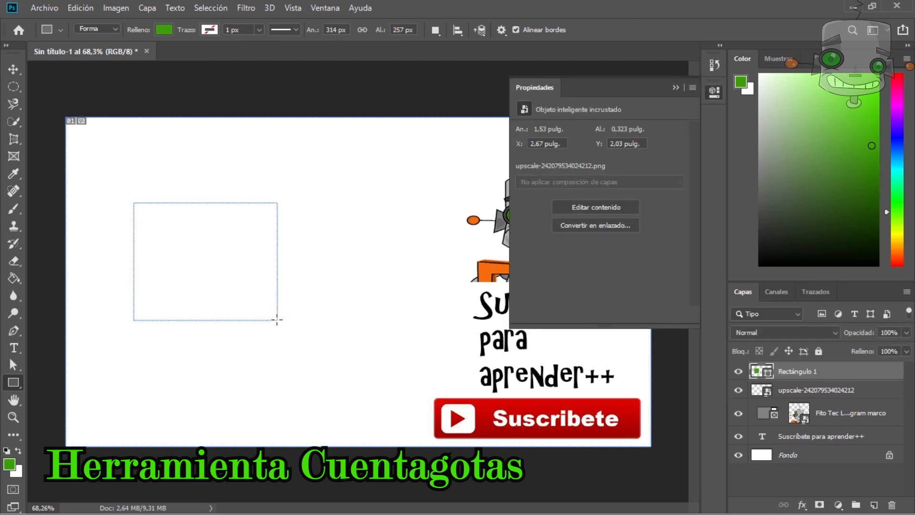
{"action": "left_click", "coordinate": [675, 86]}
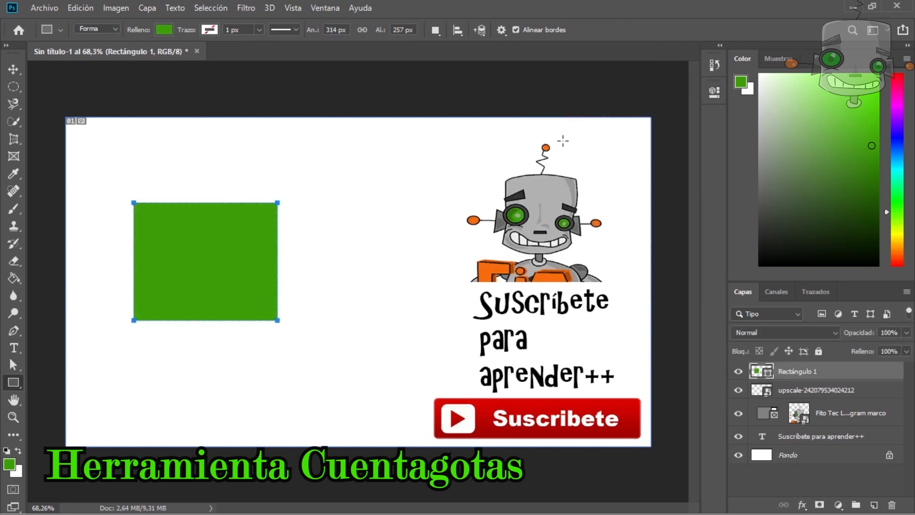
Step: Sample the grey of the robot's head with the Eyedropper and set the rectangle's fill to that recent colour
{"action": "left_click", "coordinate": [13, 174]}
{"action": "left_click", "coordinate": [537, 193]}
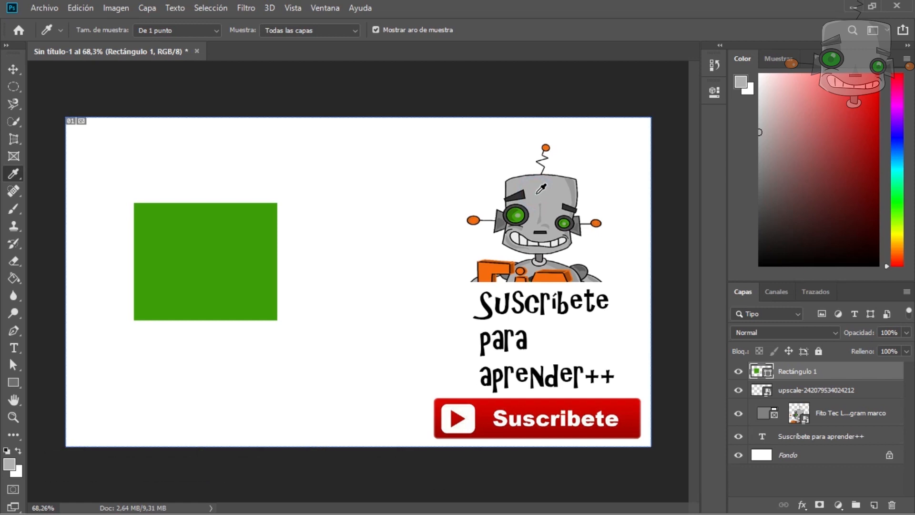
{"action": "left_click", "coordinate": [332, 8]}
{"action": "left_click", "coordinate": [408, 413]}
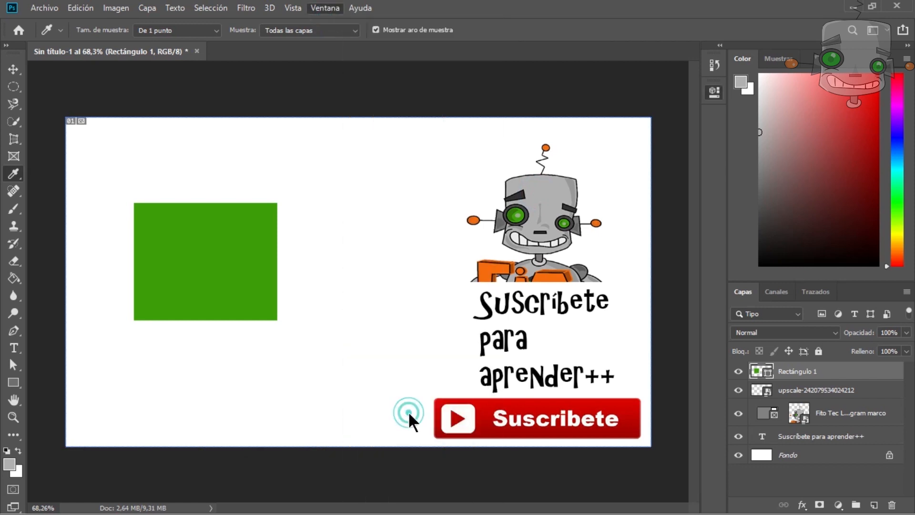
{"action": "key", "text": "v"}
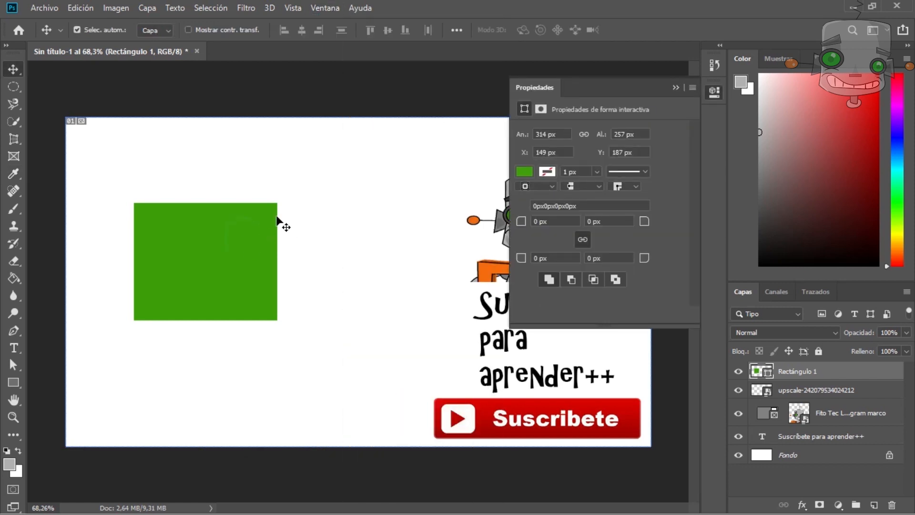
{"action": "left_click", "coordinate": [524, 172]}
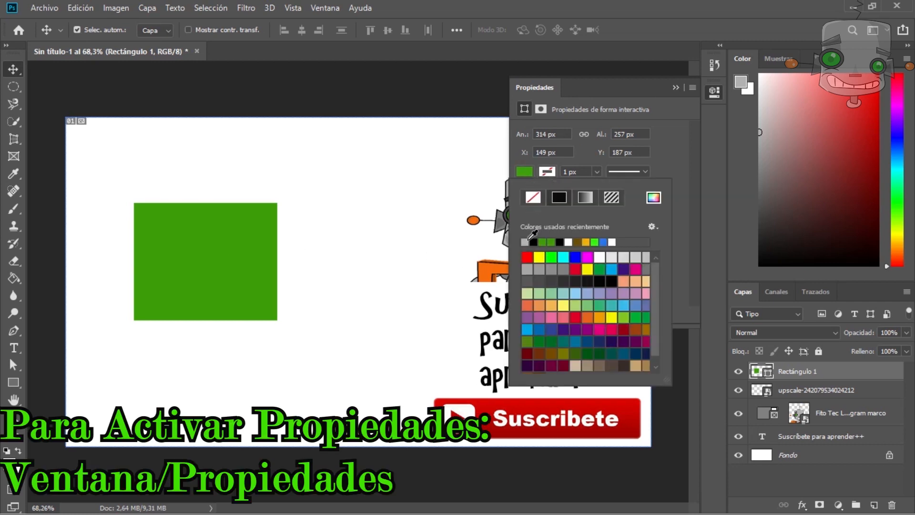
{"action": "left_click", "coordinate": [525, 242]}
{"action": "left_click", "coordinate": [675, 87]}
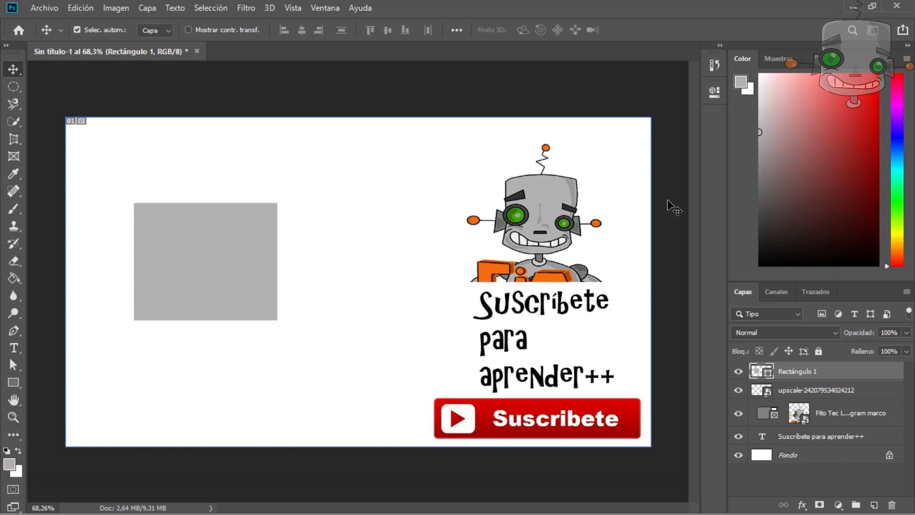
Step: Place Color Sampler points on the robot's grey head, the red Suscribete button and the orange lettering
{"action": "left_click", "coordinate": [13, 175]}
{"action": "left_click", "coordinate": [112, 199]}
{"action": "left_click", "coordinate": [537, 194]}
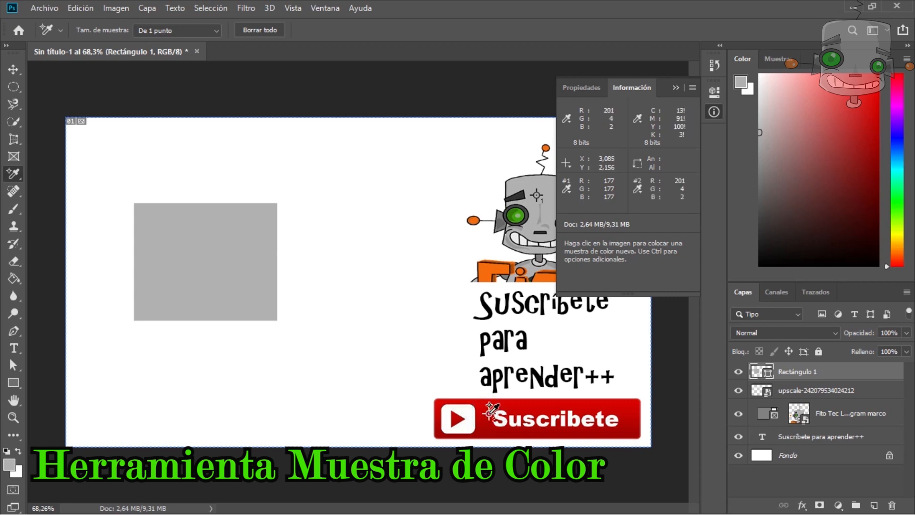
{"action": "left_click", "coordinate": [488, 271]}
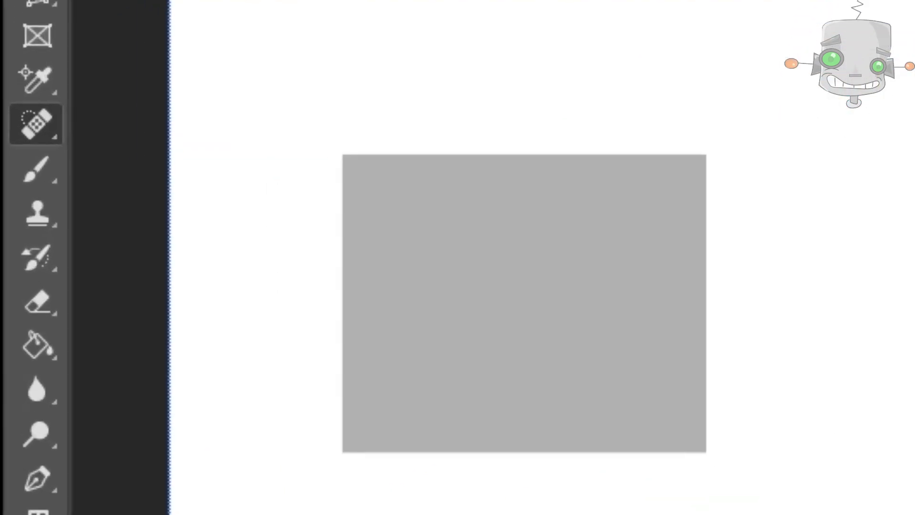
Step: Activate the Spot Healing Brush tool and switch to the beach photo glovo-playa.png
{"action": "right_click", "coordinate": [17, 195]}
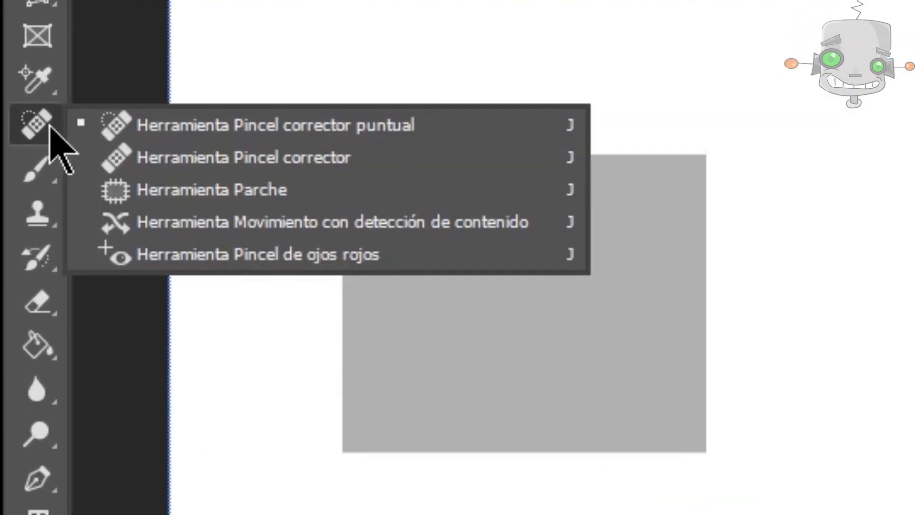
{"action": "left_click", "coordinate": [243, 124]}
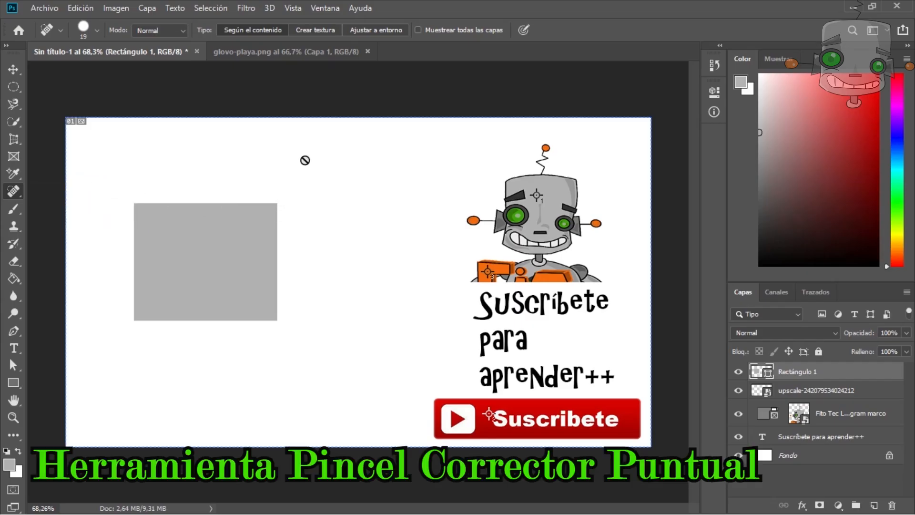
{"action": "left_click", "coordinate": [328, 55]}
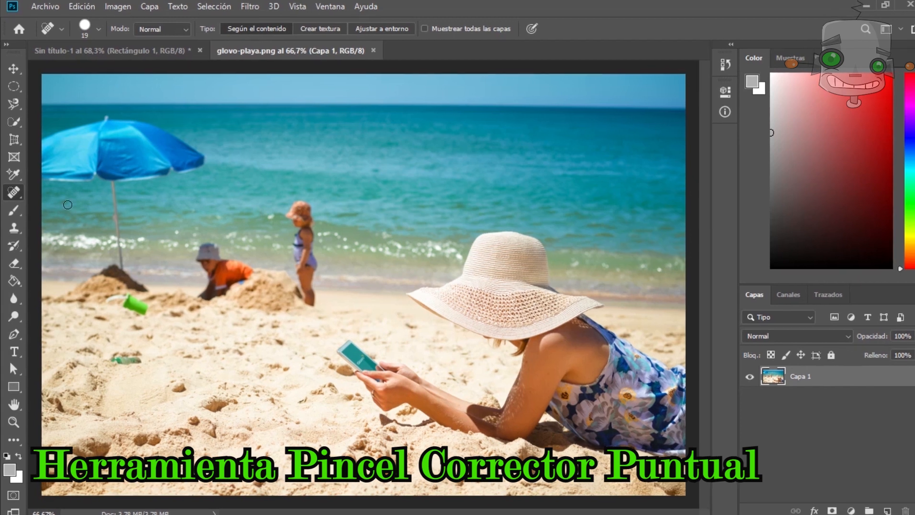
{"action": "right_click", "coordinate": [12, 192]}
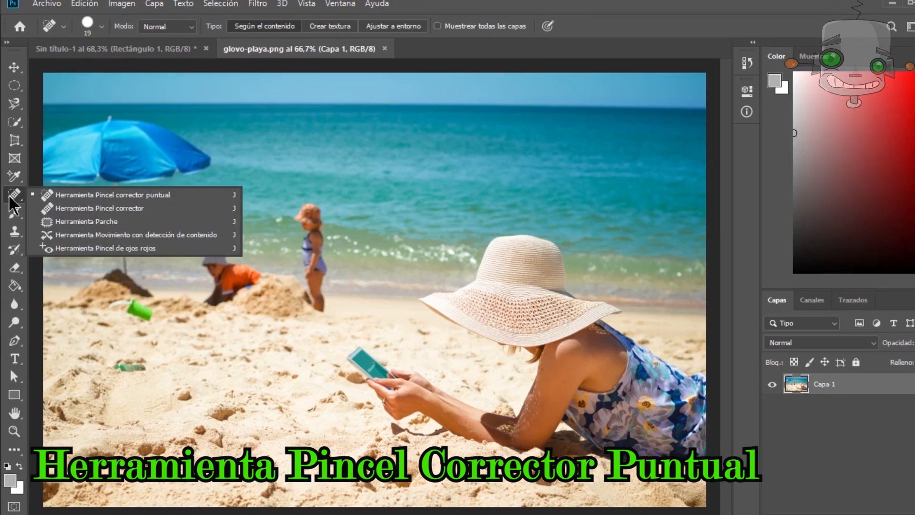
{"action": "left_click", "coordinate": [71, 191]}
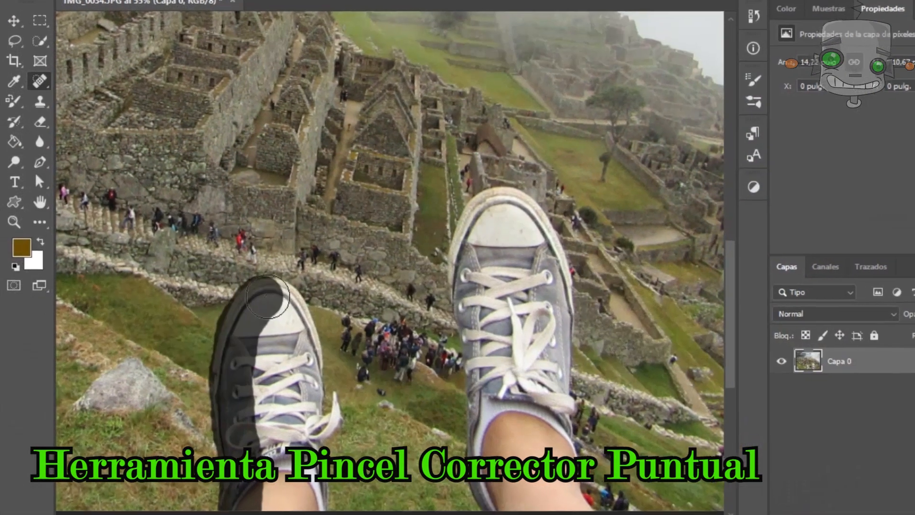
Step: Remove the half-shaded shoe from the stone ruins photo with the Spot Healing Brush and retouch the grass and path there
{"action": "left_click_drag", "start_coordinate": [267, 295], "coordinate": [286, 362]}
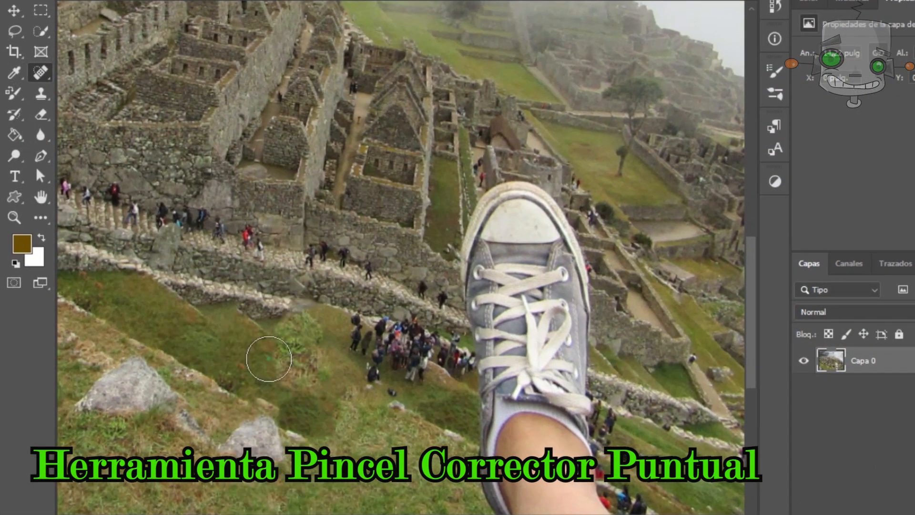
{"action": "left_click_drag", "start_coordinate": [292, 286], "coordinate": [299, 273]}
{"action": "left_click", "coordinate": [307, 319]}
Step: Adjust the brush settings, paint out the remaining shoe and leg with the Spot Healing Brush, and retouch the surrounding area
{"action": "right_click", "coordinate": [543, 325]}
{"action": "left_click", "coordinate": [648, 344]}
{"action": "mouse_move", "coordinate": [519, 207]}
{"action": "left_mouse_down"}
{"action": "mouse_move", "coordinate": [588, 498]}
{"action": "mouse_move", "coordinate": [558, 514]}
{"action": "left_mouse_up"}
{"action": "right_click", "coordinate": [509, 315]}
{"action": "key", "text": "Return"}
{"action": "left_click_drag", "start_coordinate": [429, 391], "coordinate": [491, 402]}
{"action": "left_click_drag", "start_coordinate": [536, 307], "coordinate": [565, 324]}
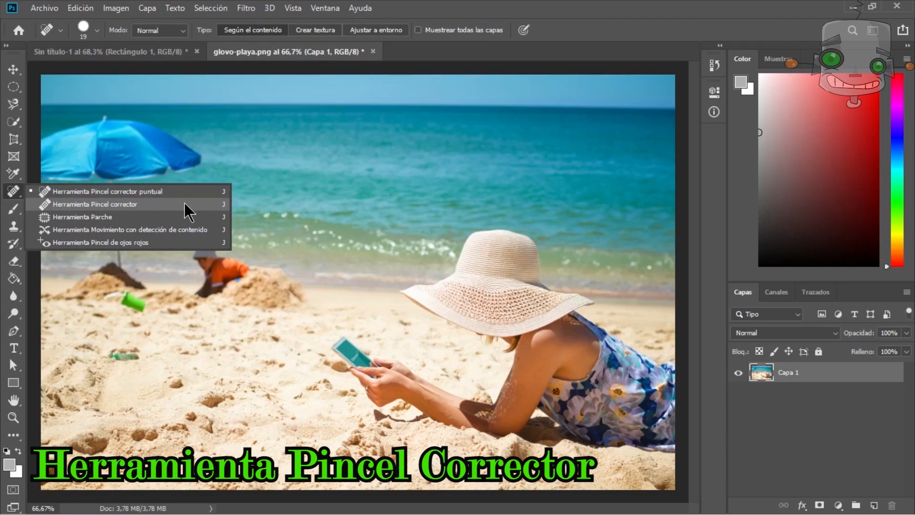
Step: Paint out the child in the orange shirt beside the sand mound using the Healing Brush tool
{"action": "left_click", "coordinate": [183, 204]}
{"action": "scroll", "coordinate": [211, 265], "scroll_direction": "up", "scroll_amount": 5}
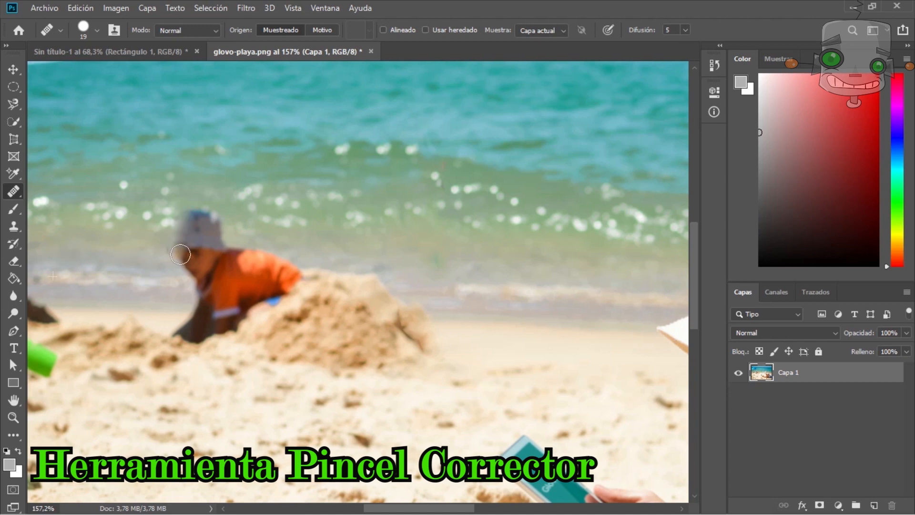
{"action": "mouse_move", "coordinate": [204, 296]}
{"action": "left_mouse_down"}
{"action": "mouse_move", "coordinate": [197, 224]}
{"action": "mouse_move", "coordinate": [204, 261]}
{"action": "mouse_move", "coordinate": [287, 275]}
{"action": "mouse_move", "coordinate": [228, 286]}
{"action": "mouse_move", "coordinate": [191, 324]}
{"action": "mouse_move", "coordinate": [248, 286]}
{"action": "mouse_move", "coordinate": [165, 337]}
{"action": "mouse_move", "coordinate": [142, 328]}
{"action": "left_mouse_up"}
{"action": "key", "text": "ctrl+0"}
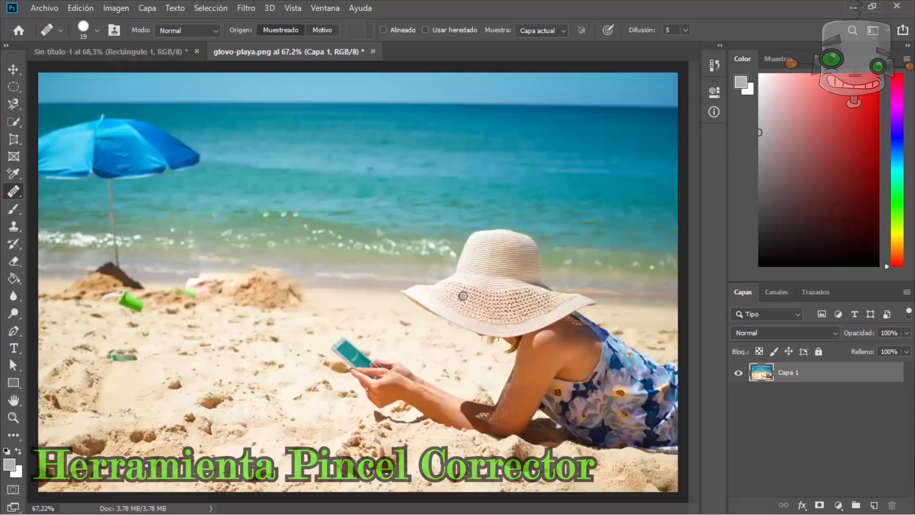
Step: Outline the blue umbrella and its pole with the Patch tool, replace them with the sea area beside them, and deselect
{"action": "key", "text": "shift+j"}
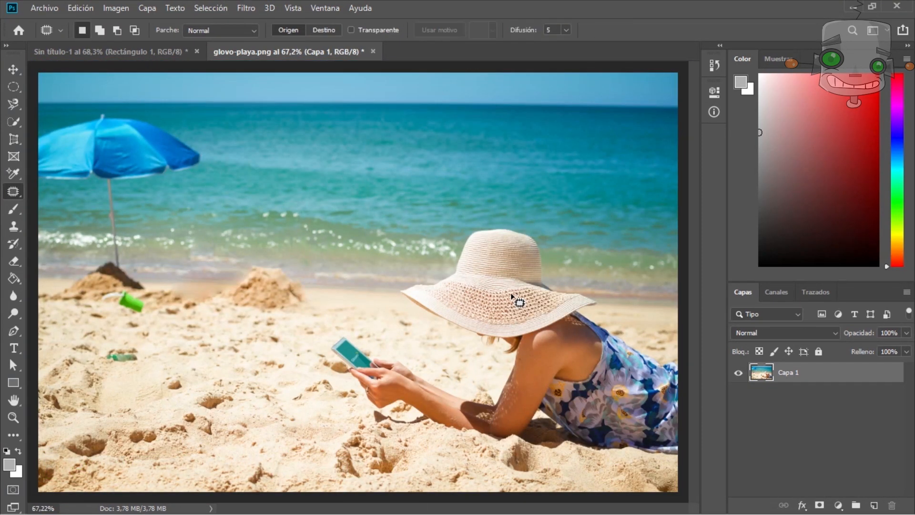
{"action": "right_click", "coordinate": [13, 191]}
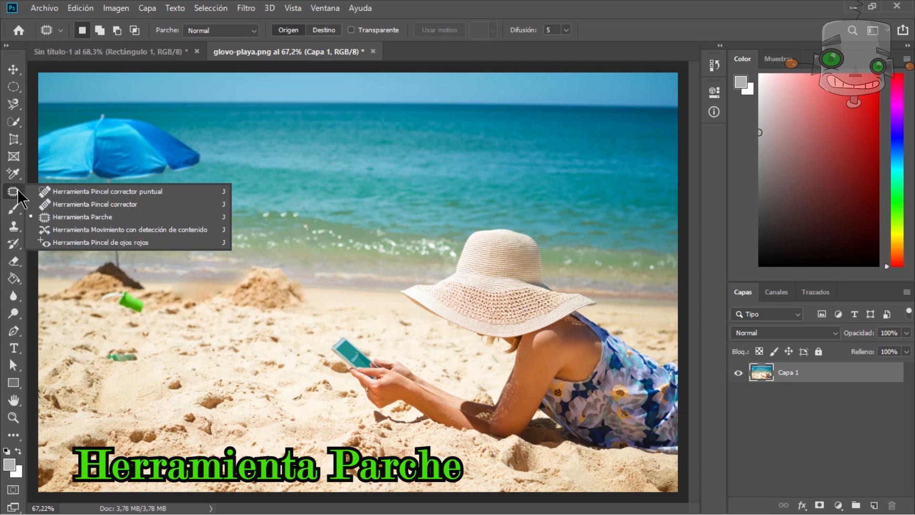
{"action": "left_click", "coordinate": [99, 215]}
{"action": "mouse_move", "coordinate": [112, 265]}
{"action": "left_mouse_down"}
{"action": "mouse_move", "coordinate": [110, 194]}
{"action": "mouse_move", "coordinate": [95, 181]}
{"action": "mouse_move", "coordinate": [46, 181]}
{"action": "left_mouse_up"}
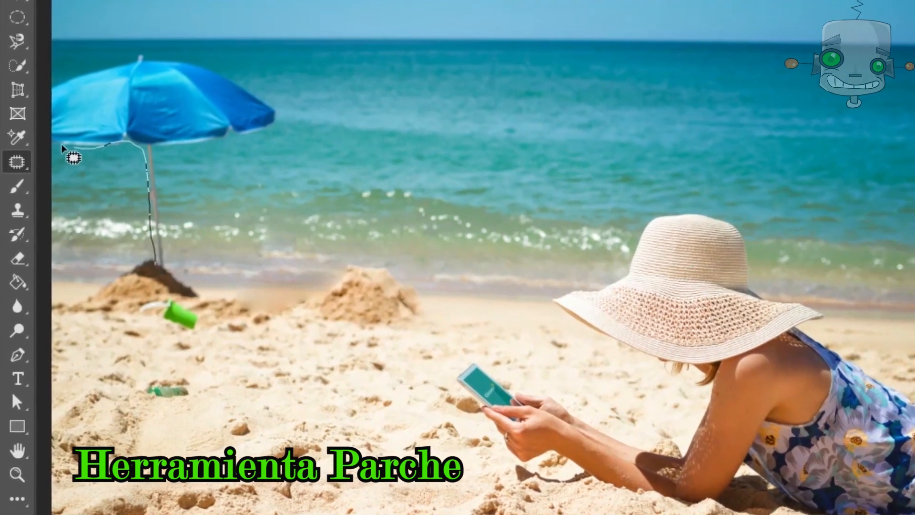
{"action": "mouse_move", "coordinate": [61, 146]}
{"action": "left_mouse_down"}
{"action": "mouse_move", "coordinate": [43, 130]}
{"action": "mouse_move", "coordinate": [43, 88]}
{"action": "left_mouse_up"}
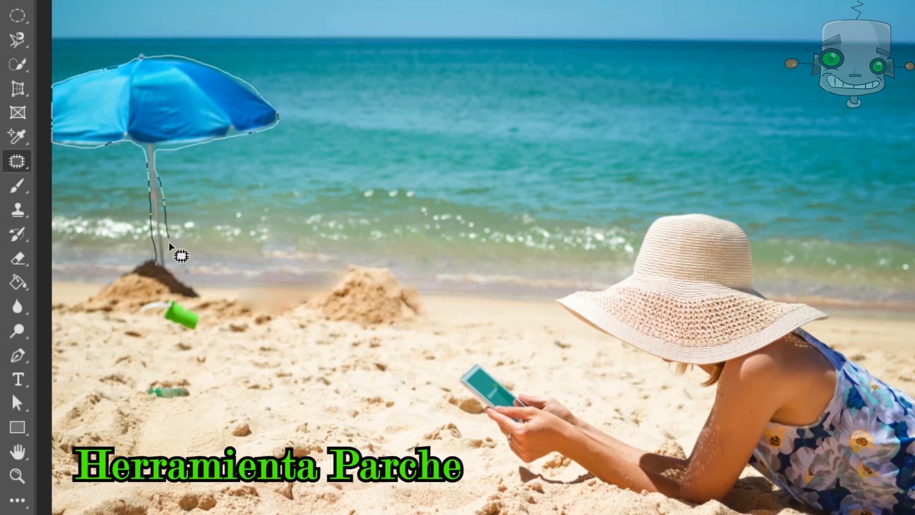
{"action": "left_click_drag", "start_coordinate": [160, 269], "coordinate": [162, 270]}
{"action": "left_click_drag", "start_coordinate": [190, 136], "coordinate": [435, 151]}
{"action": "key", "text": "ctrl+d"}
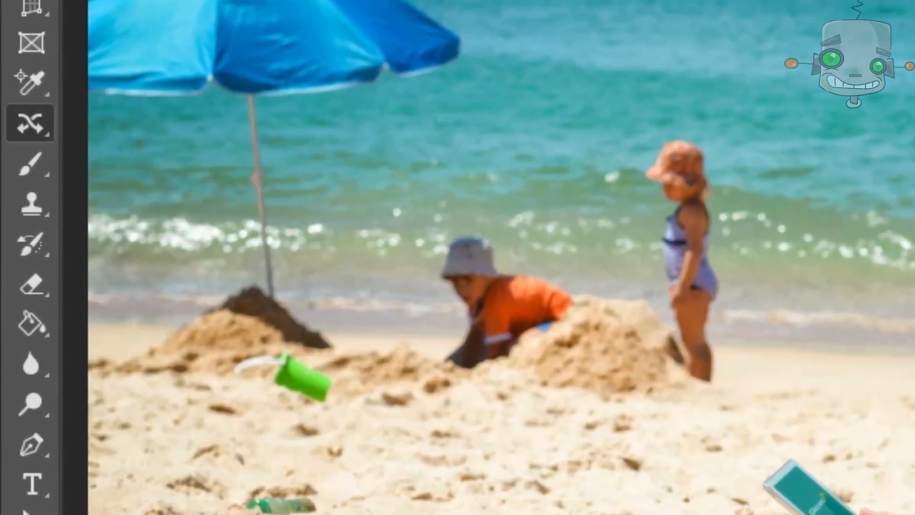
Step: Outline the standing girl with the Content-Aware Move tool and relocate her along the shore to beyond the woman's hat
{"action": "right_click", "coordinate": [30, 123]}
{"action": "left_click", "coordinate": [310, 210]}
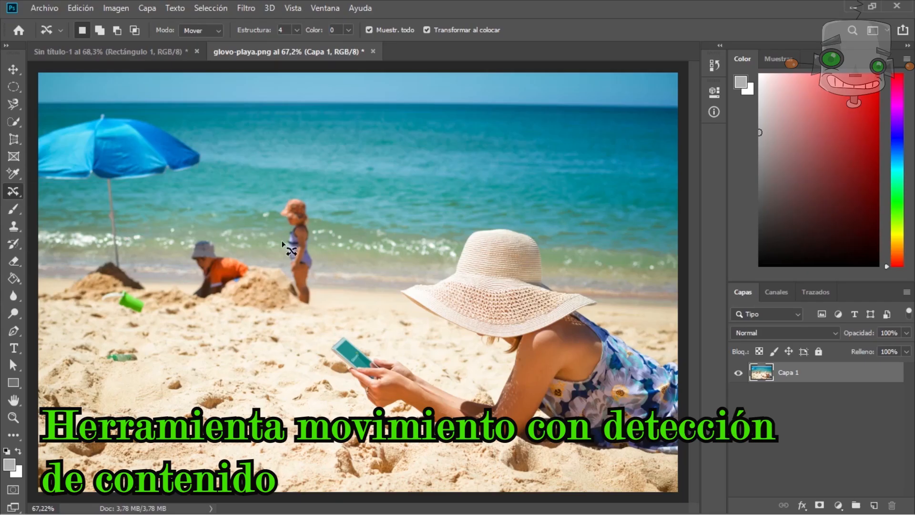
{"action": "scroll", "coordinate": [298, 246], "scroll_direction": "up", "scroll_amount": 3}
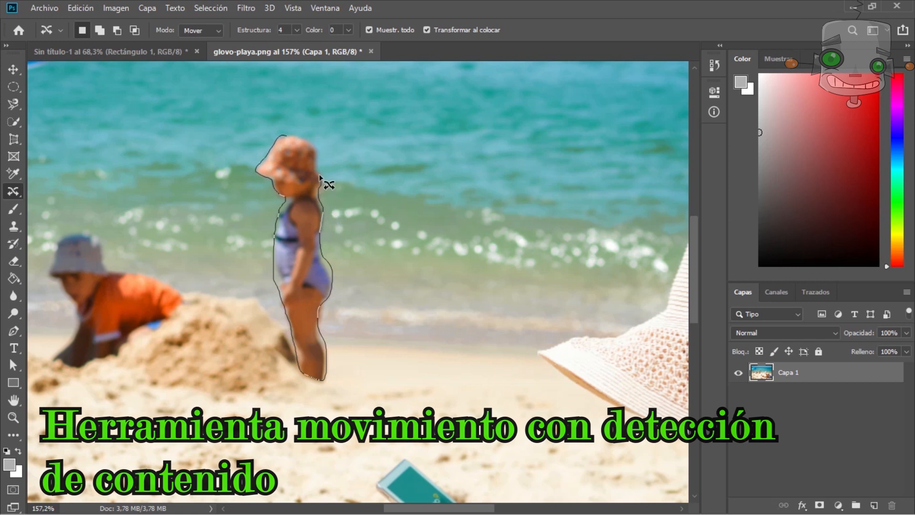
{"action": "left_click_drag", "start_coordinate": [283, 135], "coordinate": [281, 136]}
{"action": "scroll", "coordinate": [373, 217], "scroll_direction": "down", "scroll_amount": 10}
{"action": "left_click_drag", "start_coordinate": [307, 246], "coordinate": [650, 257]}
{"action": "left_click", "coordinate": [552, 29]}
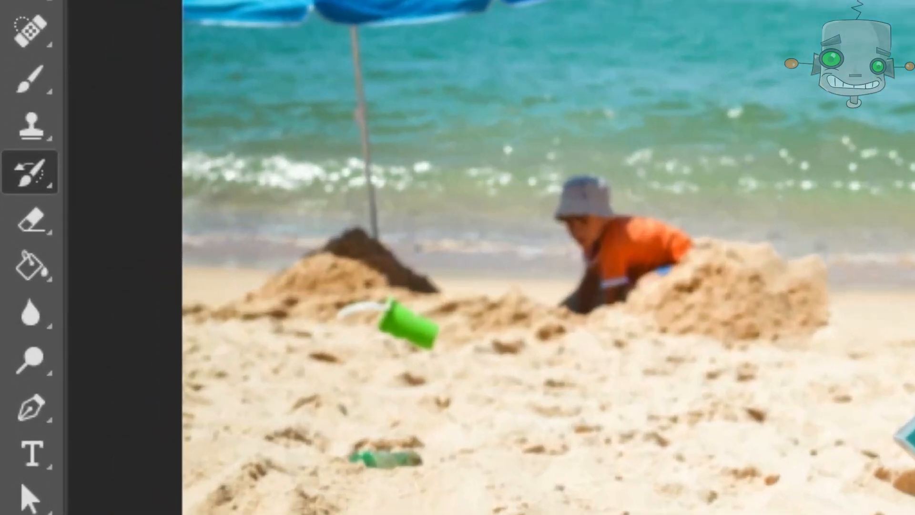
Step: Correct both of the child's red pupils in ojos_rojos.png with the Red Eye tool
{"action": "right_click", "coordinate": [13, 191]}
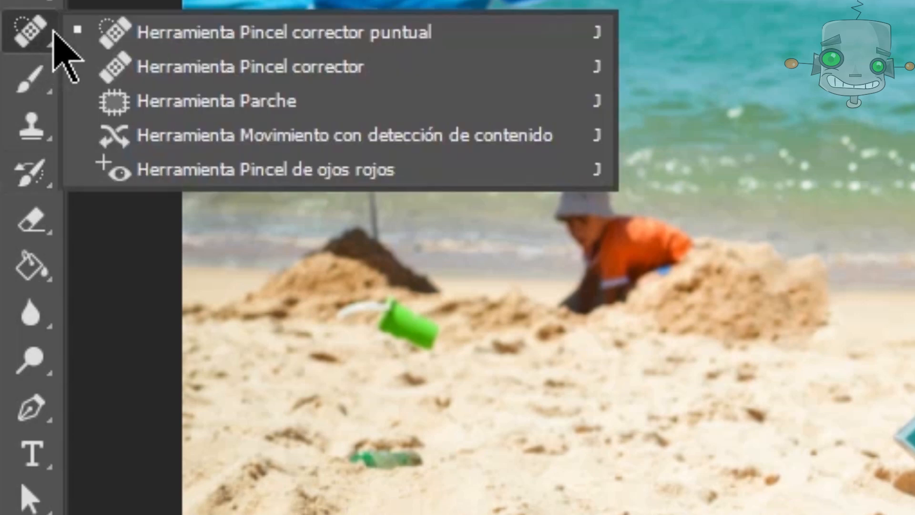
{"action": "left_click", "coordinate": [322, 171]}
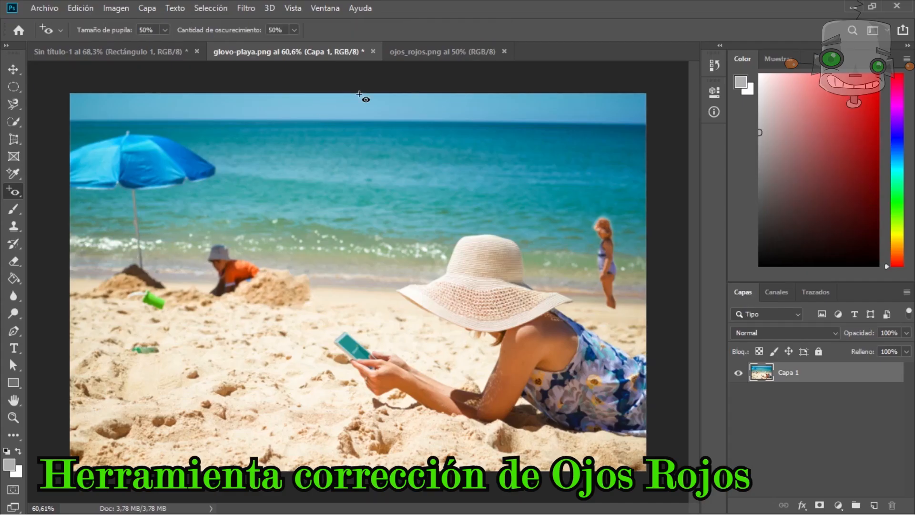
{"action": "left_click", "coordinate": [436, 53]}
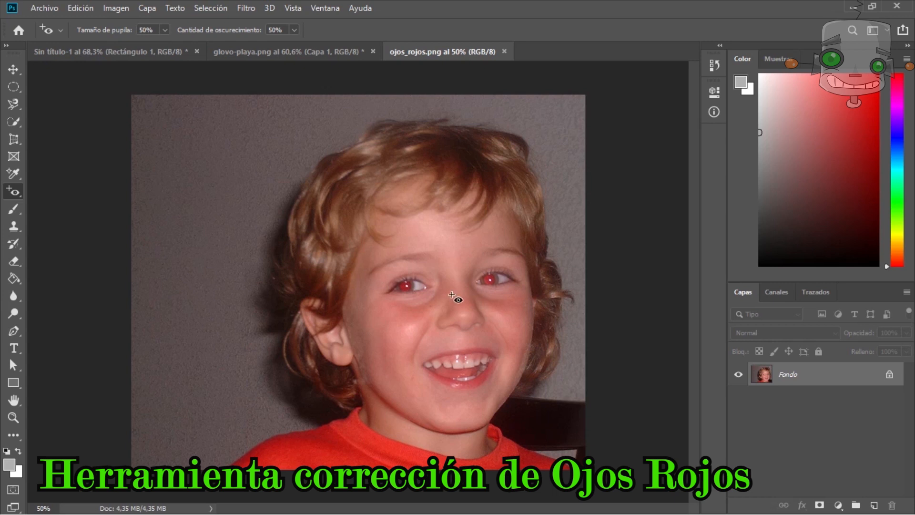
{"action": "scroll", "coordinate": [452, 295], "scroll_direction": "up", "scroll_amount": 5}
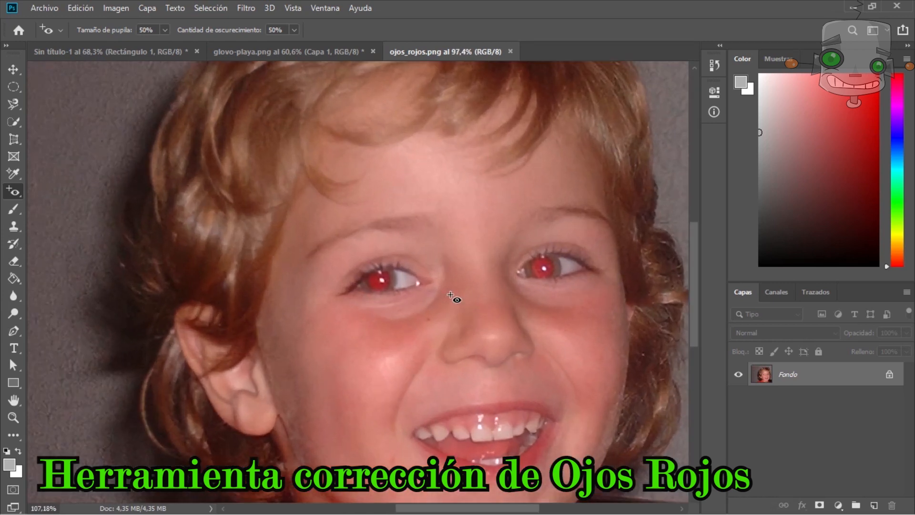
{"action": "scroll", "coordinate": [452, 296], "scroll_direction": "up", "scroll_amount": 3}
{"action": "left_click", "coordinate": [341, 277]}
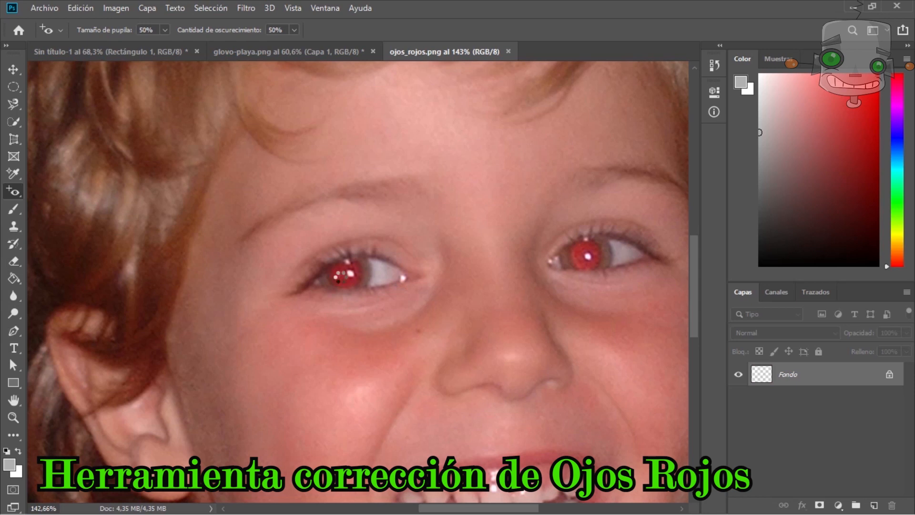
{"action": "left_click", "coordinate": [585, 258]}
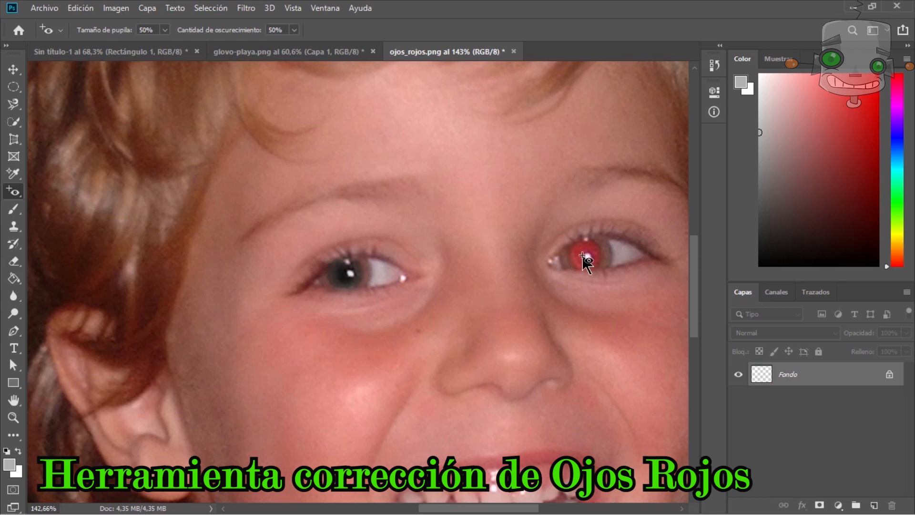
{"action": "scroll", "coordinate": [638, 253], "scroll_direction": "down", "scroll_amount": 3}
{"action": "scroll", "coordinate": [635, 251], "scroll_direction": "down", "scroll_amount": 3}
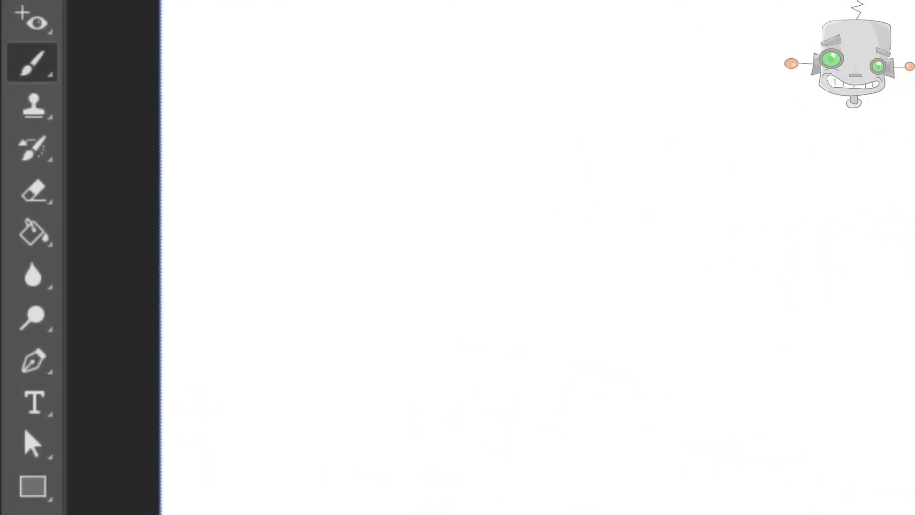
Step: Activate the Brush tool and set the foreground colour to near-black 131212
{"action": "right_click", "coordinate": [47, 71]}
{"action": "left_click", "coordinate": [139, 61]}
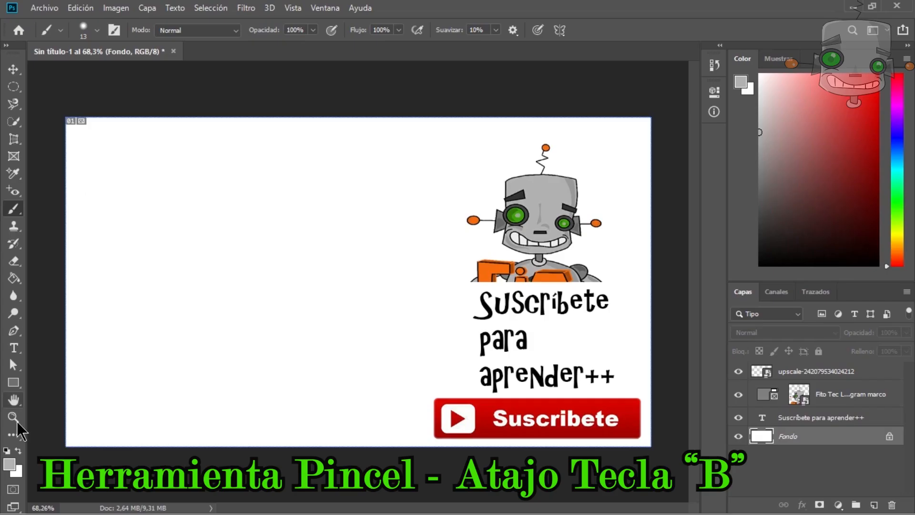
{"action": "left_click", "coordinate": [9, 463]}
{"action": "left_click", "coordinate": [278, 259]}
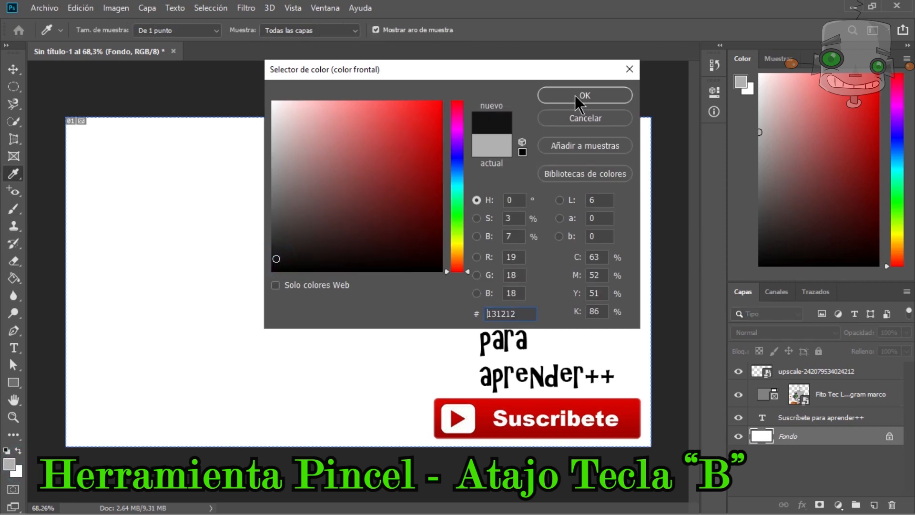
{"action": "left_click", "coordinate": [574, 94]}
Step: Review the brush and opacity options, enable pen pressure for opacity, and paint freehand curves on the blank canvas area
{"action": "left_click", "coordinate": [98, 30]}
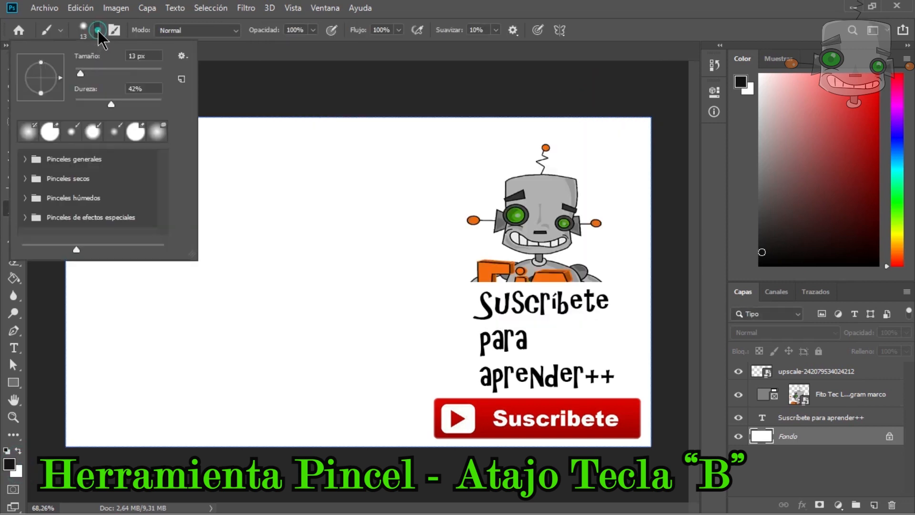
{"action": "left_click", "coordinate": [98, 30]}
{"action": "left_click", "coordinate": [314, 30]}
{"action": "left_click", "coordinate": [314, 30]}
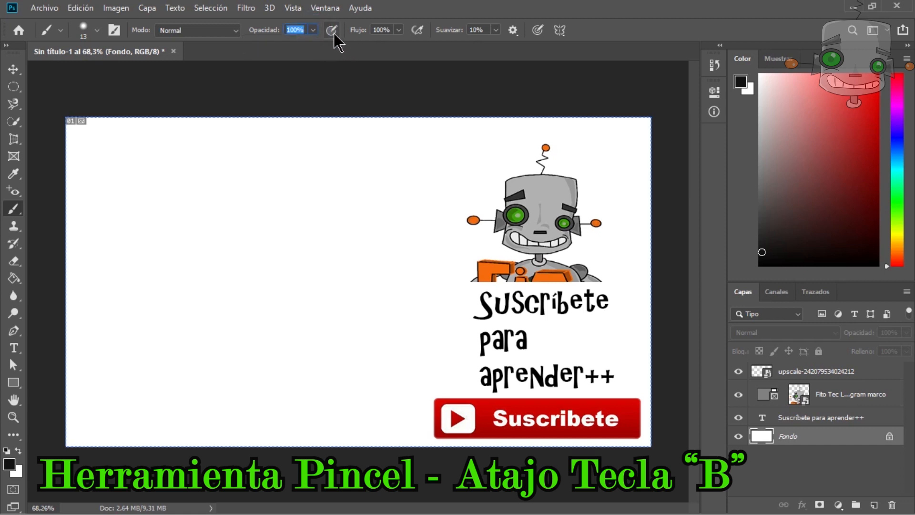
{"action": "left_click", "coordinate": [332, 31]}
{"action": "mouse_move", "coordinate": [185, 170]}
{"action": "left_mouse_down"}
{"action": "mouse_move", "coordinate": [144, 216]}
{"action": "mouse_move", "coordinate": [258, 201]}
{"action": "mouse_move", "coordinate": [240, 240]}
{"action": "mouse_move", "coordinate": [204, 258]}
{"action": "mouse_move", "coordinate": [333, 250]}
{"action": "mouse_move", "coordinate": [204, 282]}
{"action": "mouse_move", "coordinate": [287, 271]}
{"action": "left_mouse_up"}
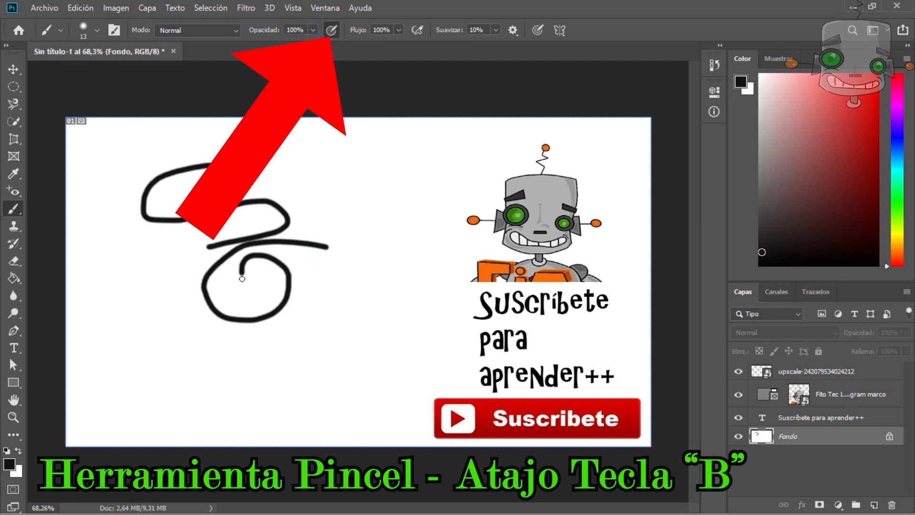
Step: Show the Pinceles panel and paint curved strokes with dry brushes, including Fiesta del pastel definitivo Kyle at 60 px
{"action": "left_click", "coordinate": [322, 8]}
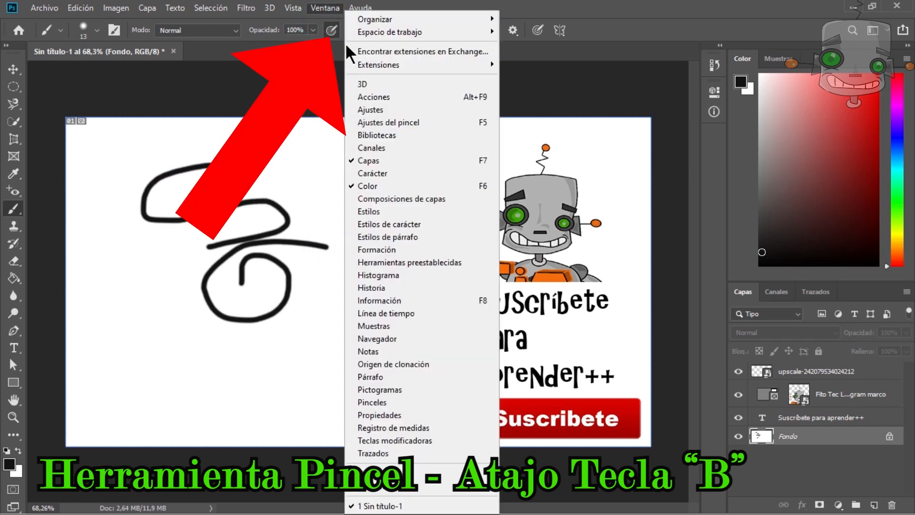
{"action": "left_click", "coordinate": [414, 403]}
{"action": "left_click", "coordinate": [437, 212]}
{"action": "scroll", "coordinate": [555, 238], "scroll_direction": "down", "scroll_amount": 3}
{"action": "scroll", "coordinate": [555, 238], "scroll_direction": "down", "scroll_amount": 1}
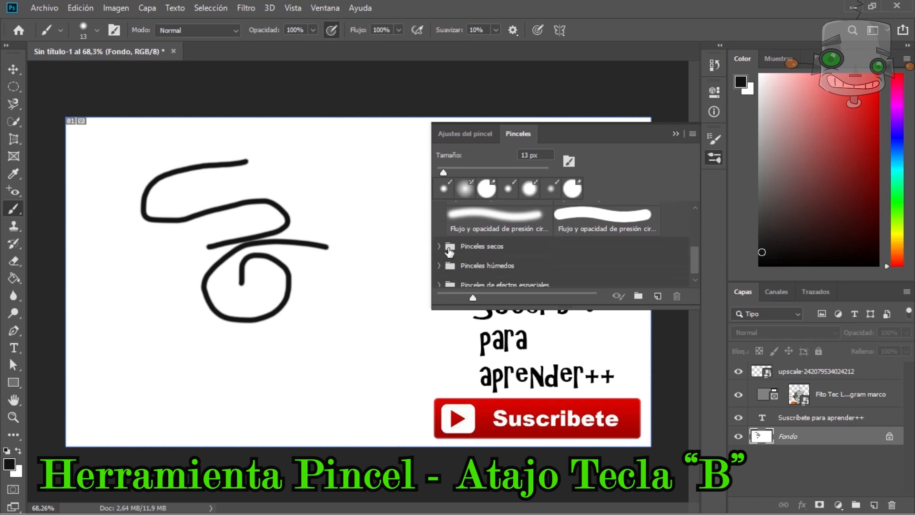
{"action": "left_click", "coordinate": [439, 247]}
{"action": "scroll", "coordinate": [538, 256], "scroll_direction": "down", "scroll_amount": 2}
{"action": "left_click", "coordinate": [524, 263]}
{"action": "mouse_move", "coordinate": [387, 182]}
{"action": "left_mouse_down"}
{"action": "mouse_move", "coordinate": [373, 210]}
{"action": "mouse_move", "coordinate": [372, 260]}
{"action": "mouse_move", "coordinate": [340, 290]}
{"action": "mouse_move", "coordinate": [327, 349]}
{"action": "mouse_move", "coordinate": [190, 366]}
{"action": "mouse_move", "coordinate": [143, 334]}
{"action": "mouse_move", "coordinate": [110, 287]}
{"action": "left_mouse_up"}
Step: Expand the Pinceles de efectos especiales group and paint across the canvas with a Kyle splatter brush
{"action": "scroll", "coordinate": [503, 261], "scroll_direction": "down", "scroll_amount": 2}
{"action": "left_click", "coordinate": [506, 257]}
{"action": "scroll", "coordinate": [457, 262], "scroll_direction": "down", "scroll_amount": 1}
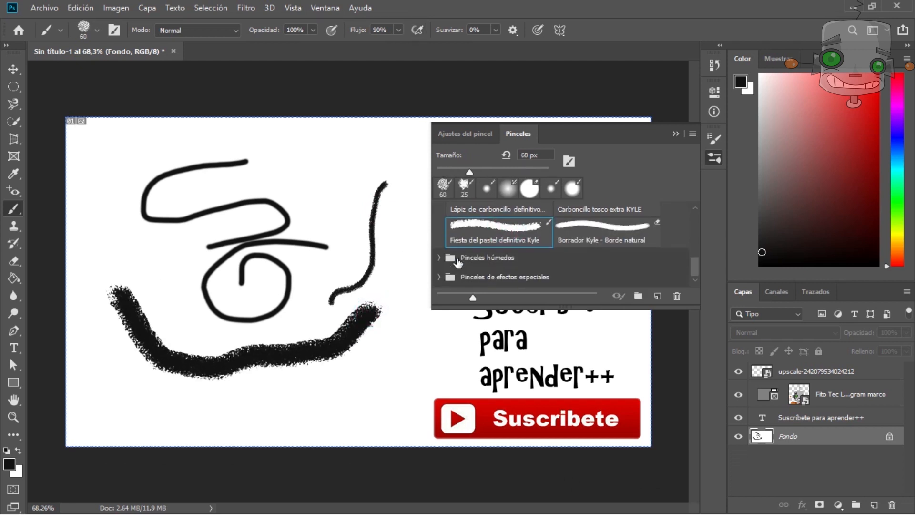
{"action": "scroll", "coordinate": [529, 257], "scroll_direction": "down", "scroll_amount": 5}
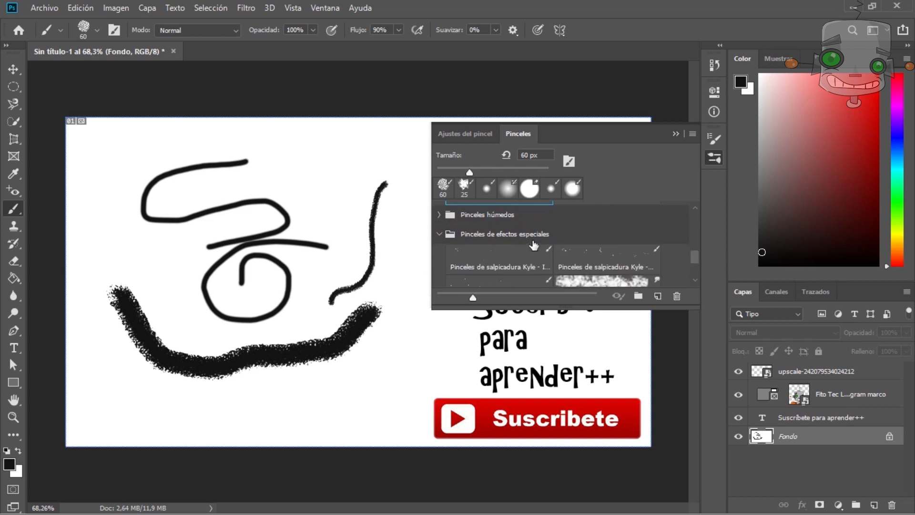
{"action": "left_click", "coordinate": [529, 256]}
{"action": "mouse_move", "coordinate": [395, 148]}
{"action": "left_mouse_down"}
{"action": "mouse_move", "coordinate": [248, 177]}
{"action": "mouse_move", "coordinate": [198, 200]}
{"action": "mouse_move", "coordinate": [152, 191]}
{"action": "left_mouse_up"}
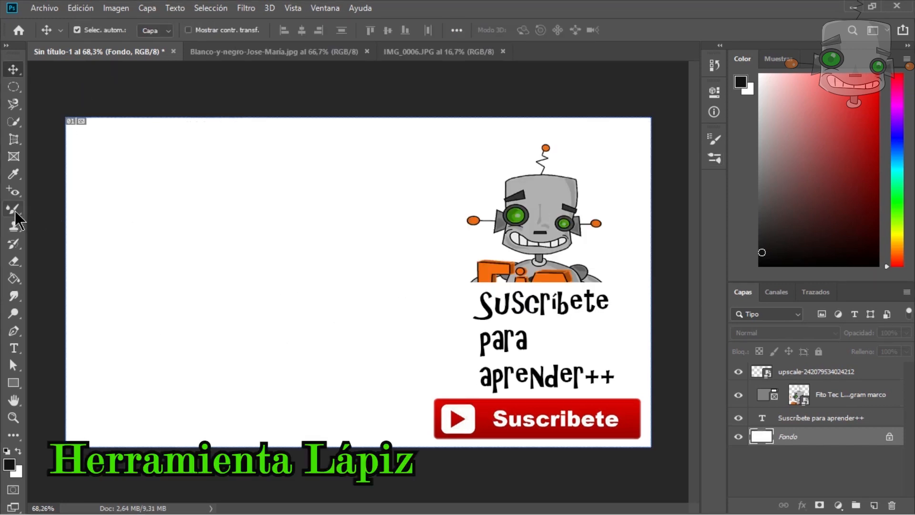
Step: Draw thin 1 px freehand lines on the blank canvas area with the Pencil tool
{"action": "left_click", "coordinate": [14, 209]}
{"action": "left_click", "coordinate": [100, 222]}
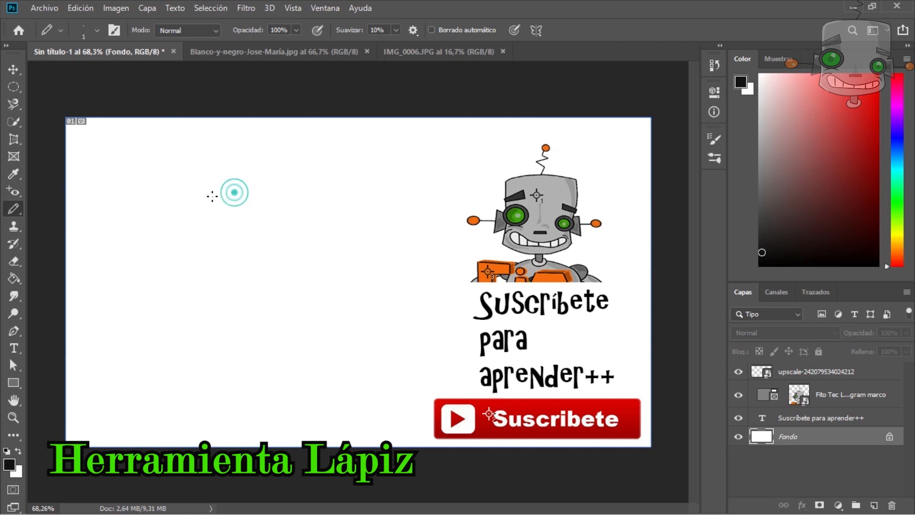
{"action": "left_click_drag", "start_coordinate": [370, 319], "coordinate": [373, 277]}
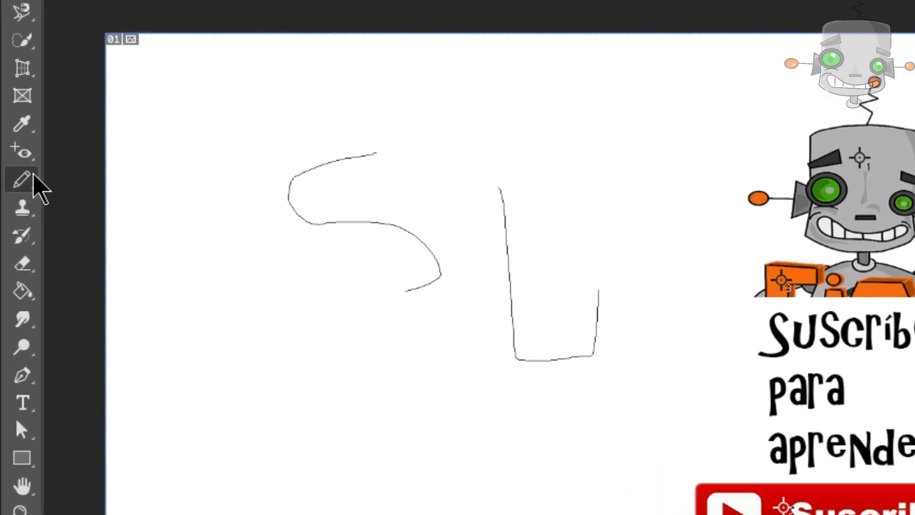
Step: Recolour the cat's orange head and neck fur grey in IMG_0006.JPG with the Color Replacement tool, using black and brush sizes of 87 and 35 px
{"action": "left_click", "coordinate": [34, 177]}
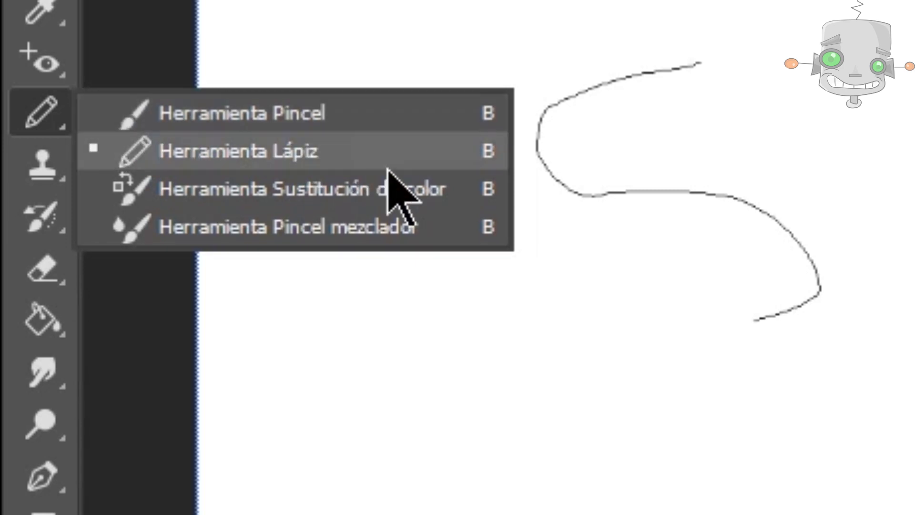
{"action": "left_click", "coordinate": [429, 204]}
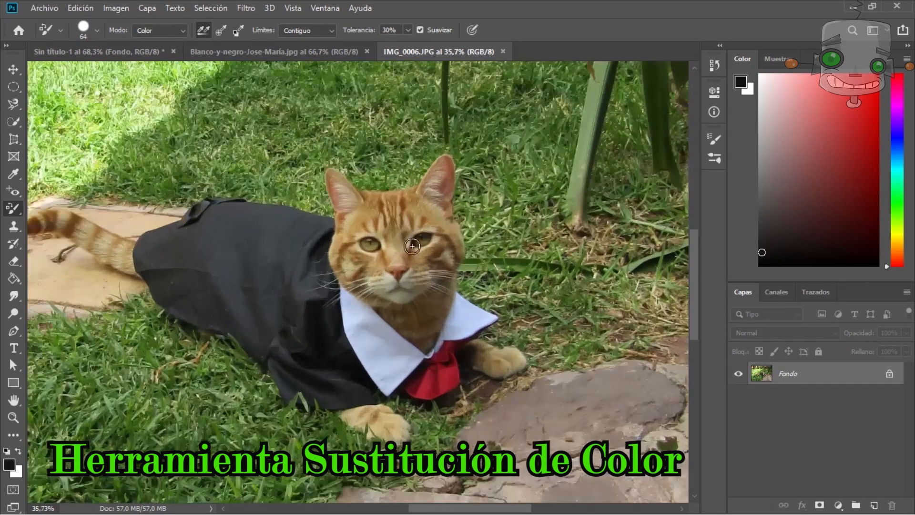
{"action": "left_click", "coordinate": [97, 30]}
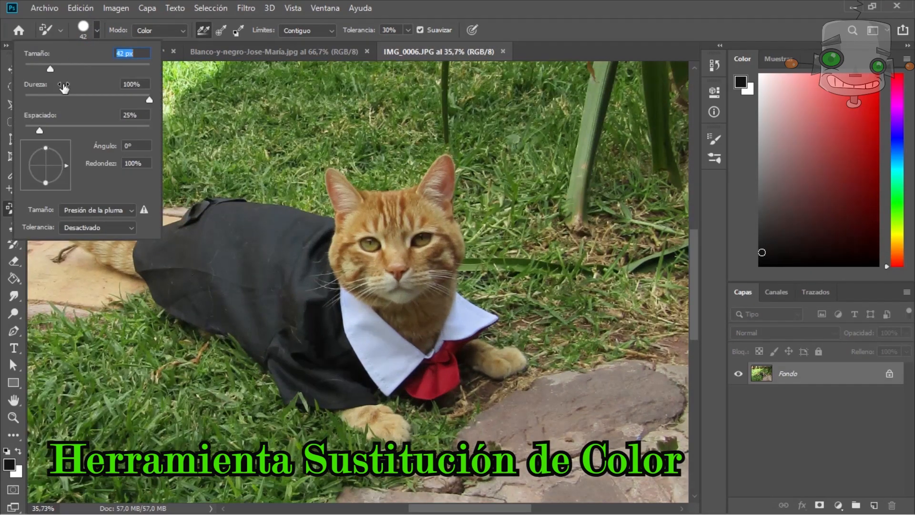
{"action": "left_click", "coordinate": [12, 465]}
{"action": "left_click", "coordinate": [572, 98]}
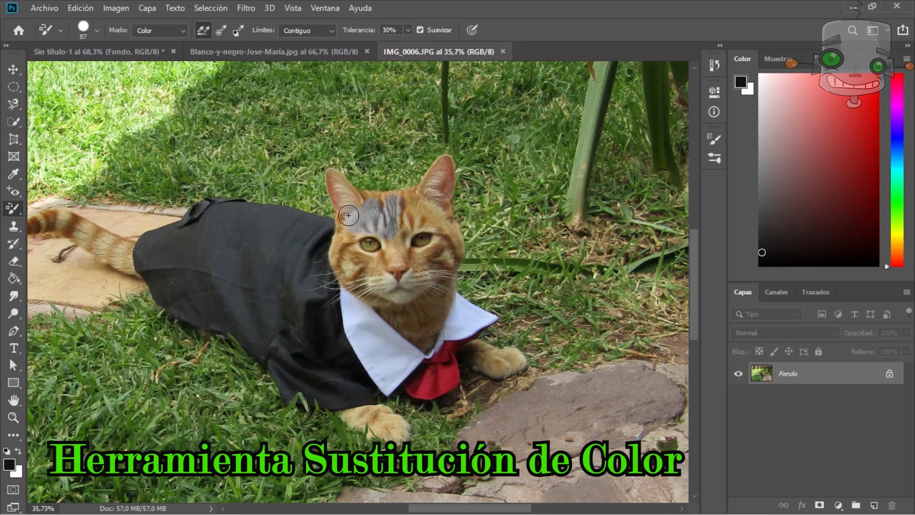
{"action": "scroll", "coordinate": [377, 265], "scroll_direction": "up", "scroll_amount": 3}
{"action": "left_click_drag", "start_coordinate": [465, 155], "coordinate": [444, 133]}
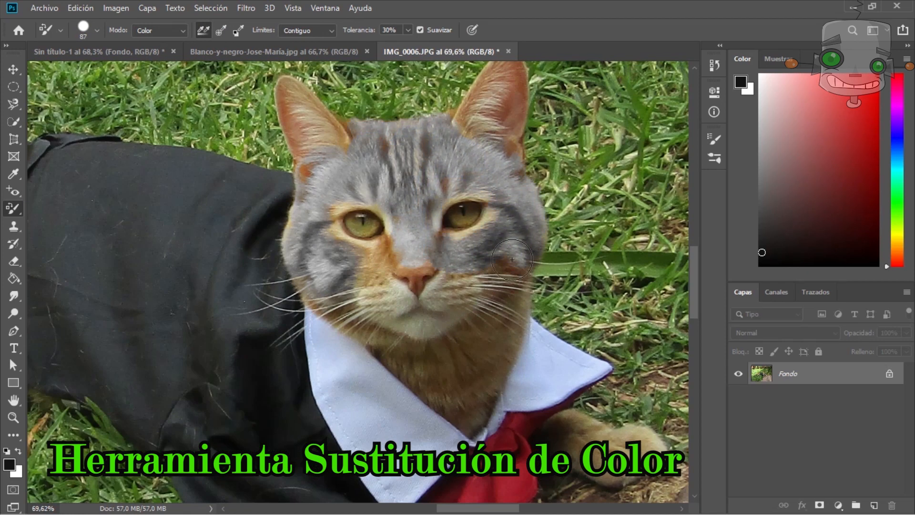
{"action": "right_click", "coordinate": [491, 300], "text": "alt"}
{"action": "mouse_move", "coordinate": [403, 356]}
{"action": "left_mouse_down"}
{"action": "mouse_move", "coordinate": [468, 366]}
{"action": "mouse_move", "coordinate": [371, 342]}
{"action": "left_mouse_up"}
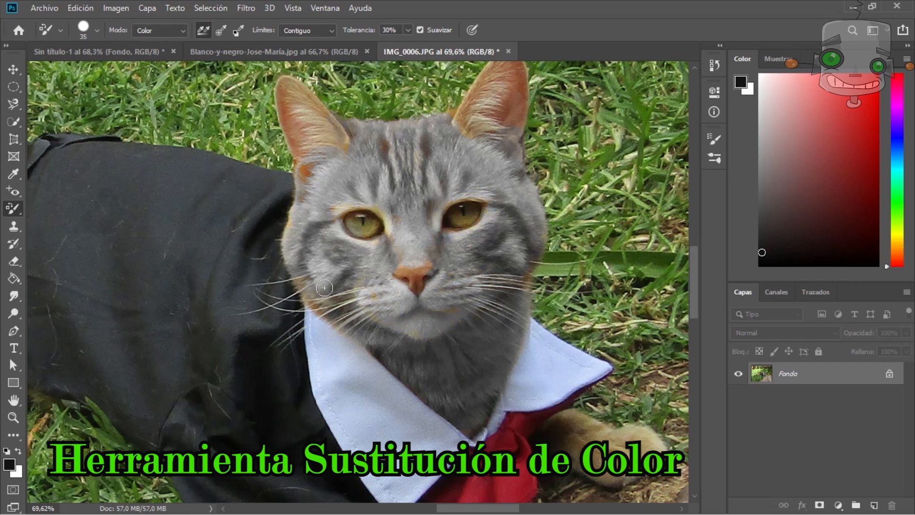
Step: Set the foreground colour to blue and brush over the cat's eye with the Color Replacement tool
{"action": "left_click", "coordinate": [9, 448]}
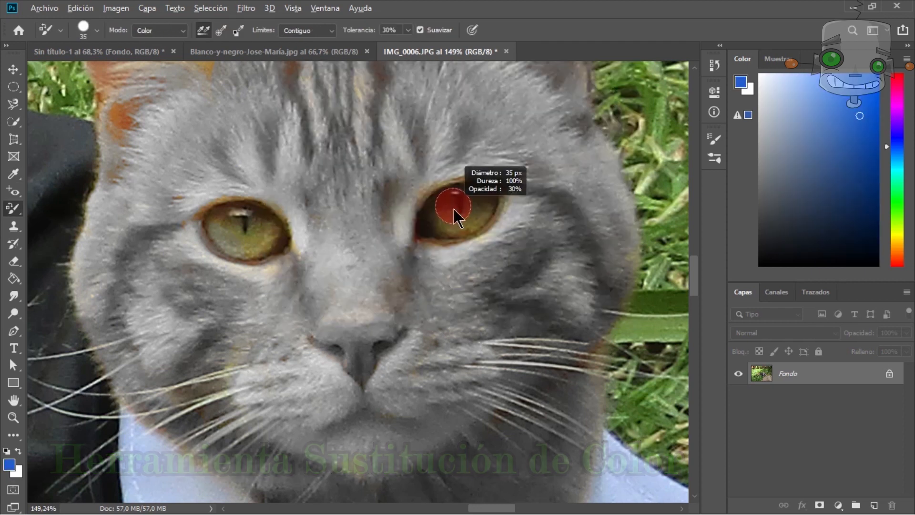
{"action": "left_click_drag", "start_coordinate": [474, 191], "coordinate": [476, 215]}
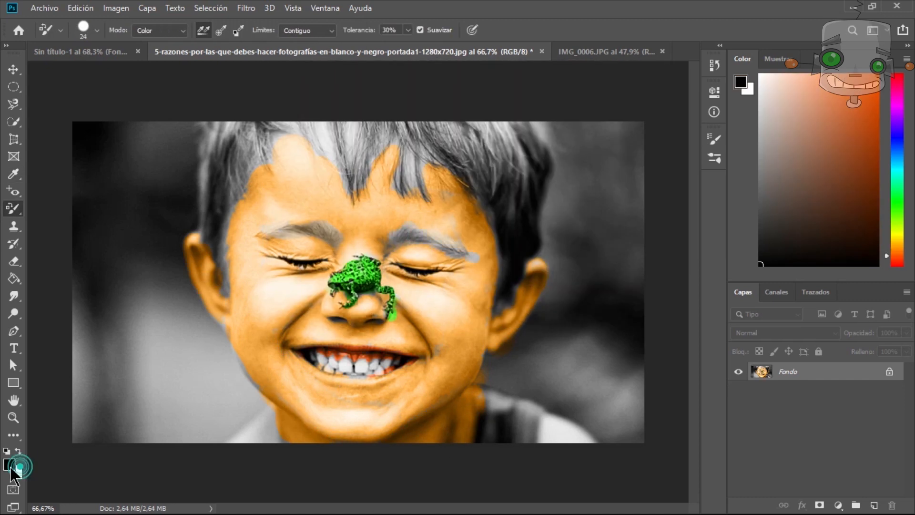
Step: Activate the Mixer Brush tool and set the foreground color to f34814
{"action": "left_click", "coordinate": [14, 469]}
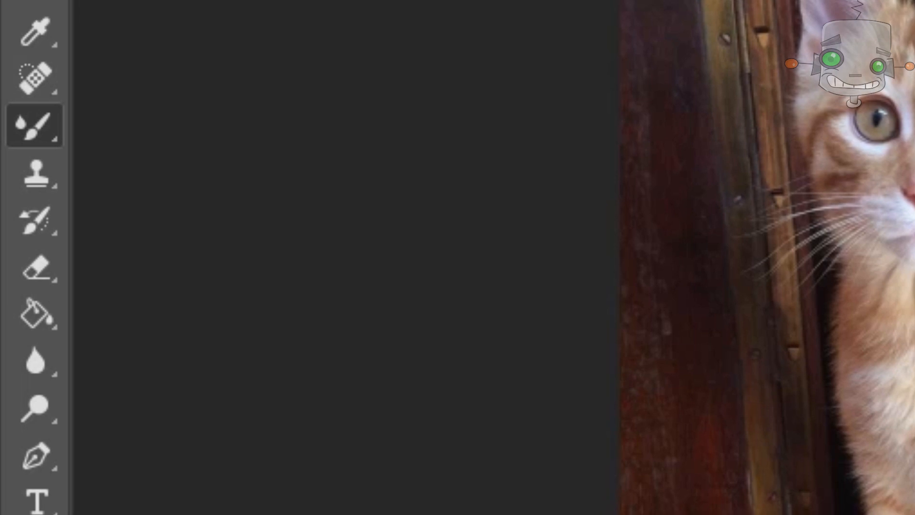
{"action": "left_click", "coordinate": [44, 125]}
{"action": "left_click", "coordinate": [245, 230]}
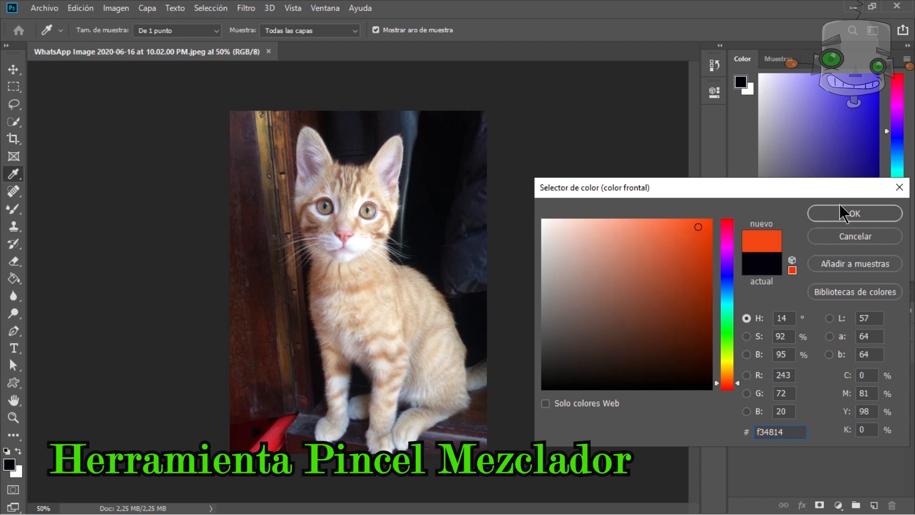
{"action": "left_click", "coordinate": [841, 212]}
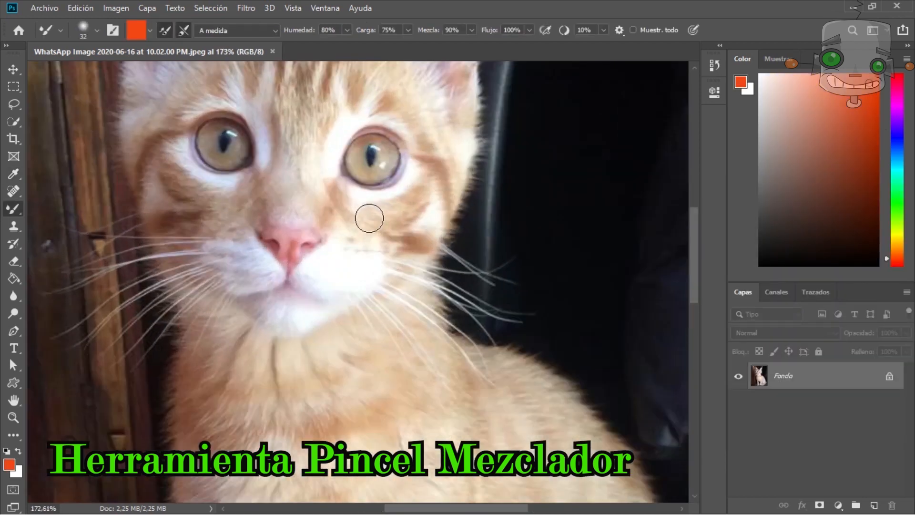
Step: Blend the fur on the cat's face around the eyes, cheeks, nose and forehead with a 17 px Mixer Brush
{"action": "right_click", "coordinate": [384, 236]}
{"action": "key", "text": "Escape"}
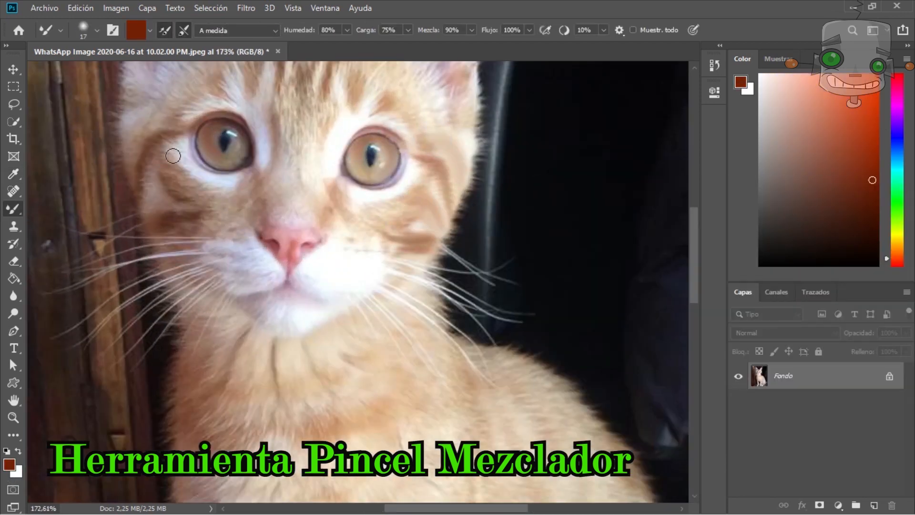
{"action": "left_click_drag", "start_coordinate": [336, 195], "coordinate": [394, 239]}
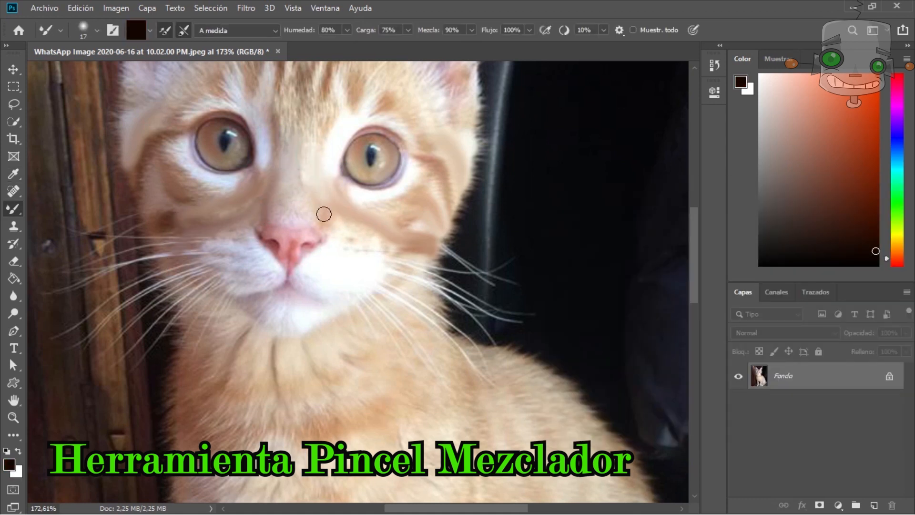
{"action": "mouse_move", "coordinate": [324, 214]}
{"action": "left_mouse_down"}
{"action": "mouse_move", "coordinate": [291, 142]}
{"action": "mouse_move", "coordinate": [290, 219]}
{"action": "mouse_move", "coordinate": [308, 145]}
{"action": "left_mouse_up"}
{"action": "left_click_drag", "start_coordinate": [402, 91], "coordinate": [430, 117]}
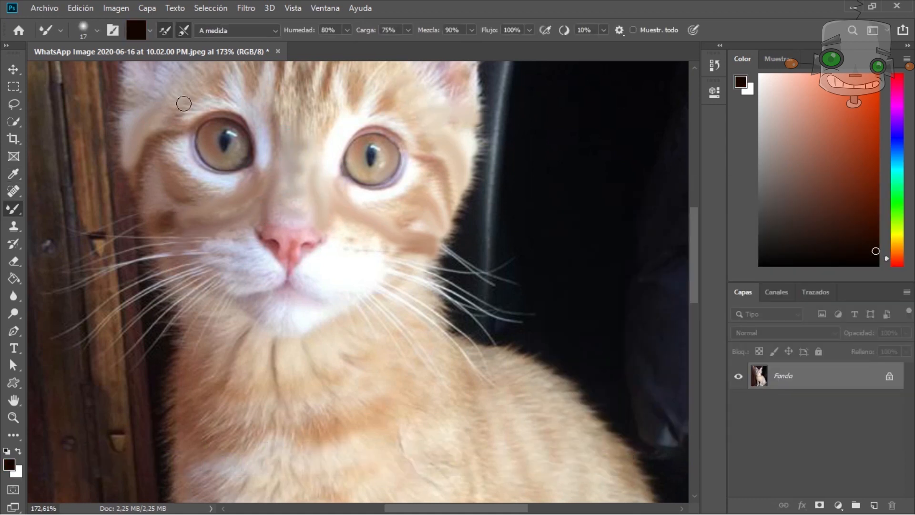
{"action": "left_click_drag", "start_coordinate": [184, 102], "coordinate": [231, 83]}
{"action": "left_click_drag", "start_coordinate": [357, 103], "coordinate": [389, 107]}
{"action": "left_click_drag", "start_coordinate": [240, 306], "coordinate": [385, 250]}
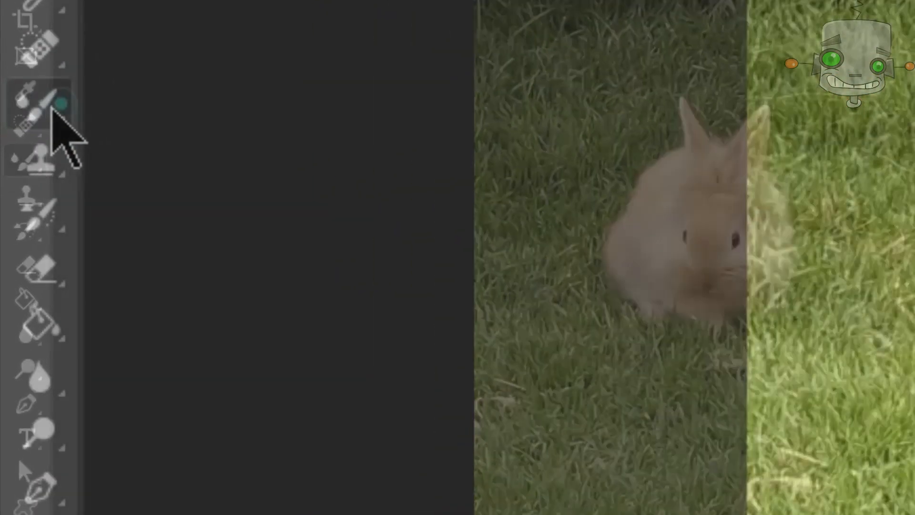
Step: Activate the Clone Stamp tool and set its brush size to 84 px
{"action": "right_click", "coordinate": [13, 208]}
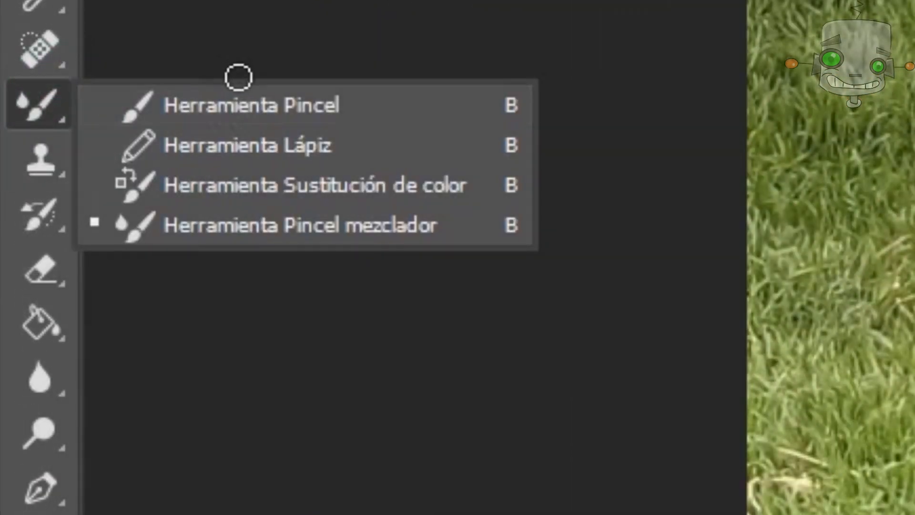
{"action": "right_click", "coordinate": [43, 164]}
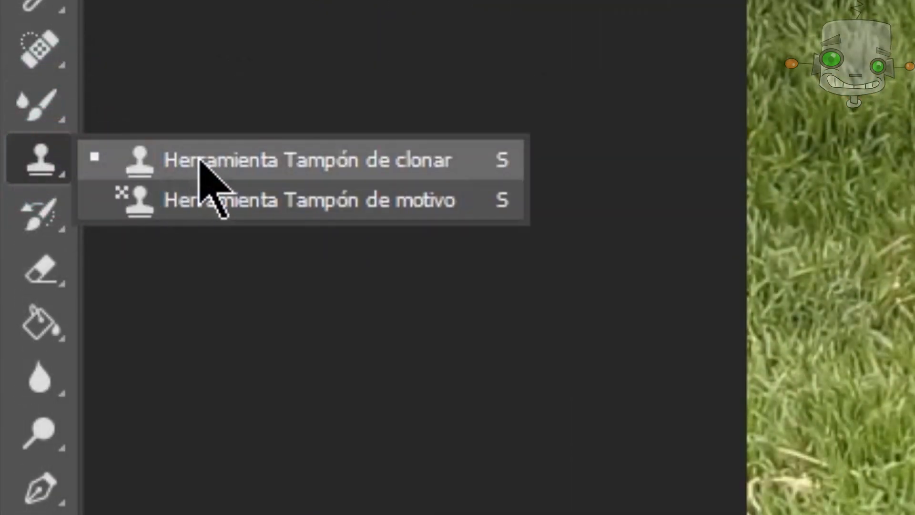
{"action": "left_click", "coordinate": [200, 162]}
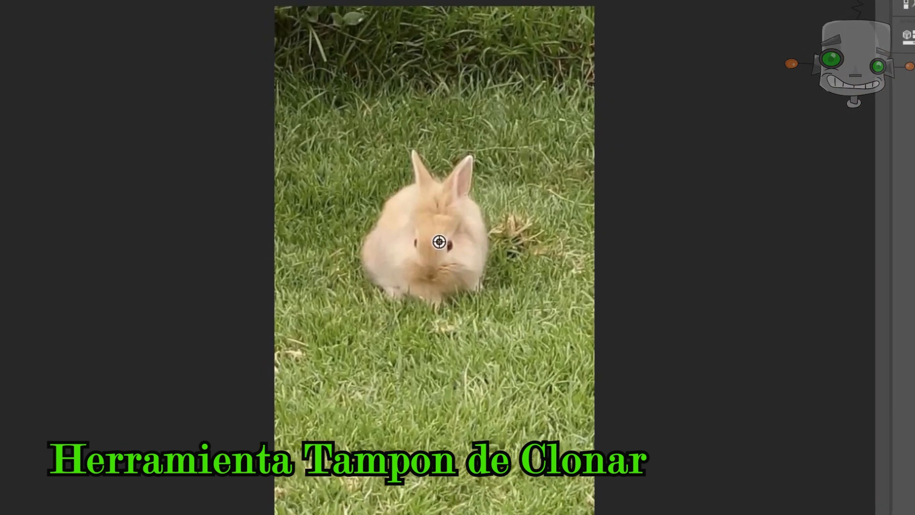
{"action": "right_click", "coordinate": [442, 239]}
{"action": "left_click_drag", "start_coordinate": [556, 281], "coordinate": [579, 282]}
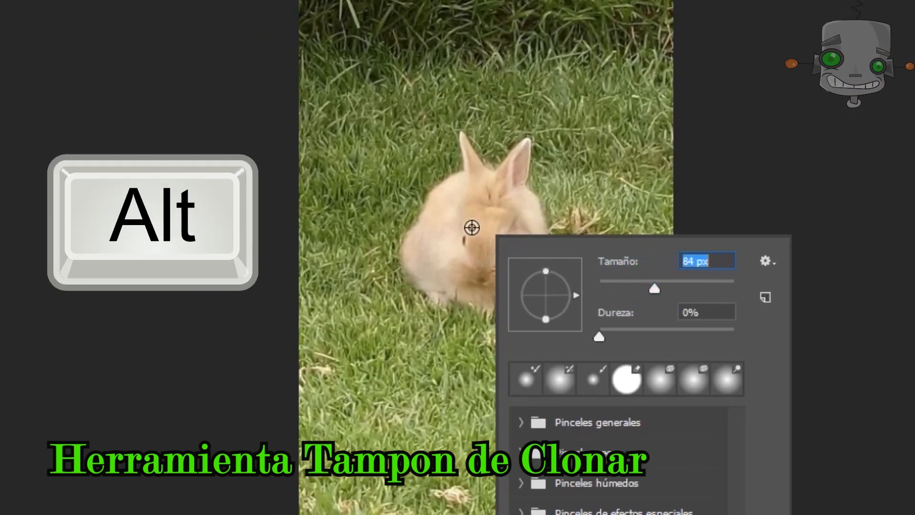
Step: Sample the rabbit's face and paint a cloned copy of the rabbit on the grass below it
{"action": "left_click", "coordinate": [472, 227], "text": "alt"}
{"action": "mouse_move", "coordinate": [478, 397]}
{"action": "left_mouse_down"}
{"action": "mouse_move", "coordinate": [492, 441]}
{"action": "mouse_move", "coordinate": [514, 448]}
{"action": "left_mouse_up"}
{"action": "mouse_move", "coordinate": [512, 376]}
{"action": "left_mouse_down"}
{"action": "mouse_move", "coordinate": [466, 348]}
{"action": "mouse_move", "coordinate": [444, 382]}
{"action": "mouse_move", "coordinate": [443, 481]}
{"action": "left_mouse_up"}
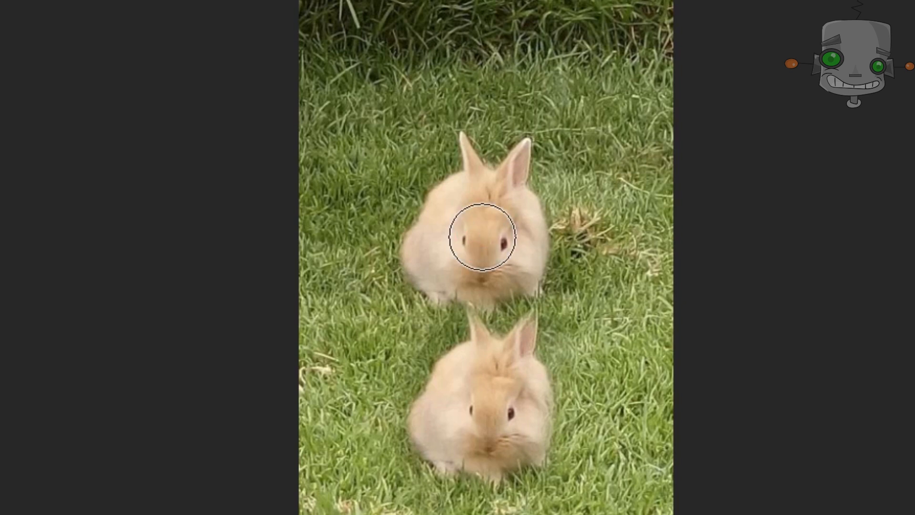
{"action": "mouse_move", "coordinate": [603, 510]}
{"action": "left_mouse_down"}
{"action": "mouse_move", "coordinate": [614, 441]}
{"action": "mouse_move", "coordinate": [590, 513]}
{"action": "left_mouse_up"}
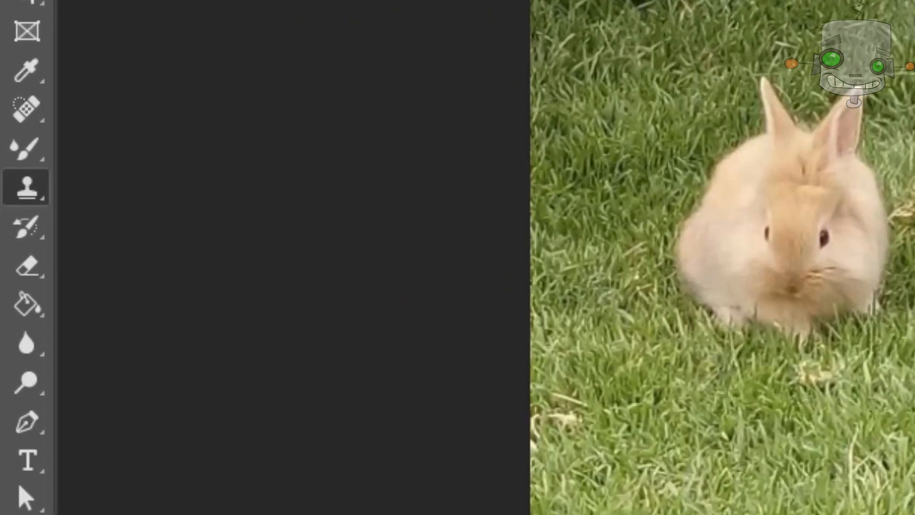
Step: Activate the Pattern Stamp tool and replace its current patterns with the rock pattern set
{"action": "right_click", "coordinate": [27, 183]}
{"action": "left_click", "coordinate": [310, 210]}
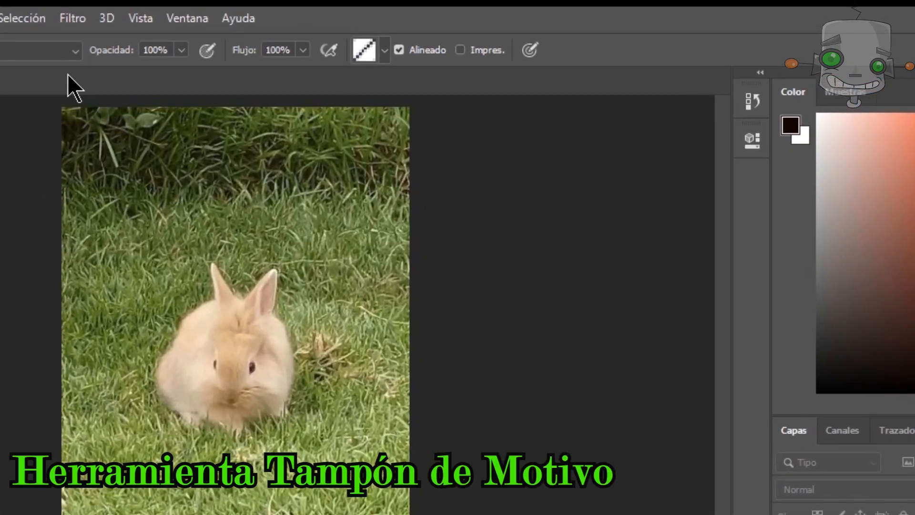
{"action": "left_click", "coordinate": [427, 39]}
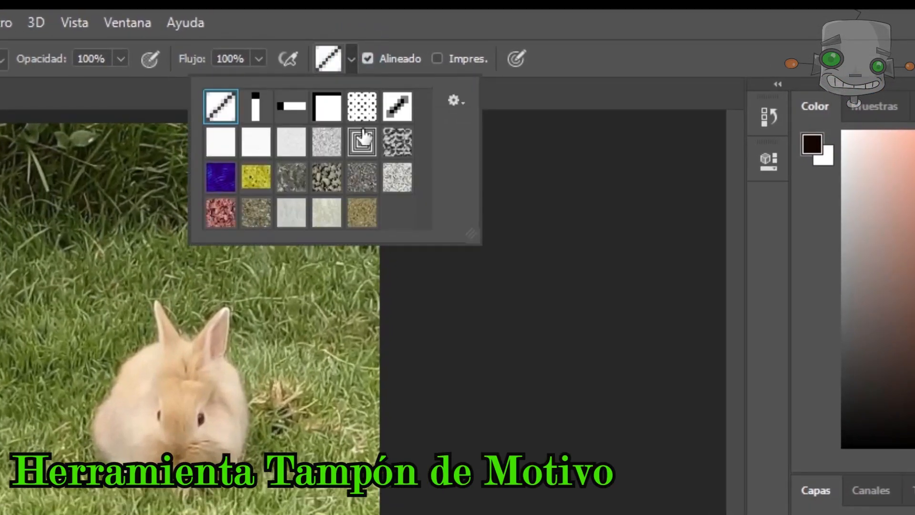
{"action": "left_click", "coordinate": [455, 101]}
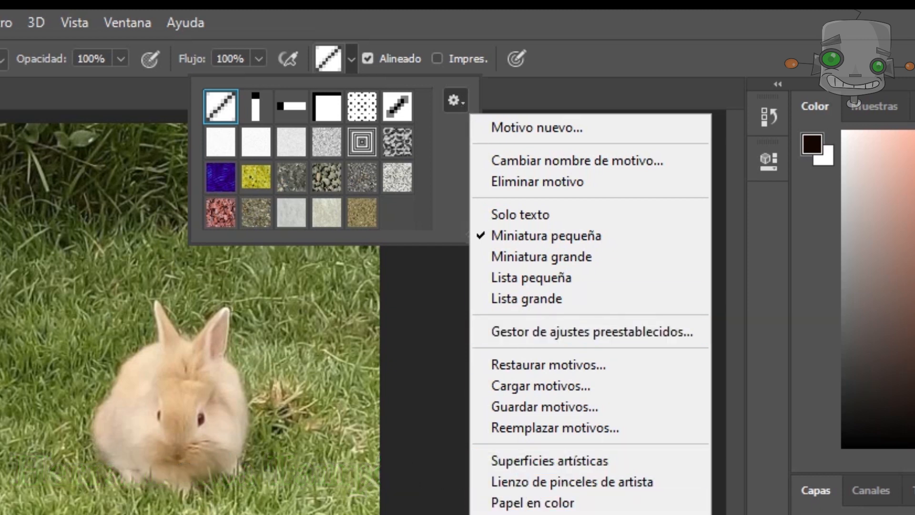
{"action": "left_click", "coordinate": [548, 514]}
{"action": "left_click", "coordinate": [286, 345]}
{"action": "left_click", "coordinate": [367, 344]}
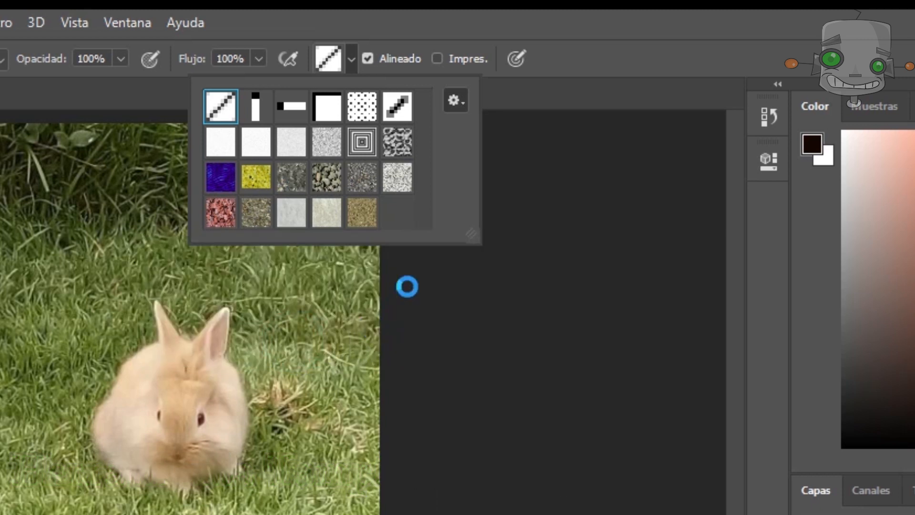
Step: Choose the pebble pattern and paint it over the grass around the rabbit with a 76 px soft brush
{"action": "left_click", "coordinate": [265, 116]}
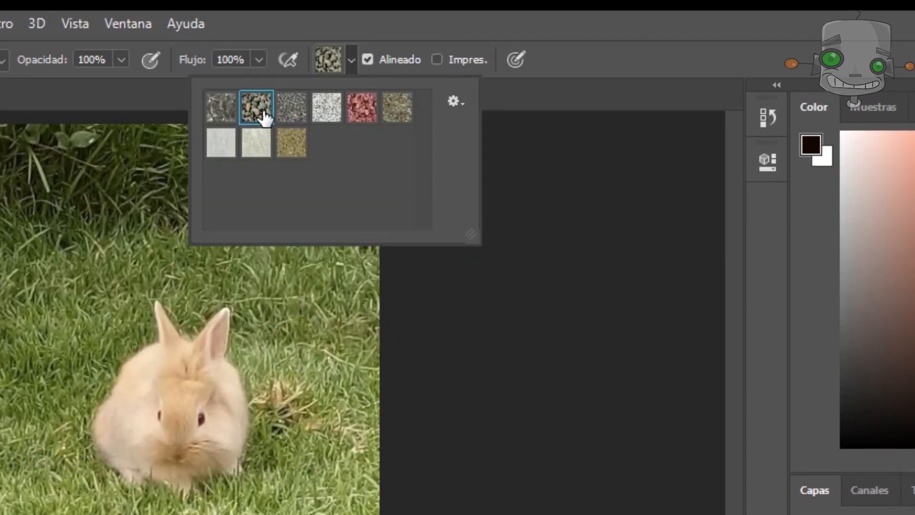
{"action": "left_click", "coordinate": [352, 59]}
{"action": "right_click", "coordinate": [453, 356]}
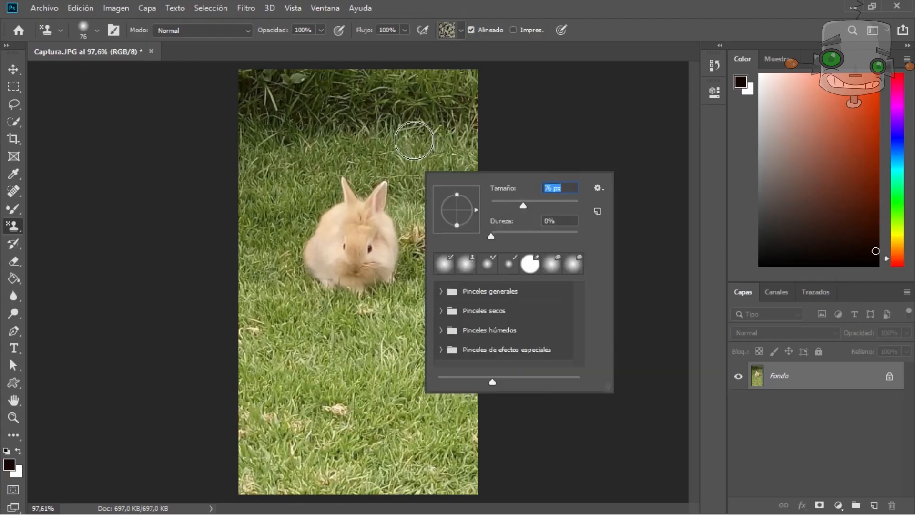
{"action": "mouse_move", "coordinate": [267, 312]}
{"action": "left_mouse_down"}
{"action": "mouse_move", "coordinate": [375, 316]}
{"action": "mouse_move", "coordinate": [416, 347]}
{"action": "mouse_move", "coordinate": [277, 344]}
{"action": "mouse_move", "coordinate": [248, 327]}
{"action": "mouse_move", "coordinate": [275, 222]}
{"action": "mouse_move", "coordinate": [337, 316]}
{"action": "mouse_move", "coordinate": [418, 273]}
{"action": "mouse_move", "coordinate": [460, 293]}
{"action": "mouse_move", "coordinate": [433, 210]}
{"action": "mouse_move", "coordinate": [468, 181]}
{"action": "mouse_move", "coordinate": [371, 152]}
{"action": "mouse_move", "coordinate": [391, 142]}
{"action": "mouse_move", "coordinate": [301, 201]}
{"action": "mouse_move", "coordinate": [256, 153]}
{"action": "mouse_move", "coordinate": [269, 143]}
{"action": "mouse_move", "coordinate": [407, 130]}
{"action": "mouse_move", "coordinate": [299, 141]}
{"action": "mouse_move", "coordinate": [257, 375]}
{"action": "mouse_move", "coordinate": [460, 384]}
{"action": "mouse_move", "coordinate": [451, 375]}
{"action": "mouse_move", "coordinate": [464, 442]}
{"action": "mouse_move", "coordinate": [369, 454]}
{"action": "mouse_move", "coordinate": [305, 491]}
{"action": "mouse_move", "coordinate": [251, 403]}
{"action": "mouse_move", "coordinate": [330, 299]}
{"action": "left_mouse_up"}
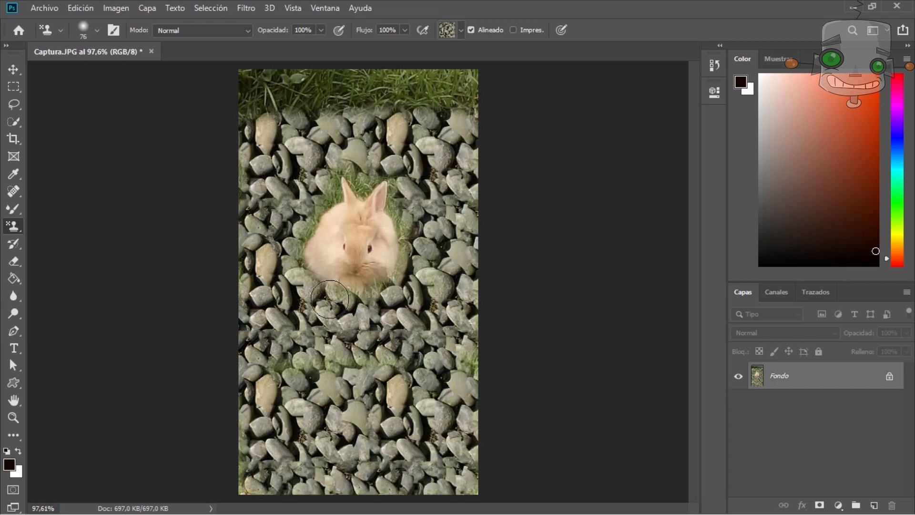
{"action": "left_click_drag", "start_coordinate": [293, 218], "coordinate": [325, 189]}
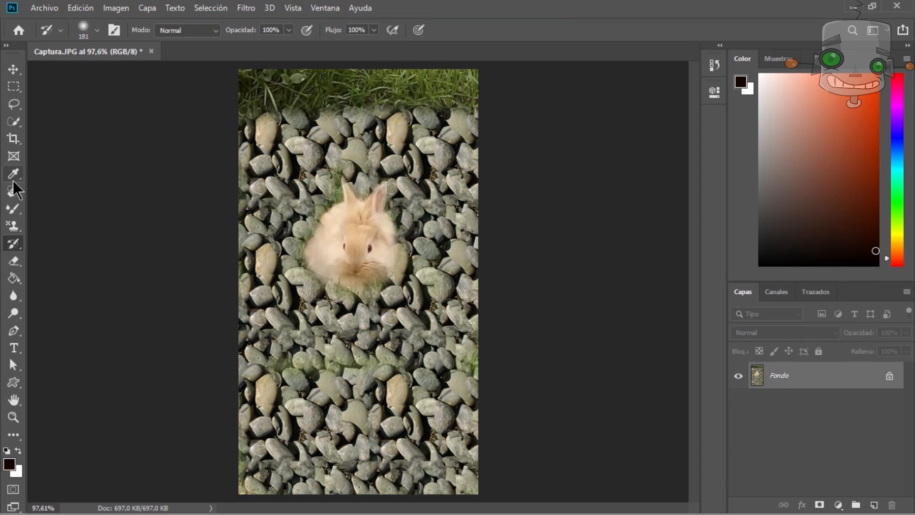
Step: Restore the original grass over the painted pebbles using the History Brush tool at 159 px
{"action": "left_click", "coordinate": [16, 228]}
{"action": "left_click", "coordinate": [14, 243]}
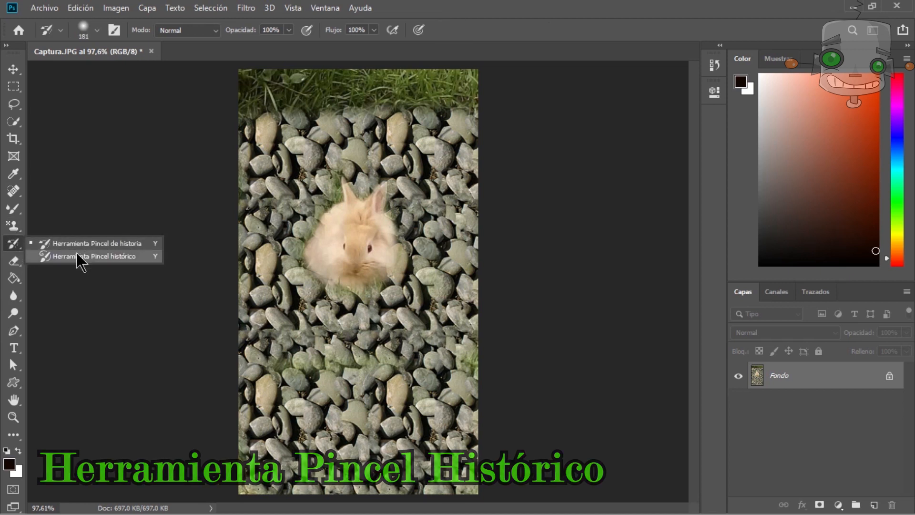
{"action": "left_click", "coordinate": [118, 243]}
{"action": "right_click", "coordinate": [164, 211]}
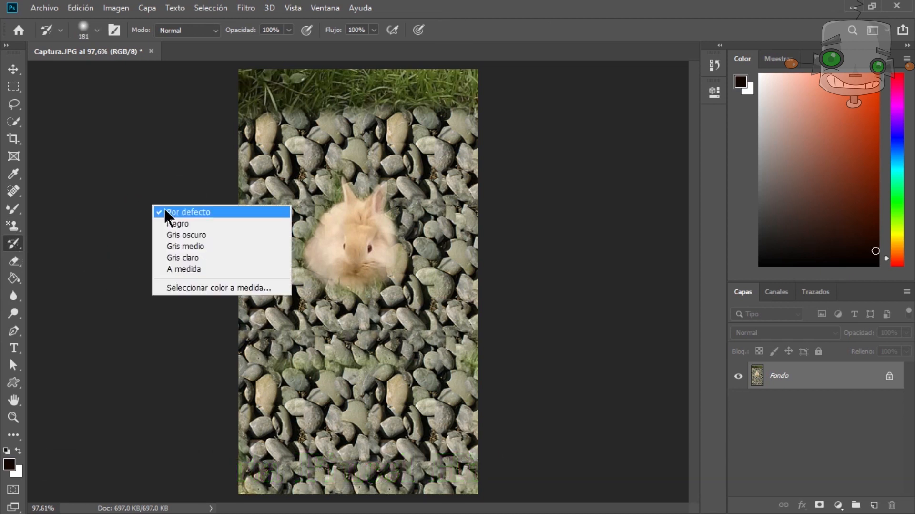
{"action": "right_click", "coordinate": [272, 159]}
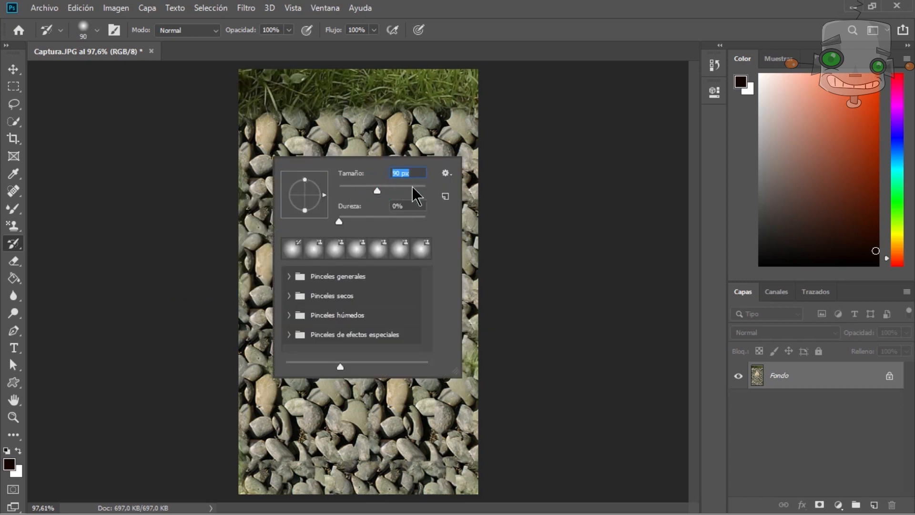
{"action": "mouse_move", "coordinate": [448, 119]}
{"action": "left_mouse_down"}
{"action": "mouse_move", "coordinate": [255, 134]}
{"action": "mouse_move", "coordinate": [414, 169]}
{"action": "mouse_move", "coordinate": [417, 205]}
{"action": "mouse_move", "coordinate": [307, 220]}
{"action": "mouse_move", "coordinate": [291, 231]}
{"action": "mouse_move", "coordinate": [499, 255]}
{"action": "mouse_move", "coordinate": [359, 284]}
{"action": "mouse_move", "coordinate": [233, 377]}
{"action": "mouse_move", "coordinate": [388, 379]}
{"action": "mouse_move", "coordinate": [512, 442]}
{"action": "mouse_move", "coordinate": [307, 477]}
{"action": "mouse_move", "coordinate": [538, 488]}
{"action": "left_mouse_up"}
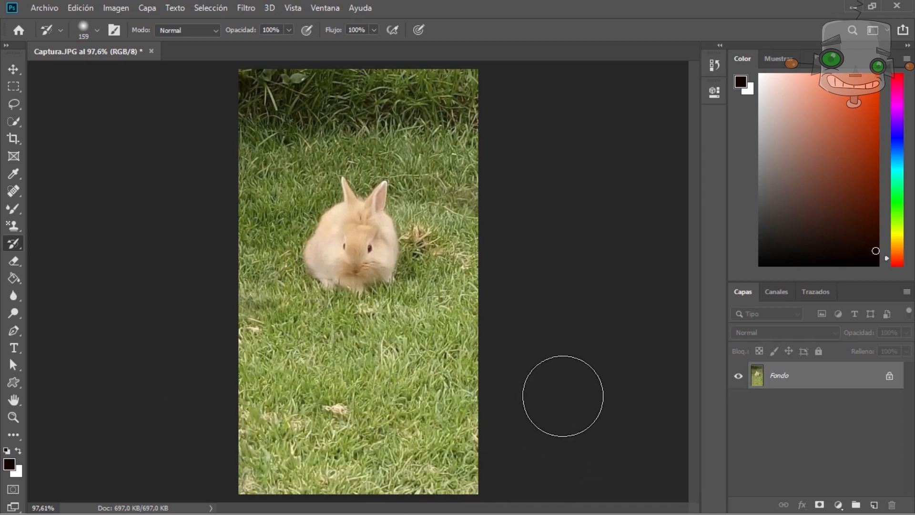
Step: Erase strokes on the grass below the rabbit with the Eraser tool, first at 13 px and again with a larger brush
{"action": "left_click", "coordinate": [12, 264]}
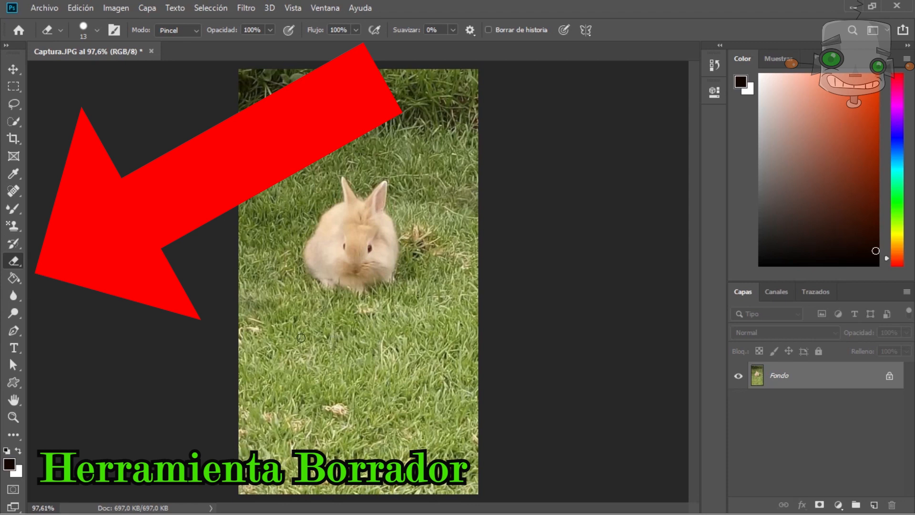
{"action": "left_click_drag", "start_coordinate": [301, 337], "coordinate": [396, 359]}
{"action": "right_click", "coordinate": [398, 362]}
{"action": "left_click_drag", "start_coordinate": [443, 327], "coordinate": [458, 327]}
{"action": "key", "text": "Return"}
{"action": "mouse_move", "coordinate": [401, 364]}
{"action": "left_mouse_down"}
{"action": "mouse_move", "coordinate": [262, 437]}
{"action": "mouse_move", "coordinate": [398, 477]}
{"action": "left_mouse_up"}
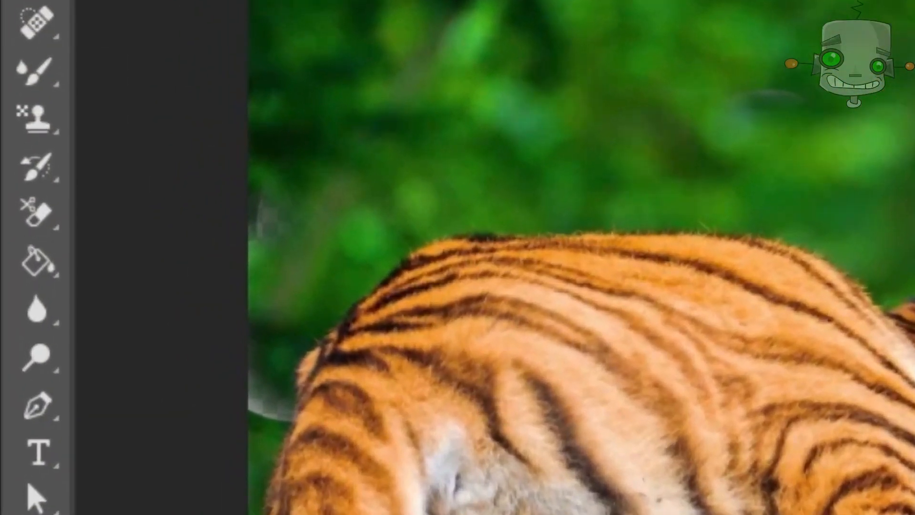
Step: Erase the green background beside the tiger's hindquarters with the Background Eraser at 158 px and 27% tolerance
{"action": "left_click", "coordinate": [53, 233]}
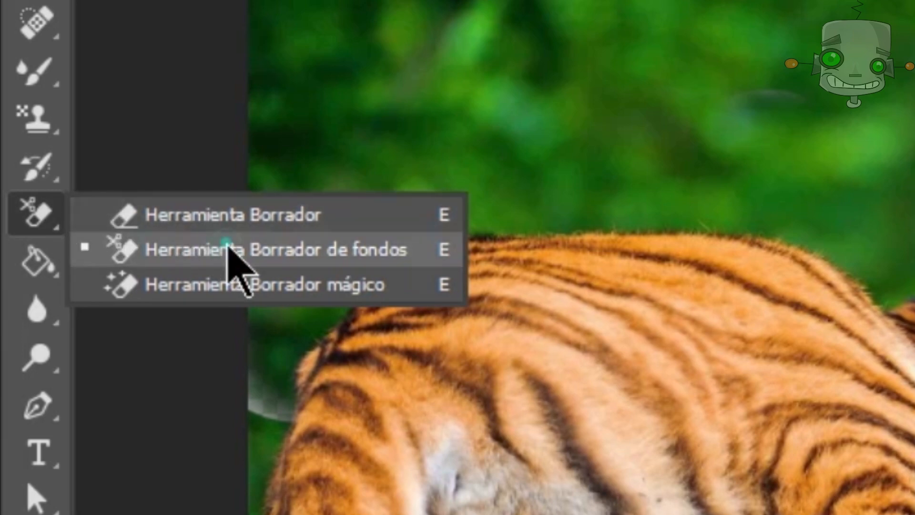
{"action": "left_click", "coordinate": [229, 249]}
{"action": "left_click_drag", "start_coordinate": [143, 243], "coordinate": [105, 276]}
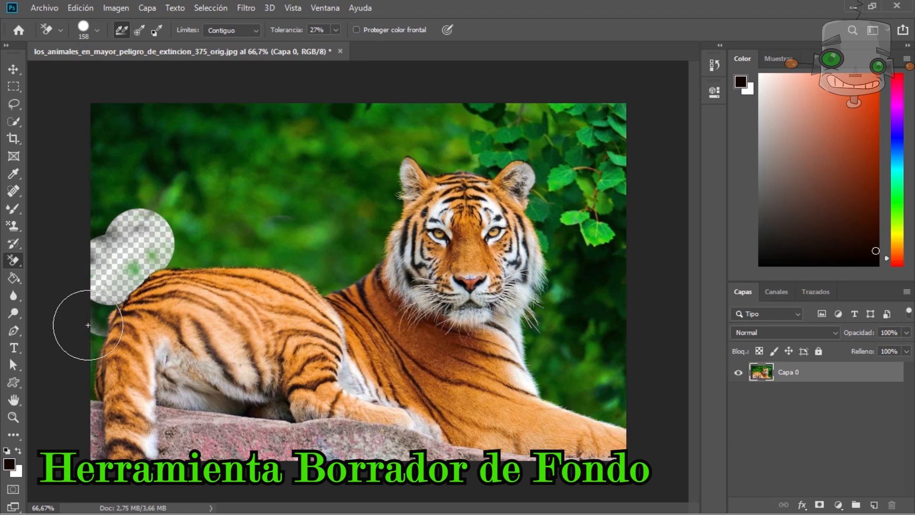
{"action": "left_click_drag", "start_coordinate": [95, 323], "coordinate": [104, 289]}
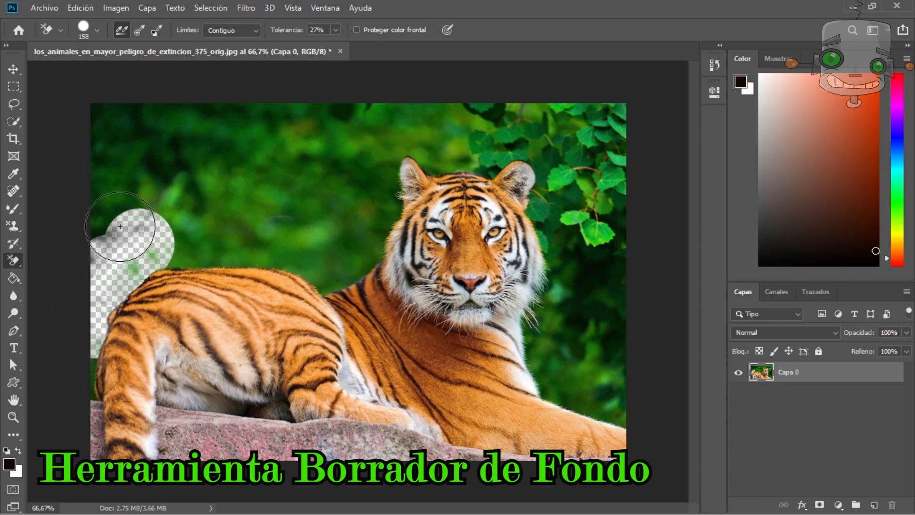
{"action": "left_click_drag", "start_coordinate": [161, 245], "coordinate": [194, 243]}
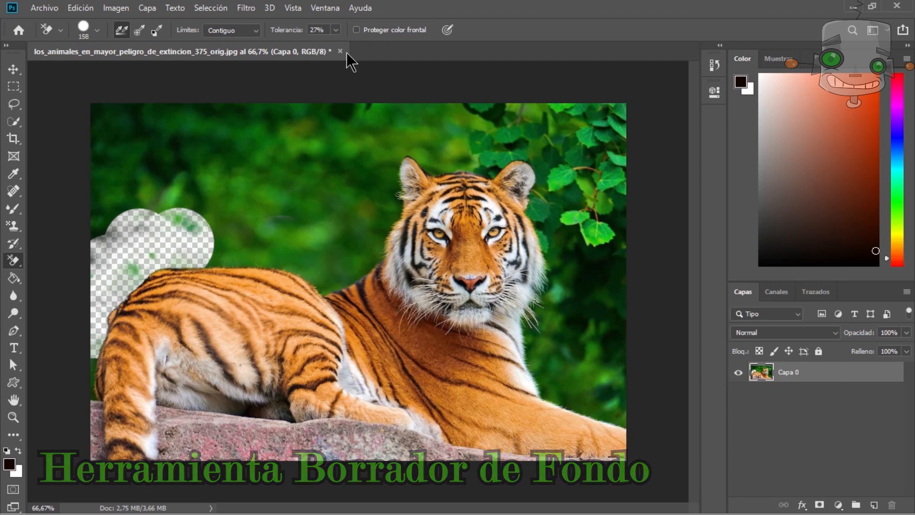
Step: Erase more background along the tiger's back at 100% tolerance and again at 1% tolerance
{"action": "left_click", "coordinate": [336, 30]}
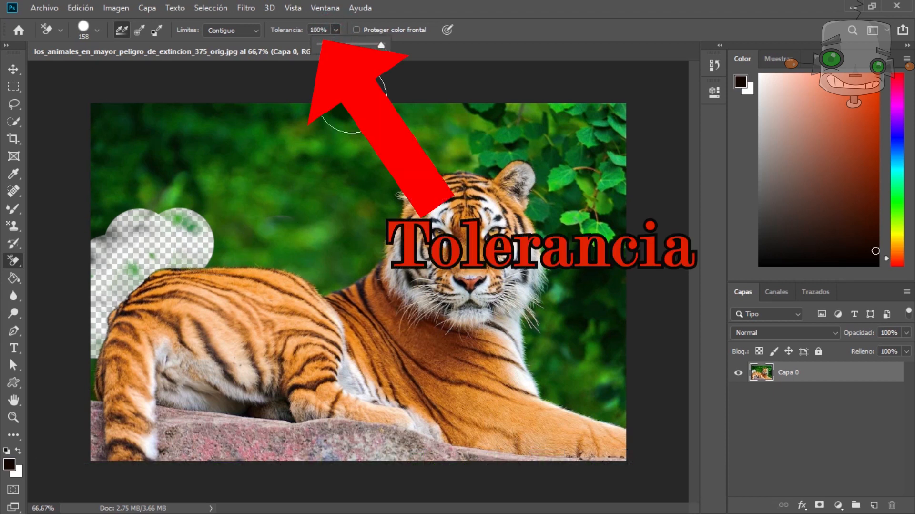
{"action": "mouse_move", "coordinate": [250, 236]}
{"action": "left_mouse_down"}
{"action": "mouse_move", "coordinate": [172, 247]}
{"action": "mouse_move", "coordinate": [128, 295]}
{"action": "mouse_move", "coordinate": [150, 254]}
{"action": "left_mouse_up"}
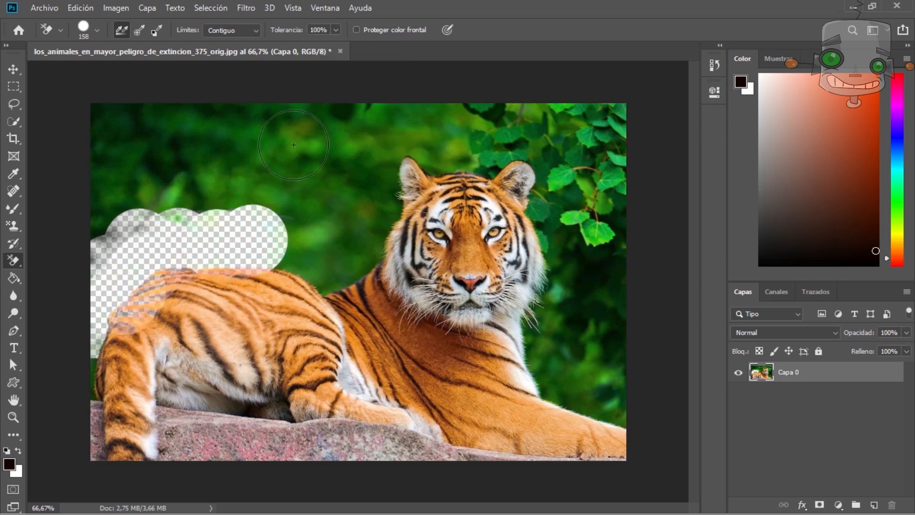
{"action": "left_click", "coordinate": [337, 29]}
{"action": "left_click_drag", "start_coordinate": [337, 45], "coordinate": [297, 48]}
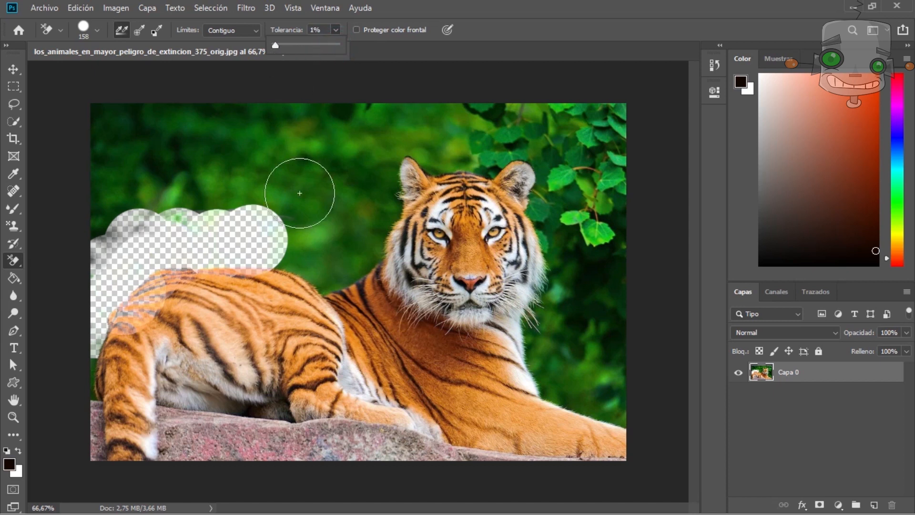
{"action": "left_click_drag", "start_coordinate": [282, 252], "coordinate": [295, 262]}
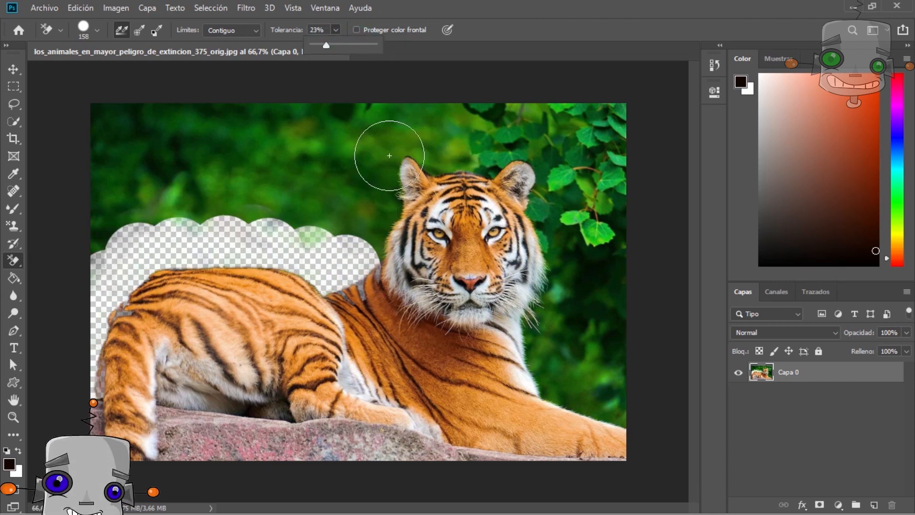
Step: Erase the background around the tiger's head and down its right side with the Background Eraser at 23% tolerance, reducing the brush to 99 px
{"action": "left_click_drag", "start_coordinate": [391, 155], "coordinate": [387, 202]}
{"action": "right_click", "coordinate": [389, 220]}
{"action": "left_click", "coordinate": [463, 245]}
{"action": "mouse_move", "coordinate": [419, 147]}
{"action": "left_mouse_down"}
{"action": "mouse_move", "coordinate": [535, 164]}
{"action": "mouse_move", "coordinate": [543, 371]}
{"action": "mouse_move", "coordinate": [610, 406]}
{"action": "mouse_move", "coordinate": [546, 272]}
{"action": "left_mouse_up"}
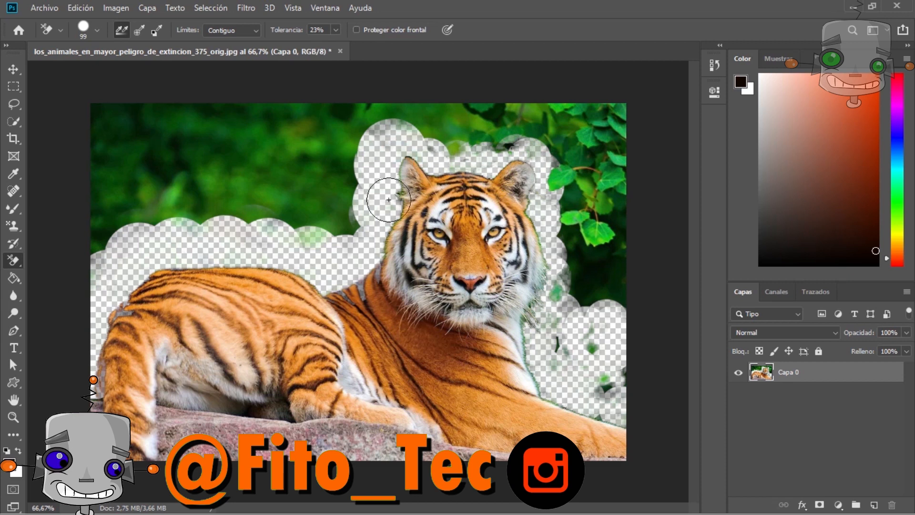
Step: Restore the damaged fur along the tiger's back and hindquarters using the History Brush at 150 px and 100% opacity
{"action": "left_click", "coordinate": [15, 249]}
{"action": "mouse_move", "coordinate": [365, 293]}
{"action": "left_mouse_down"}
{"action": "mouse_move", "coordinate": [363, 311]}
{"action": "mouse_move", "coordinate": [346, 308]}
{"action": "left_mouse_up"}
{"action": "left_click_drag", "start_coordinate": [125, 314], "coordinate": [106, 376]}
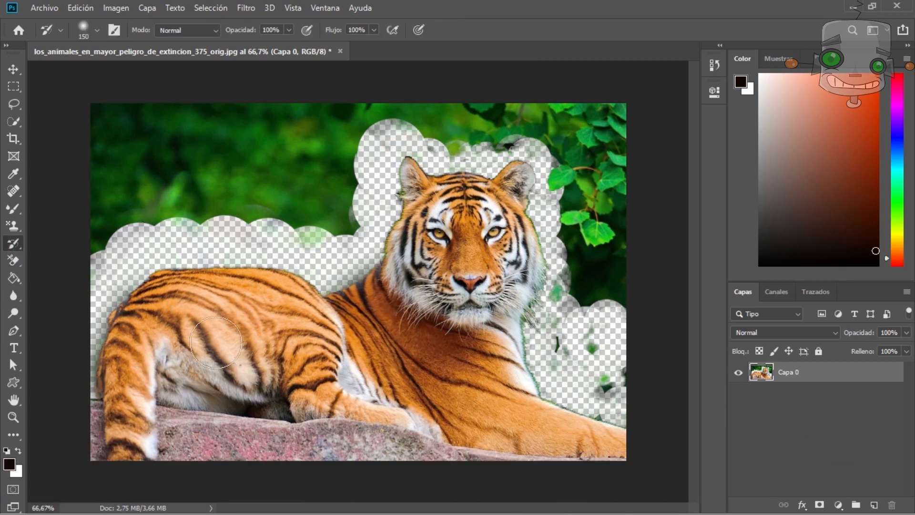
Step: Remove the green background left around the tiger with the regular Eraser tool, adjusting its brush before erasing
{"action": "left_click", "coordinate": [14, 261]}
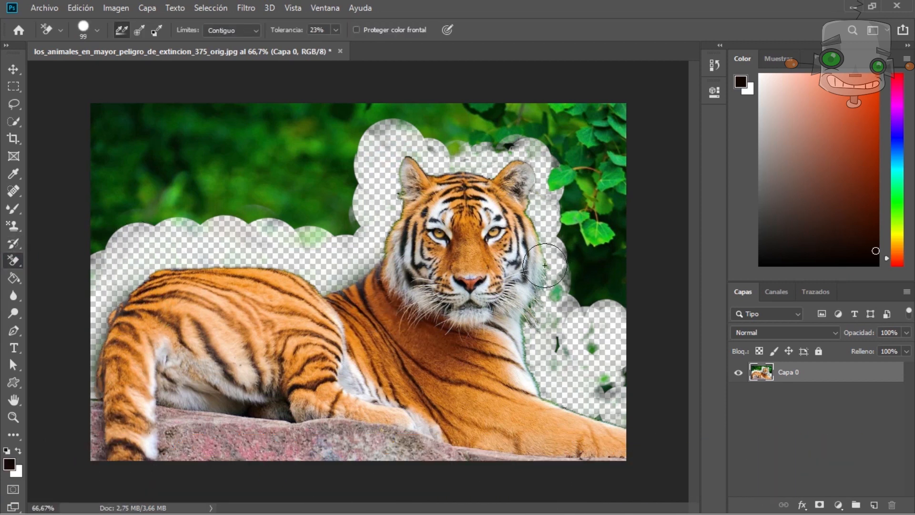
{"action": "right_click", "coordinate": [15, 260]}
{"action": "left_click", "coordinate": [88, 261]}
{"action": "right_click", "coordinate": [180, 162]}
{"action": "mouse_move", "coordinate": [185, 119]}
{"action": "left_mouse_down"}
{"action": "mouse_move", "coordinate": [106, 169]}
{"action": "mouse_move", "coordinate": [215, 218]}
{"action": "mouse_move", "coordinate": [340, 221]}
{"action": "mouse_move", "coordinate": [474, 126]}
{"action": "mouse_move", "coordinate": [572, 127]}
{"action": "mouse_move", "coordinate": [582, 259]}
{"action": "mouse_move", "coordinate": [605, 373]}
{"action": "mouse_move", "coordinate": [582, 367]}
{"action": "mouse_move", "coordinate": [653, 250]}
{"action": "left_mouse_up"}
Step: Place the Machu Picchu image, scale it over the canvas, and move the tiger layer above it
{"action": "left_click", "coordinate": [44, 7]}
{"action": "key", "text": "Escape"}
{"action": "double_click", "coordinate": [441, 219]}
{"action": "left_click_drag", "start_coordinate": [91, 133], "coordinate": [38, 102]}
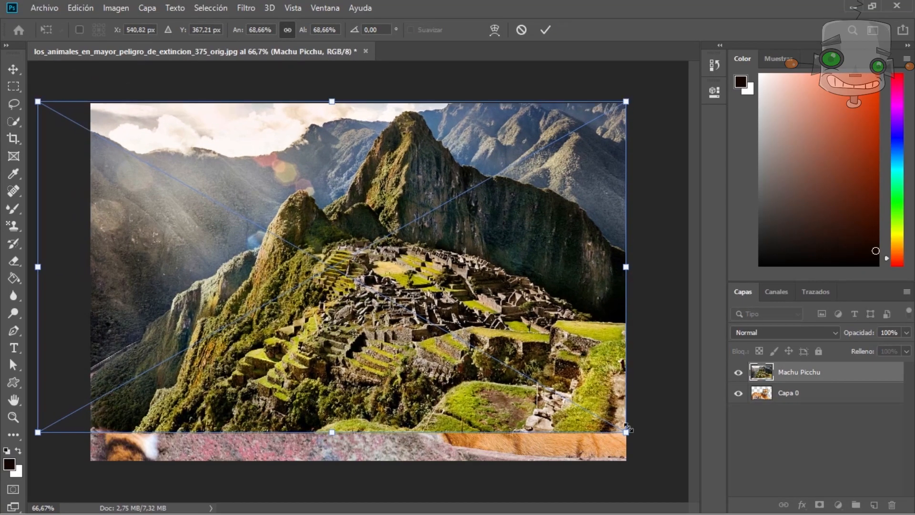
{"action": "left_click_drag", "start_coordinate": [627, 432], "coordinate": [637, 438]}
{"action": "key", "text": "Return"}
{"action": "left_click_drag", "start_coordinate": [789, 393], "coordinate": [784, 371]}
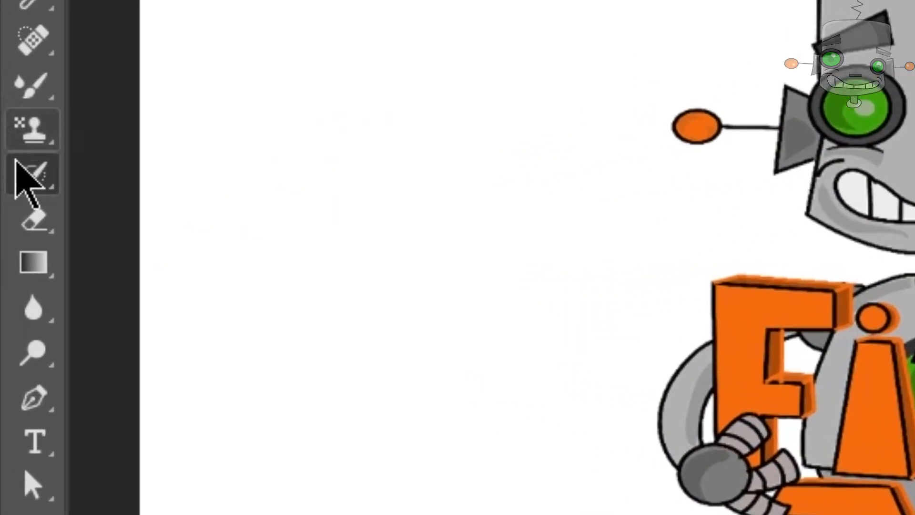
Step: Draw a black-to-white linear gradient on the Fondo layer from the canvas's left edge toward the robot using the Gradient tool
{"action": "left_click", "coordinate": [32, 265]}
{"action": "left_click", "coordinate": [150, 258]}
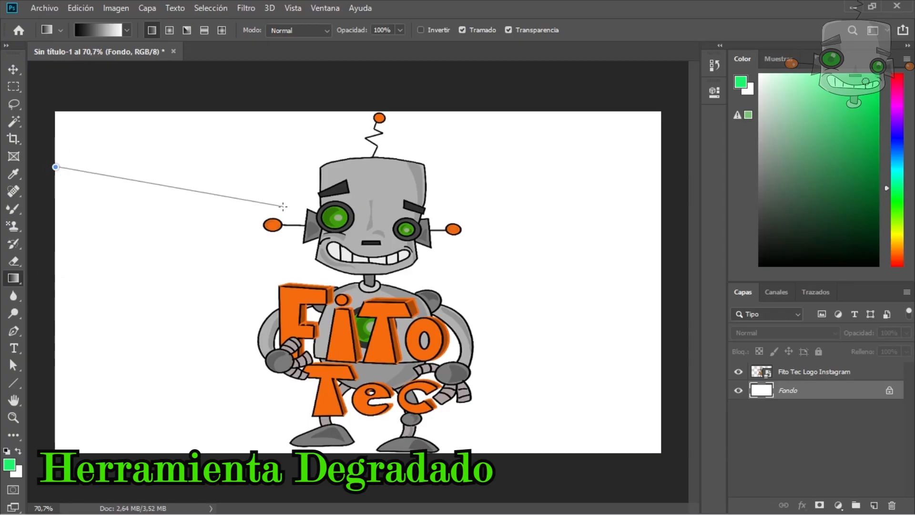
{"action": "left_click_drag", "start_coordinate": [59, 207], "coordinate": [283, 206]}
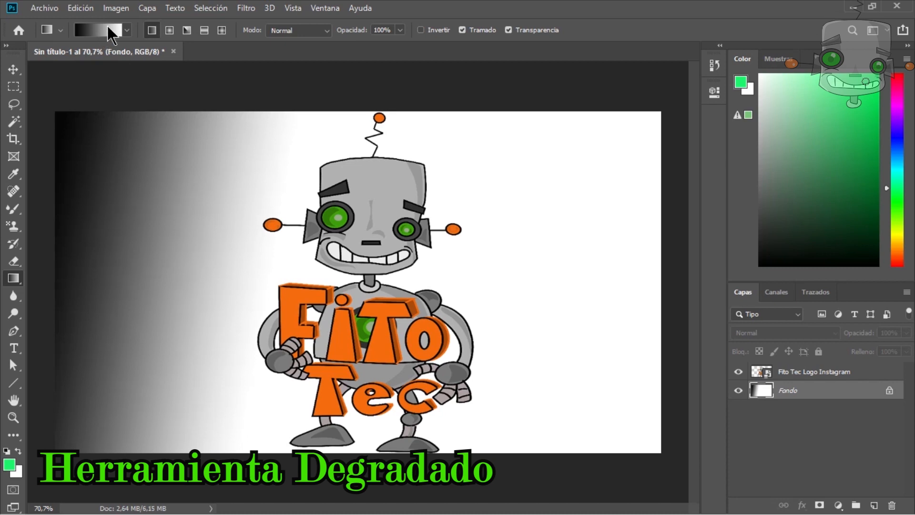
Step: Choose the green-to-white gradient preset and draw it on the Fondo layer inward from the canvas's right edge
{"action": "left_click", "coordinate": [129, 31]}
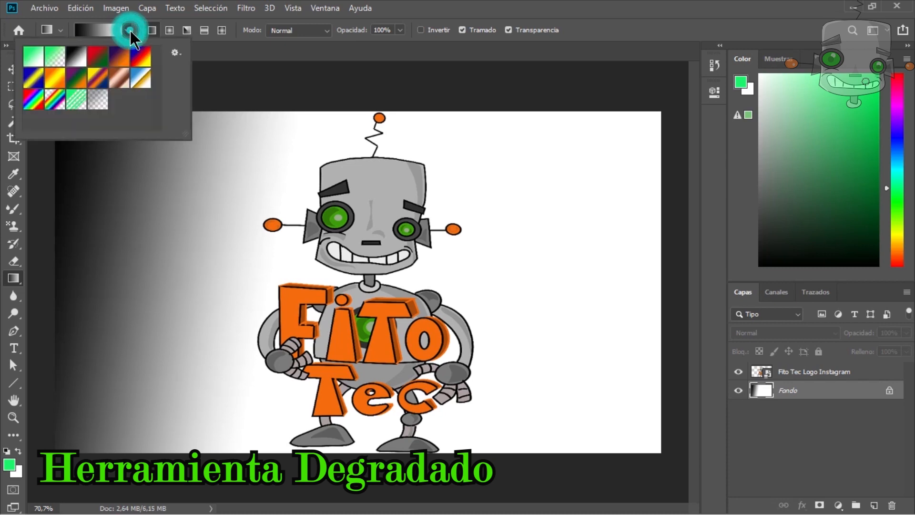
{"action": "left_click", "coordinate": [37, 60]}
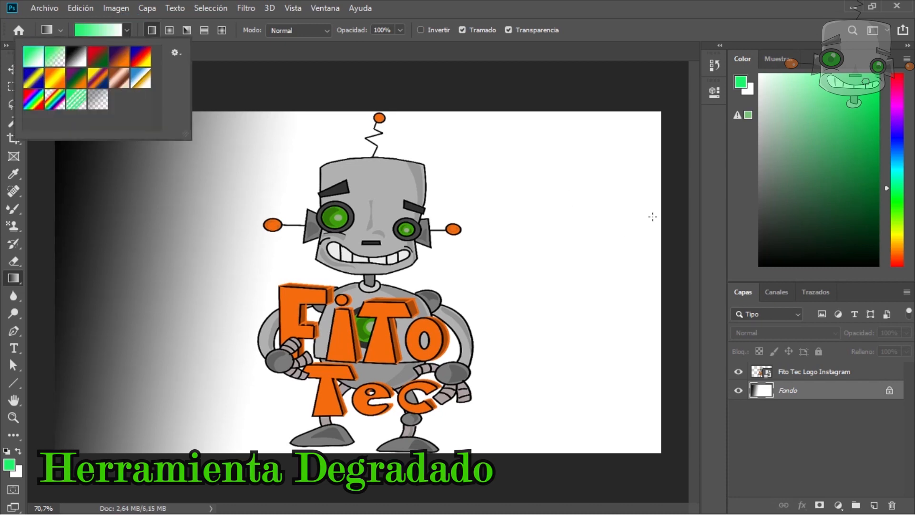
{"action": "left_click_drag", "start_coordinate": [661, 213], "coordinate": [578, 259]}
{"action": "left_click_drag", "start_coordinate": [519, 264], "coordinate": [520, 264]}
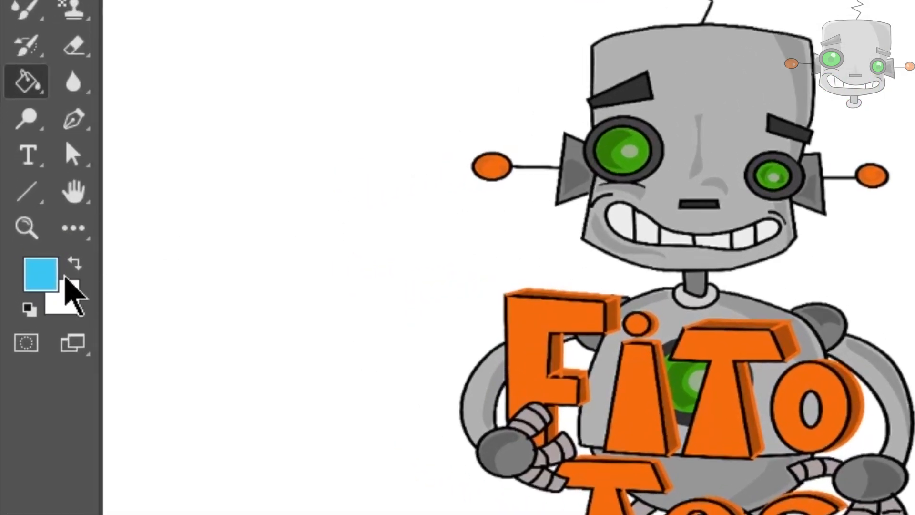
Step: Activate the Paint Bucket tool and set the foreground colour to a pinkish red
{"action": "right_click", "coordinate": [39, 77]}
{"action": "left_click", "coordinate": [166, 112]}
{"action": "left_click", "coordinate": [20, 265]}
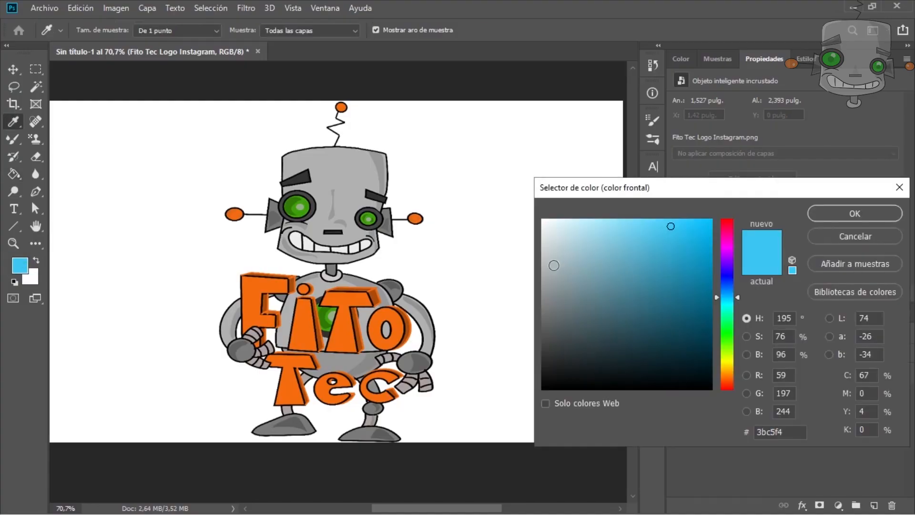
{"action": "left_click", "coordinate": [727, 226]}
{"action": "left_click", "coordinate": [855, 213]}
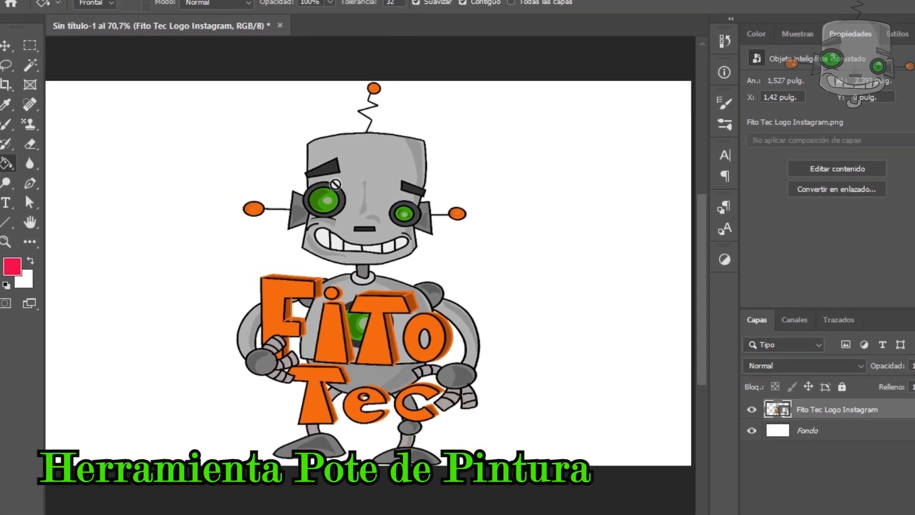
Step: Rasterize the robot logo layer and fill the green areas of both eyes with the pinkish red
{"action": "left_click", "coordinate": [310, 204]}
{"action": "left_click", "coordinate": [498, 203]}
{"action": "left_click", "coordinate": [358, 195]}
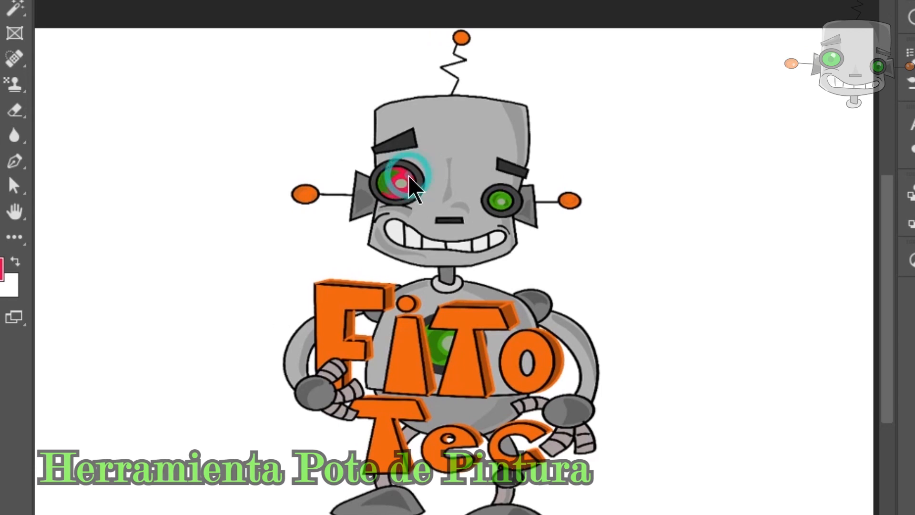
{"action": "left_click", "coordinate": [496, 198]}
Step: Pick another foreground colour and fill the robot's head with it using the Paint Bucket
{"action": "left_click", "coordinate": [2, 268]}
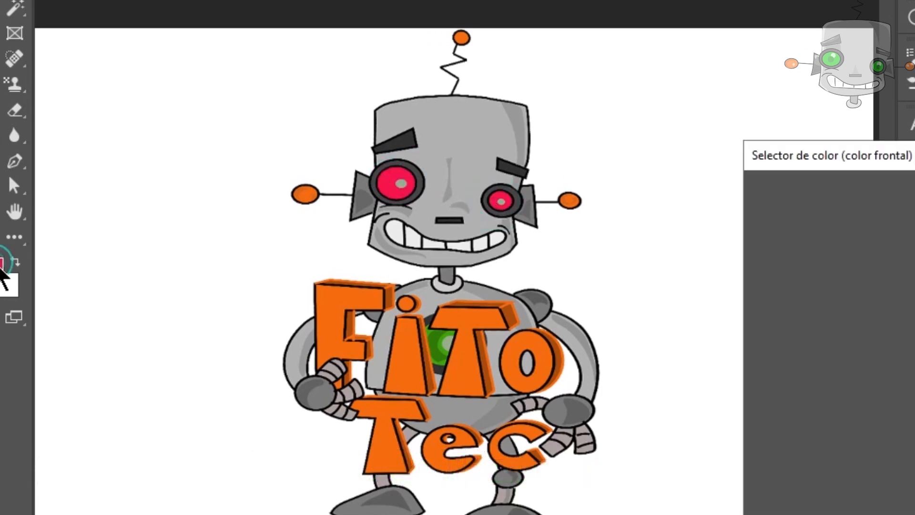
{"action": "left_click", "coordinate": [914, 298]}
{"action": "left_click", "coordinate": [914, 190]}
{"action": "left_click", "coordinate": [488, 143]}
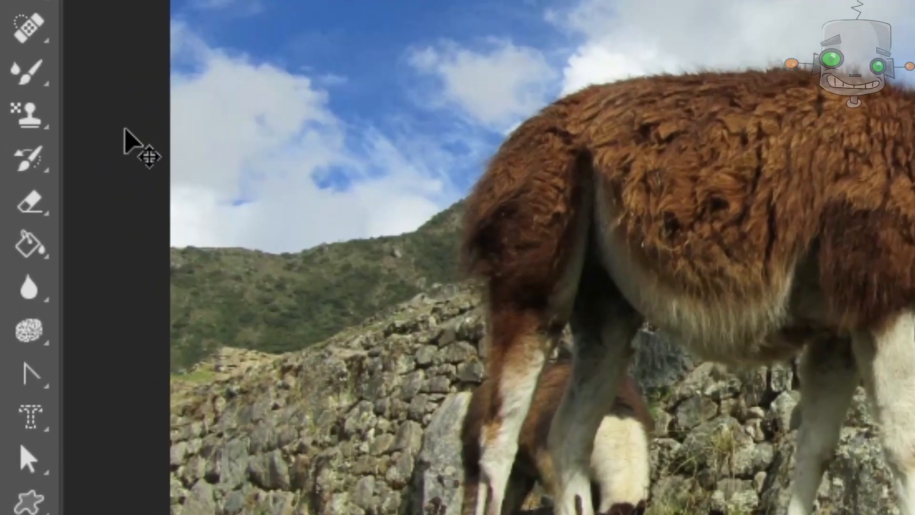
Step: Blur the stone wall behind the llama with the Blur tool at 100% strength, starting at 841 px and resizing the brush for the upper part
{"action": "right_click", "coordinate": [19, 293]}
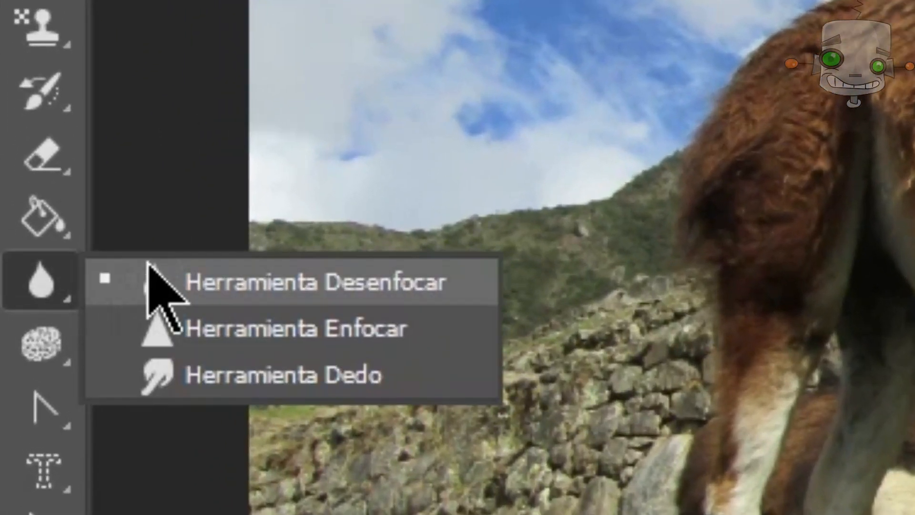
{"action": "left_click", "coordinate": [478, 291]}
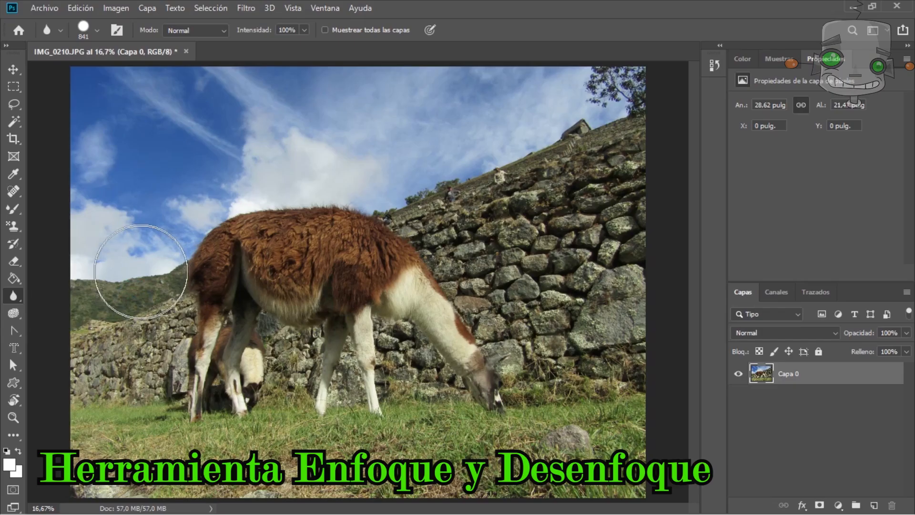
{"action": "left_click", "coordinate": [492, 276]}
{"action": "left_click", "coordinate": [520, 322]}
{"action": "left_click", "coordinate": [495, 277]}
{"action": "right_click", "coordinate": [486, 216]}
{"action": "left_click_drag", "start_coordinate": [637, 262], "coordinate": [641, 263]}
{"action": "left_click", "coordinate": [560, 191]}
{"action": "left_click", "coordinate": [578, 203]}
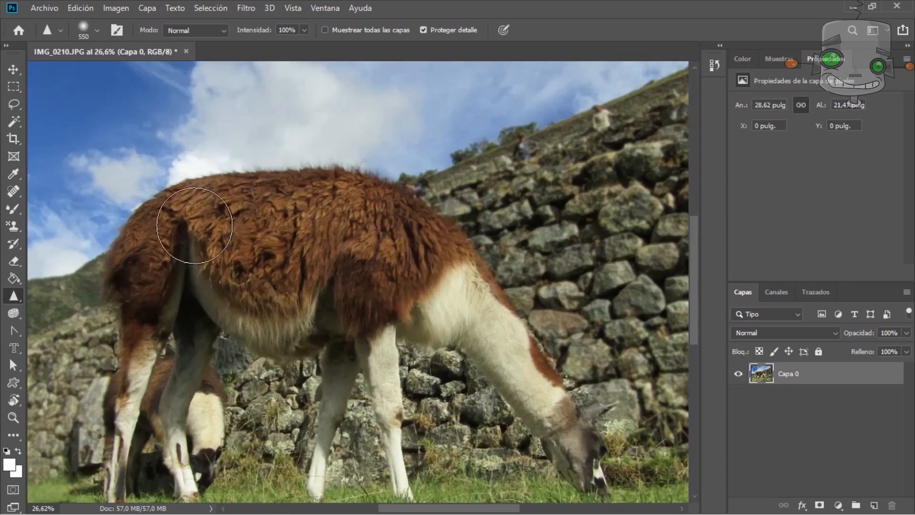
Step: Sharpen the llama's brown coat and legs with the Sharpen tool at 100% strength, using 550 px and 231 px brushes
{"action": "left_click_drag", "start_coordinate": [307, 230], "coordinate": [286, 230]}
{"action": "left_click_drag", "start_coordinate": [121, 423], "coordinate": [133, 292]}
{"action": "left_click_drag", "start_coordinate": [108, 481], "coordinate": [125, 378]}
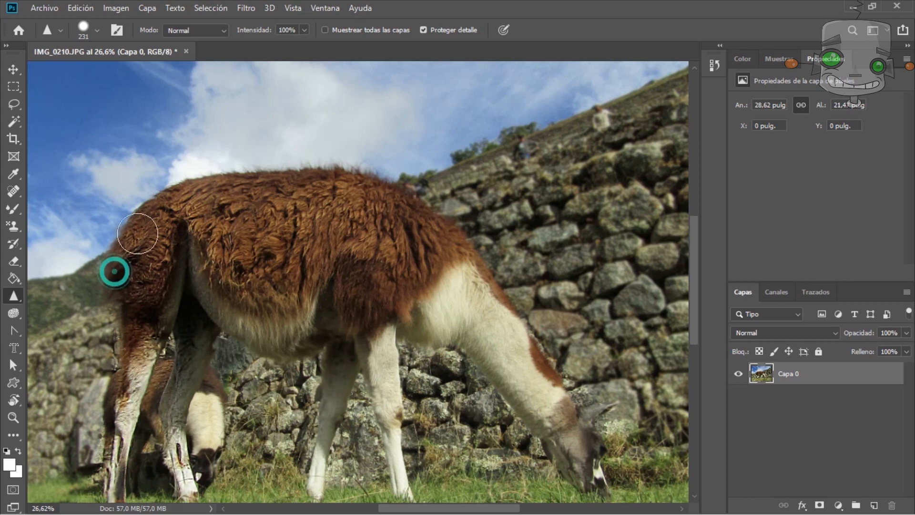
{"action": "left_click", "coordinate": [343, 359]}
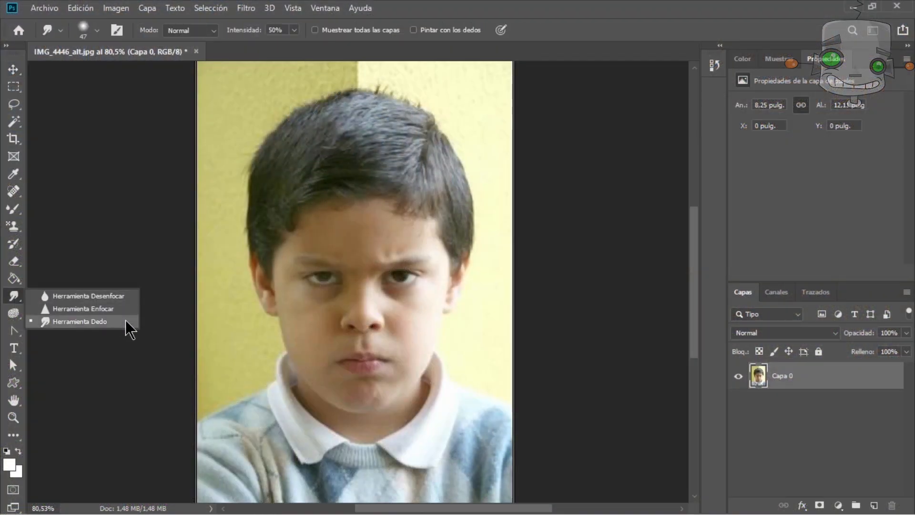
Step: Distort the boy's facial features with short strokes of the Smudge tool at 47 px and 50% strength
{"action": "left_click", "coordinate": [125, 321]}
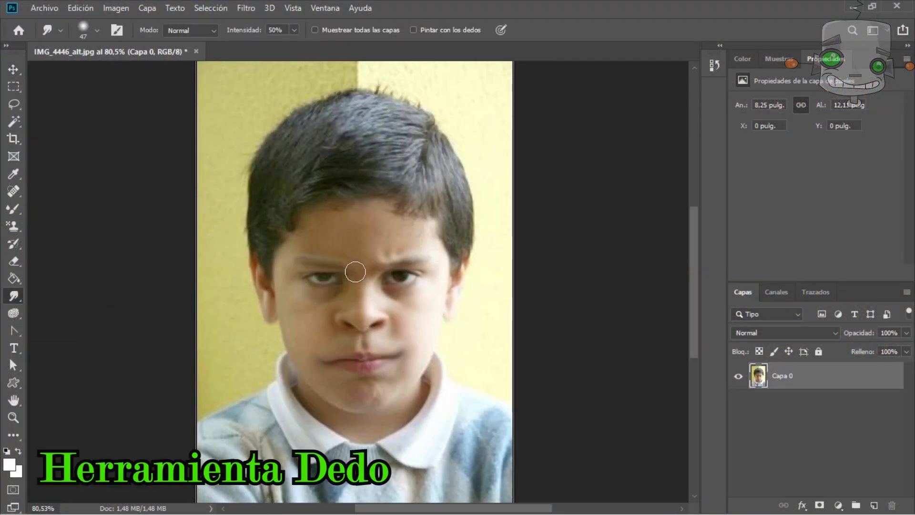
{"action": "left_click_drag", "start_coordinate": [381, 394], "coordinate": [392, 401]}
{"action": "left_click_drag", "start_coordinate": [282, 332], "coordinate": [289, 335]}
{"action": "mouse_move", "coordinate": [334, 310]}
{"action": "left_mouse_down"}
{"action": "mouse_move", "coordinate": [343, 316]}
{"action": "mouse_move", "coordinate": [329, 312]}
{"action": "left_mouse_up"}
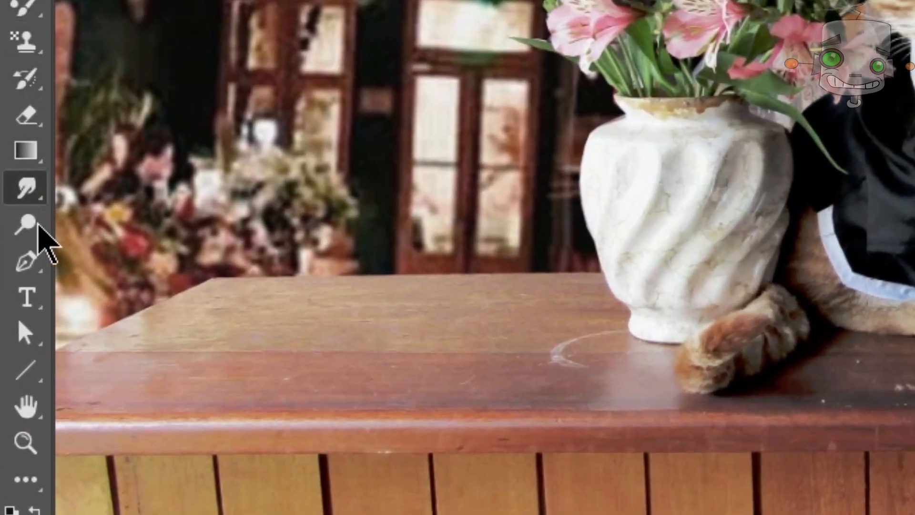
Step: Lighten the cat's forehead with the Dodge tool at 216 px, midtones range and 50% exposure
{"action": "right_click", "coordinate": [18, 317]}
{"action": "left_click", "coordinate": [179, 235]}
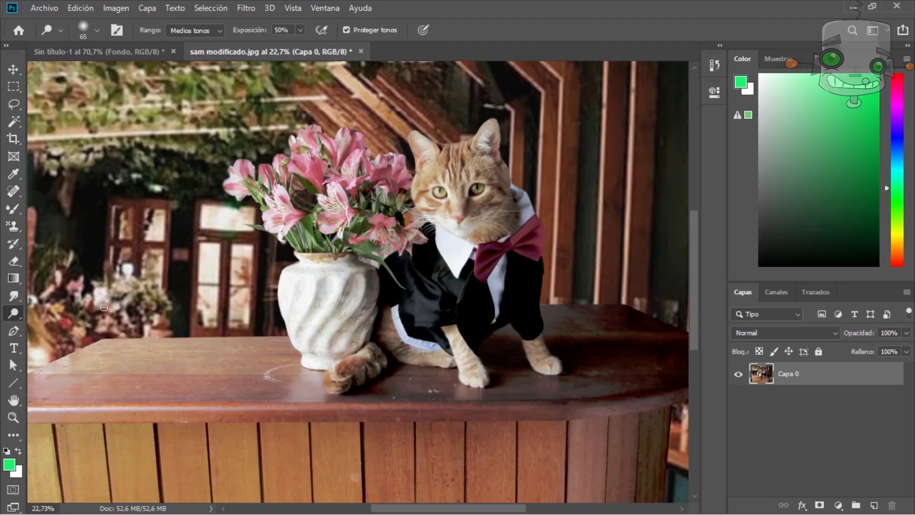
{"action": "right_click", "coordinate": [314, 187]}
{"action": "left_click_drag", "start_coordinate": [423, 220], "coordinate": [447, 219]}
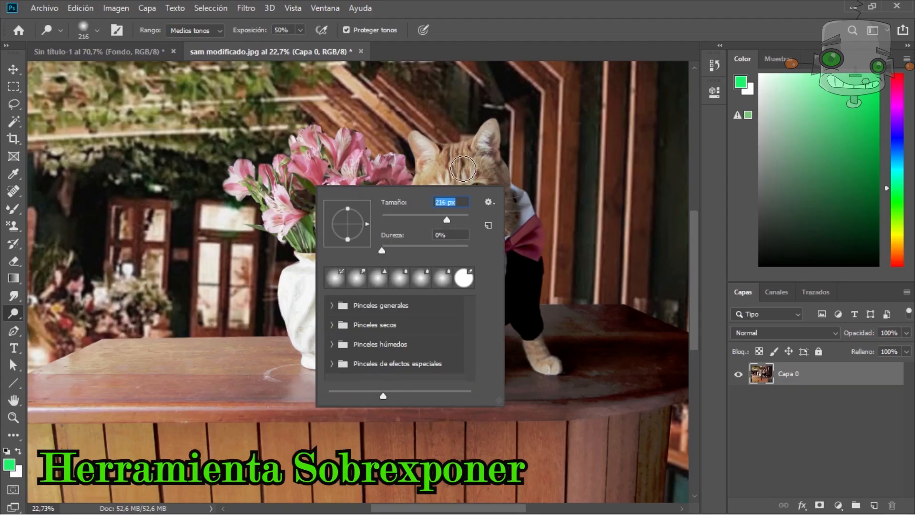
{"action": "left_click", "coordinate": [463, 169]}
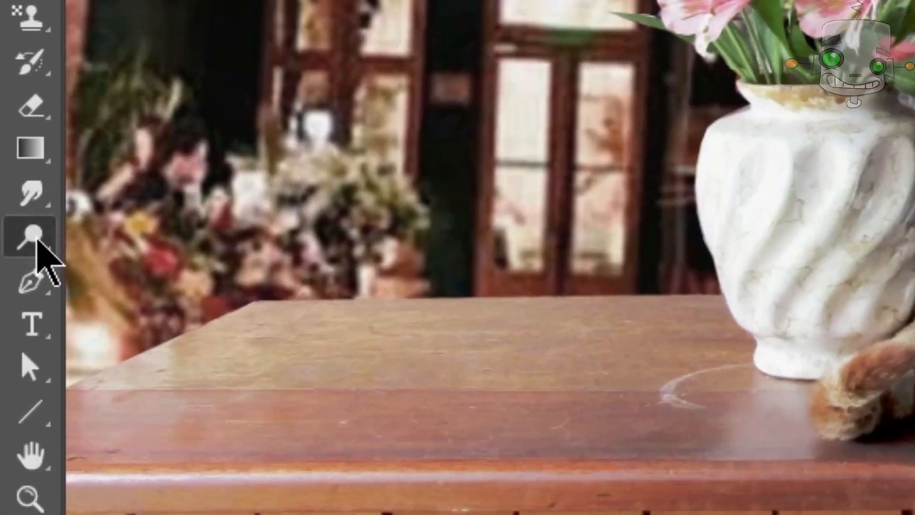
Step: Darken the fur on the cat's head with the Burn tool in midtones at 50% exposure, using an enlarged brush
{"action": "right_click", "coordinate": [37, 239]}
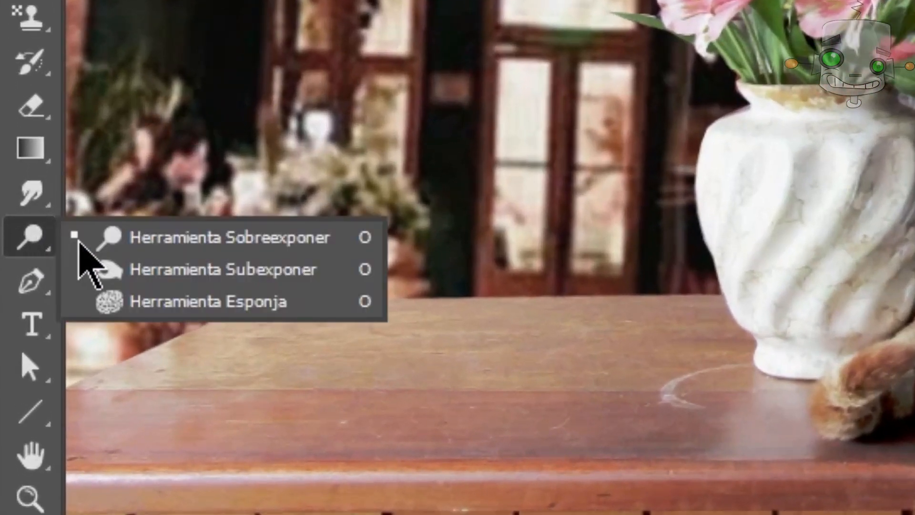
{"action": "left_click", "coordinate": [186, 278]}
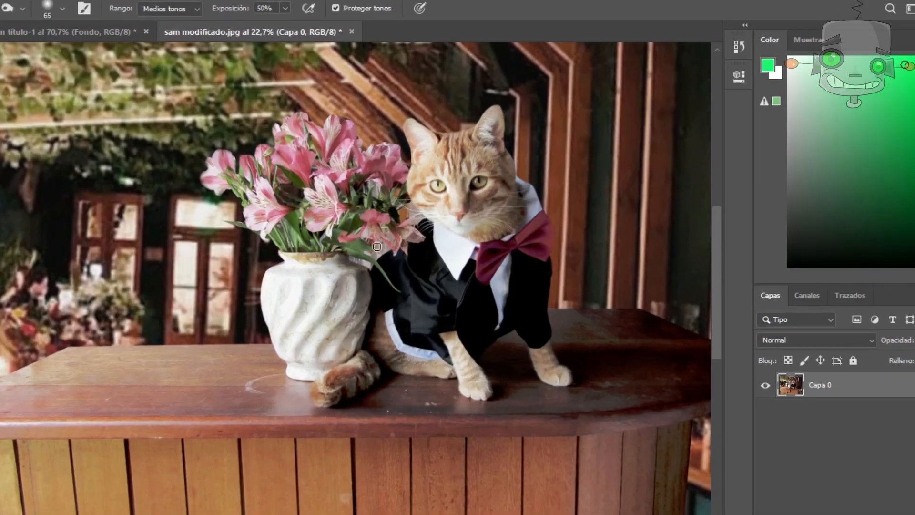
{"action": "right_click", "coordinate": [477, 181]}
{"action": "left_click_drag", "start_coordinate": [639, 223], "coordinate": [649, 224]}
{"action": "mouse_move", "coordinate": [475, 120]}
{"action": "left_mouse_down"}
{"action": "mouse_move", "coordinate": [498, 108]}
{"action": "mouse_move", "coordinate": [484, 210]}
{"action": "mouse_move", "coordinate": [530, 183]}
{"action": "left_mouse_up"}
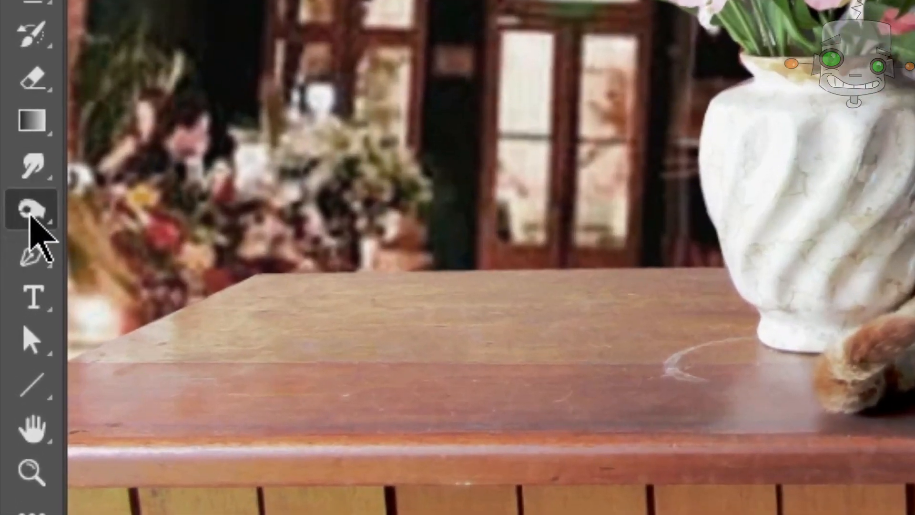
Step: Intensify the colour of the cat's head fur with the Sponge tool in Saturate mode at 50% flow and a larger brush
{"action": "right_click", "coordinate": [31, 210]}
{"action": "left_click", "coordinate": [245, 296]}
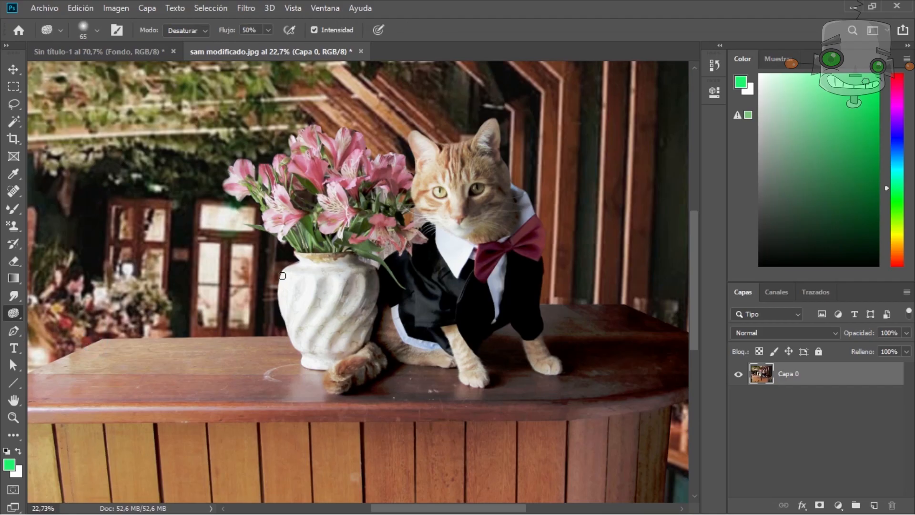
{"action": "left_click", "coordinate": [205, 31]}
{"action": "right_click", "coordinate": [414, 200]}
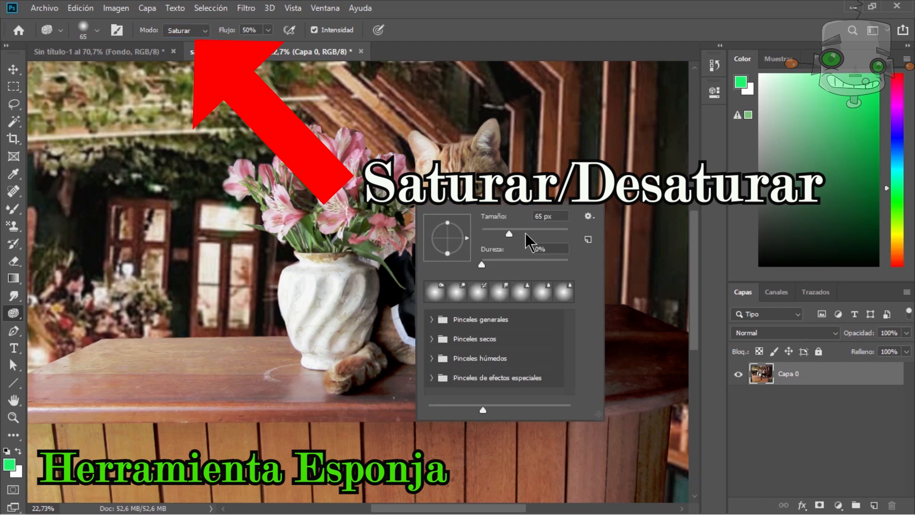
{"action": "left_click", "coordinate": [539, 233]}
{"action": "left_click_drag", "start_coordinate": [445, 153], "coordinate": [464, 152]}
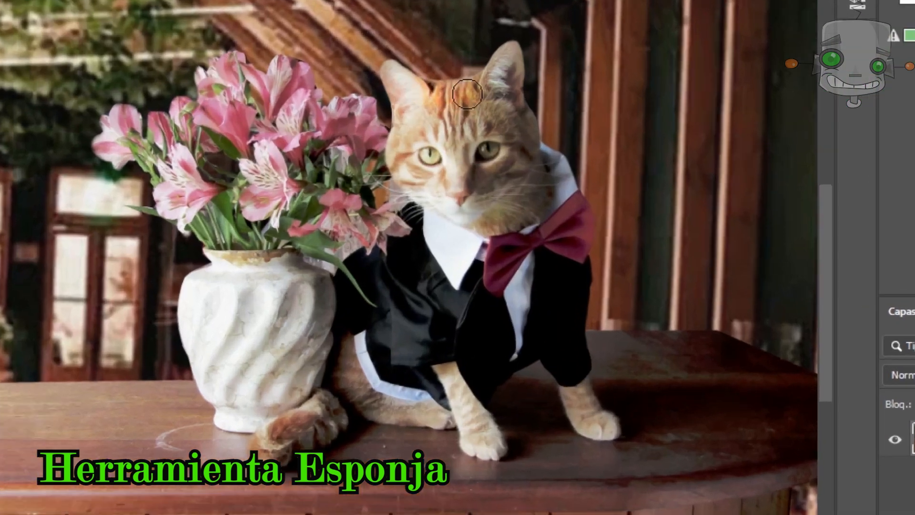
{"action": "left_click_drag", "start_coordinate": [467, 93], "coordinate": [526, 127]}
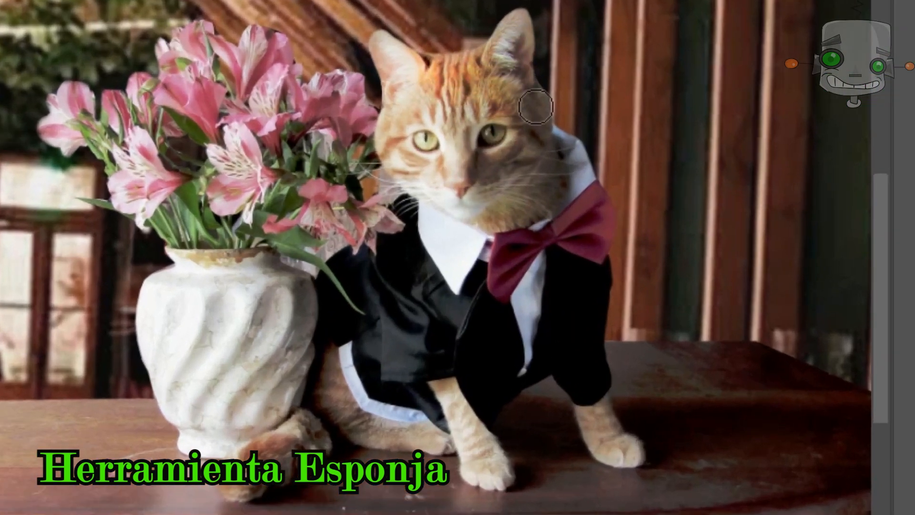
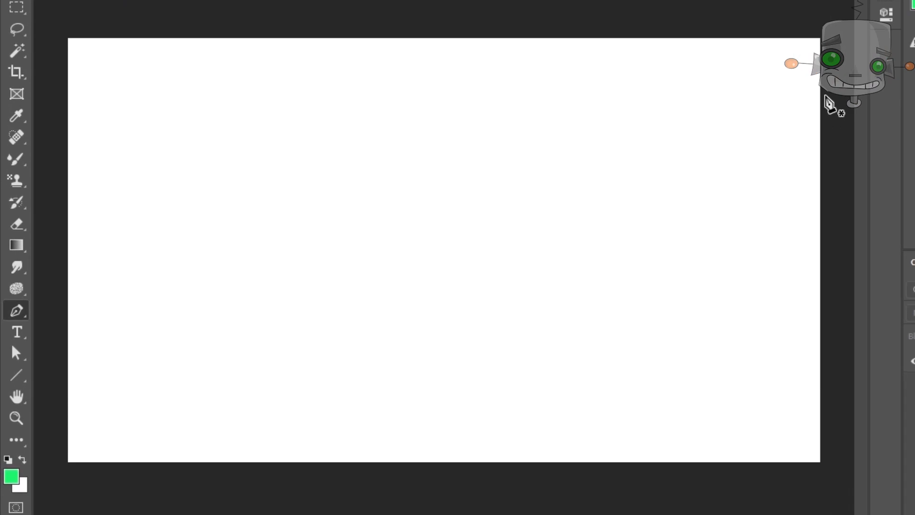
Step: Draw a path with the Pen tool, using straight segments down and across the blank canvas followed by curved segments at its right end
{"action": "right_click", "coordinate": [44, 251]}
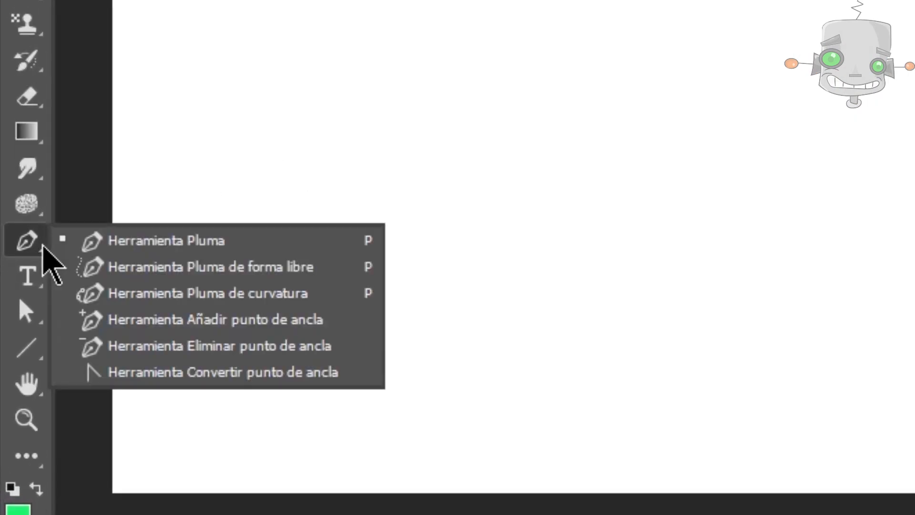
{"action": "left_click", "coordinate": [180, 241]}
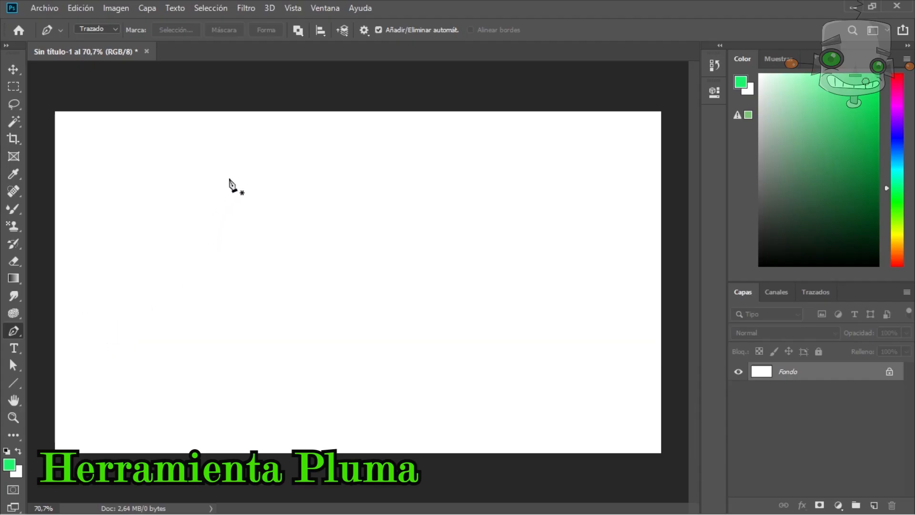
{"action": "left_click", "coordinate": [255, 149]}
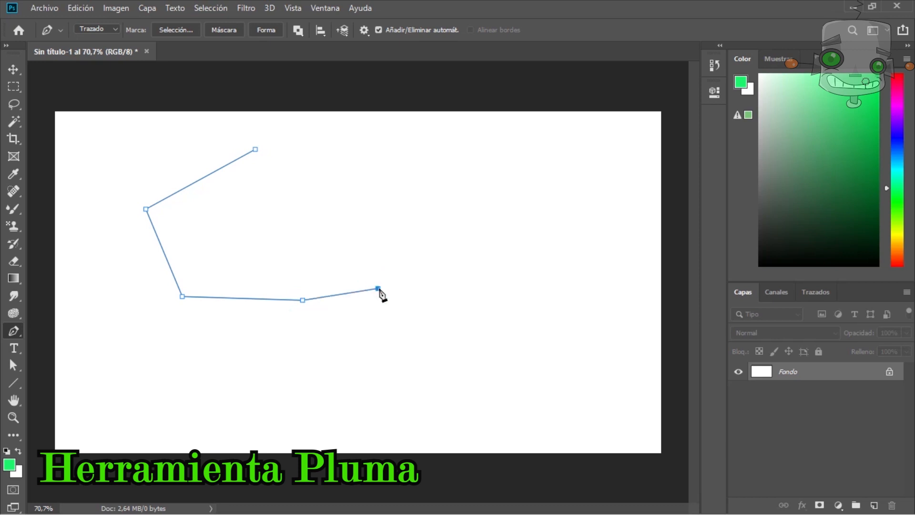
{"action": "left_click", "coordinate": [446, 294]}
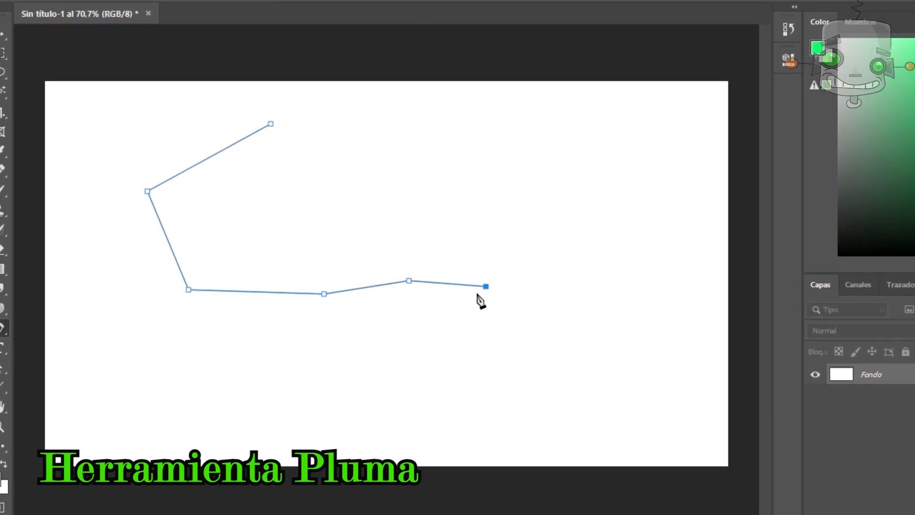
{"action": "left_click_drag", "start_coordinate": [598, 270], "coordinate": [632, 307]}
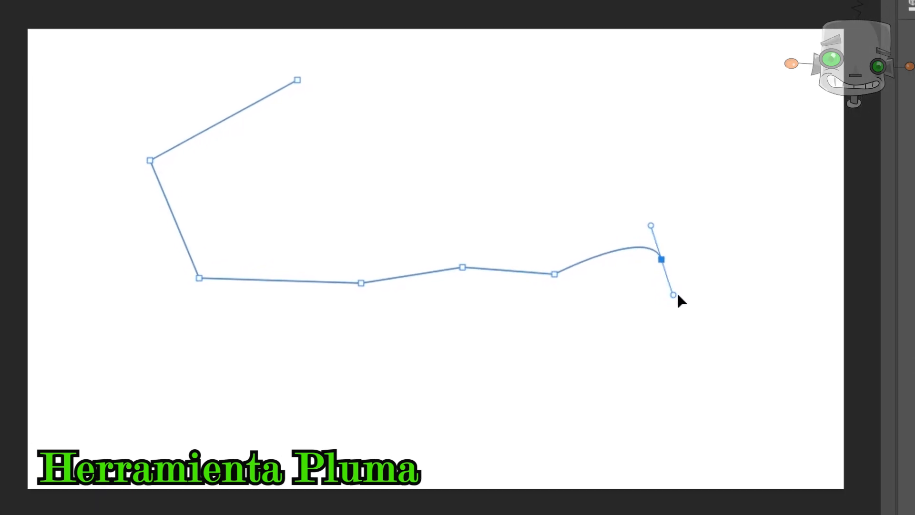
{"action": "left_click_drag", "start_coordinate": [724, 301], "coordinate": [754, 315]}
{"action": "left_click_drag", "start_coordinate": [823, 258], "coordinate": [835, 298]}
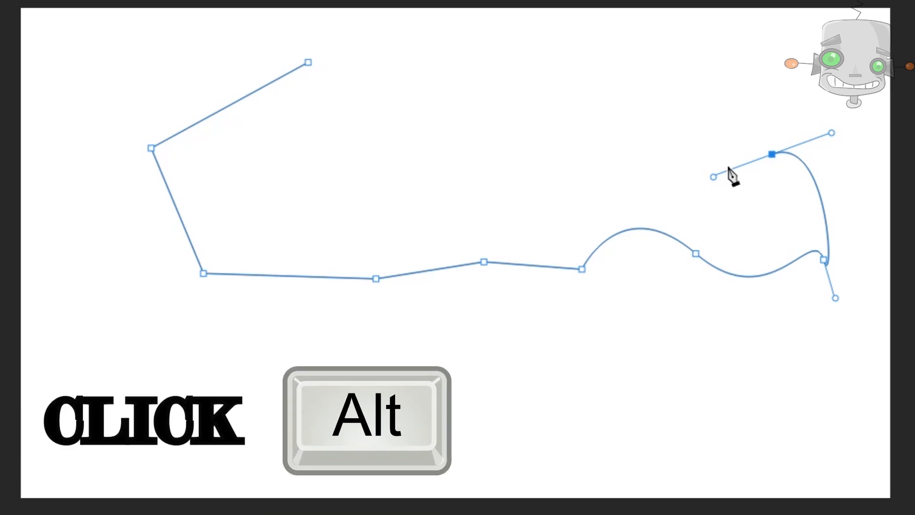
Step: Remove the outgoing handle of the path's last anchor point and continue back across the canvas with straight segments and a curved one
{"action": "left_click", "coordinate": [771, 155], "text": "alt"}
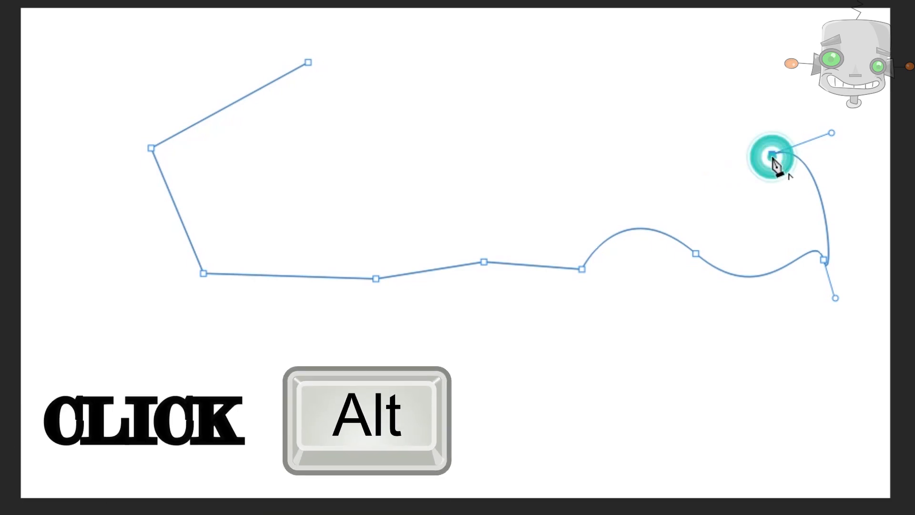
{"action": "left_click", "coordinate": [638, 136]}
{"action": "left_click", "coordinate": [532, 157]}
{"action": "left_click", "coordinate": [531, 157]}
{"action": "left_click", "coordinate": [431, 131]}
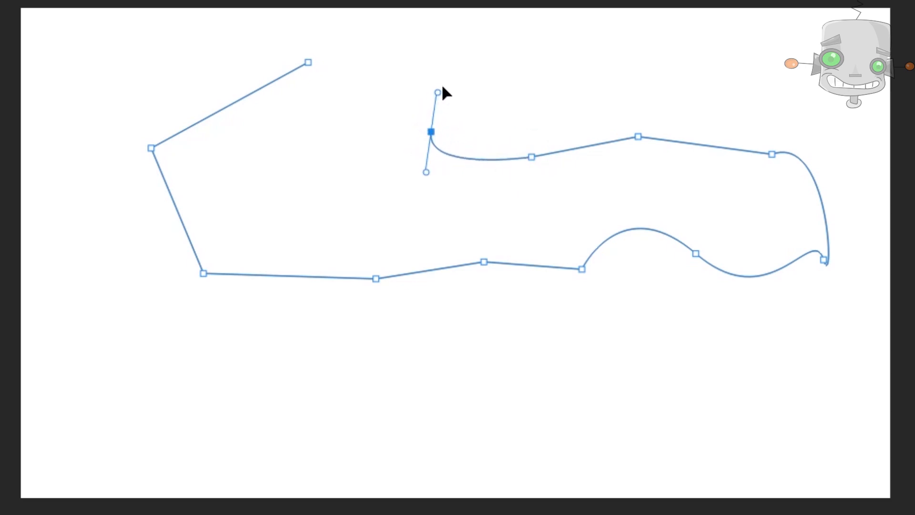
Step: Extend the path's upper part with curved segments, add straight segments from a corner point, and end the path open
{"action": "left_click_drag", "start_coordinate": [447, 55], "coordinate": [427, 49]}
{"action": "left_click_drag", "start_coordinate": [497, 58], "coordinate": [557, 89]}
{"action": "left_click", "coordinate": [498, 57]}
{"action": "left_click", "coordinate": [382, 34]}
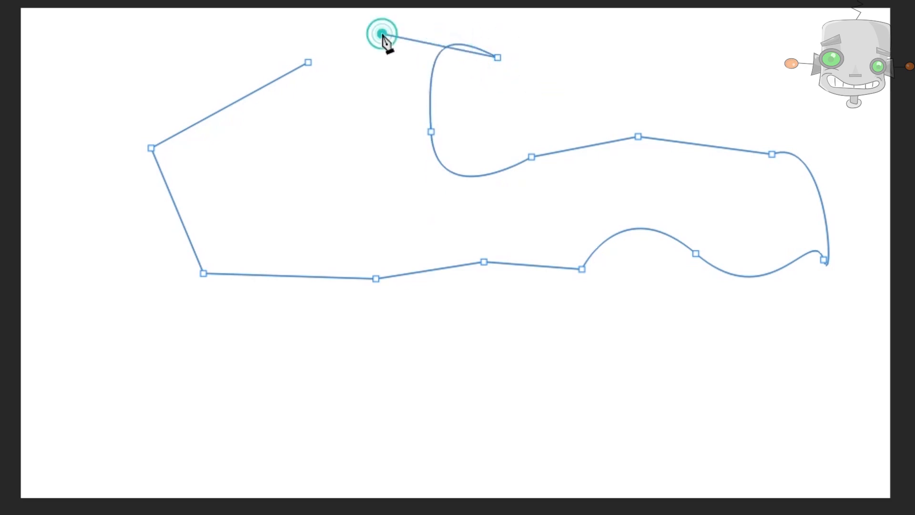
{"action": "left_click", "coordinate": [307, 62]}
{"action": "left_click", "coordinate": [345, 371]}
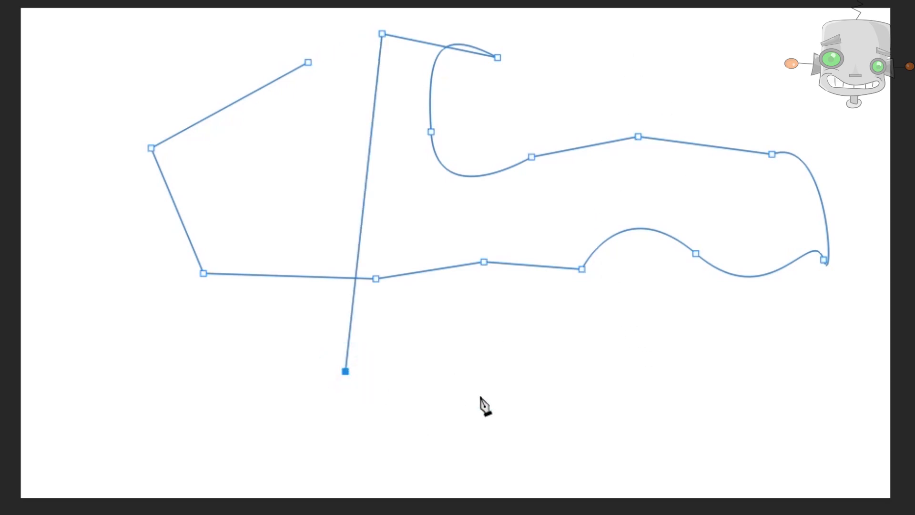
{"action": "key", "text": "Escape"}
{"action": "left_click", "coordinate": [740, 352]}
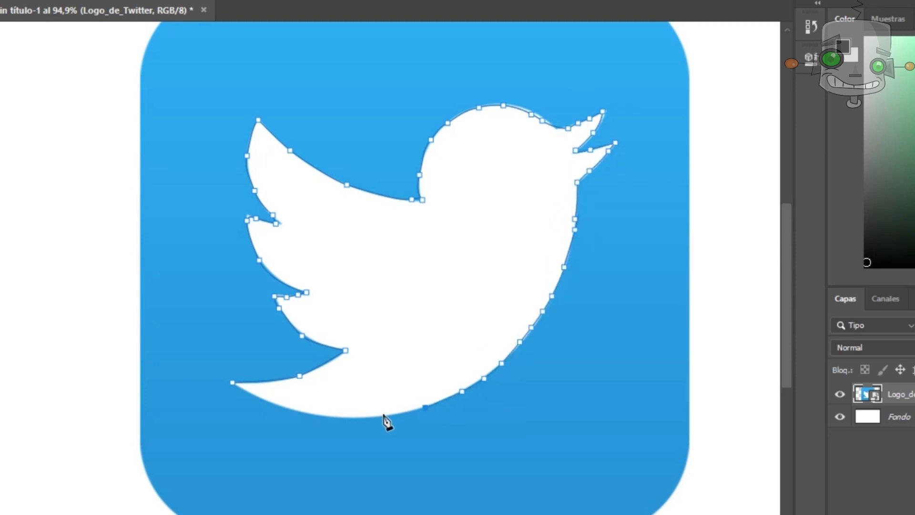
Step: Close the pen path traced around the Twitter bird, and hide the Logo_de_Twitter layer to inspect the path in the paths list
{"action": "left_click", "coordinate": [232, 382]}
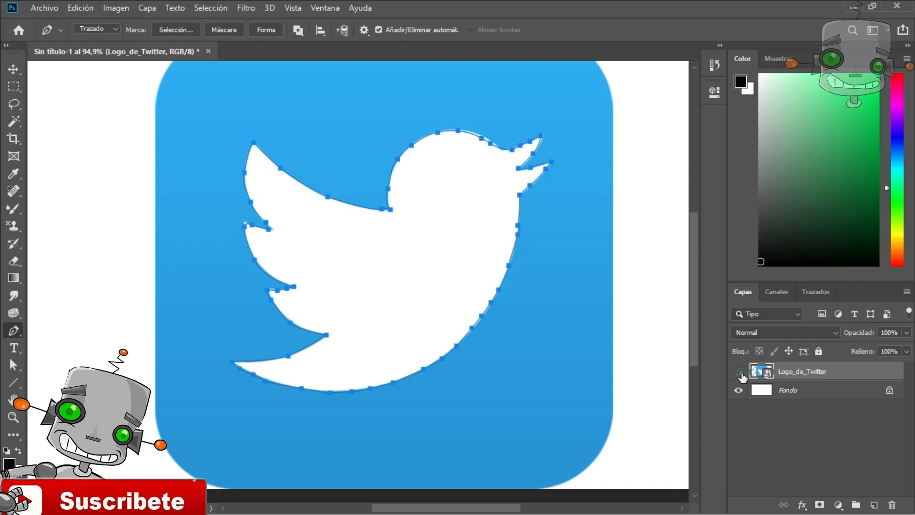
{"action": "left_click", "coordinate": [739, 373]}
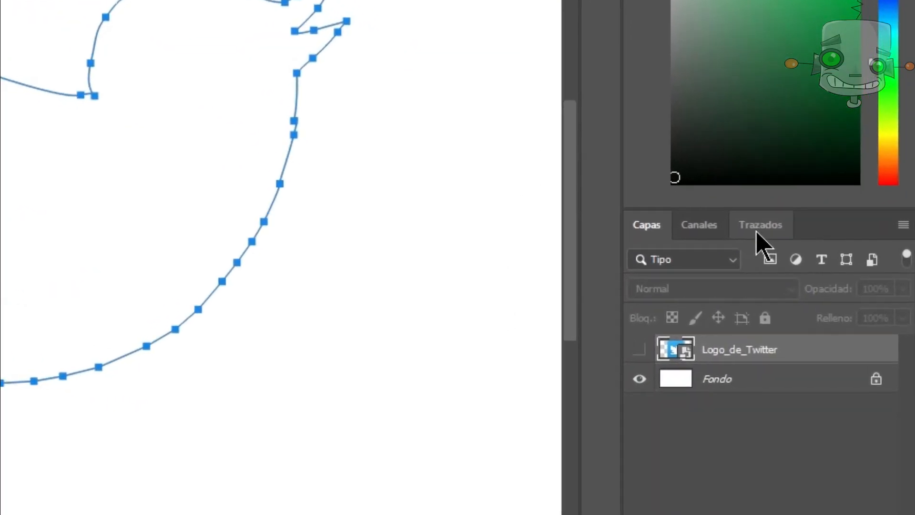
{"action": "left_click", "coordinate": [771, 245]}
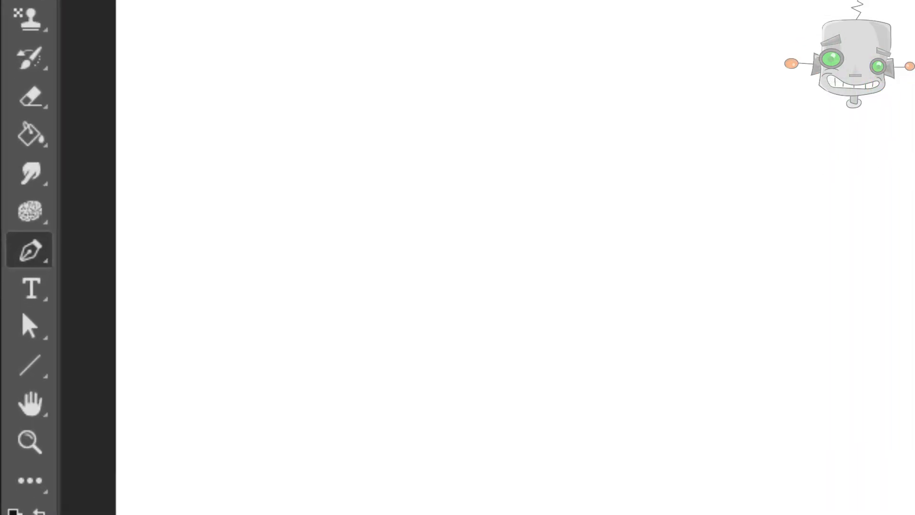
Step: Draw a wavy freehand path and a separate diagonal one beside it with the Freeform Pen tool
{"action": "right_click", "coordinate": [32, 245]}
{"action": "left_click", "coordinate": [213, 268]}
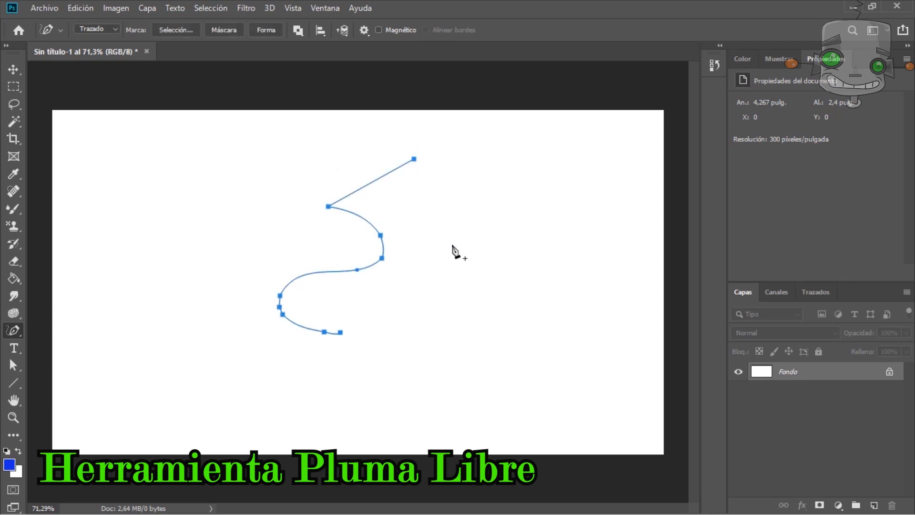
{"action": "scroll", "coordinate": [453, 309], "scroll_direction": "up", "scroll_amount": 5}
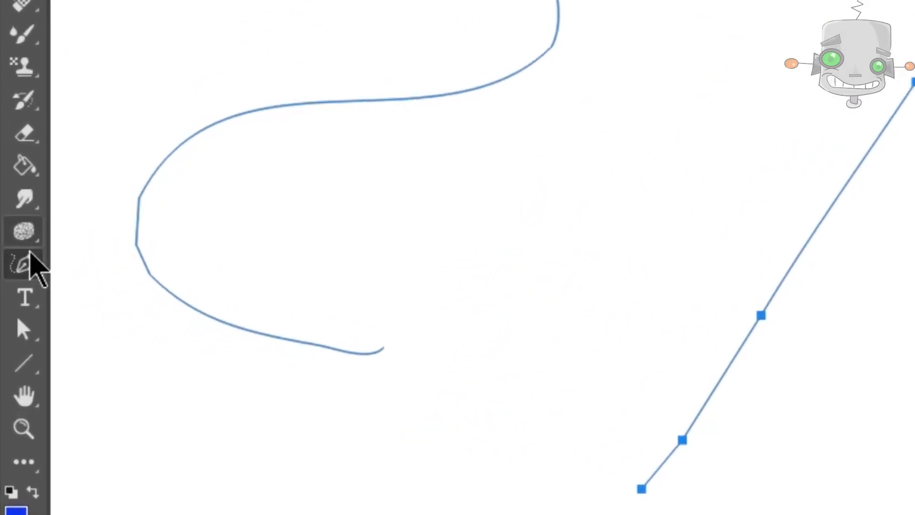
Step: Bend the diagonal path into a curve by moving its middle anchor point outward with the Curvature Pen tool
{"action": "right_click", "coordinate": [13, 330]}
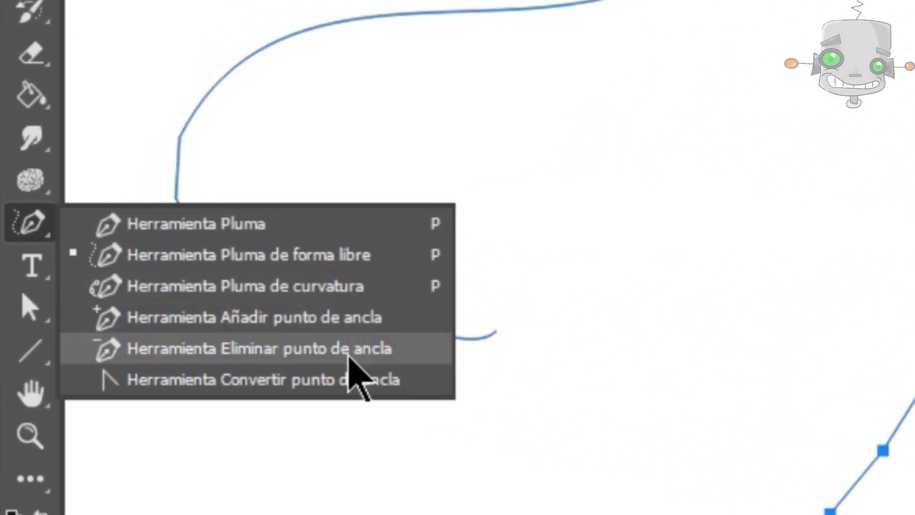
{"action": "left_click", "coordinate": [362, 284]}
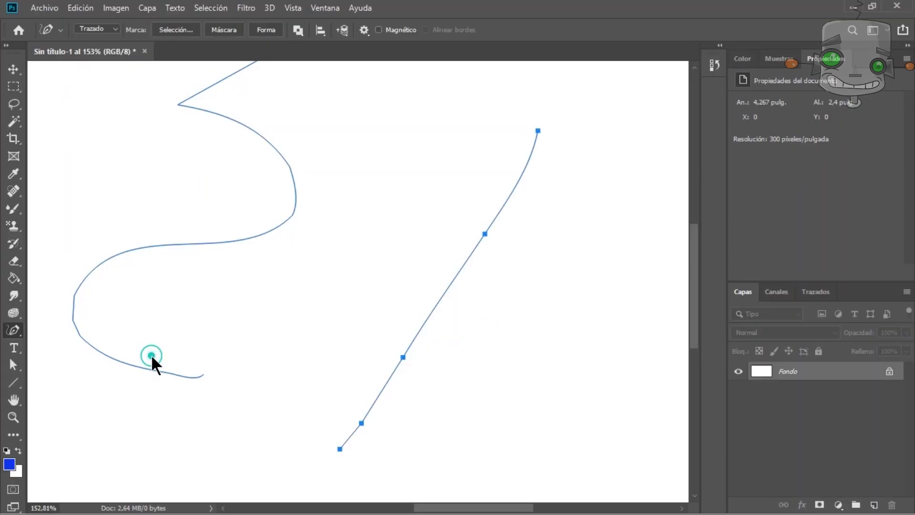
{"action": "left_click_drag", "start_coordinate": [403, 353], "coordinate": [337, 316]}
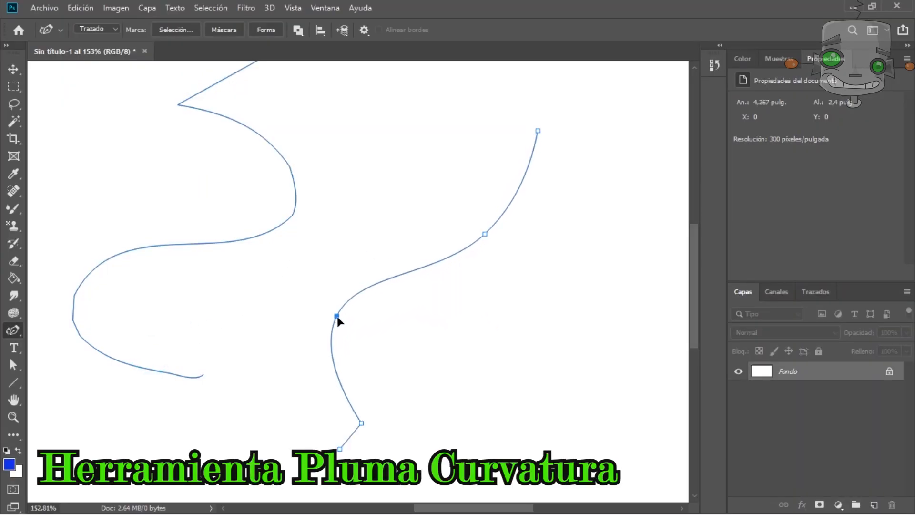
Step: Add anchor points along the middle of the curved path with the Add Anchor Point tool and shift one slightly downward
{"action": "left_click", "coordinate": [14, 331]}
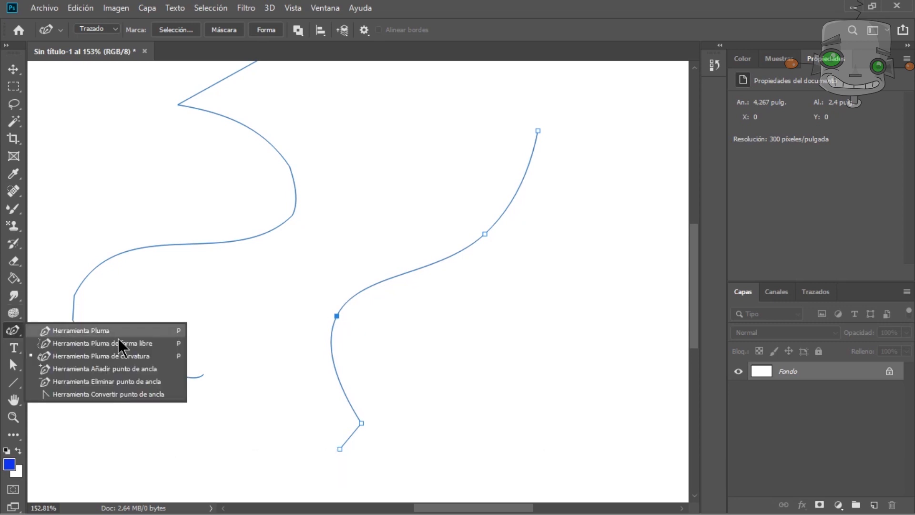
{"action": "left_click", "coordinate": [162, 370]}
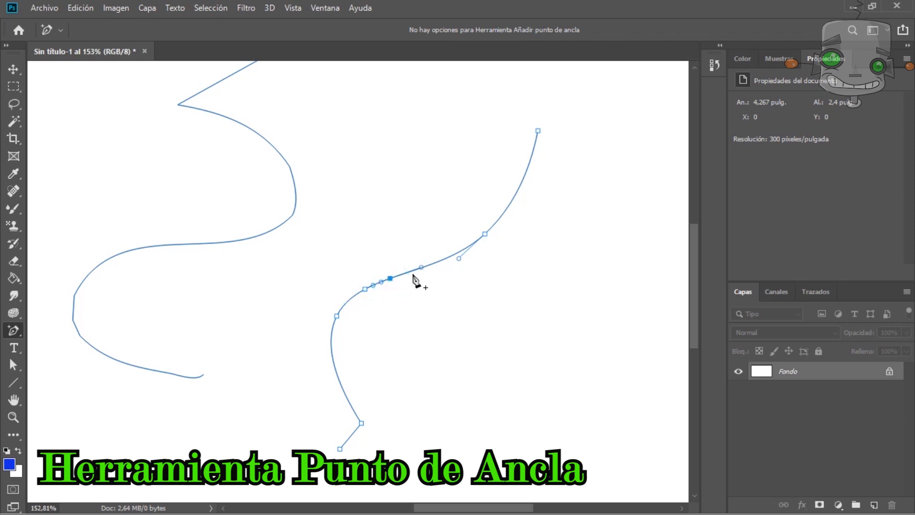
{"action": "left_click_drag", "start_coordinate": [387, 281], "coordinate": [394, 291]}
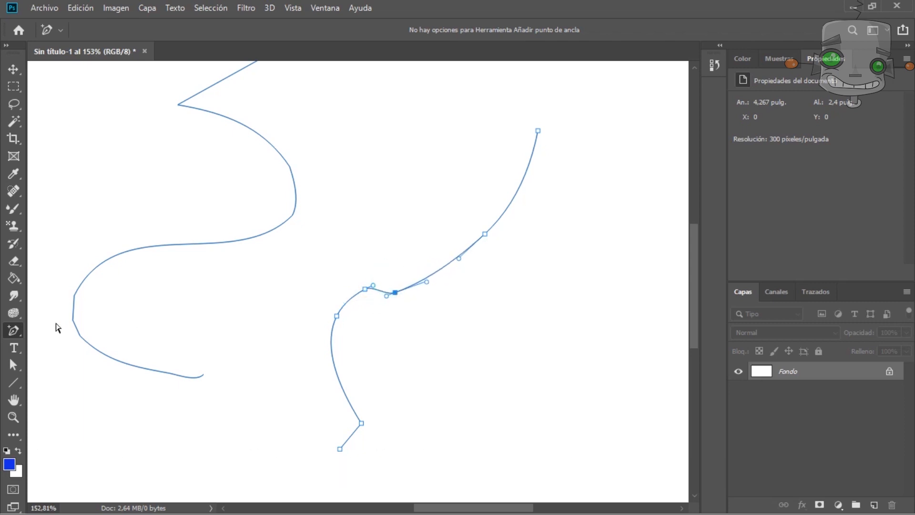
Step: Remove three anchor points from the middle of the curved path with the Delete Anchor Point tool
{"action": "left_click", "coordinate": [14, 331]}
{"action": "left_click", "coordinate": [170, 378]}
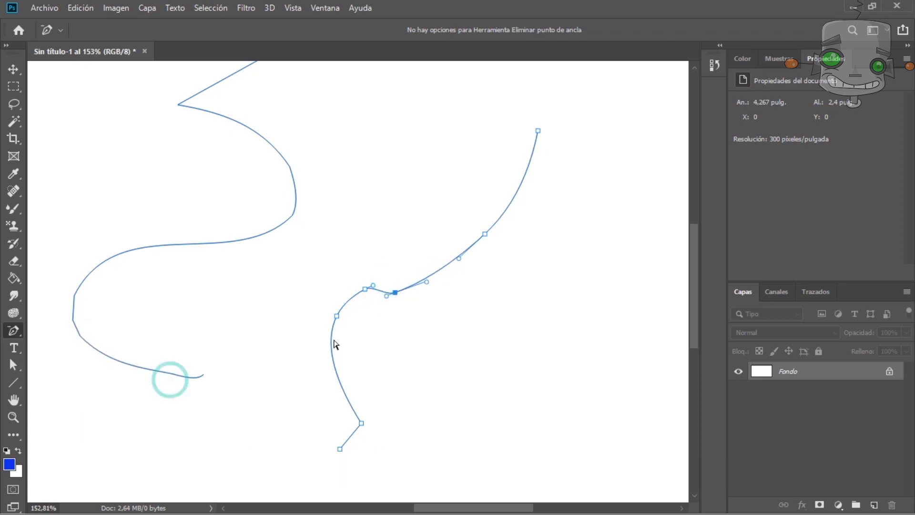
{"action": "left_click", "coordinate": [395, 292]}
{"action": "left_click", "coordinate": [365, 290]}
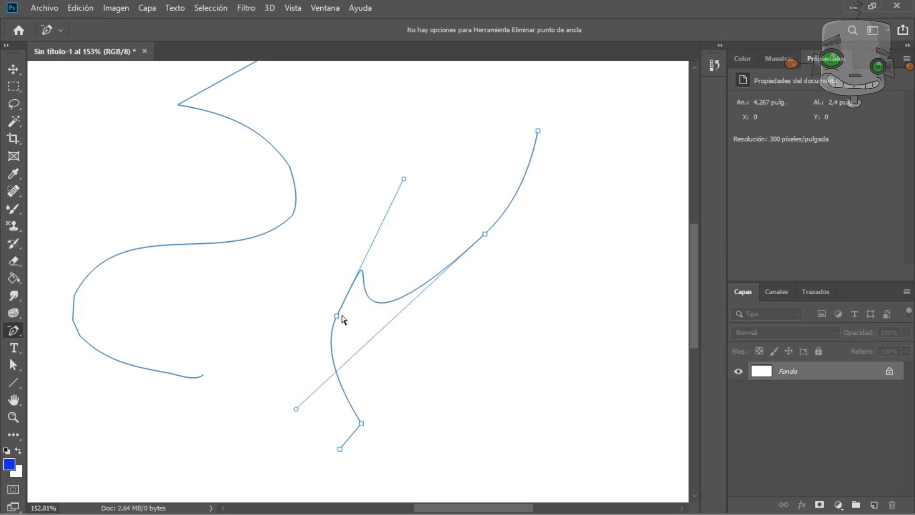
{"action": "left_click", "coordinate": [337, 315]}
Step: Straighten the segment between the path's two middle anchor points by turning them into corners with the Convert Point tool
{"action": "right_click", "coordinate": [14, 329]}
{"action": "left_click", "coordinate": [76, 394]}
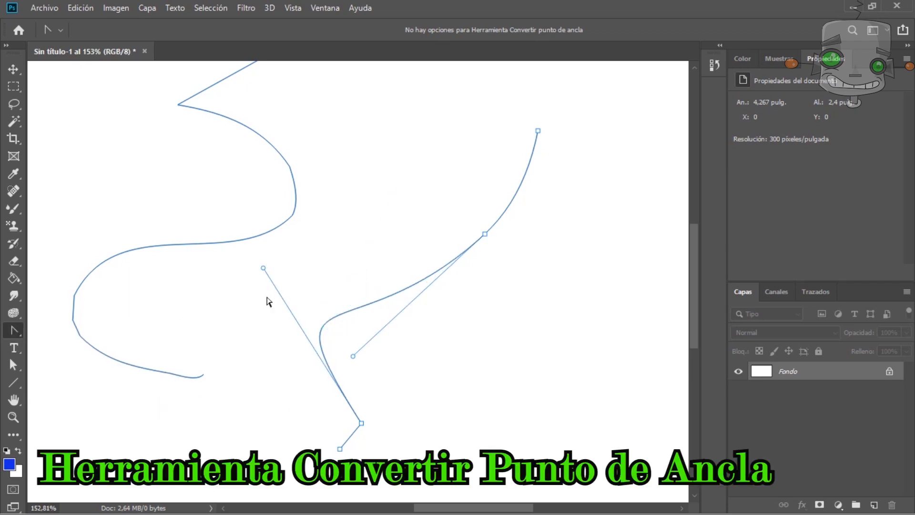
{"action": "left_click", "coordinate": [484, 234]}
{"action": "left_click", "coordinate": [361, 423]}
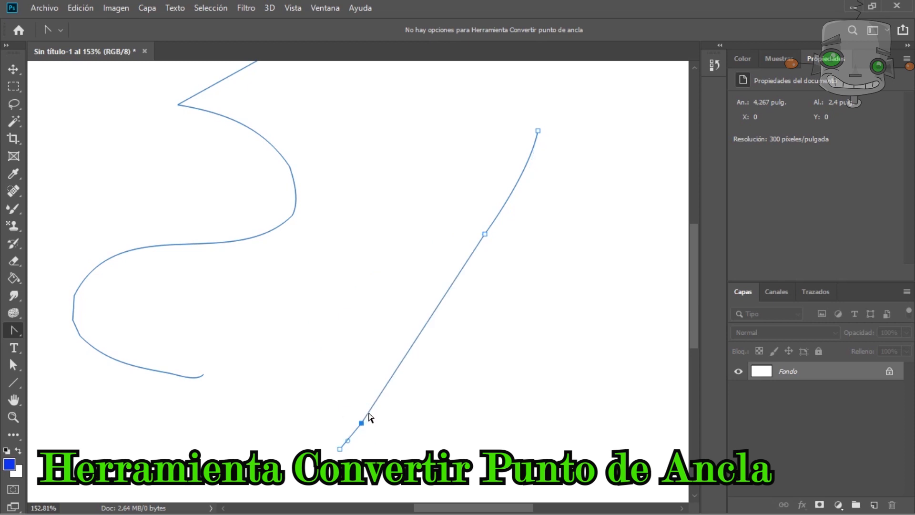
{"action": "left_click", "coordinate": [292, 214]}
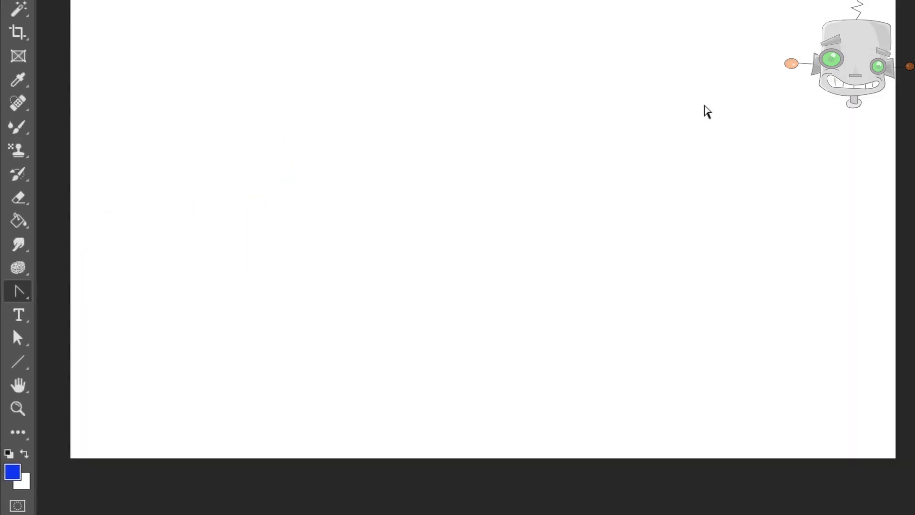
Step: Create a text box in the canvas's upper part with the Horizontal Type tool and enter "hola" in it
{"action": "right_click", "coordinate": [14, 348]}
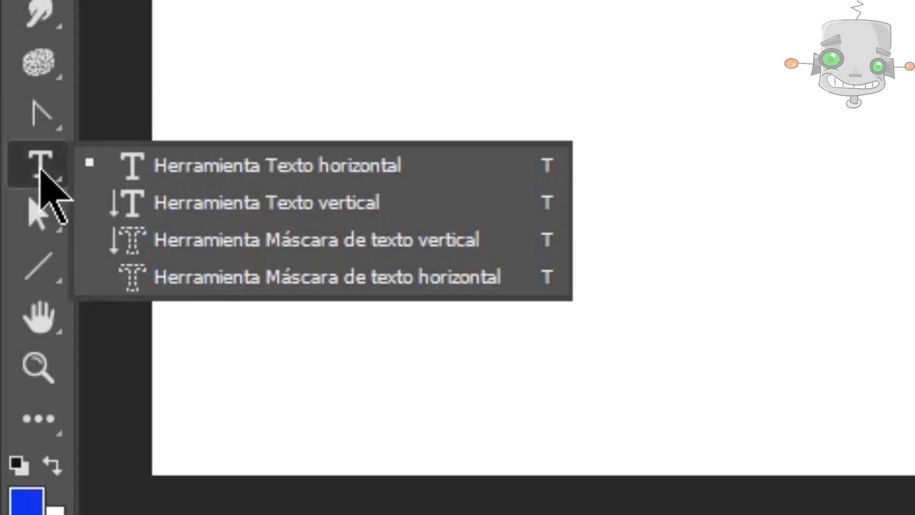
{"action": "left_click", "coordinate": [419, 167]}
{"action": "left_click_drag", "start_coordinate": [102, 153], "coordinate": [443, 258]}
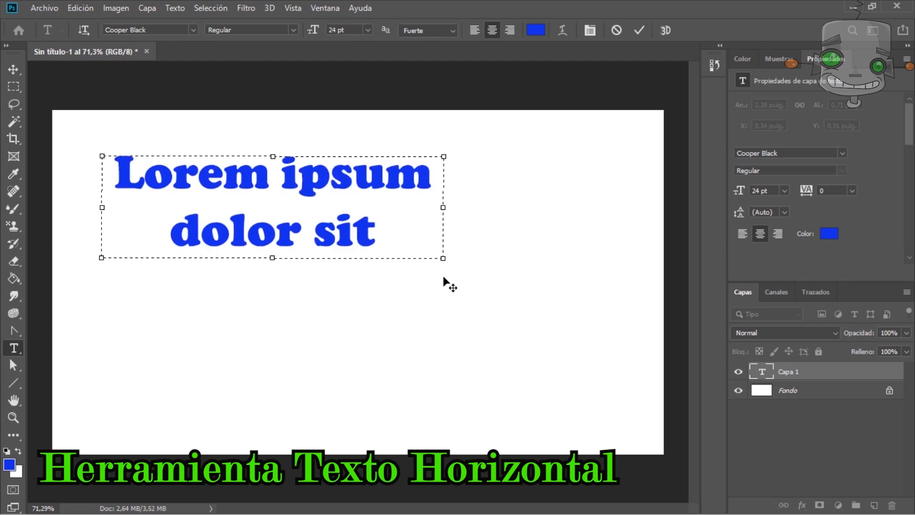
{"action": "type", "text": "hola"}
{"action": "left_click", "coordinate": [474, 220]}
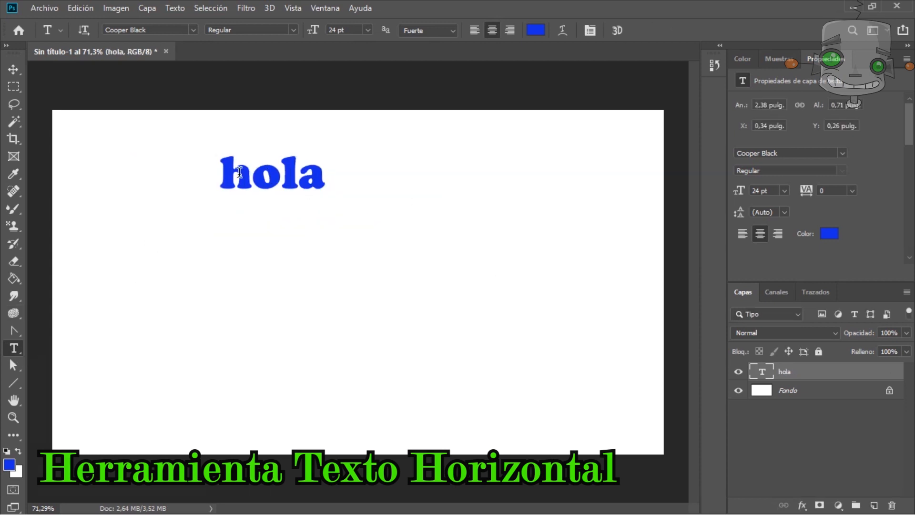
Step: Add the point text "suscribete" below "hola" and move it fully onto the canvas
{"action": "left_click", "coordinate": [85, 267]}
{"action": "type", "text": "Suscribete"}
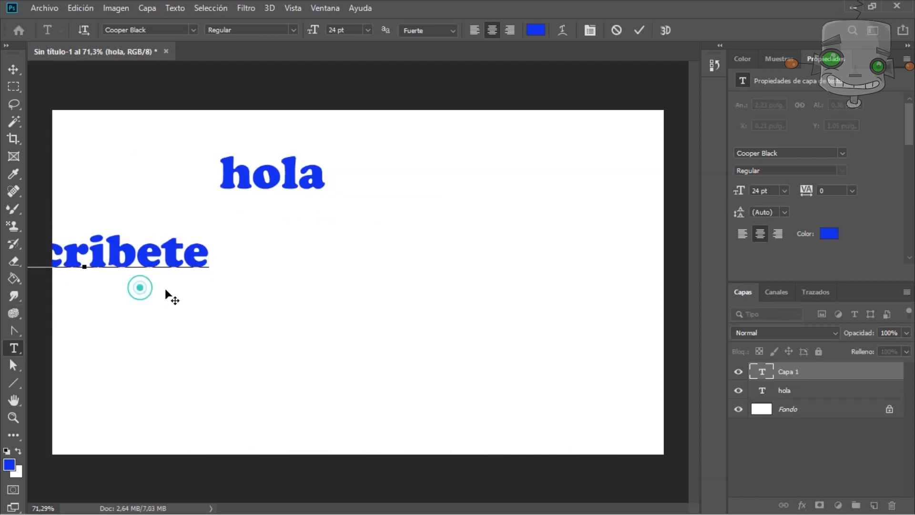
{"action": "left_click_drag", "start_coordinate": [166, 293], "coordinate": [382, 309]}
Step: Set the "suscribete" text to 48 pt in the Clarendon BT Roman font
{"action": "left_click_drag", "start_coordinate": [423, 265], "coordinate": [147, 261]}
{"action": "left_click", "coordinate": [368, 30]}
{"action": "left_click", "coordinate": [358, 175]}
{"action": "left_click", "coordinate": [194, 29]}
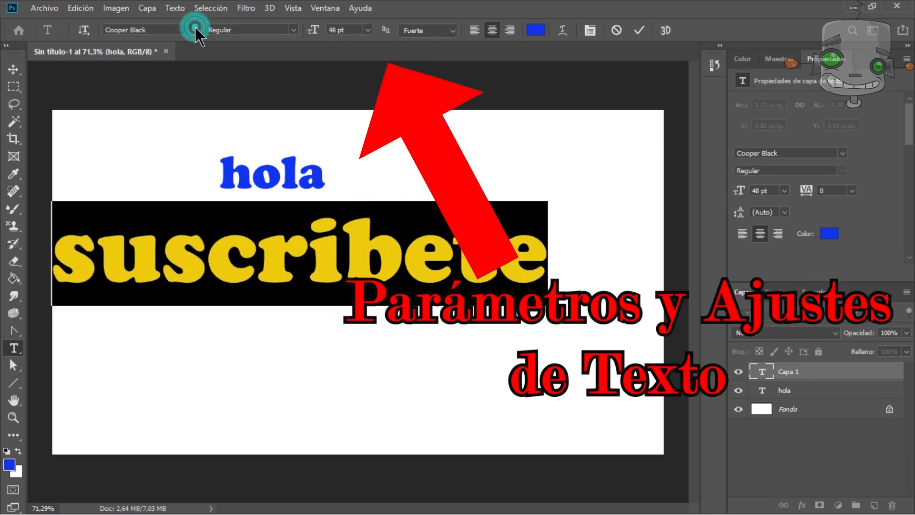
{"action": "left_click", "coordinate": [274, 324]}
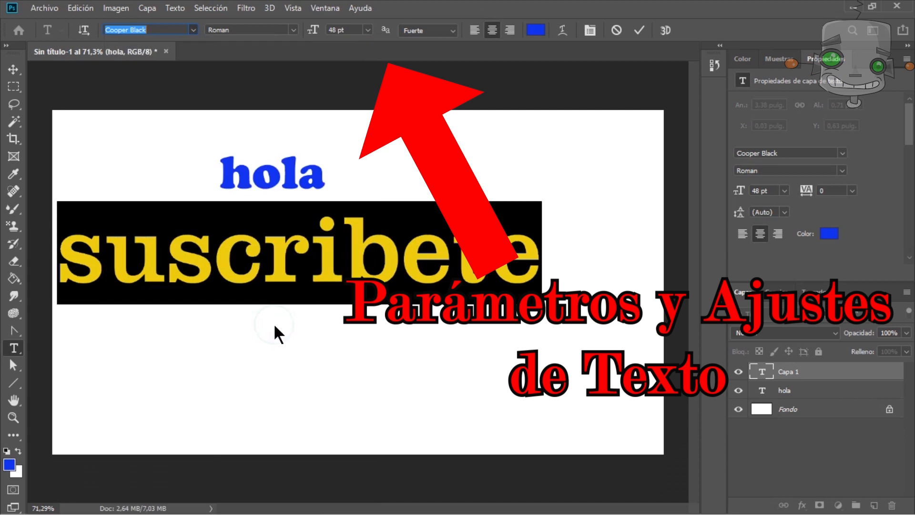
Step: Change the colour of the "suscribete" text to bright red and commit the text
{"action": "left_click", "coordinate": [537, 31]}
{"action": "left_click", "coordinate": [725, 225]}
{"action": "left_click", "coordinate": [688, 226]}
{"action": "left_click", "coordinate": [855, 214]}
{"action": "left_click", "coordinate": [652, 259]}
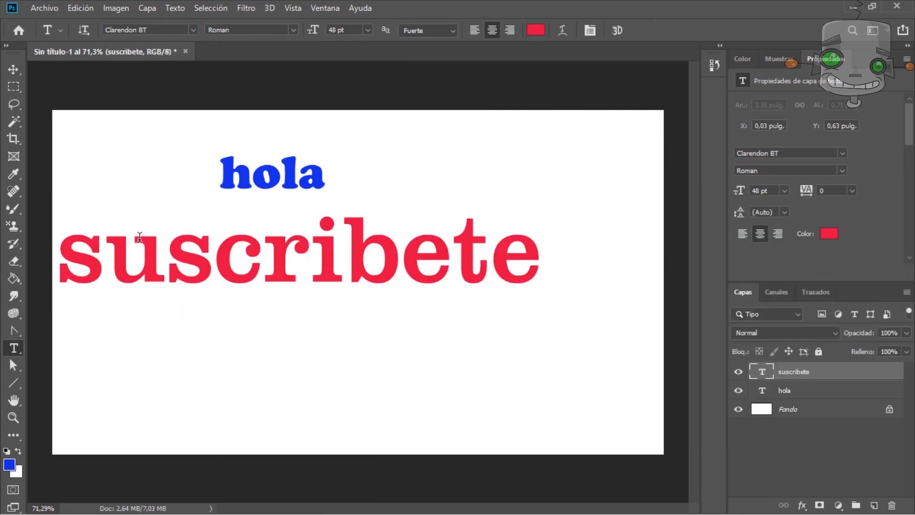
Step: Add "hola" in red with the Vertical Type tool, commit it, and move it to the right side of the canvas
{"action": "right_click", "coordinate": [13, 348]}
{"action": "left_click", "coordinate": [119, 361]}
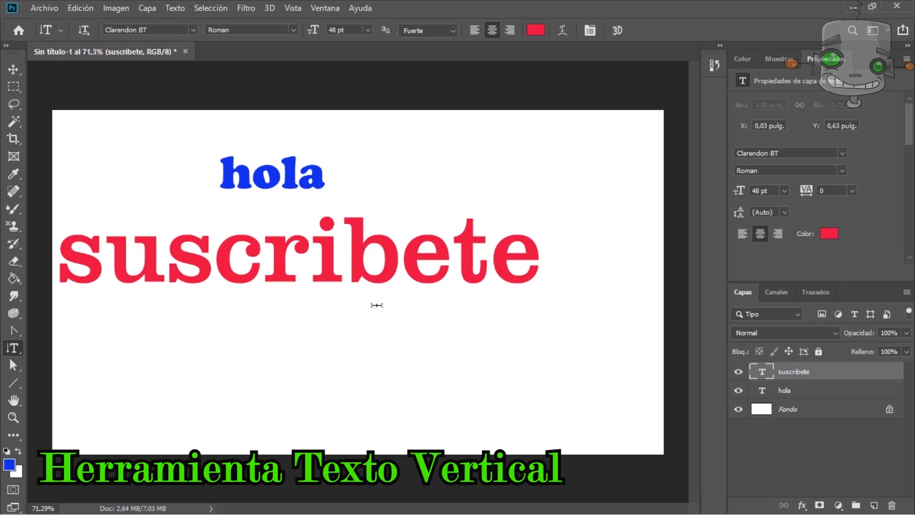
{"action": "left_click", "coordinate": [355, 310]}
{"action": "type", "text": "hola"}
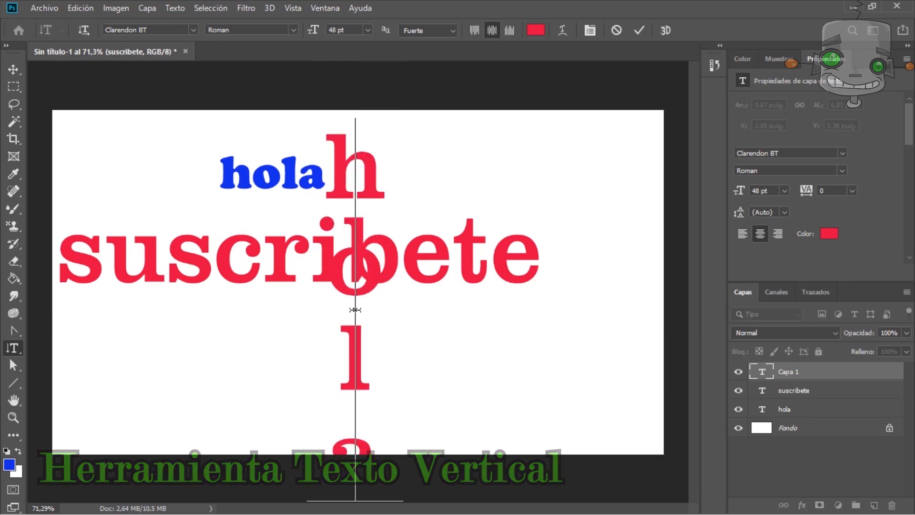
{"action": "left_click", "coordinate": [639, 31]}
{"action": "key", "text": "v"}
{"action": "left_click_drag", "start_coordinate": [359, 230], "coordinate": [588, 206]}
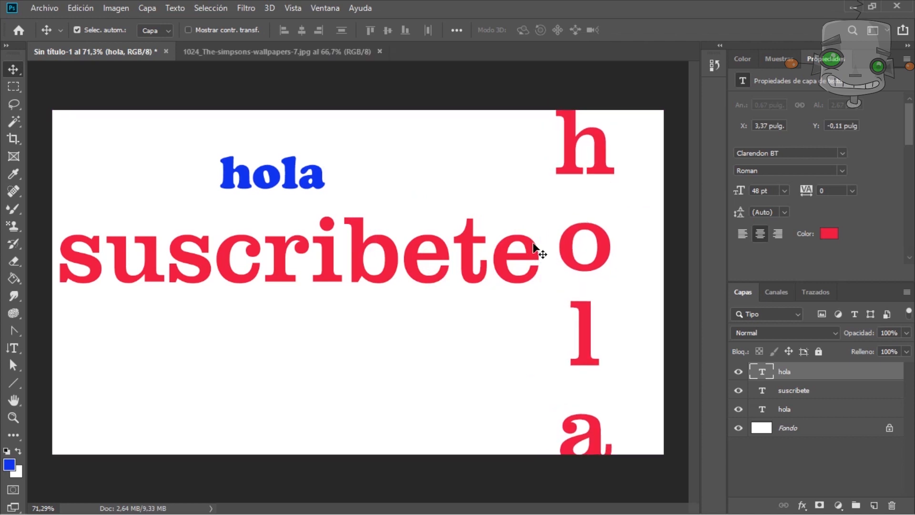
Step: On the Simpsons wallpaper image, enter "hola" with the Vertical Type Mask tool beside the bald man and shift it downward
{"action": "left_click", "coordinate": [322, 52]}
{"action": "left_click_drag", "start_coordinate": [13, 348], "coordinate": [97, 375]}
{"action": "left_click", "coordinate": [96, 373]}
{"action": "left_click", "coordinate": [215, 123]}
{"action": "type", "text": "hola"}
{"action": "left_click_drag", "start_coordinate": [215, 177], "coordinate": [219, 318]}
Step: Set the vertical mask text to the AR DELANEY font at 116.48 pt and commit it as a selection
{"action": "key", "text": "ctrl+a"}
{"action": "left_click", "coordinate": [193, 29]}
{"action": "scroll", "coordinate": [281, 467], "scroll_direction": "up", "scroll_amount": 10}
{"action": "left_click", "coordinate": [267, 352]}
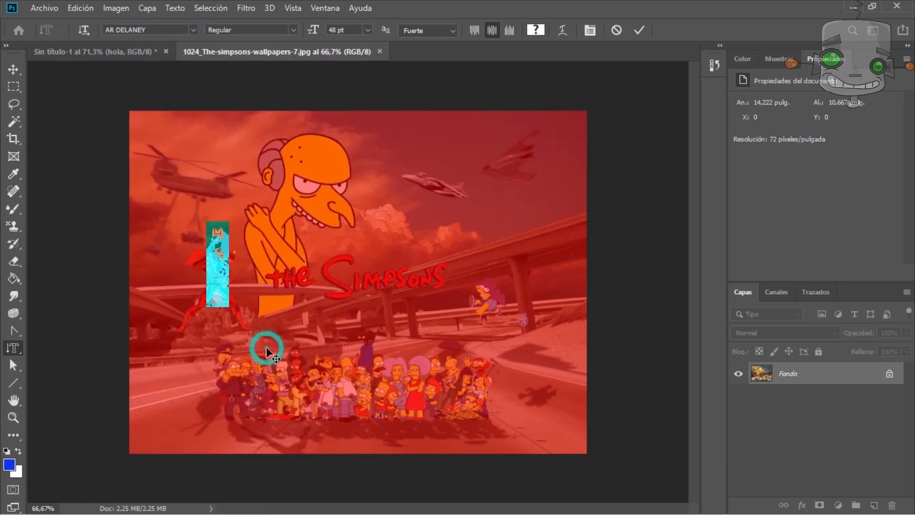
{"action": "left_click", "coordinate": [367, 29]}
{"action": "left_click", "coordinate": [360, 200]}
{"action": "left_click", "coordinate": [639, 31]}
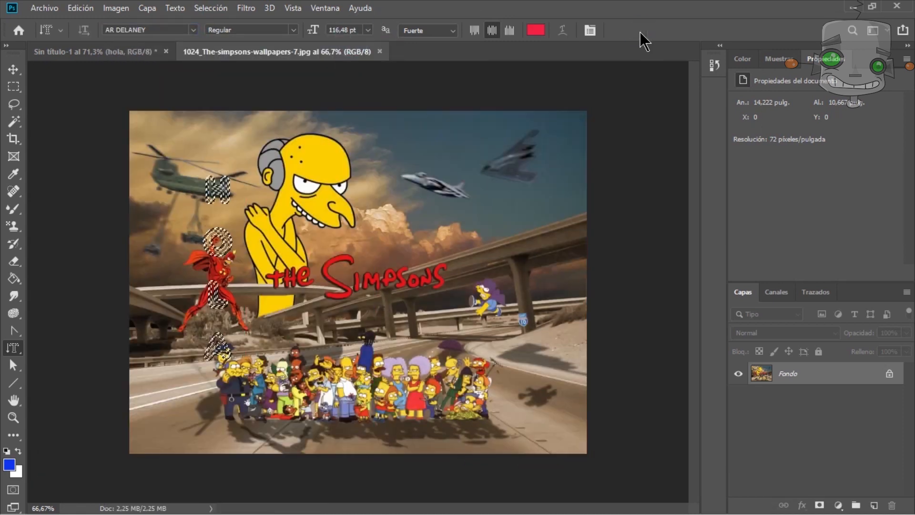
Step: Copy the vertical letter selection onto a new layer and hide the Fondo layer to inspect the cut-out letters
{"action": "key", "text": "ctrl+j"}
{"action": "left_click", "coordinate": [739, 397]}
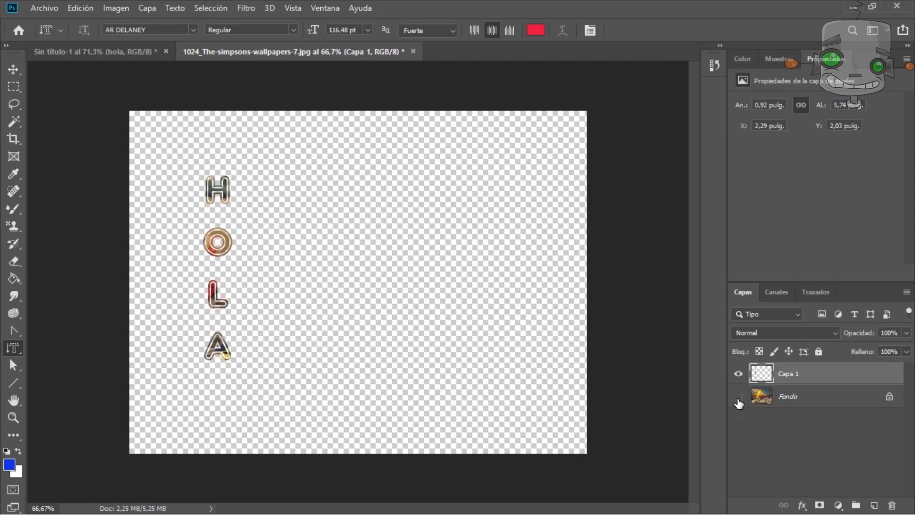
{"action": "scroll", "coordinate": [138, 255], "scroll_direction": "up", "scroll_amount": 9}
{"action": "scroll", "coordinate": [138, 255], "scroll_direction": "down", "scroll_amount": 7}
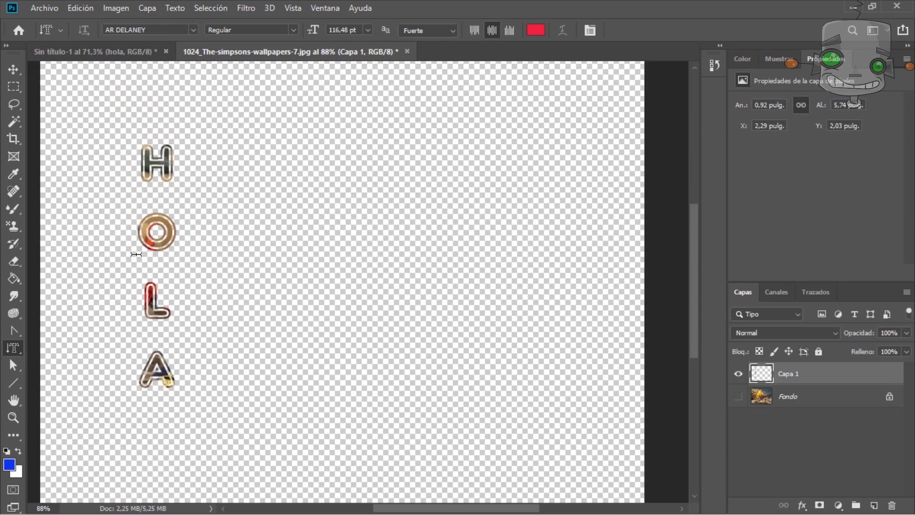
Step: Show and select the Fondo layer, and enter "hola" over the photo with the Horizontal Type Mask tool
{"action": "left_click", "coordinate": [738, 397]}
{"action": "left_click", "coordinate": [817, 400]}
{"action": "right_click", "coordinate": [13, 348]}
{"action": "left_click", "coordinate": [95, 395]}
{"action": "left_click", "coordinate": [181, 200]}
{"action": "type", "text": "hola"}
Step: Set the horizontal mask text to Blackoak Std, place it over the crowd of characters, and commit it as a selection
{"action": "left_click", "coordinate": [193, 29]}
{"action": "scroll", "coordinate": [367, 119], "scroll_direction": "down", "scroll_amount": 5}
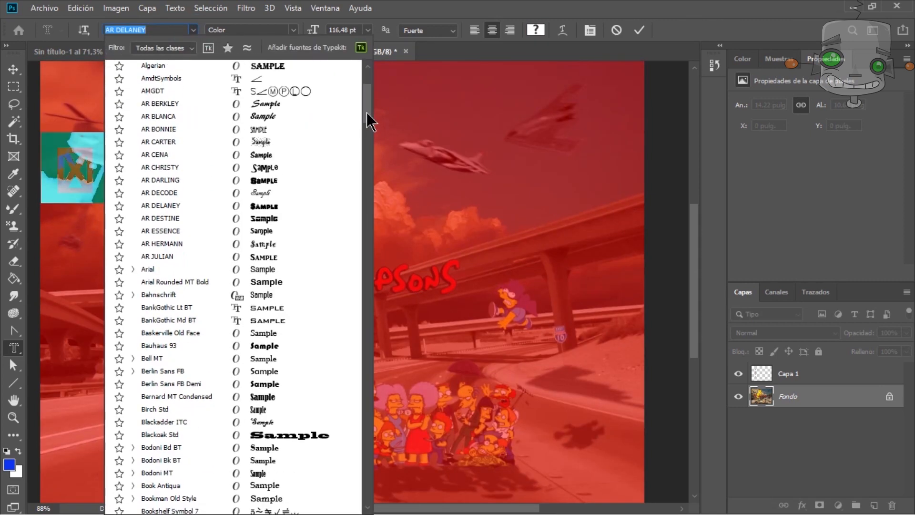
{"action": "left_click", "coordinate": [297, 435]}
{"action": "left_click_drag", "start_coordinate": [270, 224], "coordinate": [425, 466]}
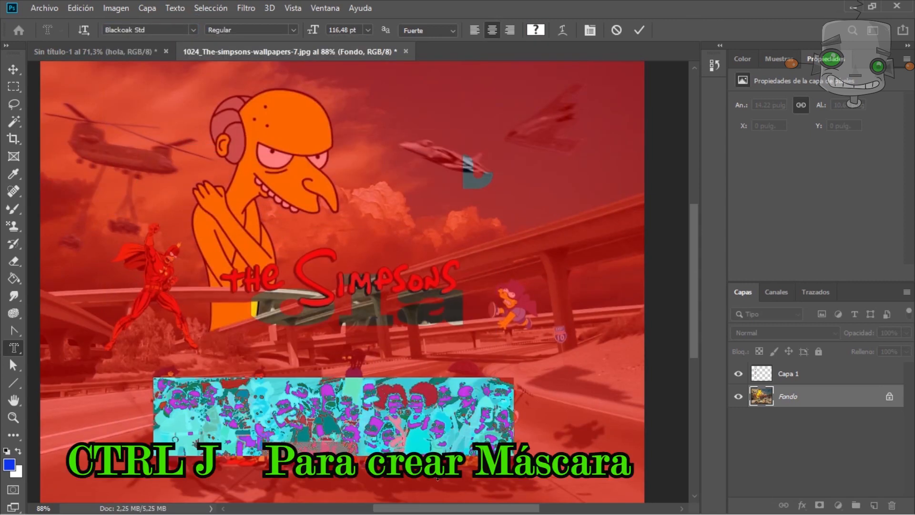
{"action": "left_click", "coordinate": [639, 30]}
Step: Copy the horizontal letter selection onto a new layer, hide the Fondo layer, and move the letters up beside the vertical word
{"action": "key", "text": "ctrl+j"}
{"action": "left_click", "coordinate": [738, 419]}
{"action": "key", "text": "v"}
{"action": "left_click_drag", "start_coordinate": [394, 408], "coordinate": [437, 268]}
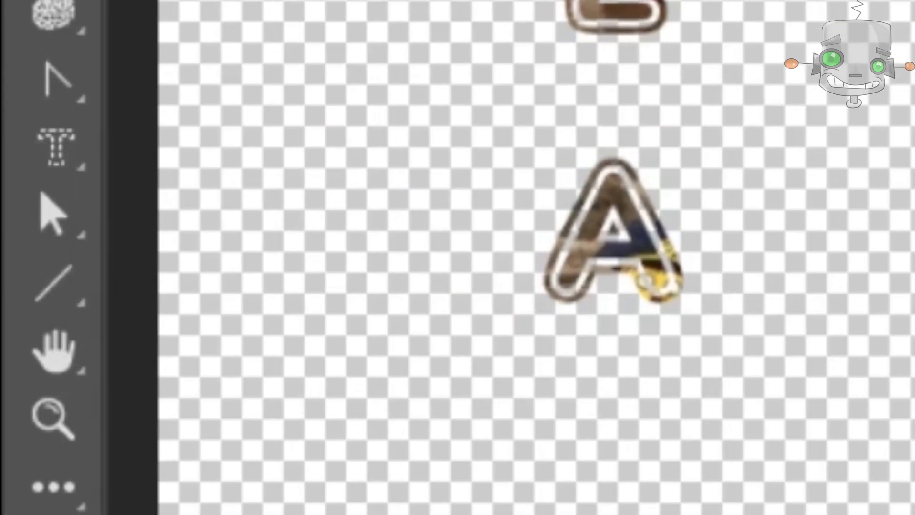
Step: In the Sin título-1 document, draw a blue rectangle about 311 × 281 px left of the canvas centre
{"action": "right_click", "coordinate": [45, 224]}
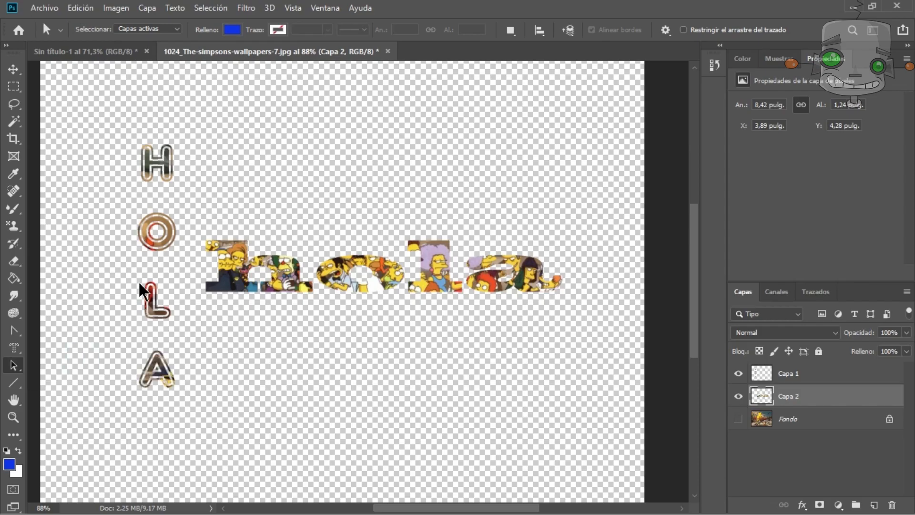
{"action": "left_click", "coordinate": [121, 51]}
{"action": "right_click", "coordinate": [13, 383]}
{"action": "left_click", "coordinate": [96, 432]}
{"action": "left_click_drag", "start_coordinate": [185, 185], "coordinate": [334, 319]}
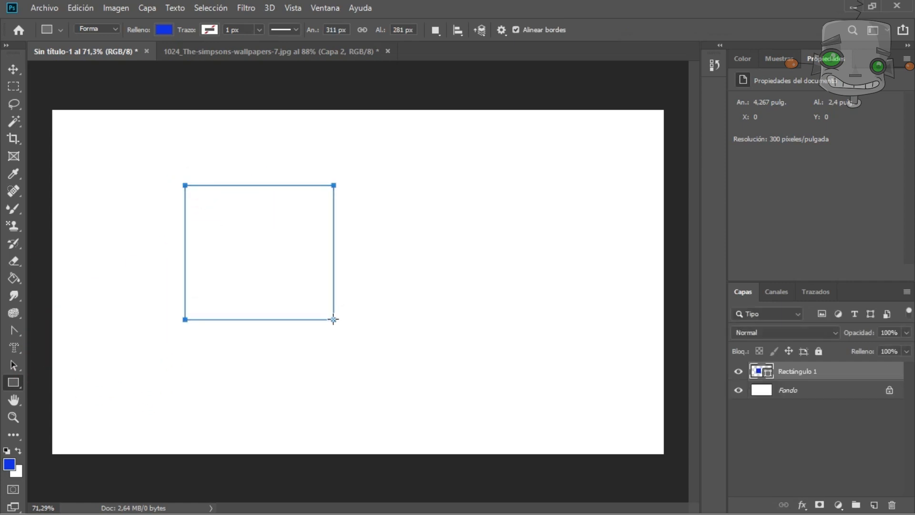
Step: Move the whole blue rectangle to the right across the canvas with the Path Selection tool
{"action": "right_click", "coordinate": [13, 382]}
{"action": "left_click", "coordinate": [14, 365]}
{"action": "left_click_drag", "start_coordinate": [257, 183], "coordinate": [453, 193]}
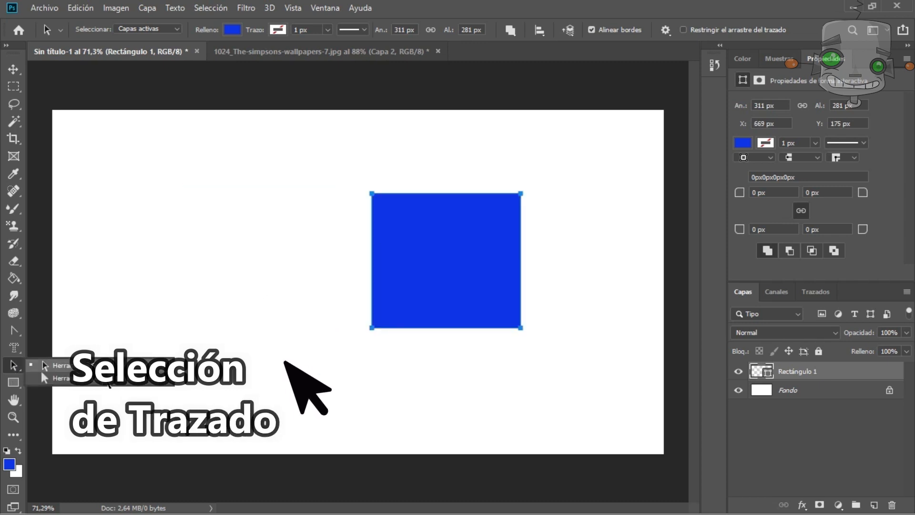
Step: Reshape the rectangle into an irregular quadrilateral by moving three corner points with the Direct Selection tool, accepting conversion to a regular path
{"action": "left_click_drag", "start_coordinate": [372, 330], "coordinate": [276, 352]}
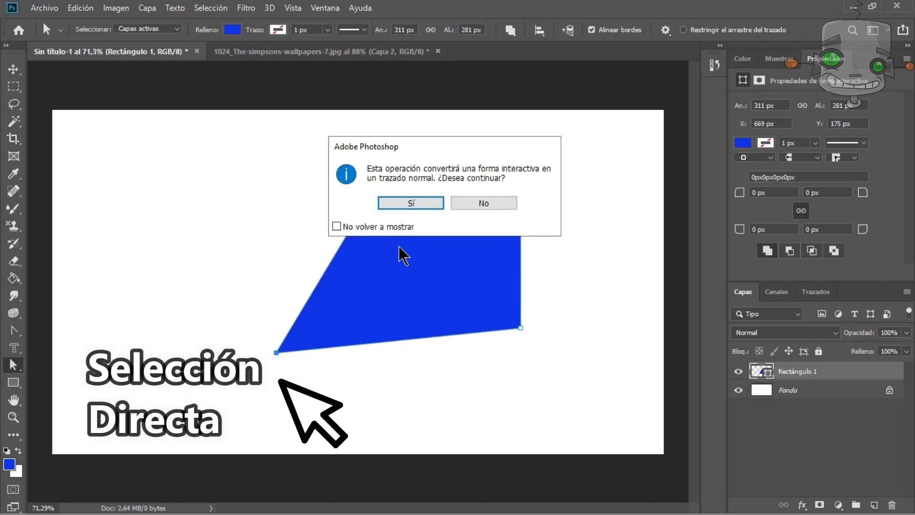
{"action": "left_click", "coordinate": [433, 205]}
{"action": "left_click_drag", "start_coordinate": [519, 330], "coordinate": [524, 377]}
{"action": "left_click_drag", "start_coordinate": [521, 195], "coordinate": [466, 174]}
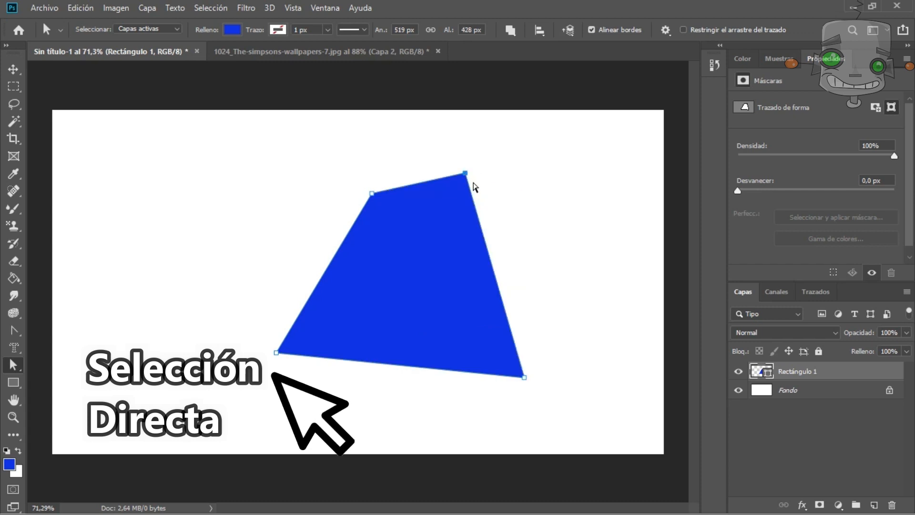
Step: In the Sin título-2 document, draw a blue rectangle and a smaller rounded rectangle side by side in the canvas's upper part
{"action": "key", "text": "u"}
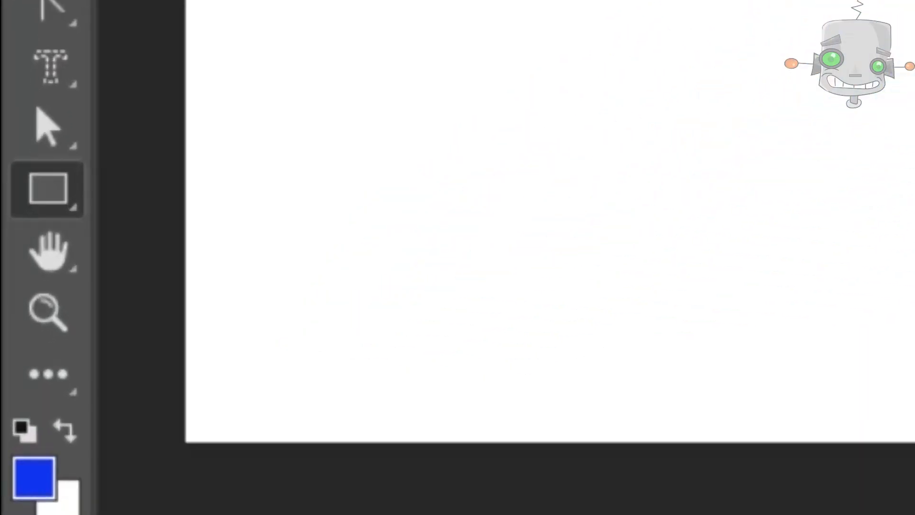
{"action": "left_click", "coordinate": [61, 193]}
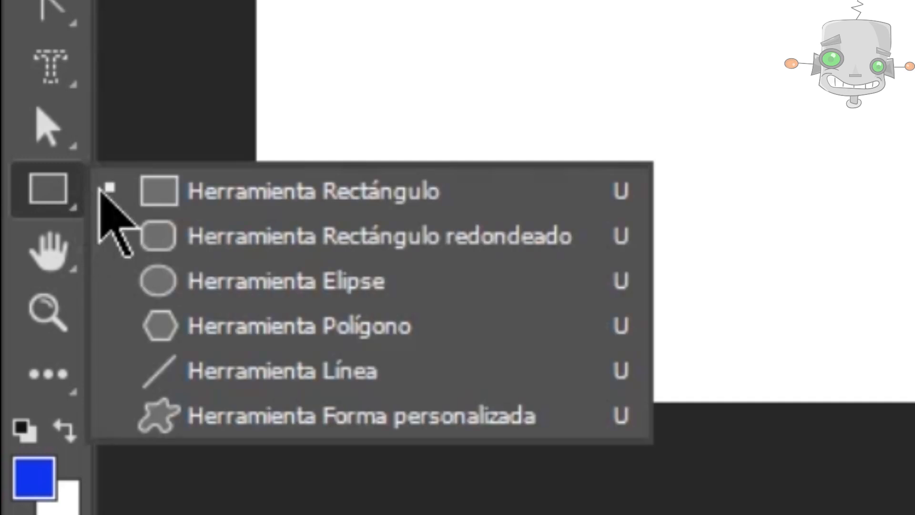
{"action": "left_click", "coordinate": [286, 190]}
{"action": "left_click_drag", "start_coordinate": [109, 142], "coordinate": [218, 239]}
{"action": "left_click_drag", "start_coordinate": [256, 144], "coordinate": [340, 221]}
Step: Draw a circle right of the rounded rectangle and a five-sided polygon about 274 × 271 px below the rectangle
{"action": "right_click", "coordinate": [20, 387]}
{"action": "left_click", "coordinate": [130, 413]}
{"action": "left_click_drag", "start_coordinate": [398, 158], "coordinate": [496, 256]}
{"action": "right_click", "coordinate": [13, 382]}
{"action": "left_click", "coordinate": [72, 417]}
{"action": "left_click_drag", "start_coordinate": [159, 316], "coordinate": [225, 365]}
Step: Draw a heart about 131 × 130 px and a light bulb about 148 × 258 px with the Custom Shape tool in the canvas's lower part
{"action": "right_click", "coordinate": [15, 382]}
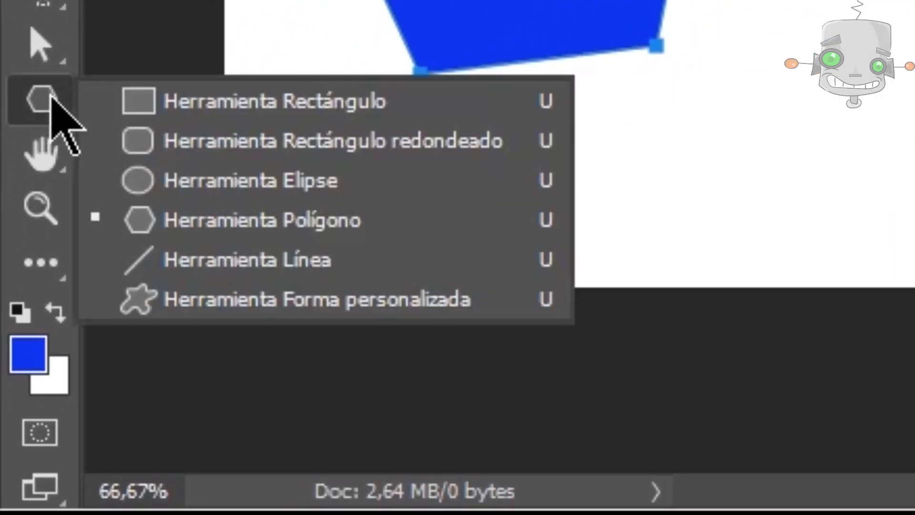
{"action": "left_click", "coordinate": [436, 296]}
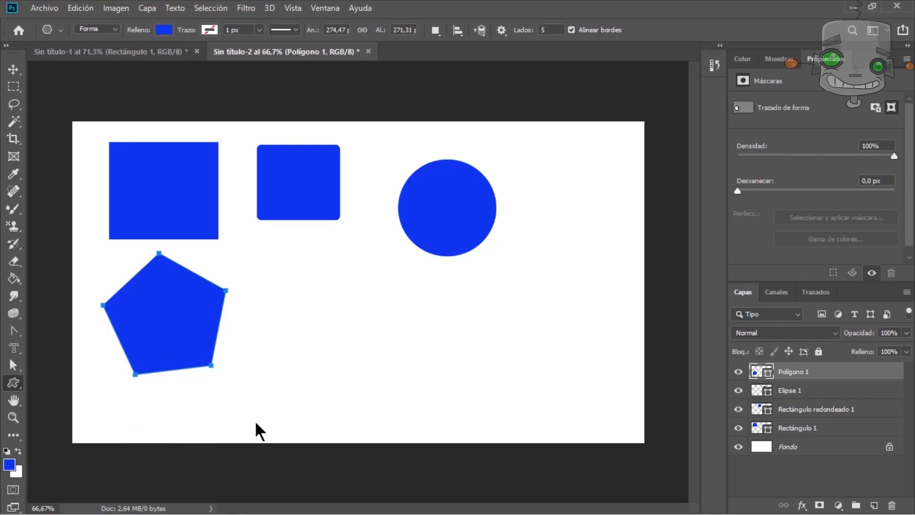
{"action": "left_click", "coordinate": [561, 28]}
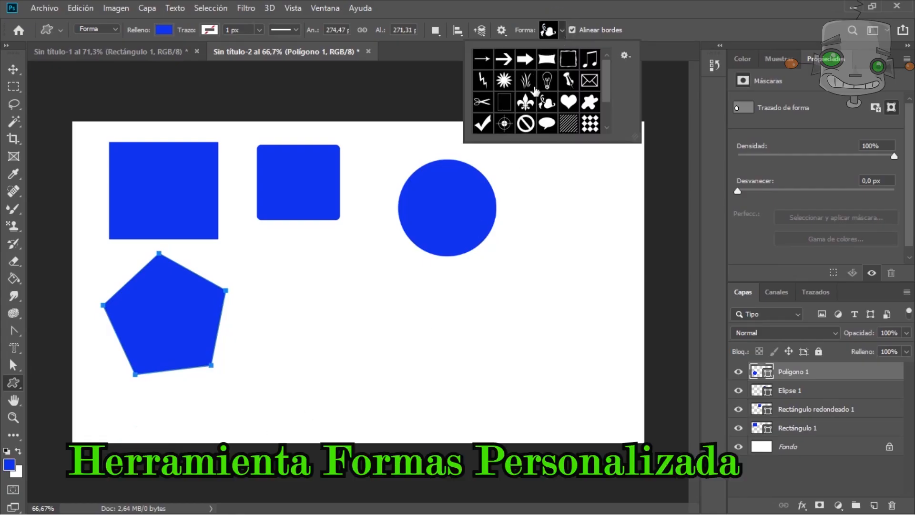
{"action": "left_click_drag", "start_coordinate": [368, 296], "coordinate": [427, 355]}
{"action": "left_click", "coordinate": [562, 30]}
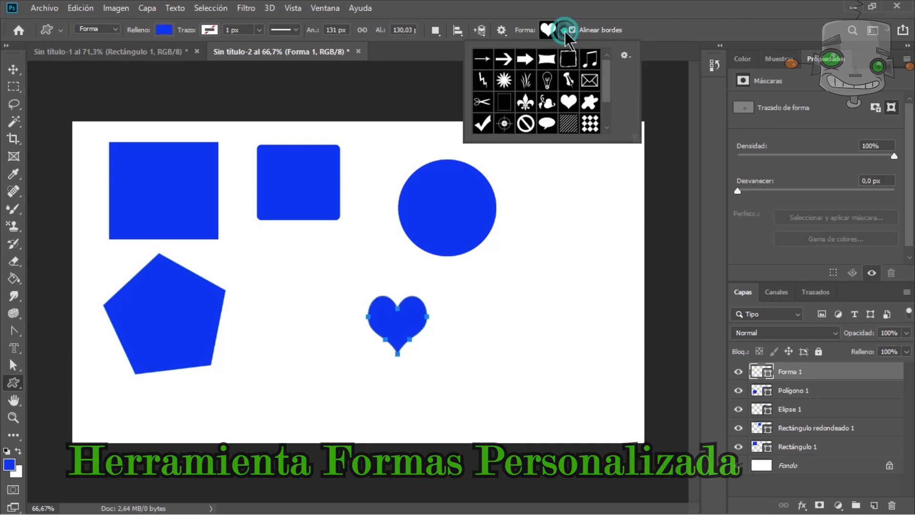
{"action": "left_click", "coordinate": [548, 80]}
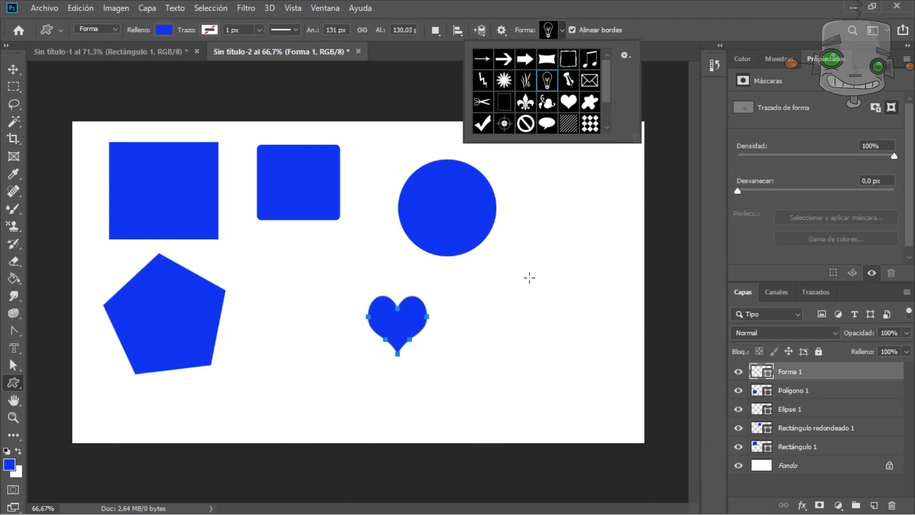
{"action": "left_click_drag", "start_coordinate": [530, 261], "coordinate": [597, 374]}
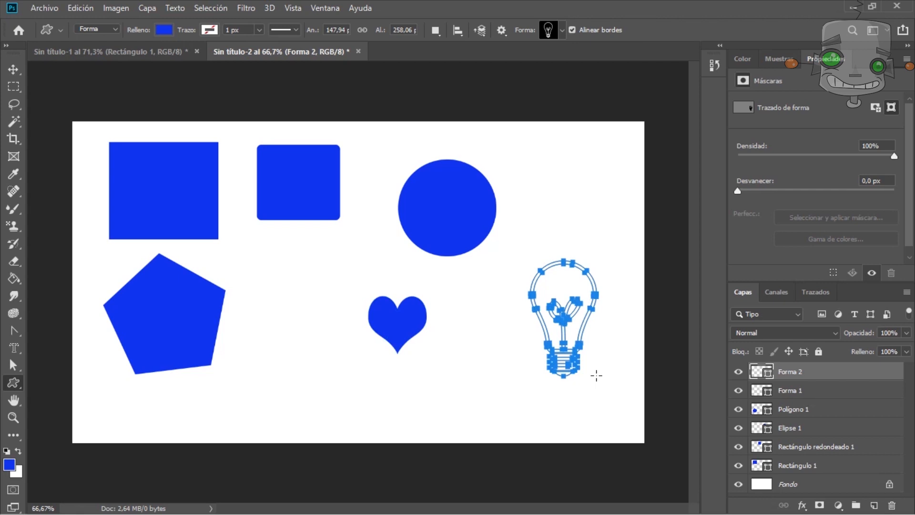
Step: Magnify the document and pan around the shapes with the Hand tool
{"action": "key", "text": "r"}
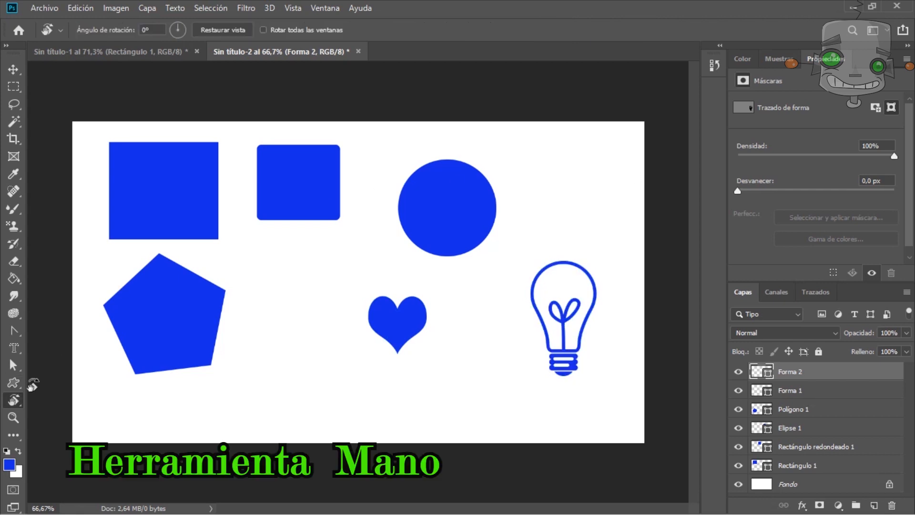
{"action": "right_click", "coordinate": [15, 401]}
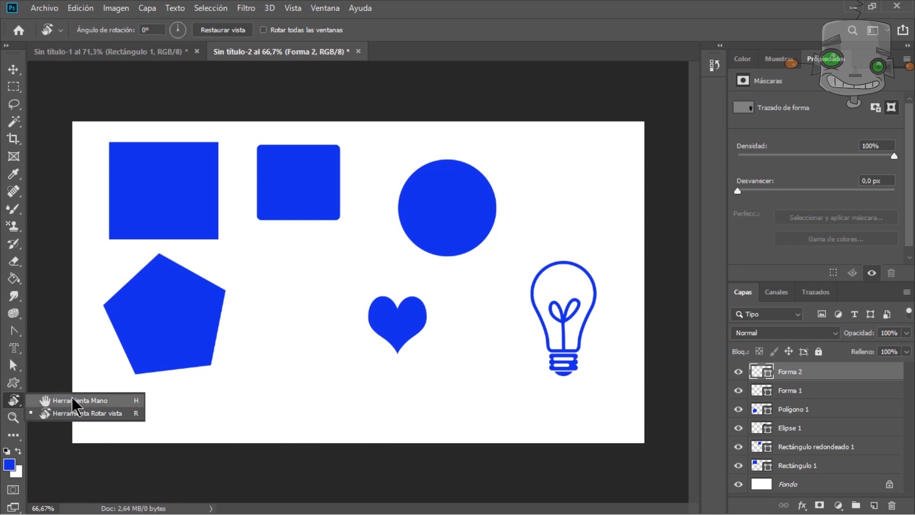
{"action": "left_click", "coordinate": [50, 402]}
{"action": "scroll", "coordinate": [274, 341], "scroll_direction": "up", "scroll_amount": 2}
{"action": "mouse_move", "coordinate": [388, 223]}
{"action": "left_mouse_down"}
{"action": "mouse_move", "coordinate": [321, 259]}
{"action": "mouse_move", "coordinate": [496, 217]}
{"action": "mouse_move", "coordinate": [394, 235]}
{"action": "left_mouse_up"}
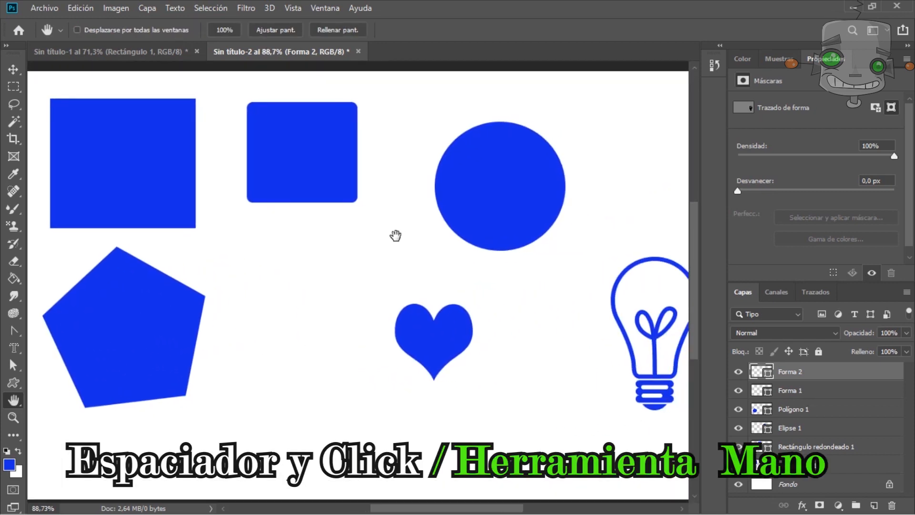
{"action": "left_click_drag", "start_coordinate": [343, 255], "coordinate": [339, 278]}
Step: Fit the document to the window and rotate the canvas view to about -76° with the Rotate View tool
{"action": "right_click", "coordinate": [14, 400]}
{"action": "left_click", "coordinate": [96, 413]}
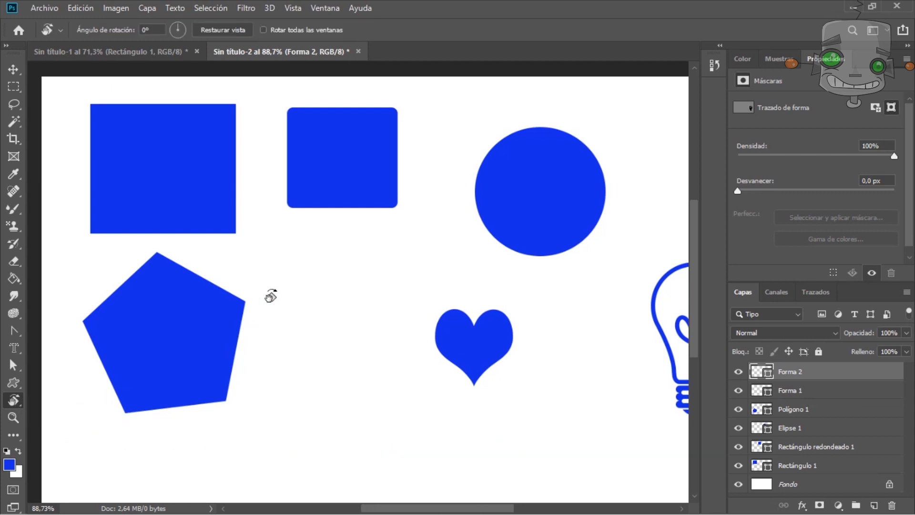
{"action": "key", "text": "ctrl+0"}
{"action": "left_click_drag", "start_coordinate": [374, 299], "coordinate": [373, 266]}
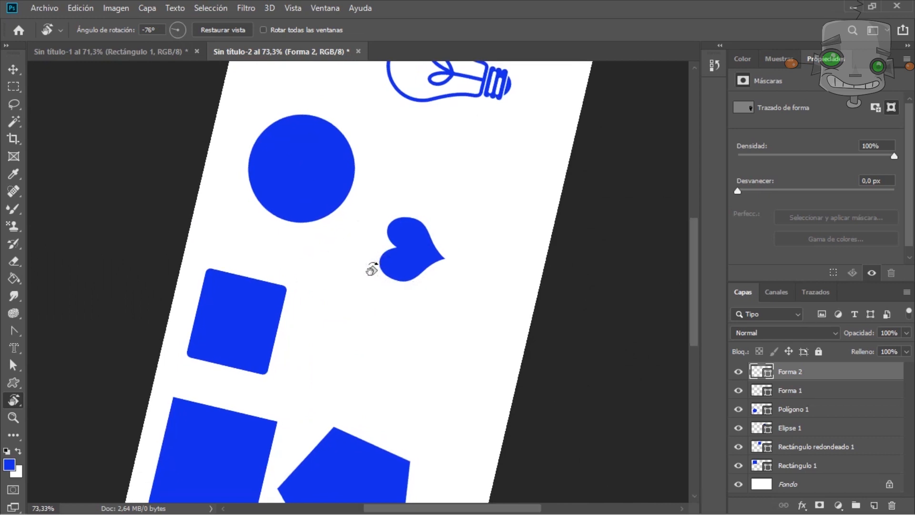
Step: Magnify the area around the circle and the heart with the Zoom tool
{"action": "left_click", "coordinate": [13, 417]}
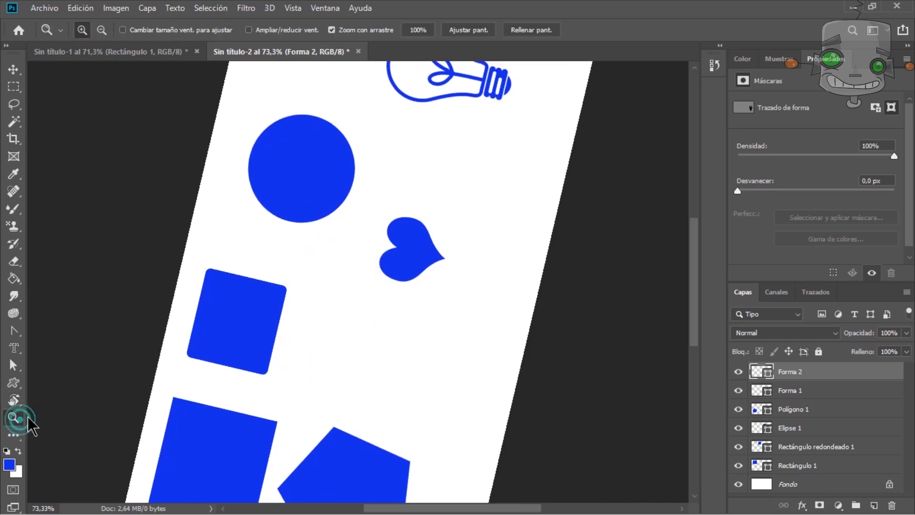
{"action": "left_click", "coordinate": [361, 217]}
{"action": "left_click", "coordinate": [302, 188]}
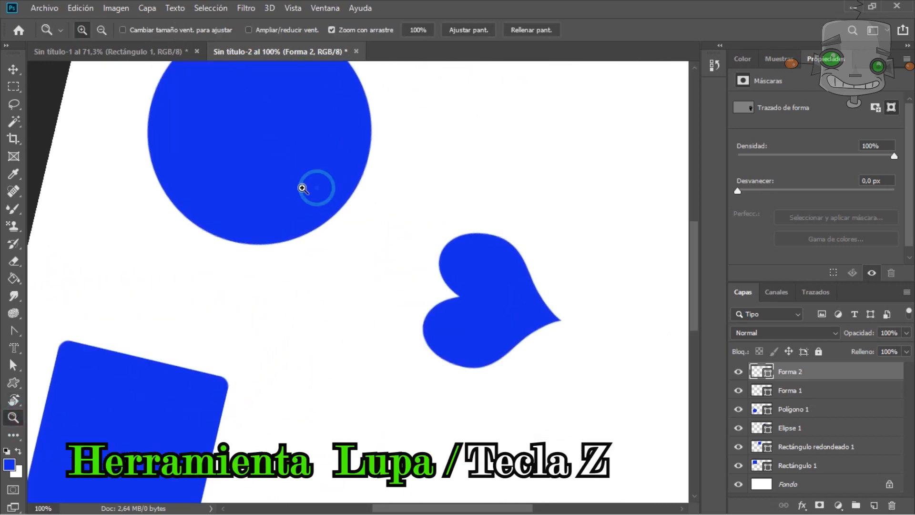
{"action": "left_click", "coordinate": [531, 317]}
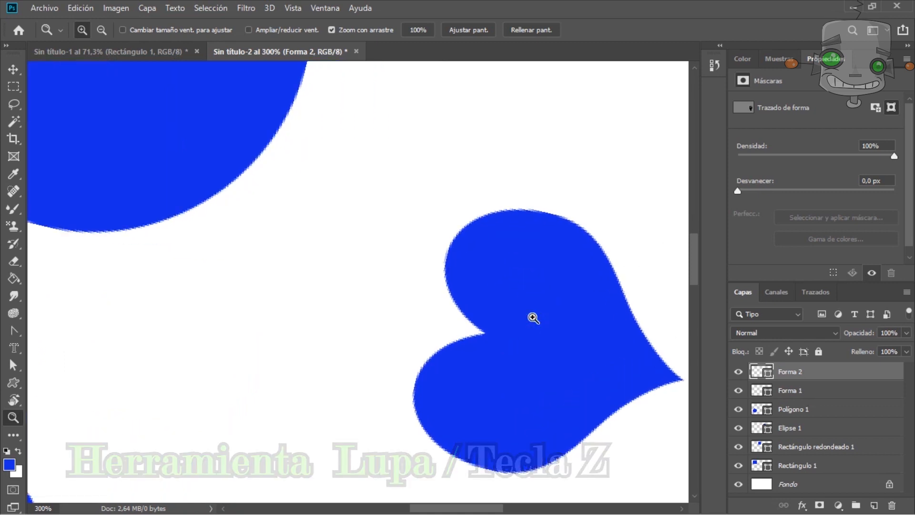
{"action": "left_click", "coordinate": [531, 316]}
{"action": "left_click", "coordinate": [531, 316]}
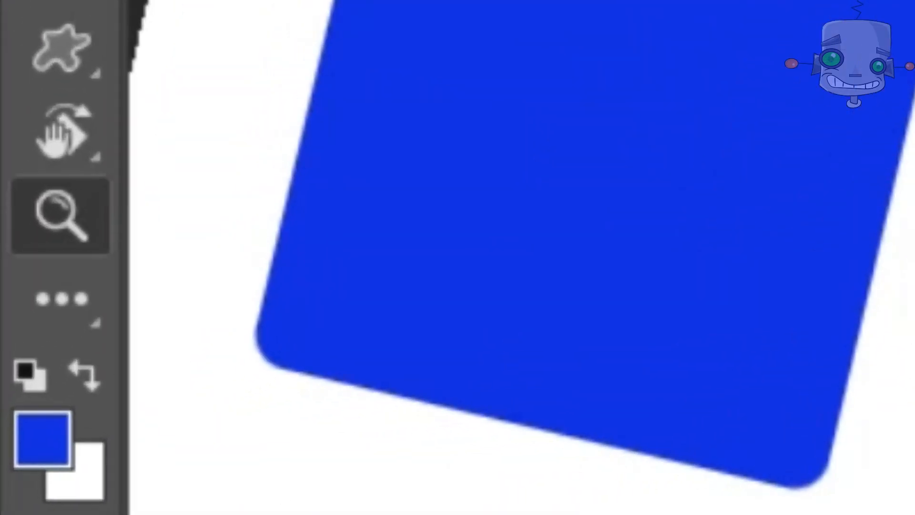
Step: Review the tool groups in the toolbar customization settings and close them
{"action": "left_click", "coordinate": [73, 311]}
{"action": "left_click", "coordinate": [453, 302]}
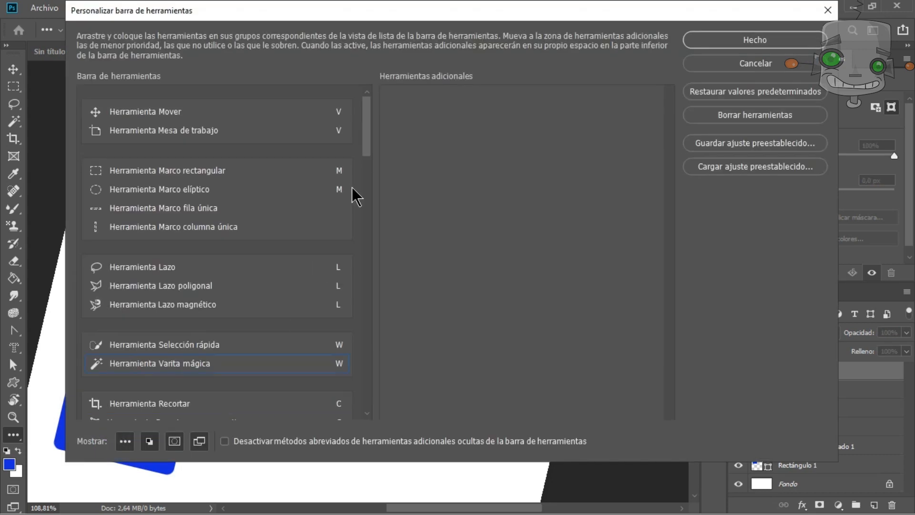
{"action": "left_click_drag", "start_coordinate": [365, 130], "coordinate": [363, 258]}
{"action": "left_click", "coordinate": [739, 38]}
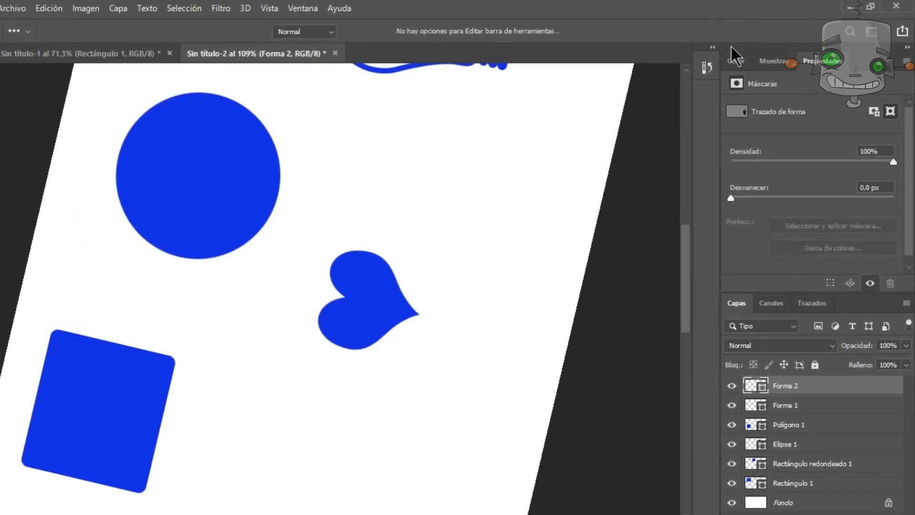
{"action": "left_click", "coordinate": [872, 30]}
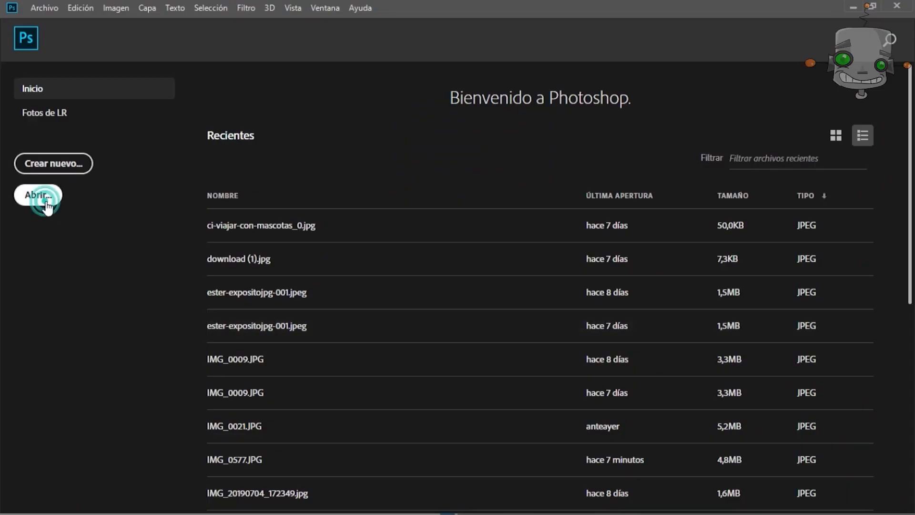
Step: Open the photos IMG_0169.JPG and IMG_0577.JPG and switch between the two documents to compare them
{"action": "left_click", "coordinate": [37, 194]}
{"action": "left_click", "coordinate": [233, 114]}
{"action": "left_click_drag", "start_coordinate": [333, 117], "coordinate": [143, 109]}
{"action": "left_click", "coordinate": [796, 491]}
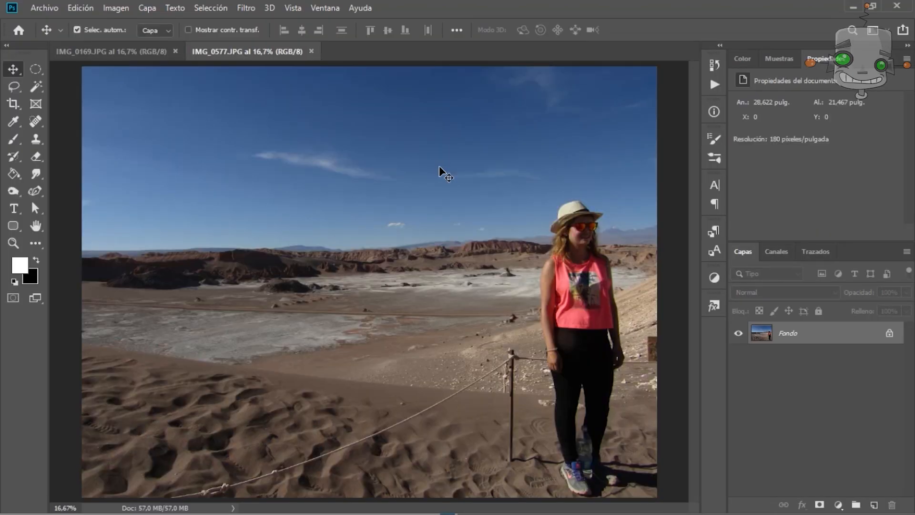
{"action": "left_click", "coordinate": [133, 53]}
{"action": "left_click", "coordinate": [238, 52]}
{"action": "left_click", "coordinate": [132, 51]}
Step: Select the woman in IMG_0577.JPG automatically with the Subject selection command
{"action": "left_click", "coordinate": [280, 52]}
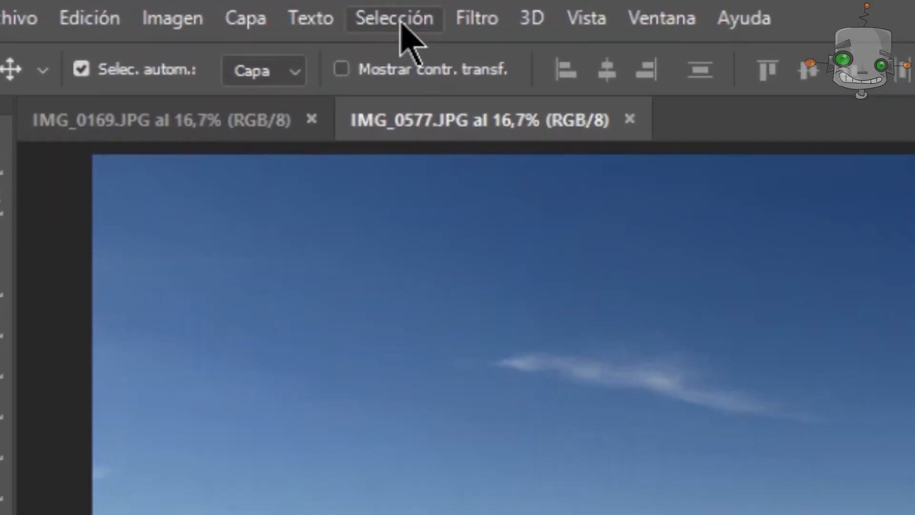
{"action": "left_click", "coordinate": [402, 21]}
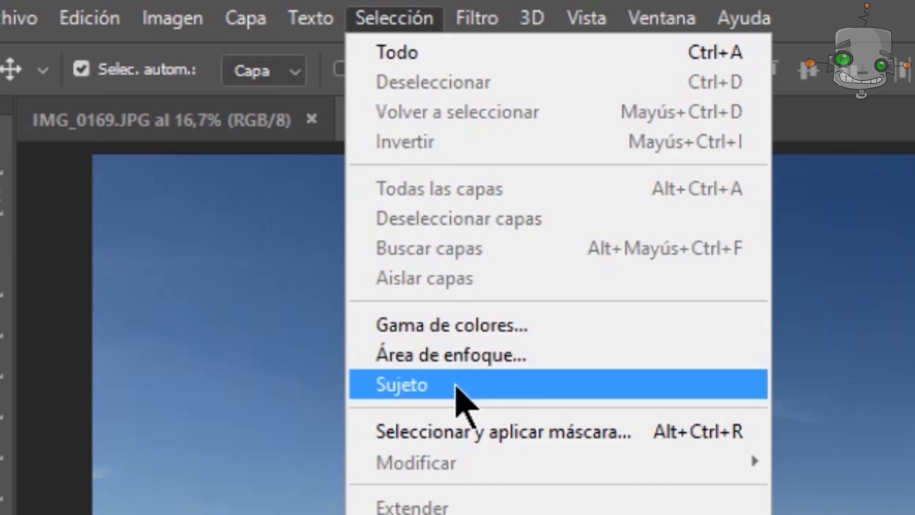
{"action": "left_click", "coordinate": [457, 390]}
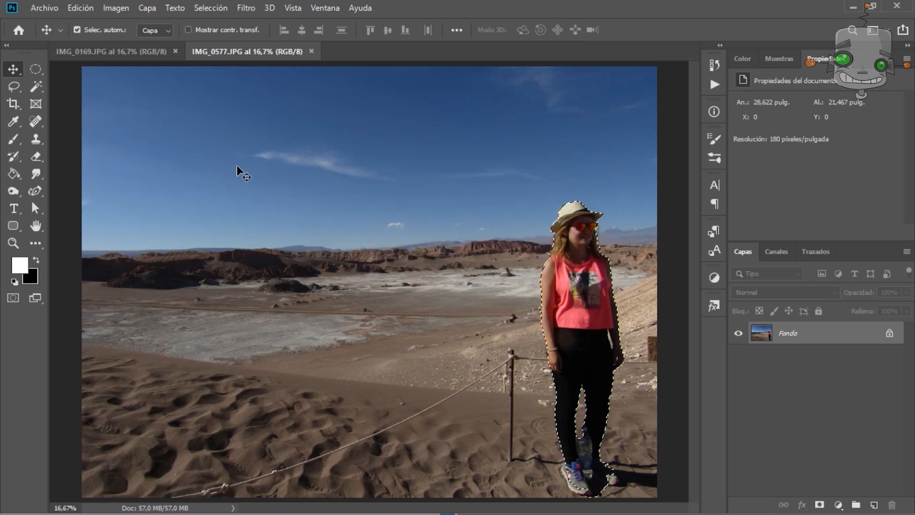
Step: Refine the selection around the woman's shoes and the bottle with the Lasso tool, adding missing areas and subtracting extra ones
{"action": "scroll", "coordinate": [558, 358], "scroll_direction": "up", "scroll_amount": 5}
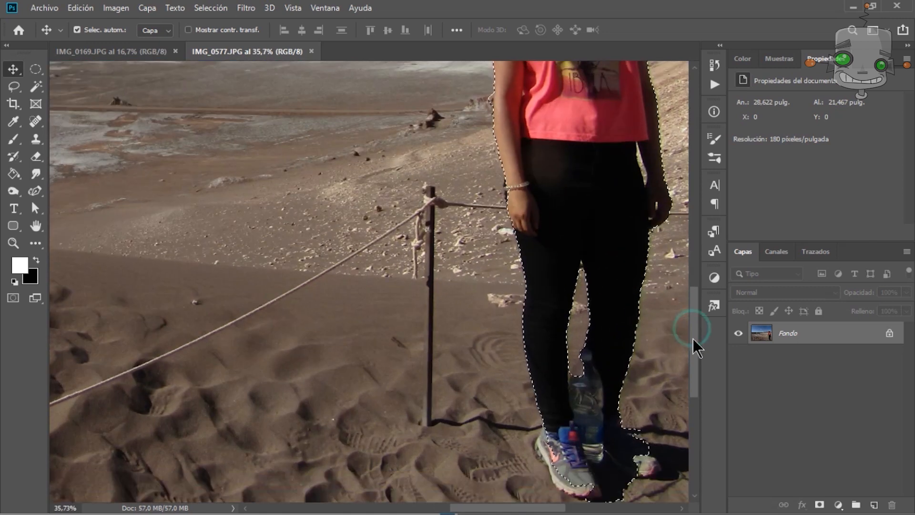
{"action": "scroll", "coordinate": [693, 348], "scroll_direction": "down", "scroll_amount": 2}
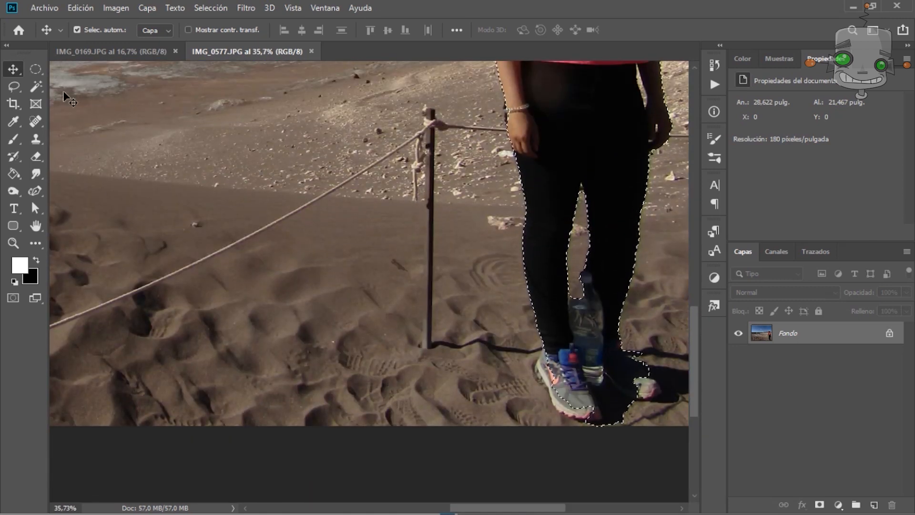
{"action": "left_click", "coordinate": [14, 86]}
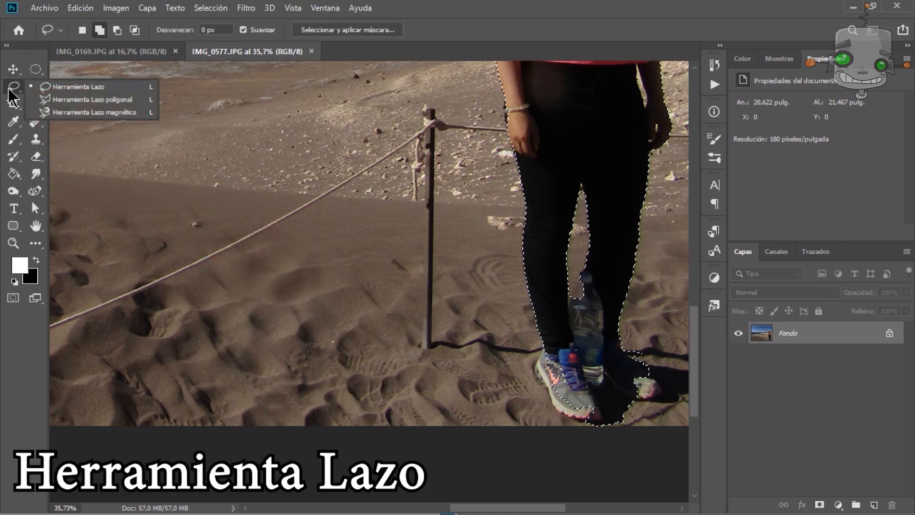
{"action": "left_click", "coordinate": [93, 89]}
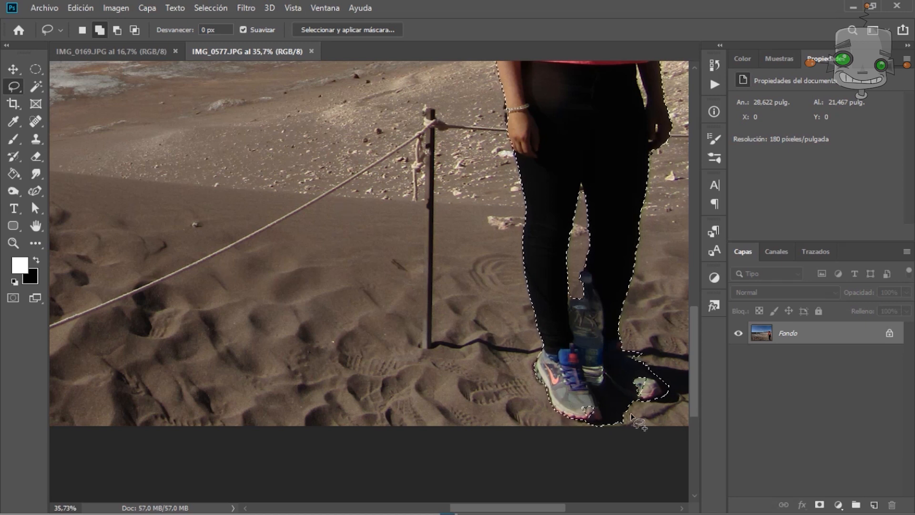
{"action": "left_click", "coordinate": [117, 30]}
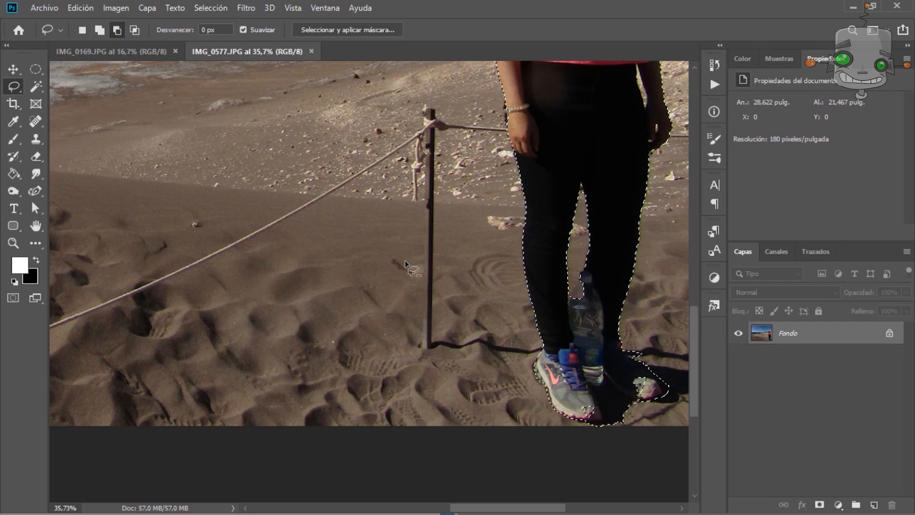
{"action": "mouse_move", "coordinate": [633, 392]}
{"action": "left_mouse_down"}
{"action": "mouse_move", "coordinate": [650, 387]}
{"action": "mouse_move", "coordinate": [645, 399]}
{"action": "left_mouse_up"}
{"action": "left_click", "coordinate": [100, 30]}
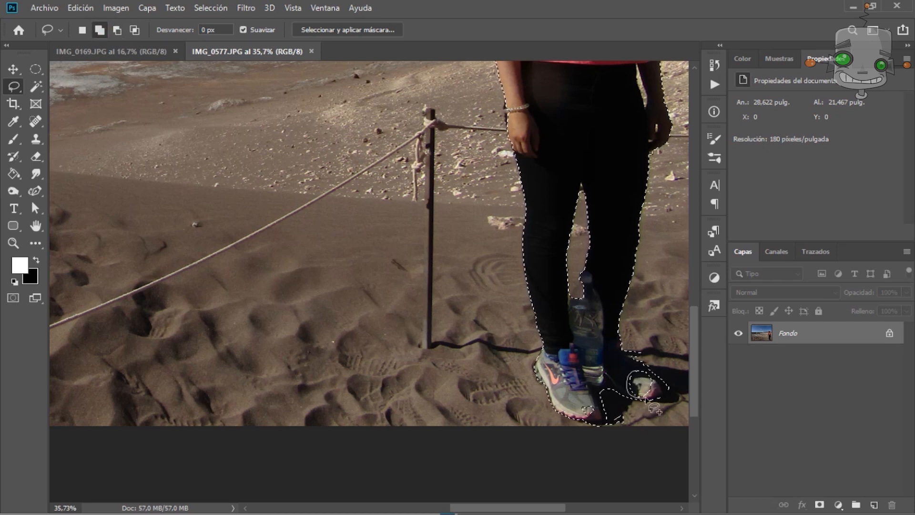
{"action": "left_click_drag", "start_coordinate": [575, 304], "coordinate": [588, 311]}
Step: Correct the selection edge further up along the woman's body with the Lasso tool, adding and subtracting small areas
{"action": "key", "text": "space"}
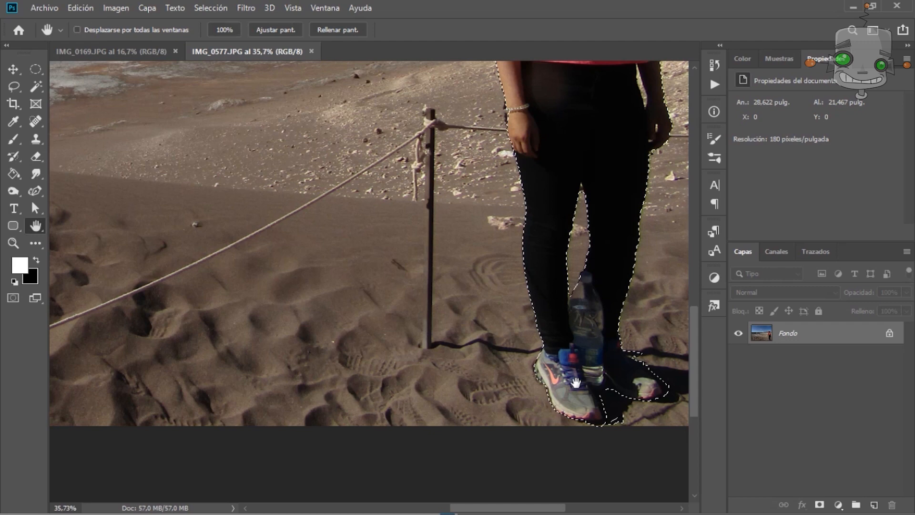
{"action": "left_click_drag", "start_coordinate": [574, 142], "coordinate": [537, 308]}
{"action": "left_click_drag", "start_coordinate": [455, 317], "coordinate": [496, 323]}
{"action": "scroll", "coordinate": [488, 316], "scroll_direction": "up", "scroll_amount": 12}
{"action": "left_click", "coordinate": [117, 31]}
{"action": "mouse_move", "coordinate": [427, 332]}
{"action": "left_mouse_down"}
{"action": "mouse_move", "coordinate": [428, 306]}
{"action": "mouse_move", "coordinate": [424, 330]}
{"action": "left_mouse_up"}
{"action": "mouse_move", "coordinate": [432, 449]}
{"action": "left_mouse_down"}
{"action": "mouse_move", "coordinate": [428, 400]}
{"action": "mouse_move", "coordinate": [422, 411]}
{"action": "left_mouse_up"}
{"action": "mouse_move", "coordinate": [428, 374]}
{"action": "left_mouse_down"}
{"action": "mouse_move", "coordinate": [424, 318]}
{"action": "mouse_move", "coordinate": [412, 364]}
{"action": "left_mouse_up"}
Step: Copy the selected woman to a new layer and hide the Fondo layer
{"action": "scroll", "coordinate": [449, 360], "scroll_direction": "down", "scroll_amount": 18}
{"action": "key", "text": "space"}
{"action": "left_click_drag", "start_coordinate": [528, 323], "coordinate": [540, 275]}
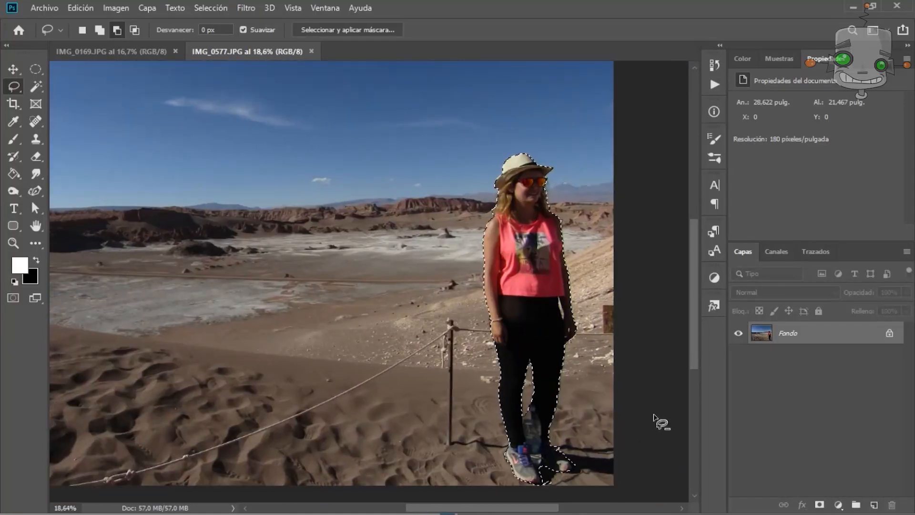
{"action": "key", "text": "ctrl+j"}
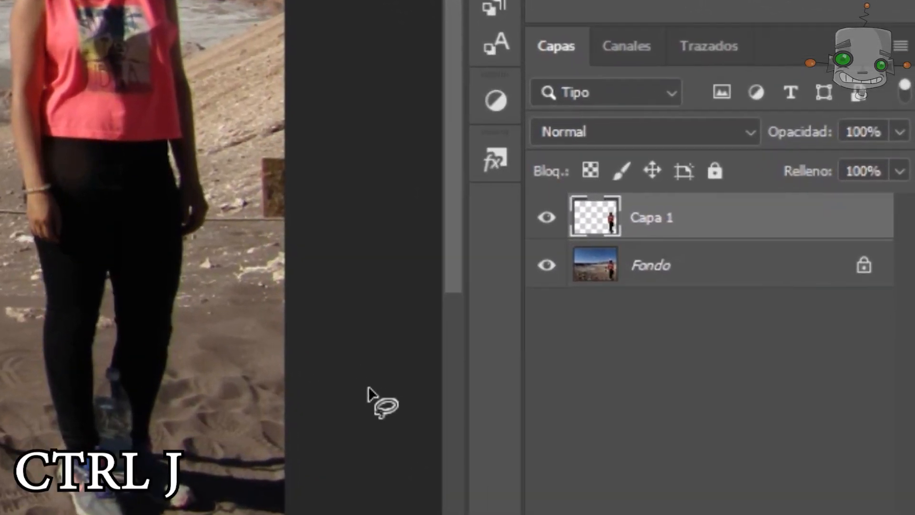
{"action": "left_click", "coordinate": [546, 265]}
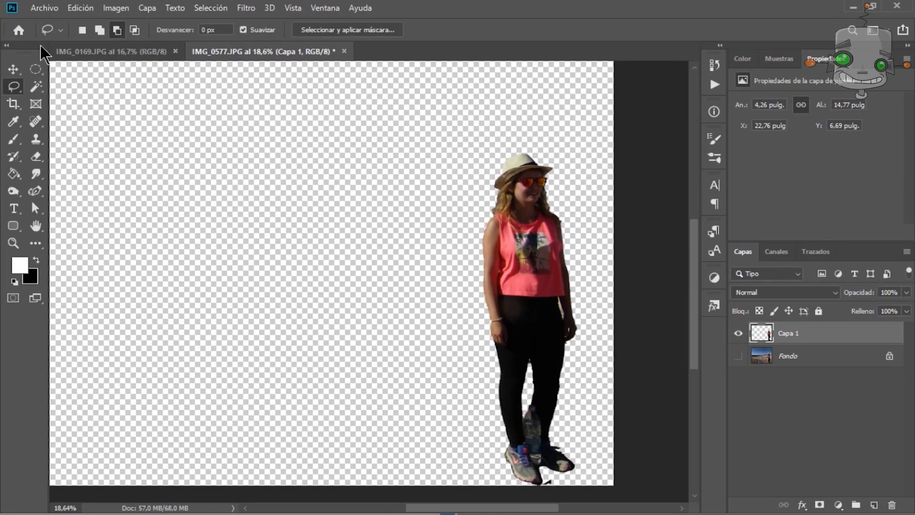
Step: Bring the lake landscape from IMG_0169.JPG into the IMG_0577.JPG document as a new layer
{"action": "left_click", "coordinate": [113, 54]}
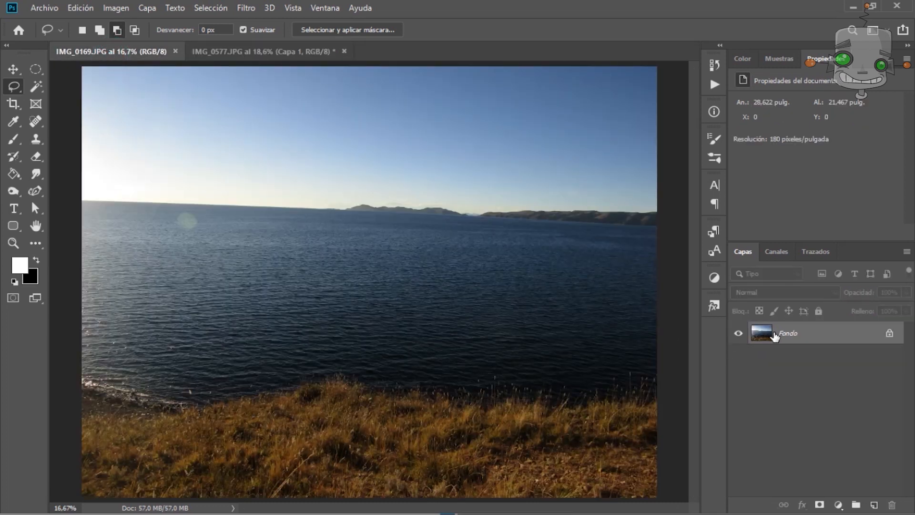
{"action": "left_click_drag", "start_coordinate": [775, 338], "coordinate": [348, 267]}
Step: Rename the woman cutout layer "mujer", the landscape layer "fondo" and the locked background layer "original"
{"action": "double_click", "coordinate": [787, 356]}
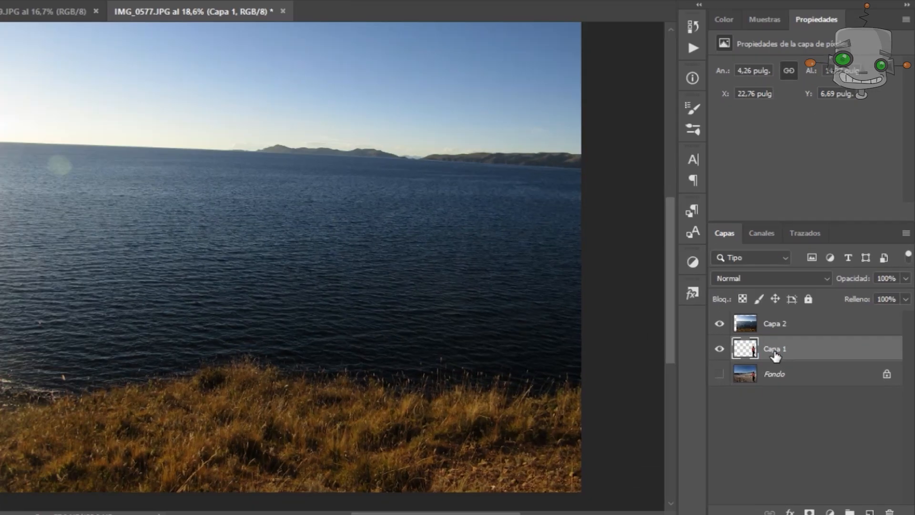
{"action": "type", "text": "mujer"}
{"action": "double_click", "coordinate": [796, 337]}
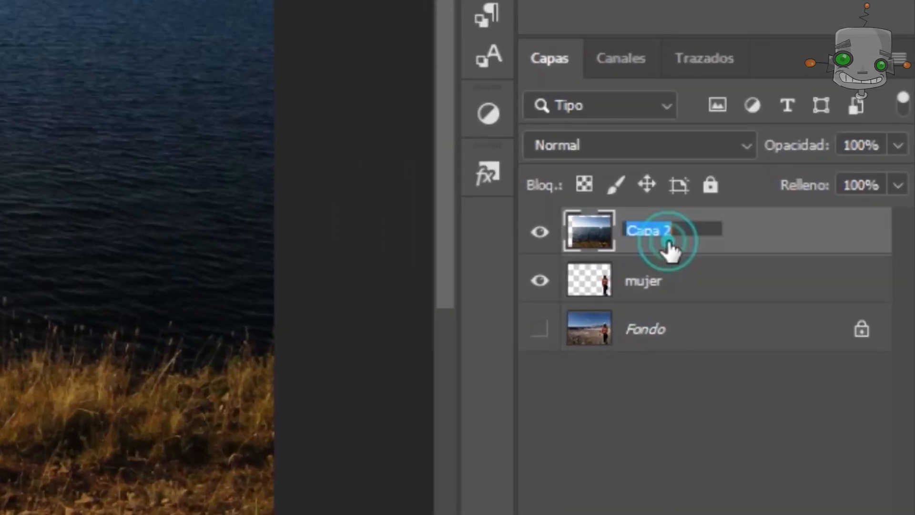
{"action": "type", "text": "fondo"}
{"action": "key", "text": "Return"}
{"action": "left_click", "coordinate": [658, 332]}
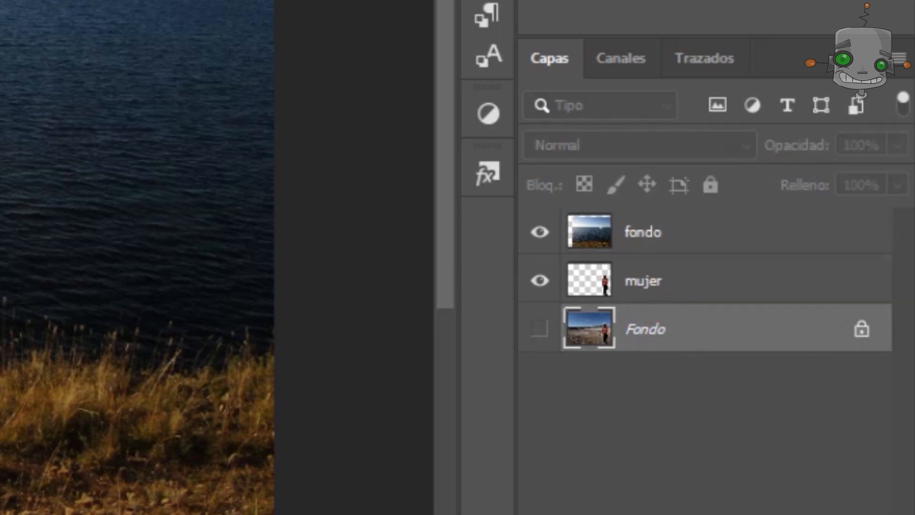
{"action": "type", "text": "original"}
{"action": "key", "text": "Return"}
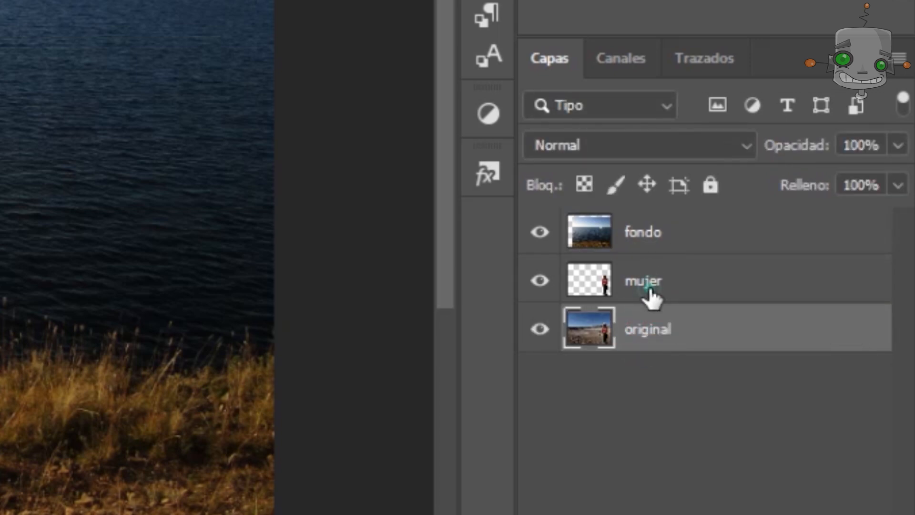
Step: Move the mujer layer above the fondo layer and inspect the woman against the lake landscape
{"action": "left_click", "coordinate": [650, 287]}
{"action": "left_click_drag", "start_coordinate": [653, 290], "coordinate": [649, 214]}
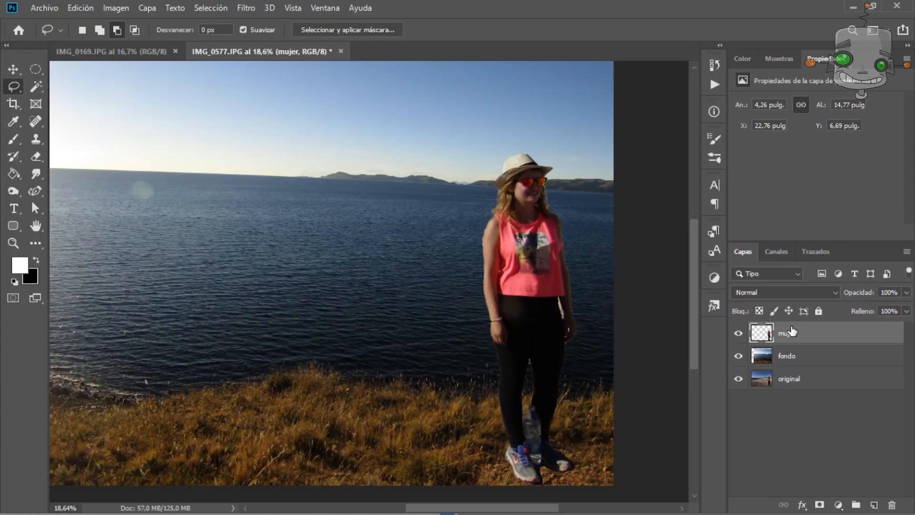
{"action": "scroll", "coordinate": [441, 300], "scroll_direction": "up", "scroll_amount": 2}
{"action": "key", "text": "space"}
{"action": "left_click_drag", "start_coordinate": [441, 300], "coordinate": [553, 291]}
Step: Delete the mujer layer, and lock and hide the fondo layer
{"action": "left_click_drag", "start_coordinate": [788, 336], "coordinate": [893, 508]}
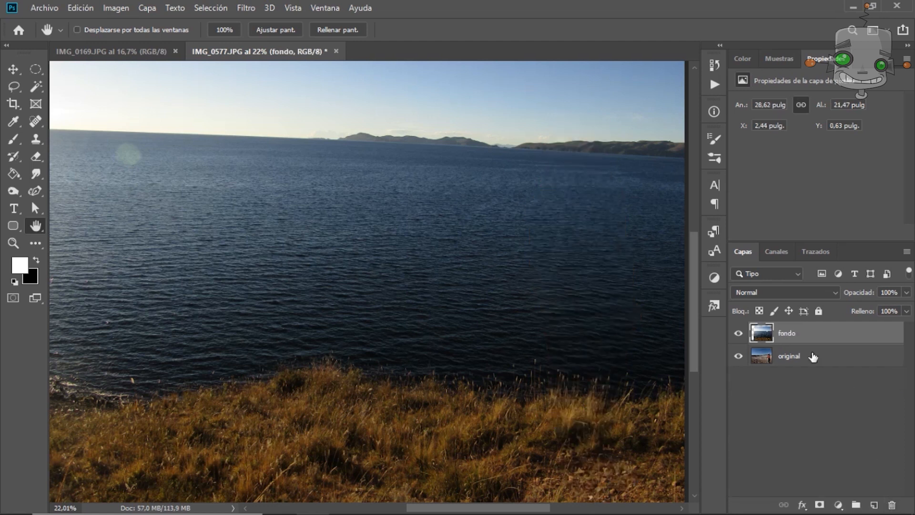
{"action": "left_click", "coordinate": [818, 311]}
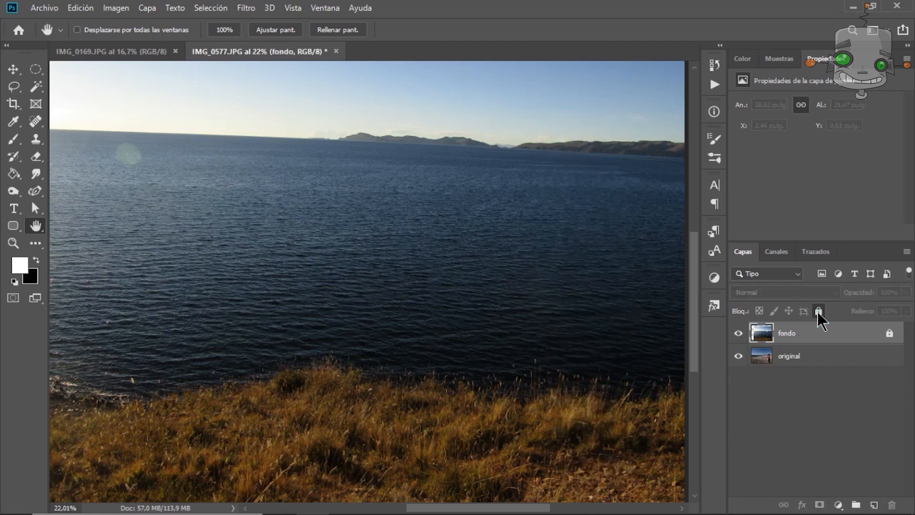
{"action": "left_click", "coordinate": [738, 333]}
Step: Draw a loose Lasso selection around the woman on the original layer and copy it to a new layer
{"action": "left_click", "coordinate": [804, 362]}
{"action": "key", "text": "l"}
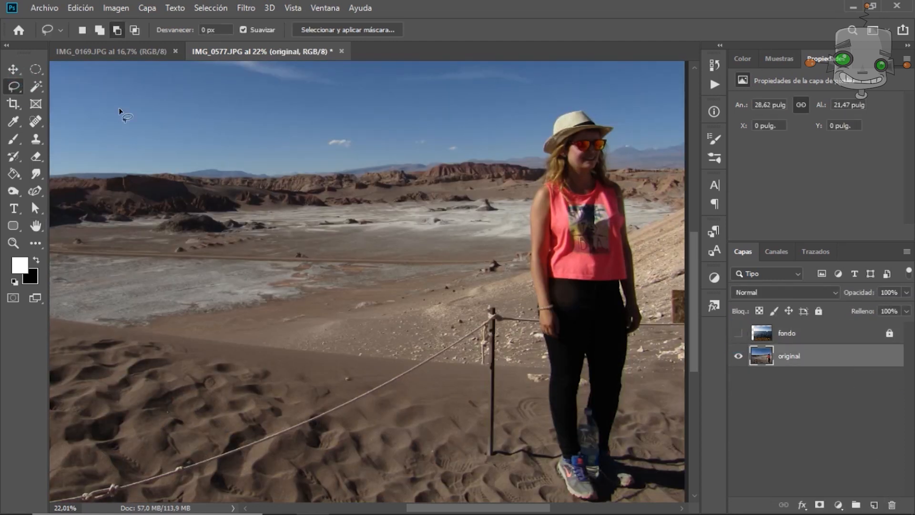
{"action": "mouse_move", "coordinate": [533, 142]}
{"action": "left_mouse_down"}
{"action": "mouse_move", "coordinate": [522, 270]}
{"action": "mouse_move", "coordinate": [545, 450]}
{"action": "left_mouse_up"}
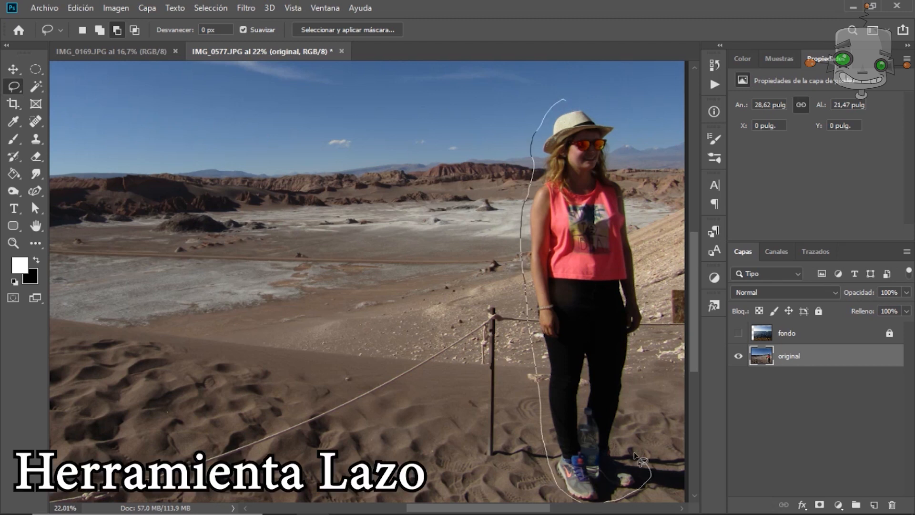
{"action": "left_click_drag", "start_coordinate": [619, 144], "coordinate": [536, 130]}
{"action": "key", "text": "ctrl+j"}
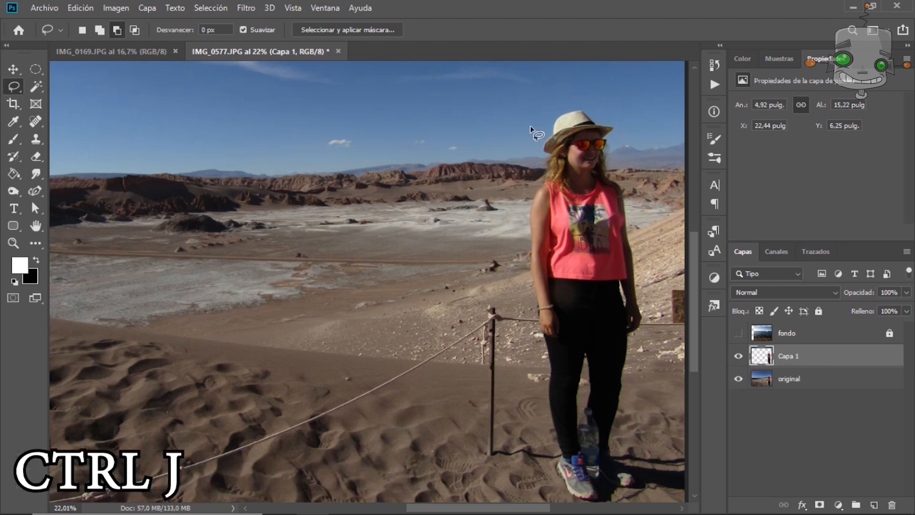
Step: Hide the original layer and rename the new cutout layer "Mujer"
{"action": "left_click", "coordinate": [738, 378]}
{"action": "double_click", "coordinate": [788, 355]}
{"action": "type", "text": "Mujer"}
{"action": "key", "text": "Return"}
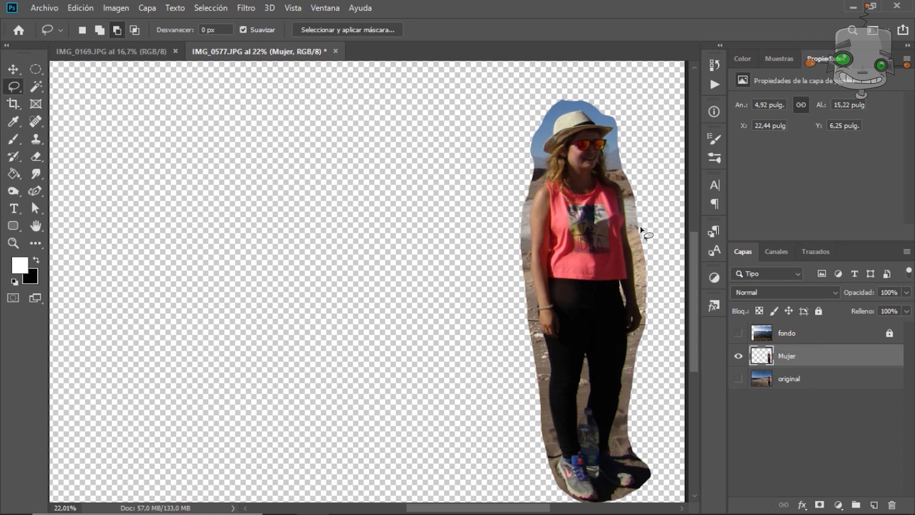
Step: Delete the sky around the woman's hat and hair with the Magic Wand, setting the tolerance to 15
{"action": "scroll", "coordinate": [595, 186], "scroll_direction": "up", "scroll_amount": 4}
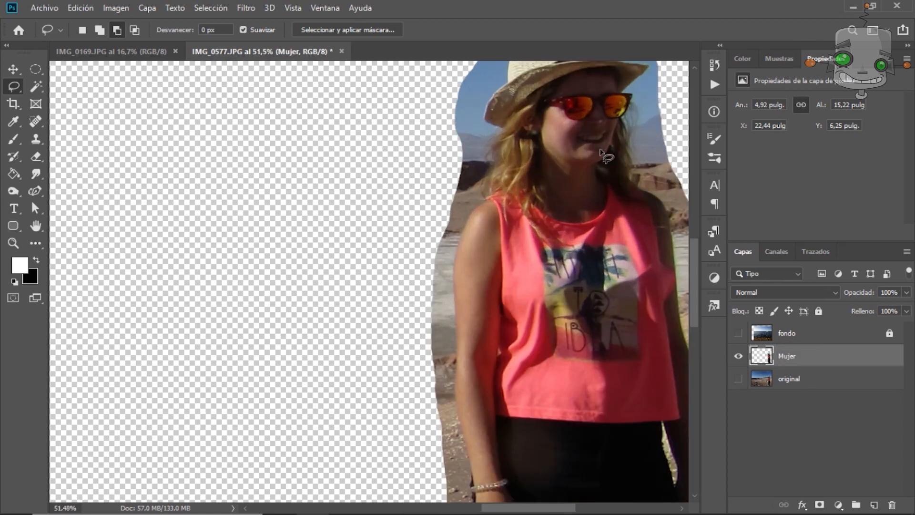
{"action": "left_click_drag", "start_coordinate": [610, 125], "coordinate": [446, 215]}
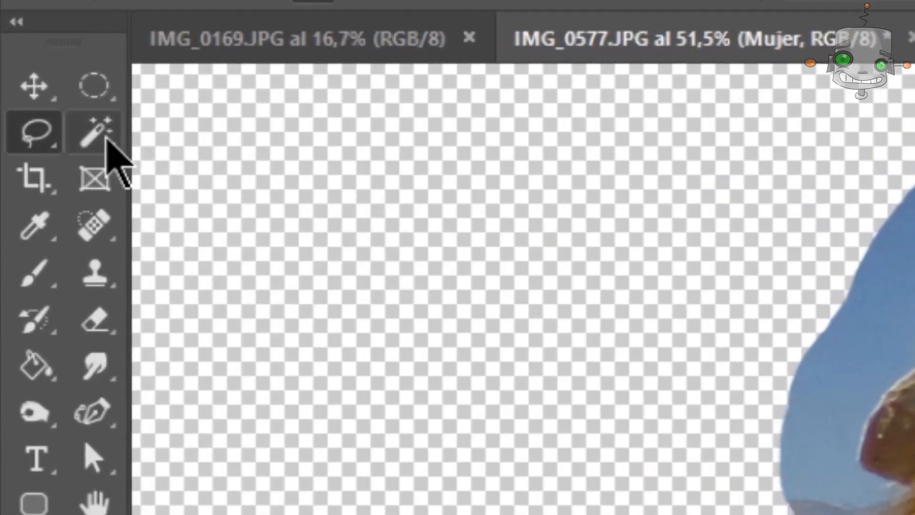
{"action": "left_click", "coordinate": [45, 88]}
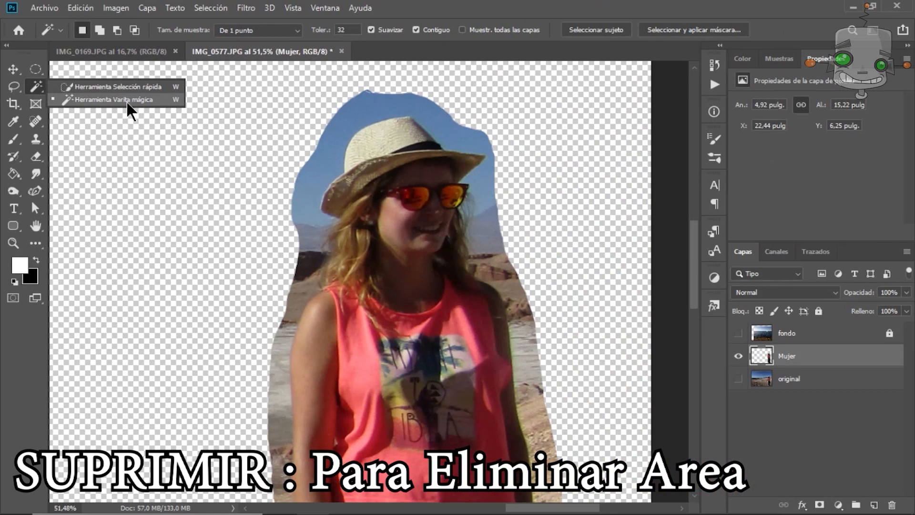
{"action": "left_click", "coordinate": [128, 101]}
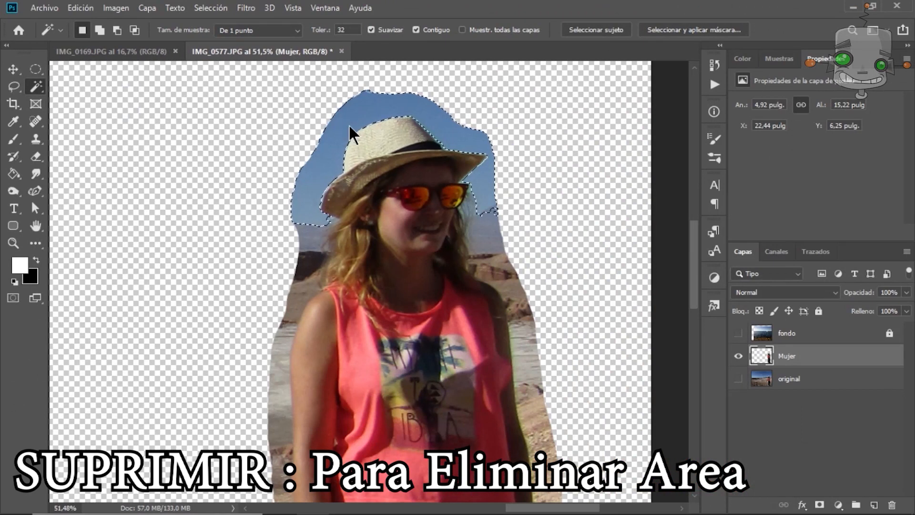
{"action": "left_click", "coordinate": [353, 134]}
{"action": "key", "text": "Delete"}
{"action": "left_click", "coordinate": [327, 243]}
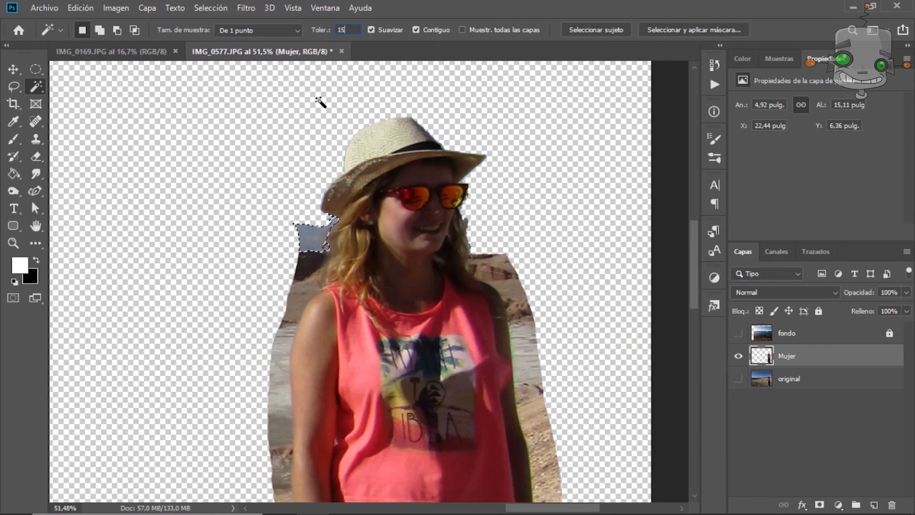
{"action": "key", "text": "Delete"}
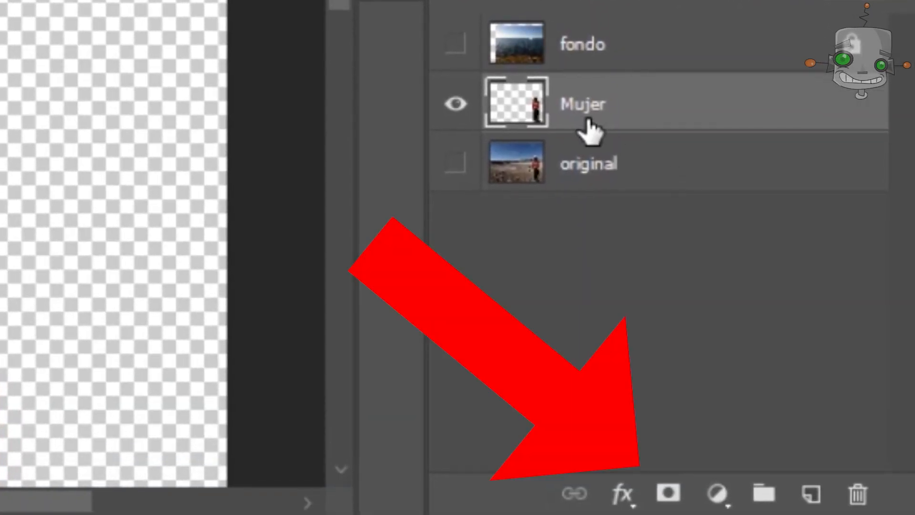
Step: Add a layer mask to the Mujer layer and activate the Brush tool
{"action": "left_click", "coordinate": [670, 493]}
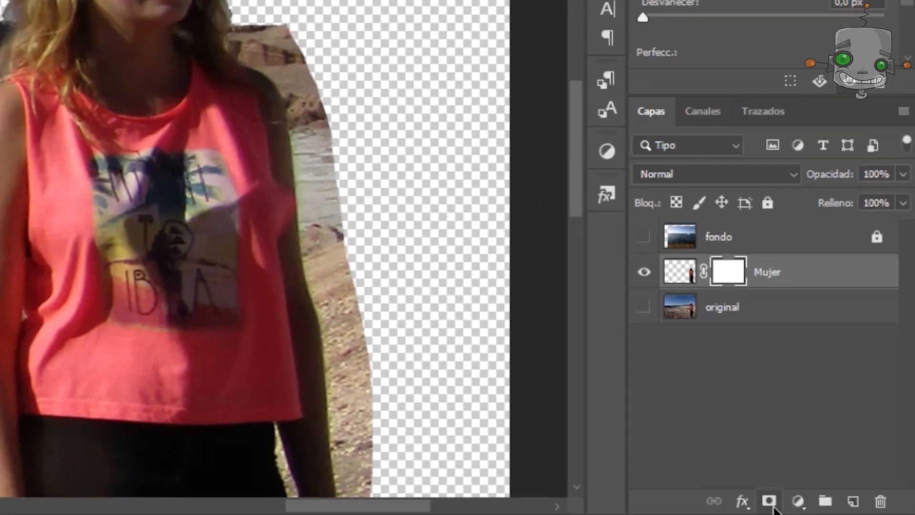
{"action": "right_click", "coordinate": [13, 138]}
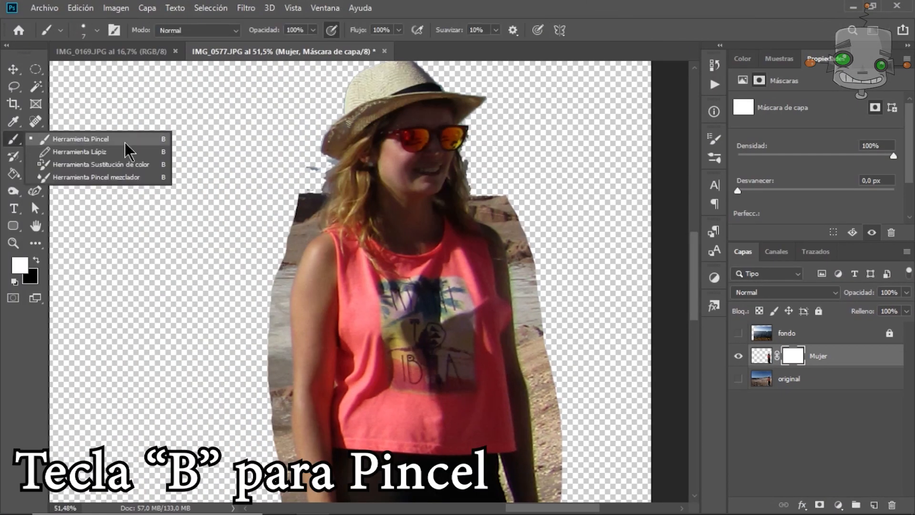
{"action": "left_click", "coordinate": [125, 142]}
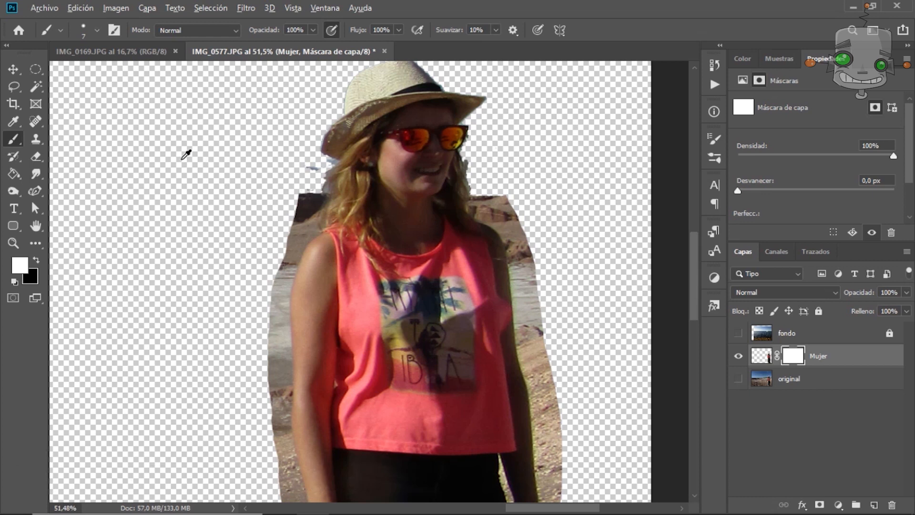
Step: Paint black on the Mujer layer mask with a 49 px brush to hide the background beside the woman's shoulder
{"action": "right_click", "coordinate": [181, 160], "text": "alt"}
{"action": "mouse_move", "coordinate": [215, 208]}
{"action": "left_mouse_down"}
{"action": "mouse_move", "coordinate": [259, 258]}
{"action": "mouse_move", "coordinate": [252, 243]}
{"action": "left_mouse_up"}
{"action": "mouse_move", "coordinate": [181, 167]}
{"action": "left_mouse_down"}
{"action": "mouse_move", "coordinate": [199, 167]}
{"action": "mouse_move", "coordinate": [187, 90]}
{"action": "mouse_move", "coordinate": [190, 221]}
{"action": "mouse_move", "coordinate": [179, 196]}
{"action": "mouse_move", "coordinate": [179, 116]}
{"action": "mouse_move", "coordinate": [185, 179]}
{"action": "left_mouse_up"}
{"action": "right_click", "coordinate": [321, 185]}
{"action": "left_click_drag", "start_coordinate": [333, 208], "coordinate": [336, 179]}
{"action": "left_click", "coordinate": [253, 94]}
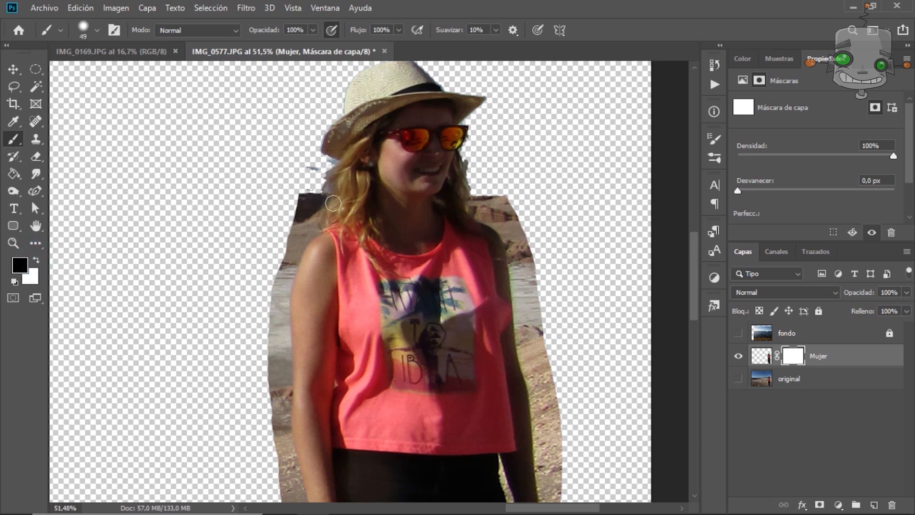
{"action": "scroll", "coordinate": [505, 286], "scroll_direction": "down", "scroll_amount": 1}
{"action": "scroll", "coordinate": [447, 265], "scroll_direction": "up", "scroll_amount": 7}
{"action": "left_click_drag", "start_coordinate": [521, 148], "coordinate": [622, 372]}
Step: Paint white on the mask to restore part of the hidden area, and switch back to black to keep hiding background
{"action": "left_click", "coordinate": [37, 260]}
{"action": "left_click_drag", "start_coordinate": [529, 191], "coordinate": [557, 324]}
{"action": "left_click", "coordinate": [36, 260]}
{"action": "mouse_move", "coordinate": [610, 352]}
{"action": "left_mouse_down"}
{"action": "mouse_move", "coordinate": [619, 472]}
{"action": "mouse_move", "coordinate": [638, 501]}
{"action": "left_mouse_up"}
{"action": "mouse_move", "coordinate": [226, 143]}
{"action": "left_mouse_down"}
{"action": "mouse_move", "coordinate": [200, 234]}
{"action": "mouse_move", "coordinate": [181, 410]}
{"action": "left_mouse_up"}
{"action": "scroll", "coordinate": [536, 141], "scroll_direction": "up", "scroll_amount": 5}
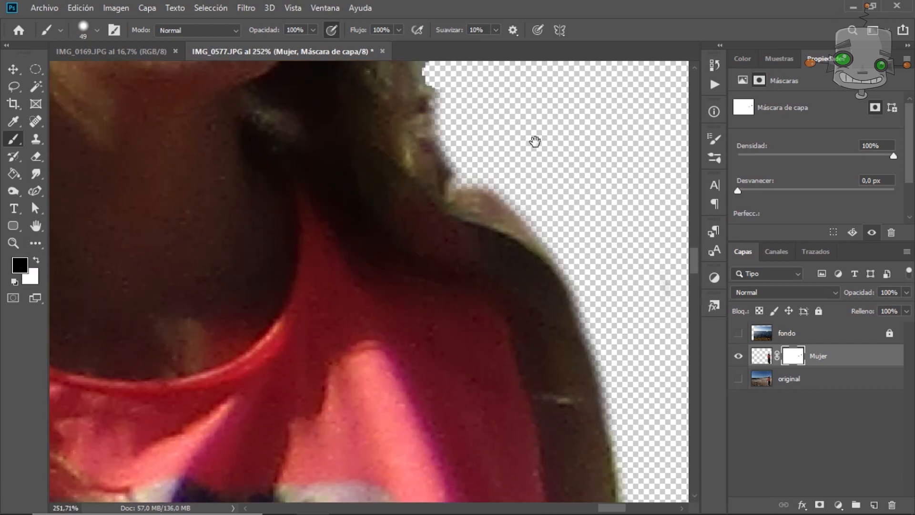
Step: Reduce the brush size and mask out the background close to the woman's shoulders and neck
{"action": "right_click", "coordinate": [479, 248]}
{"action": "left_click_drag", "start_coordinate": [476, 243], "coordinate": [469, 244]}
{"action": "left_click_drag", "start_coordinate": [315, 267], "coordinate": [435, 359]}
{"action": "mouse_move", "coordinate": [158, 328]}
{"action": "left_mouse_down"}
{"action": "mouse_move", "coordinate": [421, 282]}
{"action": "mouse_move", "coordinate": [286, 458]}
{"action": "left_mouse_up"}
{"action": "mouse_move", "coordinate": [232, 186]}
{"action": "left_mouse_down"}
{"action": "mouse_move", "coordinate": [153, 376]}
{"action": "mouse_move", "coordinate": [143, 431]}
{"action": "left_mouse_up"}
Step: Set the brush to 9 px and mask out the background between the loose hair strands below the hat
{"action": "right_click", "coordinate": [205, 202]}
{"action": "type", "text": "9"}
{"action": "key", "text": "Return"}
{"action": "left_click_drag", "start_coordinate": [262, 190], "coordinate": [204, 274]}
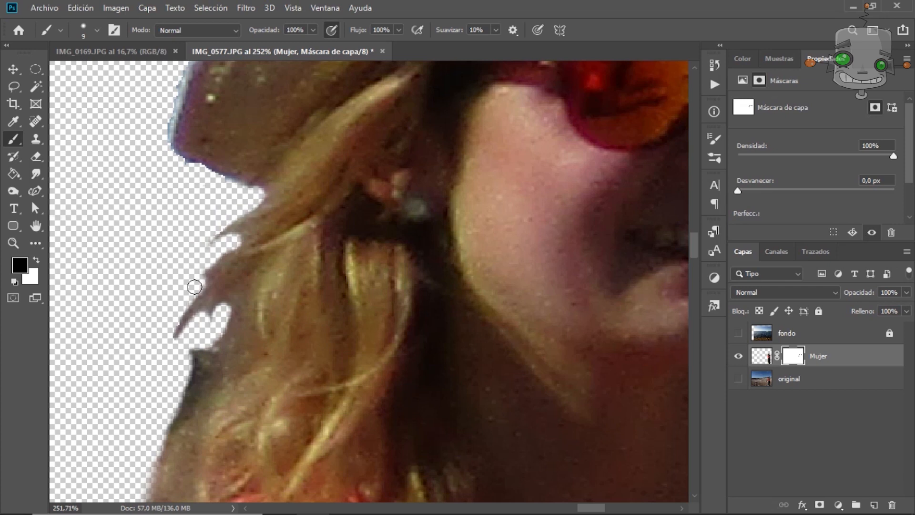
{"action": "scroll", "coordinate": [132, 231], "scroll_direction": "down", "scroll_amount": 4}
{"action": "mouse_move", "coordinate": [106, 371]}
{"action": "left_mouse_down"}
{"action": "mouse_move", "coordinate": [245, 208]}
{"action": "mouse_move", "coordinate": [143, 433]}
{"action": "left_mouse_up"}
{"action": "scroll", "coordinate": [267, 353], "scroll_direction": "down", "scroll_amount": 8}
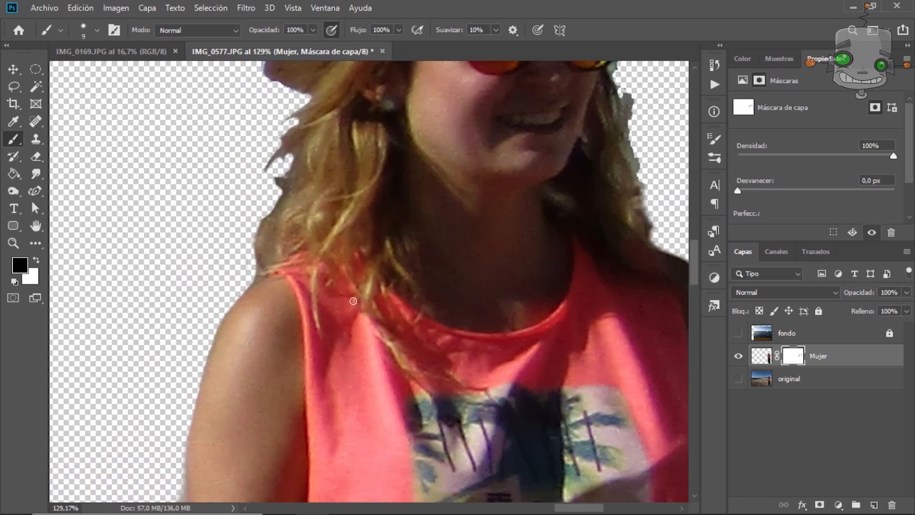
Step: Erase the background along the woman's arm on the Mujer layer image with the Background Eraser, undoing a stray stroke
{"action": "left_click_drag", "start_coordinate": [345, 364], "coordinate": [367, 164]}
{"action": "left_click", "coordinate": [761, 356]}
{"action": "right_click", "coordinate": [36, 156]}
{"action": "left_click", "coordinate": [96, 168]}
{"action": "scroll", "coordinate": [305, 303], "scroll_direction": "up", "scroll_amount": 8}
{"action": "mouse_move", "coordinate": [312, 137]}
{"action": "left_mouse_down"}
{"action": "mouse_move", "coordinate": [310, 314]}
{"action": "mouse_move", "coordinate": [307, 245]}
{"action": "left_mouse_up"}
{"action": "key", "text": "ctrl+z"}
{"action": "mouse_move", "coordinate": [368, 397]}
{"action": "left_mouse_down"}
{"action": "mouse_move", "coordinate": [306, 163]}
{"action": "mouse_move", "coordinate": [373, 435]}
{"action": "left_mouse_up"}
Step: Return to the layer mask and paint out the background along the arm down to the wrist with an 18 px brush
{"action": "left_click", "coordinate": [793, 356]}
{"action": "left_click", "coordinate": [13, 139]}
{"action": "left_click_drag", "start_coordinate": [325, 347], "coordinate": [321, 435]}
{"action": "right_click", "coordinate": [265, 305]}
{"action": "left_click_drag", "start_coordinate": [333, 311], "coordinate": [356, 310]}
{"action": "left_click_drag", "start_coordinate": [281, 248], "coordinate": [290, 491]}
{"action": "mouse_move", "coordinate": [330, 374]}
{"action": "left_mouse_down"}
{"action": "mouse_move", "coordinate": [333, 255]}
{"action": "mouse_move", "coordinate": [304, 111]}
{"action": "left_mouse_up"}
{"action": "left_click_drag", "start_coordinate": [267, 191], "coordinate": [277, 460]}
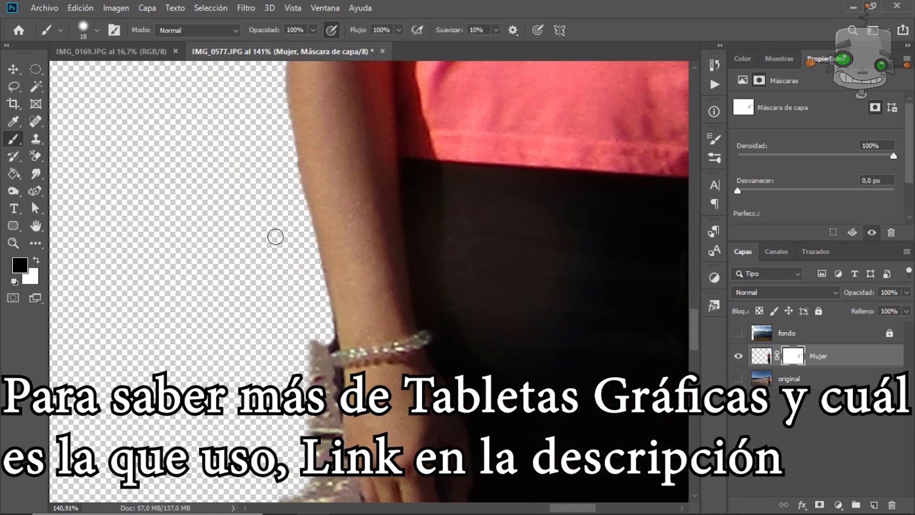
Step: Enlarge the brush and mask out the background around the braceleted hand and down the outer thigh
{"action": "scroll", "coordinate": [275, 237], "scroll_direction": "down", "scroll_amount": 5}
{"action": "right_click", "coordinate": [387, 431]}
{"action": "left_click_drag", "start_coordinate": [458, 310], "coordinate": [478, 310]}
{"action": "left_click_drag", "start_coordinate": [319, 297], "coordinate": [357, 491]}
{"action": "left_click_drag", "start_coordinate": [435, 476], "coordinate": [358, 104]}
{"action": "left_click_drag", "start_coordinate": [295, 143], "coordinate": [303, 493]}
Step: Erase the background along the leg edges on the layer image with the Background Eraser, undoing the last strokes
{"action": "left_click", "coordinate": [762, 356]}
{"action": "left_click", "coordinate": [36, 156]}
{"action": "mouse_move", "coordinate": [302, 110]}
{"action": "left_mouse_down"}
{"action": "mouse_move", "coordinate": [296, 373]}
{"action": "mouse_move", "coordinate": [315, 495]}
{"action": "left_mouse_up"}
{"action": "left_click_drag", "start_coordinate": [523, 177], "coordinate": [500, 495]}
{"action": "left_click_drag", "start_coordinate": [549, 257], "coordinate": [528, 408]}
{"action": "left_click_drag", "start_coordinate": [513, 346], "coordinate": [500, 236]}
{"action": "key", "text": "ctrl+z"}
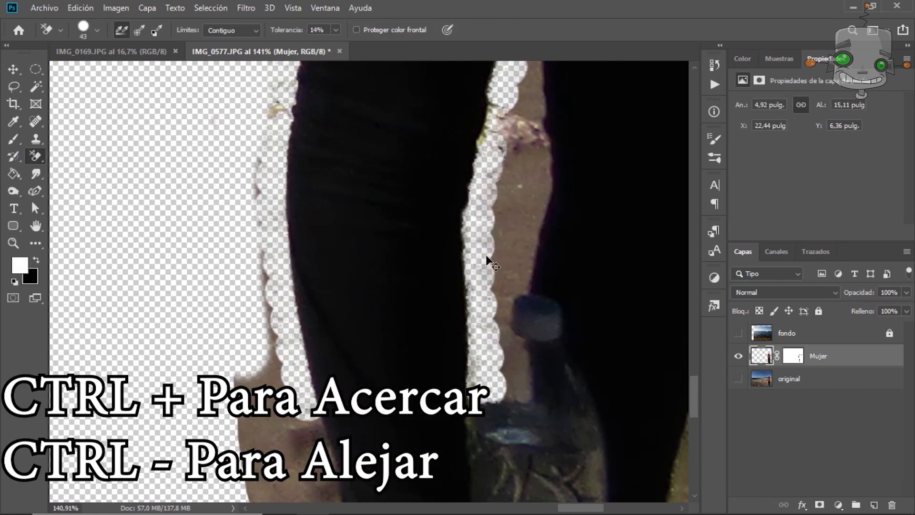
{"action": "key", "text": "ctrl+z"}
Step: Erase the background in the gap between the legs above the bottle with the Background Eraser
{"action": "left_click_drag", "start_coordinate": [495, 143], "coordinate": [479, 296]}
{"action": "left_click_drag", "start_coordinate": [496, 215], "coordinate": [484, 405]}
{"action": "left_click_drag", "start_coordinate": [512, 178], "coordinate": [477, 343]}
{"action": "left_click_drag", "start_coordinate": [500, 448], "coordinate": [470, 91]}
{"action": "left_click_drag", "start_coordinate": [276, 269], "coordinate": [278, 294]}
{"action": "key", "text": "ctrl+z"}
Step: Erase the background along the outer edge of the other leg with the Background Eraser, undoing an unwanted stroke
{"action": "left_click_drag", "start_coordinate": [671, 208], "coordinate": [642, 336]}
{"action": "left_click_drag", "start_coordinate": [641, 143], "coordinate": [473, 469]}
{"action": "mouse_move", "coordinate": [529, 491]}
{"action": "left_mouse_down"}
{"action": "mouse_move", "coordinate": [582, 188]}
{"action": "mouse_move", "coordinate": [529, 470]}
{"action": "left_mouse_up"}
{"action": "mouse_move", "coordinate": [533, 458]}
{"action": "left_mouse_down"}
{"action": "mouse_move", "coordinate": [555, 259]}
{"action": "mouse_move", "coordinate": [605, 195]}
{"action": "left_mouse_up"}
{"action": "key", "text": "ctrl+z"}
{"action": "left_click_drag", "start_coordinate": [405, 477], "coordinate": [525, 187]}
{"action": "left_click_drag", "start_coordinate": [390, 496], "coordinate": [508, 336]}
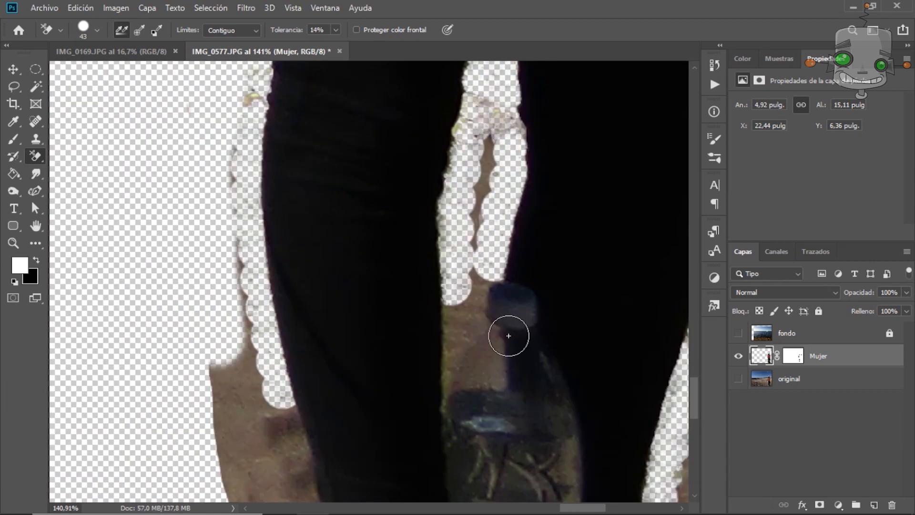
Step: Switch back to the layer mask and brush away the leftover background beside and between the legs
{"action": "left_click", "coordinate": [793, 356]}
{"action": "left_click", "coordinate": [13, 139]}
{"action": "left_click_drag", "start_coordinate": [261, 410], "coordinate": [253, 90]}
{"action": "left_click_drag", "start_coordinate": [491, 114], "coordinate": [465, 267]}
{"action": "left_click_drag", "start_coordinate": [271, 411], "coordinate": [243, 481]}
{"action": "left_click_drag", "start_coordinate": [474, 85], "coordinate": [348, 286]}
Step: Set the brush to 4 px and mask out the narrow strip of background at the top of the leg gap
{"action": "right_click", "coordinate": [441, 236]}
{"action": "left_click_drag", "start_coordinate": [524, 271], "coordinate": [512, 270]}
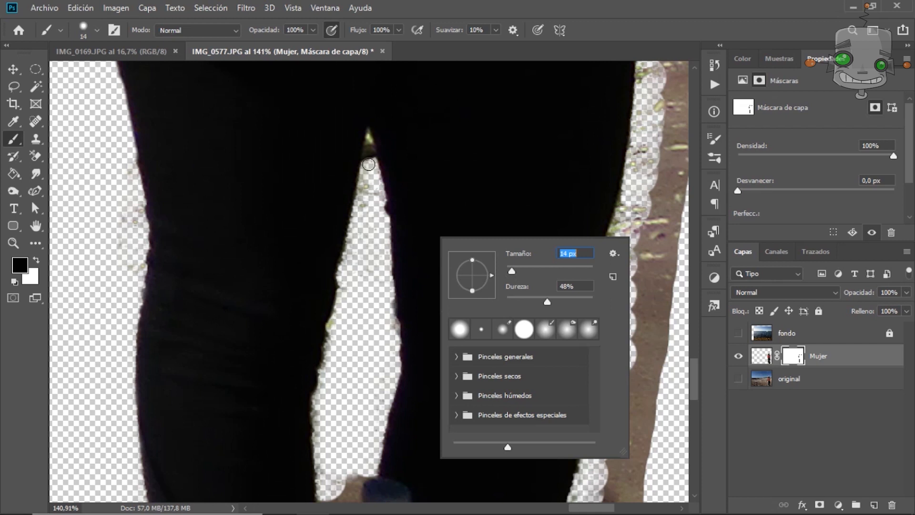
{"action": "type", "text": "4"}
{"action": "key", "text": "Return"}
{"action": "scroll", "coordinate": [377, 143], "scroll_direction": "up", "scroll_amount": 5}
{"action": "left_click_drag", "start_coordinate": [367, 388], "coordinate": [316, 446]}
Step: Enlarge the brush to 23 px and mask out the remaining specks in the gap between the legs
{"action": "scroll", "coordinate": [357, 196], "scroll_direction": "down", "scroll_amount": 3}
{"action": "key", "text": "bracketright"}
{"action": "key", "text": "bracketright"}
{"action": "key", "text": "bracketright"}
{"action": "key", "text": "bracketright"}
{"action": "key", "text": "bracketright"}
{"action": "key", "text": "bracketright"}
{"action": "key", "text": "bracketright"}
{"action": "key", "text": "bracketright"}
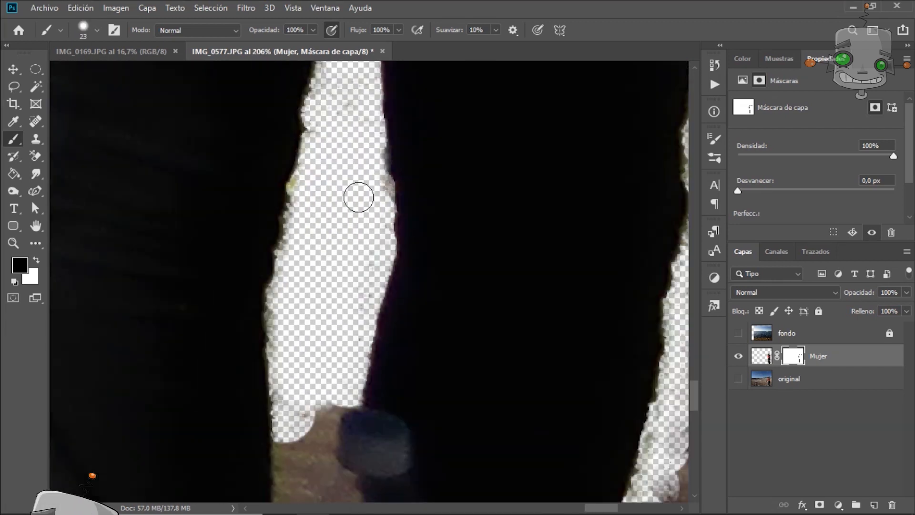
{"action": "left_click_drag", "start_coordinate": [358, 405], "coordinate": [376, 166]}
{"action": "left_click_drag", "start_coordinate": [353, 96], "coordinate": [339, 208]}
Step: Reduce the brush slightly and refine the mask along the inner edges of both legs
{"action": "key", "text": "bracketleft"}
{"action": "key", "text": "bracketleft"}
{"action": "key", "text": "bracketleft"}
{"action": "left_click_drag", "start_coordinate": [315, 296], "coordinate": [367, 190]}
{"action": "left_click_drag", "start_coordinate": [324, 190], "coordinate": [344, 224]}
{"action": "left_click_drag", "start_coordinate": [312, 151], "coordinate": [316, 290]}
Step: Adjust the brush size and mask out the ground around the lower leg and beneath the shoes
{"action": "right_click", "coordinate": [328, 233]}
{"action": "left_click_drag", "start_coordinate": [396, 271], "coordinate": [399, 271]}
{"action": "key", "text": "Return"}
{"action": "left_click_drag", "start_coordinate": [321, 494], "coordinate": [403, 299]}
{"action": "mouse_move", "coordinate": [202, 161]}
{"action": "left_mouse_down"}
{"action": "mouse_move", "coordinate": [220, 299]}
{"action": "mouse_move", "coordinate": [216, 439]}
{"action": "left_mouse_up"}
{"action": "left_click_drag", "start_coordinate": [191, 334], "coordinate": [147, 395]}
{"action": "mouse_move", "coordinate": [294, 337]}
{"action": "left_mouse_down"}
{"action": "mouse_move", "coordinate": [209, 214]}
{"action": "mouse_move", "coordinate": [253, 116]}
{"action": "left_mouse_up"}
{"action": "mouse_move", "coordinate": [148, 267]}
{"action": "left_mouse_down"}
{"action": "mouse_move", "coordinate": [216, 372]}
{"action": "mouse_move", "coordinate": [122, 264]}
{"action": "left_mouse_up"}
{"action": "mouse_move", "coordinate": [128, 272]}
{"action": "left_mouse_down"}
{"action": "mouse_move", "coordinate": [536, 413]}
{"action": "mouse_move", "coordinate": [528, 414]}
{"action": "left_mouse_up"}
Step: Set the brush to 9 px and mask out the ground along the sole of the front shoe
{"action": "right_click", "coordinate": [196, 255]}
{"action": "left_click_drag", "start_coordinate": [273, 292], "coordinate": [266, 293]}
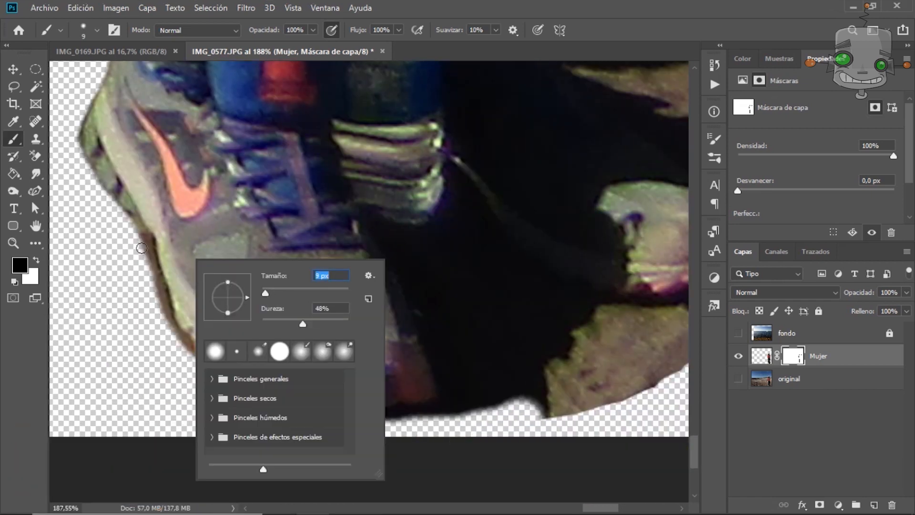
{"action": "key", "text": "Return"}
{"action": "left_click_drag", "start_coordinate": [142, 237], "coordinate": [258, 401]}
{"action": "left_click_drag", "start_coordinate": [407, 420], "coordinate": [491, 406]}
Step: Enlarge the brush and mask out the ground around the other shoe
{"action": "right_click", "coordinate": [524, 293]}
{"action": "left_click_drag", "start_coordinate": [593, 330], "coordinate": [599, 331]}
{"action": "key", "text": "Return"}
{"action": "mouse_move", "coordinate": [462, 285]}
{"action": "left_mouse_down"}
{"action": "mouse_move", "coordinate": [600, 321]}
{"action": "mouse_move", "coordinate": [453, 408]}
{"action": "left_mouse_up"}
{"action": "mouse_move", "coordinate": [260, 331]}
{"action": "left_mouse_down"}
{"action": "mouse_move", "coordinate": [289, 372]}
{"action": "mouse_move", "coordinate": [527, 414]}
{"action": "mouse_move", "coordinate": [661, 353]}
{"action": "left_mouse_up"}
Step: Reduce the brush and refine the mask close to the outline of the shoes and ankles
{"action": "right_click", "coordinate": [346, 333]}
{"action": "left_click_drag", "start_coordinate": [423, 329], "coordinate": [418, 328]}
{"action": "key", "text": "Return"}
{"action": "left_click_drag", "start_coordinate": [235, 318], "coordinate": [415, 380]}
{"action": "left_click_drag", "start_coordinate": [420, 190], "coordinate": [266, 263]}
{"action": "mouse_move", "coordinate": [249, 155]}
{"action": "left_mouse_down"}
{"action": "mouse_move", "coordinate": [249, 188]}
{"action": "mouse_move", "coordinate": [453, 434]}
{"action": "left_mouse_up"}
{"action": "left_click_drag", "start_coordinate": [451, 191], "coordinate": [394, 235]}
{"action": "left_click_drag", "start_coordinate": [353, 181], "coordinate": [396, 384]}
Step: Reduce the brush further and mask out the background fringe along the lower leg
{"action": "right_click", "coordinate": [391, 362]}
{"action": "left_click_drag", "start_coordinate": [481, 328], "coordinate": [468, 328]}
{"action": "key", "text": "Return"}
{"action": "mouse_move", "coordinate": [295, 305]}
{"action": "left_mouse_down"}
{"action": "mouse_move", "coordinate": [333, 170]}
{"action": "mouse_move", "coordinate": [435, 190]}
{"action": "mouse_move", "coordinate": [429, 247]}
{"action": "left_mouse_up"}
{"action": "left_click_drag", "start_coordinate": [426, 124], "coordinate": [364, 458]}
{"action": "left_click_drag", "start_coordinate": [333, 115], "coordinate": [380, 343]}
{"action": "left_click_drag", "start_coordinate": [353, 186], "coordinate": [323, 313]}
{"action": "left_click_drag", "start_coordinate": [360, 358], "coordinate": [329, 200]}
{"action": "left_click_drag", "start_coordinate": [381, 85], "coordinate": [394, 247]}
Step: Mask out the remaining background up the outer side of the leg toward the shaded hand
{"action": "right_click", "coordinate": [380, 216]}
{"action": "key", "text": "Return"}
{"action": "left_click_drag", "start_coordinate": [411, 194], "coordinate": [368, 290]}
{"action": "mouse_move", "coordinate": [255, 309]}
{"action": "left_mouse_down"}
{"action": "mouse_move", "coordinate": [370, 172]}
{"action": "mouse_move", "coordinate": [334, 282]}
{"action": "left_mouse_up"}
{"action": "left_click_drag", "start_coordinate": [372, 143], "coordinate": [311, 341]}
{"action": "left_click_drag", "start_coordinate": [260, 165], "coordinate": [309, 386]}
{"action": "left_click_drag", "start_coordinate": [300, 257], "coordinate": [286, 420]}
{"action": "left_click_drag", "start_coordinate": [274, 295], "coordinate": [273, 225]}
{"action": "left_click_drag", "start_coordinate": [282, 191], "coordinate": [280, 339]}
{"action": "left_click_drag", "start_coordinate": [267, 143], "coordinate": [252, 305]}
Step: Set the brush to 17 px and mask out the background fringe along the outer edge of the shaded arm
{"action": "right_click", "coordinate": [302, 264]}
{"action": "left_click_drag", "start_coordinate": [382, 301], "coordinate": [376, 301]}
{"action": "left_click_drag", "start_coordinate": [242, 443], "coordinate": [221, 206]}
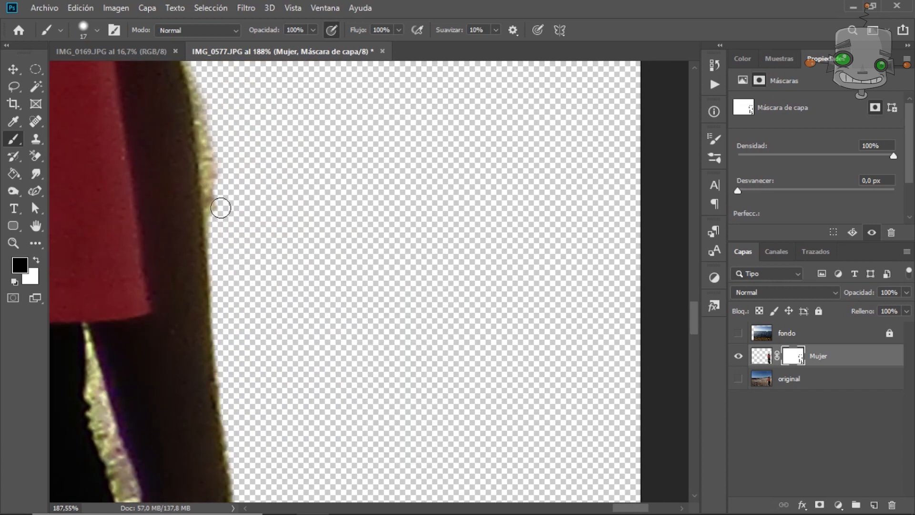
Step: Mask out the background in the narrow gap between the shaded arm and the hip with a 6 px brush
{"action": "left_click_drag", "start_coordinate": [187, 349], "coordinate": [323, 182]}
{"action": "right_click", "coordinate": [247, 271]}
{"action": "left_click_drag", "start_coordinate": [233, 233], "coordinate": [264, 349]}
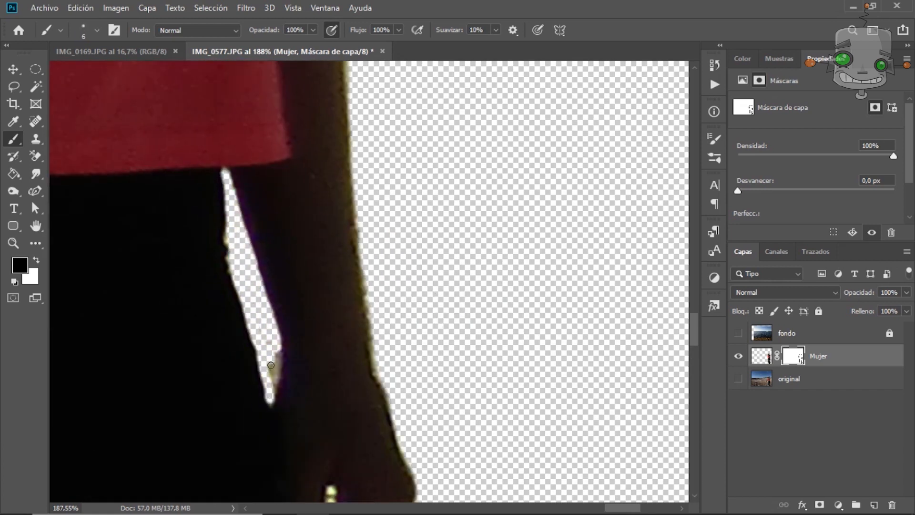
{"action": "scroll", "coordinate": [371, 273], "scroll_direction": "down", "scroll_amount": 2}
Step: Mask out the remaining background fringe along the shaded arm, shoulder and hair with the 6 px brush
{"action": "left_click_drag", "start_coordinate": [334, 96], "coordinate": [300, 284]}
{"action": "scroll", "coordinate": [235, 175], "scroll_direction": "up", "scroll_amount": 1}
{"action": "left_click_drag", "start_coordinate": [232, 137], "coordinate": [214, 193]}
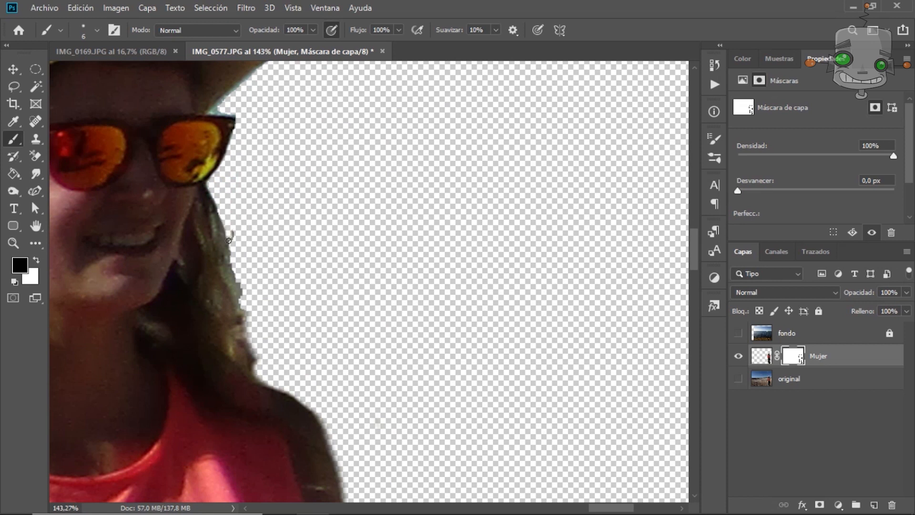
{"action": "left_click_drag", "start_coordinate": [256, 361], "coordinate": [234, 288]}
Step: Mask out the bluish fringe around the hat's crown and along both sides of its brim
{"action": "scroll", "coordinate": [317, 131], "scroll_direction": "up", "scroll_amount": 7}
{"action": "left_click_drag", "start_coordinate": [310, 65], "coordinate": [318, 217]}
{"action": "left_click_drag", "start_coordinate": [126, 307], "coordinate": [274, 159]}
{"action": "scroll", "coordinate": [275, 159], "scroll_direction": "down", "scroll_amount": 2}
{"action": "left_click_drag", "start_coordinate": [274, 159], "coordinate": [485, 293]}
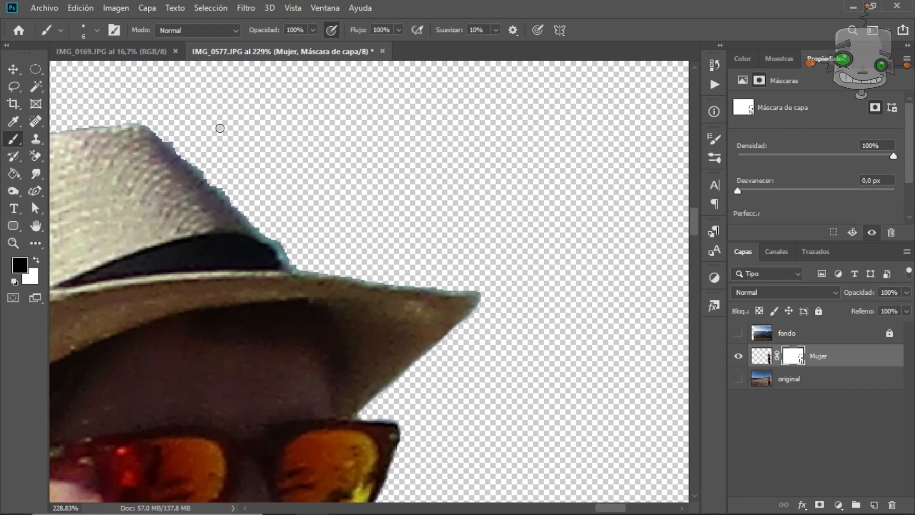
{"action": "left_click_drag", "start_coordinate": [307, 268], "coordinate": [432, 285]}
{"action": "left_click_drag", "start_coordinate": [102, 168], "coordinate": [485, 225]}
{"action": "left_click_drag", "start_coordinate": [404, 196], "coordinate": [497, 150]}
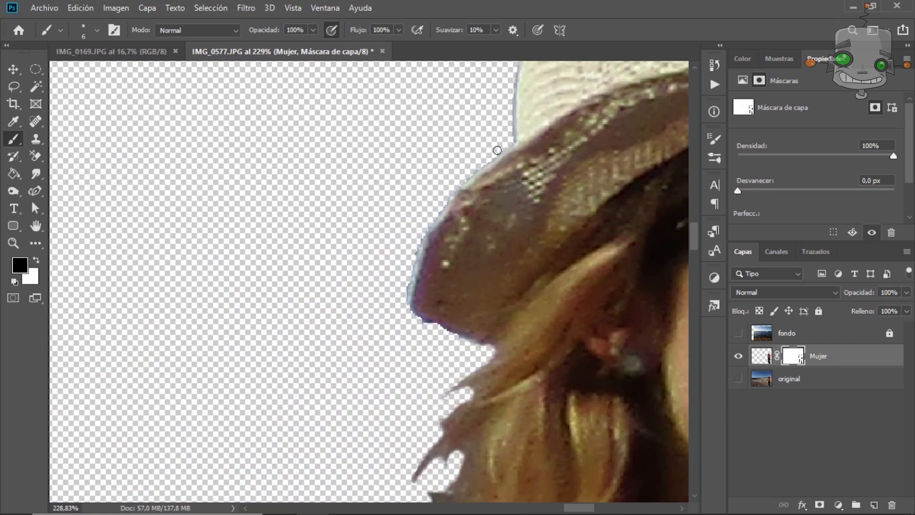
{"action": "scroll", "coordinate": [465, 295], "scroll_direction": "down", "scroll_amount": 10}
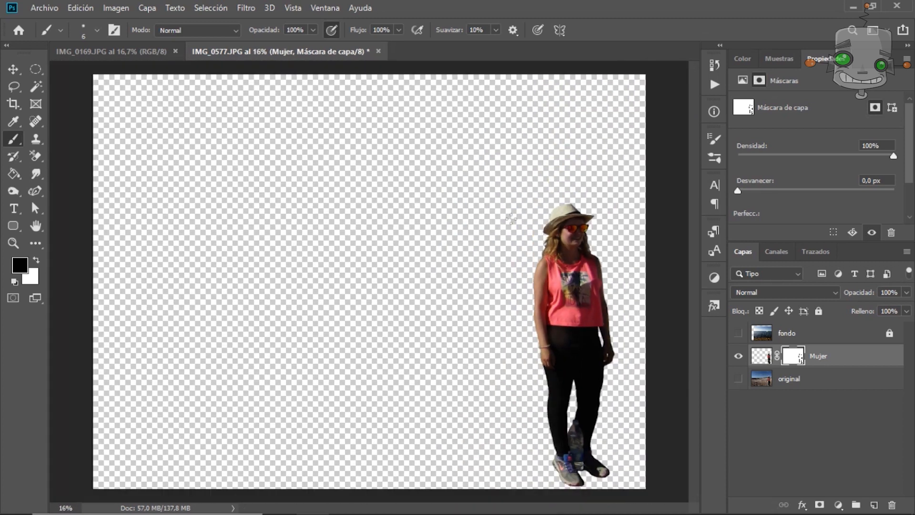
Step: Show the fondo layer and place the Mujer layer above it
{"action": "left_click", "coordinate": [738, 333]}
{"action": "key", "text": "v"}
{"action": "left_click", "coordinate": [519, 265]}
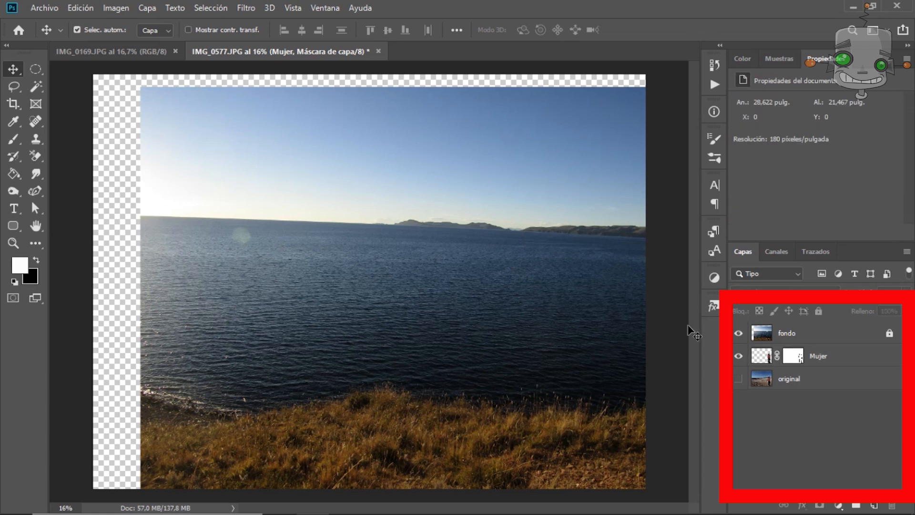
{"action": "left_click", "coordinate": [780, 361]}
{"action": "left_click_drag", "start_coordinate": [761, 332], "coordinate": [762, 333]}
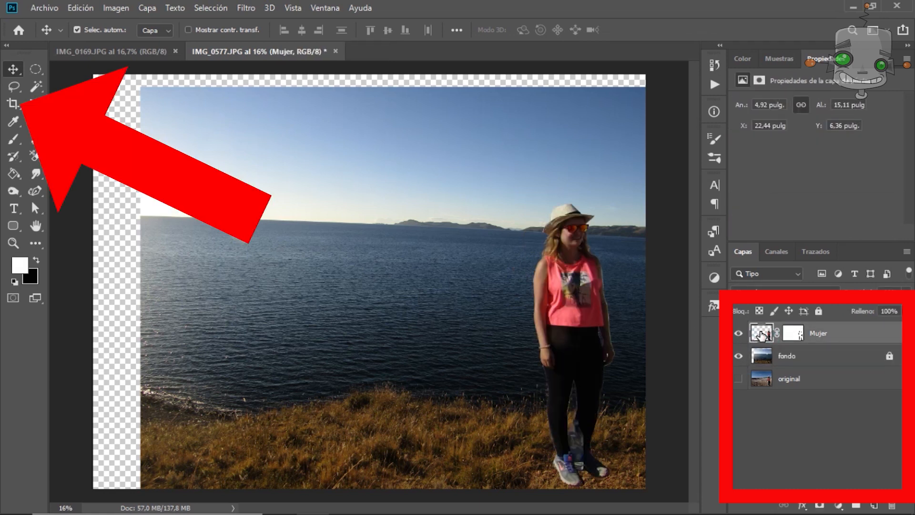
Step: Crop the canvas to remove the transparent strips beside and above the lake landscape
{"action": "left_click", "coordinate": [12, 103]}
{"action": "left_click_drag", "start_coordinate": [92, 281], "coordinate": [116, 279]}
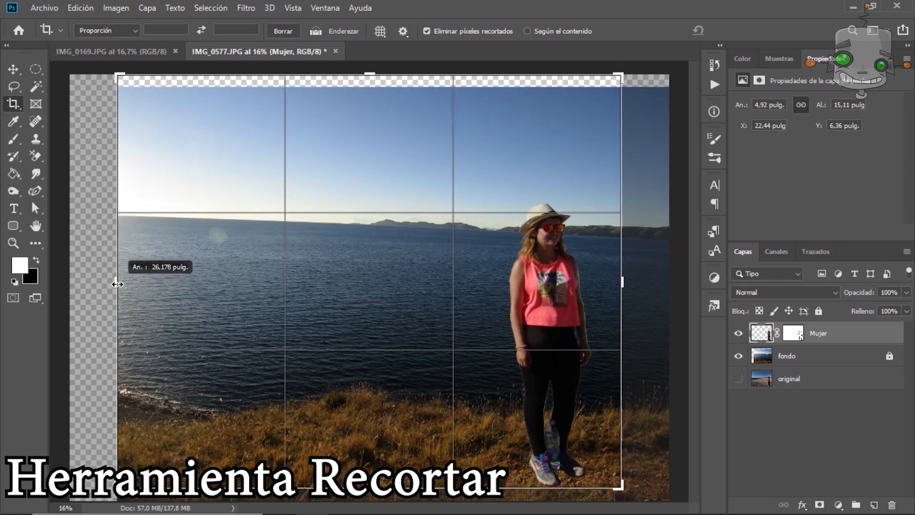
{"action": "left_click_drag", "start_coordinate": [624, 486], "coordinate": [645, 486]}
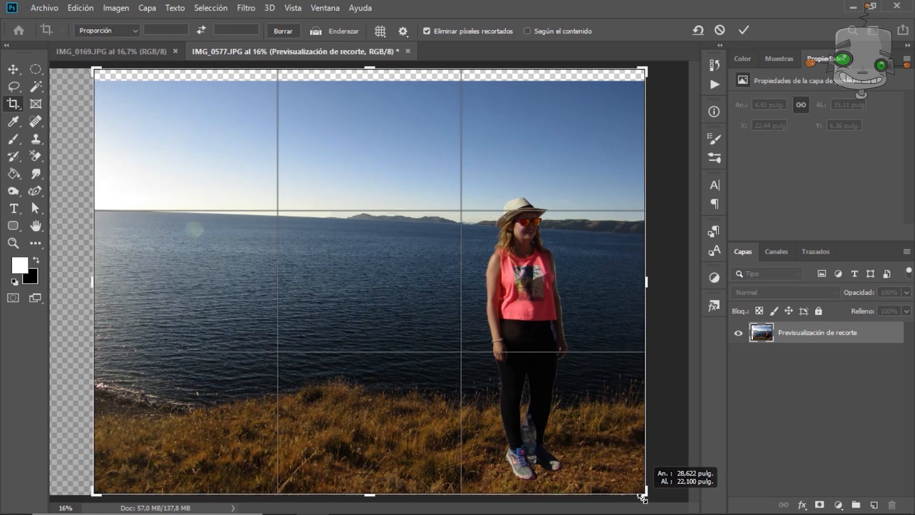
{"action": "left_click_drag", "start_coordinate": [377, 72], "coordinate": [375, 76]}
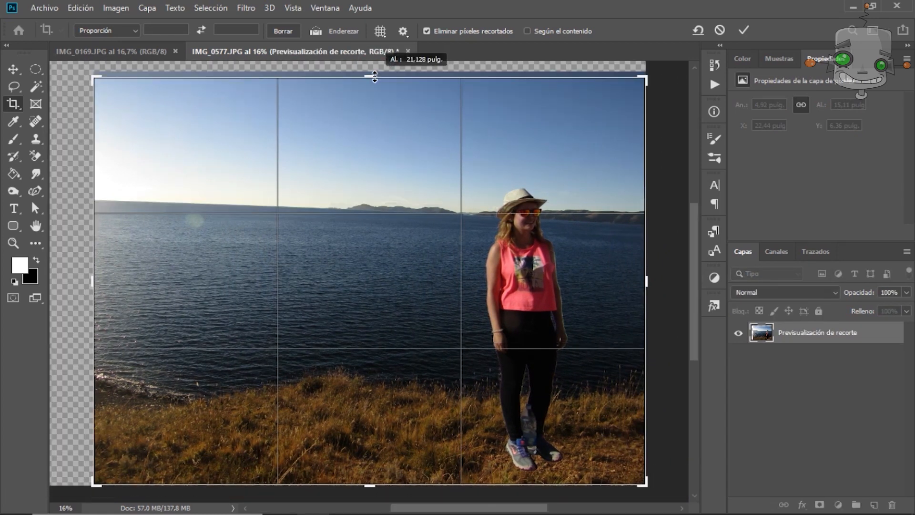
{"action": "left_click", "coordinate": [743, 30]}
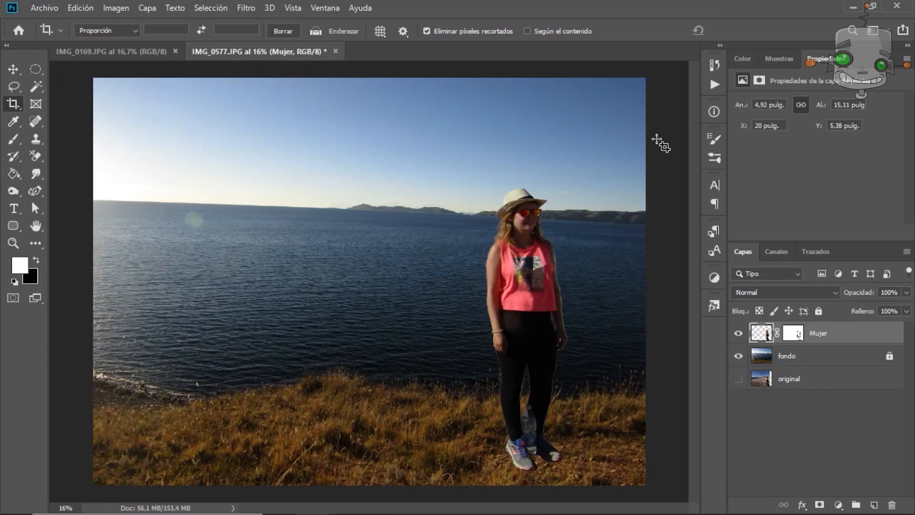
Step: Add a Levels adjustment layer above Mujer with input levels 11, 0.83 and 221
{"action": "key", "text": "v"}
{"action": "scroll", "coordinate": [545, 267], "scroll_direction": "up", "scroll_amount": 5}
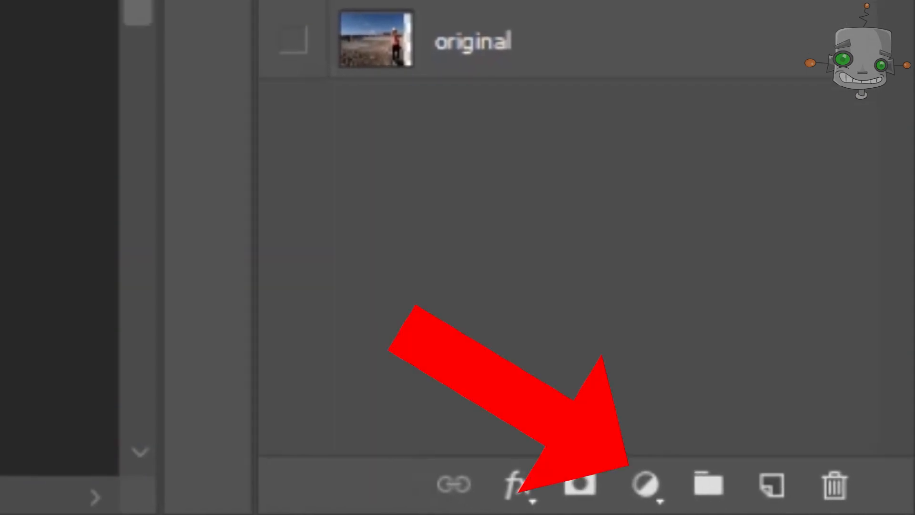
{"action": "left_click", "coordinate": [645, 484]}
{"action": "left_click", "coordinate": [846, 347]}
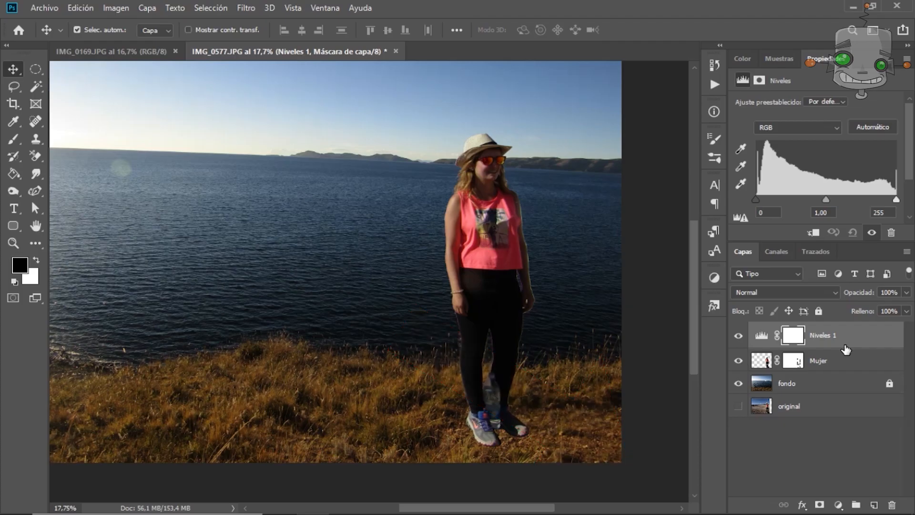
{"action": "mouse_move", "coordinate": [825, 200]}
{"action": "left_mouse_down"}
{"action": "mouse_move", "coordinate": [848, 201]}
{"action": "mouse_move", "coordinate": [835, 208]}
{"action": "left_mouse_up"}
{"action": "left_click_drag", "start_coordinate": [895, 200], "coordinate": [877, 201]}
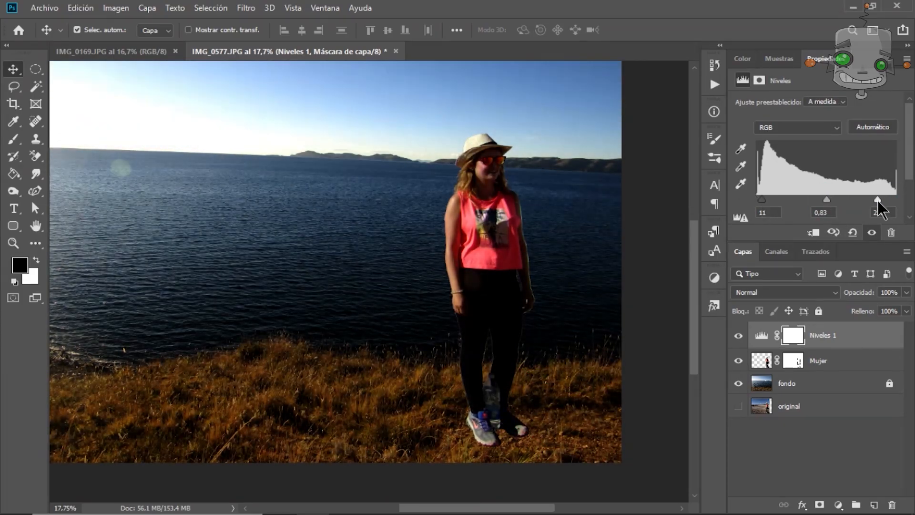
Step: Paint a black test stroke over the lake on the Levels mask with a 372 px brush, and paint it back with white
{"action": "key", "text": "e"}
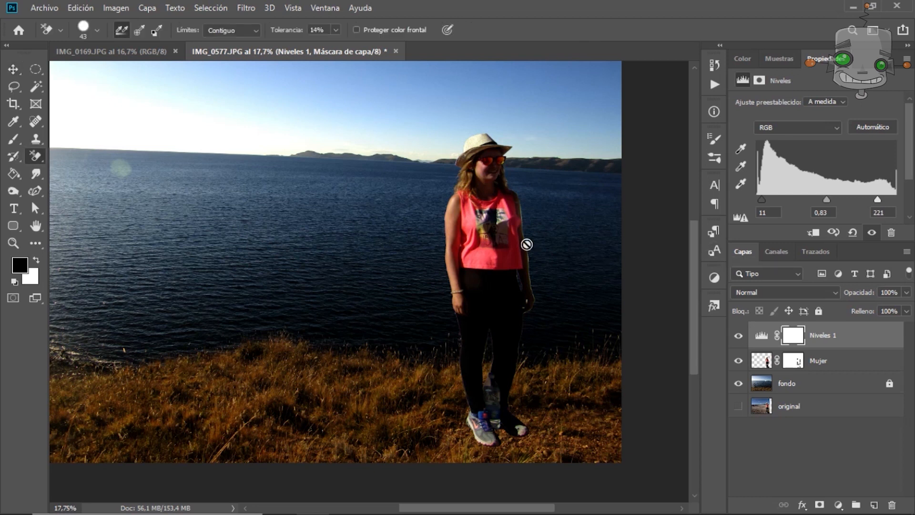
{"action": "key", "text": "b"}
{"action": "right_click", "coordinate": [484, 240]}
{"action": "left_click_drag", "start_coordinate": [357, 132], "coordinate": [349, 254]}
{"action": "left_click", "coordinate": [36, 260]}
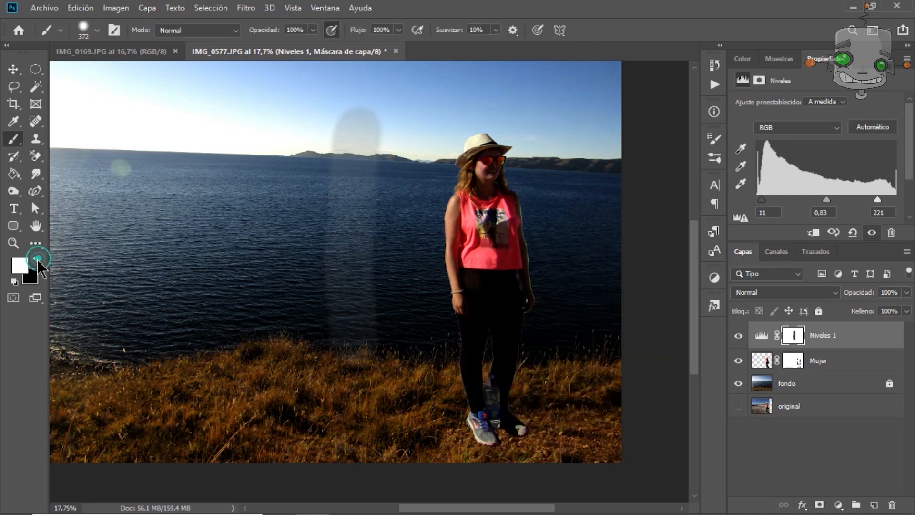
{"action": "left_click_drag", "start_coordinate": [356, 122], "coordinate": [381, 310]}
Step: Set the brush to 138 px and paint black over the woman on the Levels mask
{"action": "right_click", "coordinate": [526, 214]}
{"action": "type", "text": "138"}
{"action": "key", "text": "Return"}
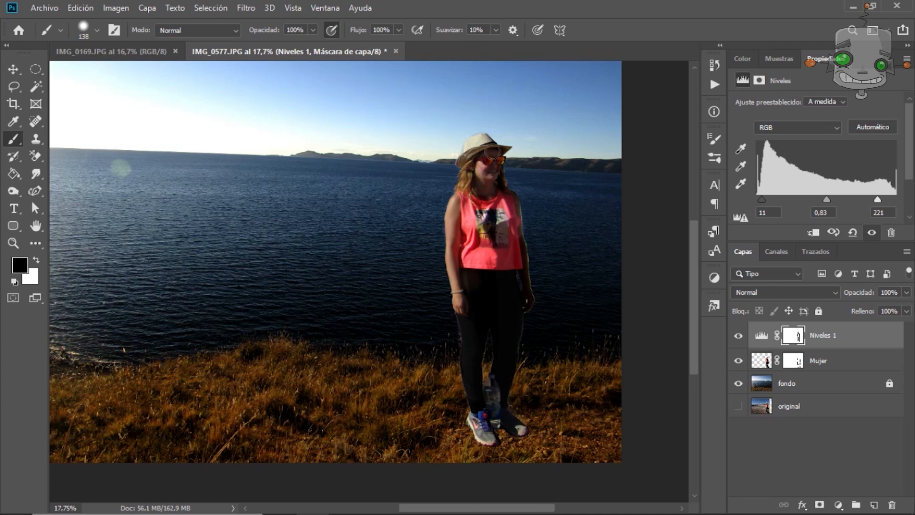
Step: Undo the last mask stroke and refine the Levels mask over the woman with a 32 px brush
{"action": "key", "text": "ctrl+z"}
{"action": "right_click", "coordinate": [531, 248]}
{"action": "left_click_drag", "start_coordinate": [623, 282], "coordinate": [613, 282]}
{"action": "scroll", "coordinate": [507, 233], "scroll_direction": "up", "scroll_amount": 10}
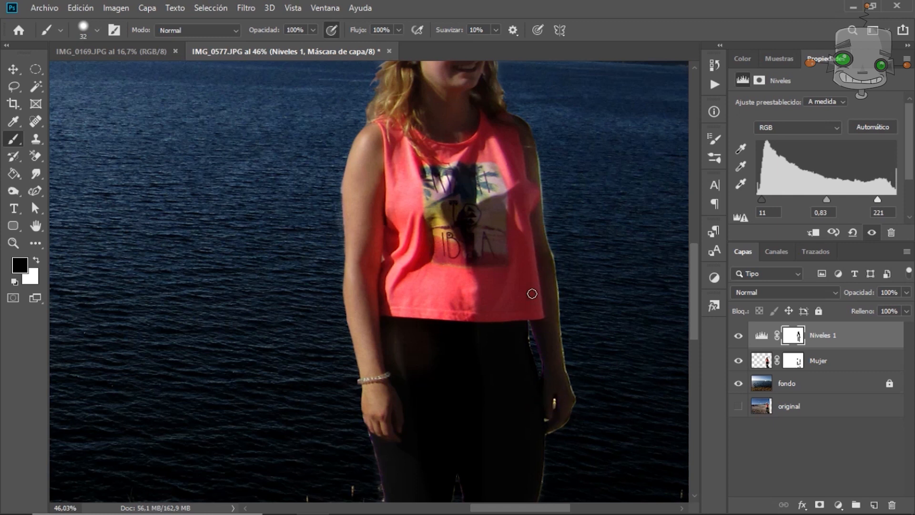
{"action": "scroll", "coordinate": [532, 294], "scroll_direction": "down", "scroll_amount": 9}
{"action": "left_click_drag", "start_coordinate": [516, 446], "coordinate": [518, 402]}
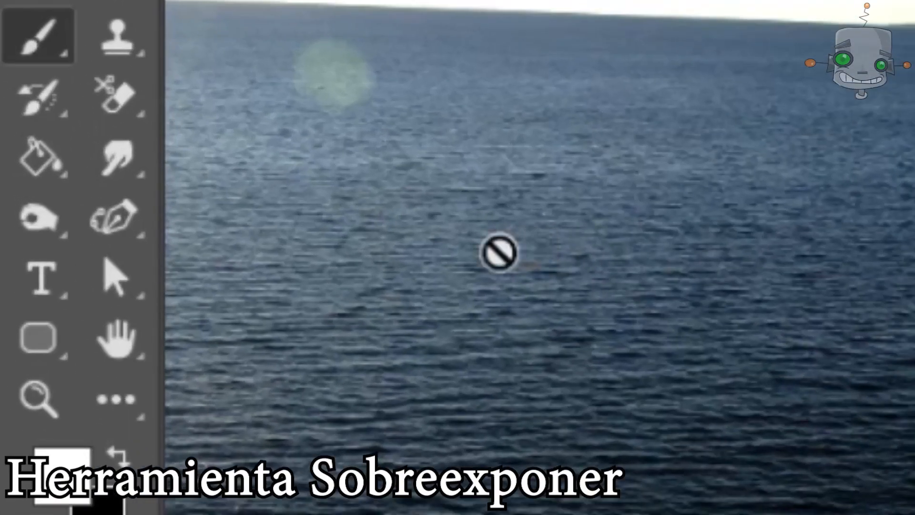
Step: Unlock the fondo layer and burn a shadow into the grass around the feet with a 150 px brush, Sombras range, 21% exposure
{"action": "right_click", "coordinate": [19, 192]}
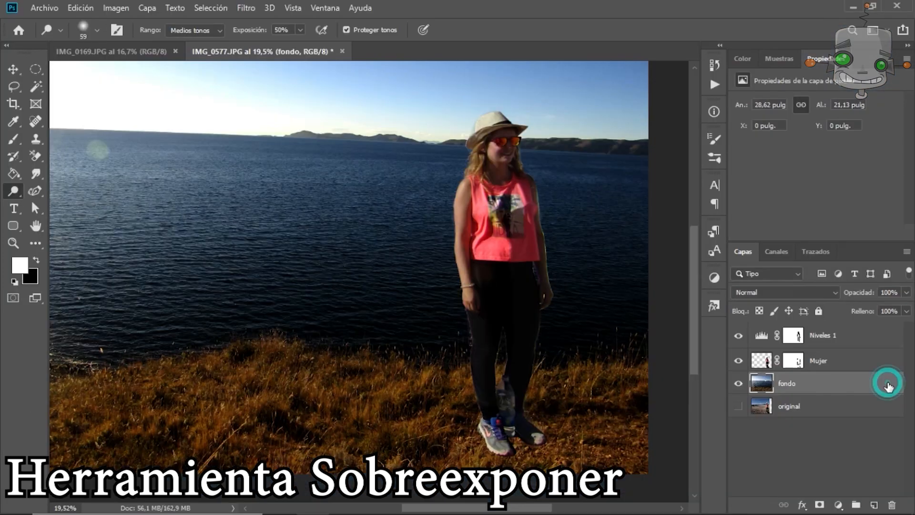
{"action": "scroll", "coordinate": [499, 433], "scroll_direction": "up", "scroll_amount": 3}
{"action": "scroll", "coordinate": [498, 433], "scroll_direction": "up", "scroll_amount": 3}
{"action": "mouse_move", "coordinate": [377, 261]}
{"action": "left_mouse_down"}
{"action": "mouse_move", "coordinate": [456, 390]}
{"action": "mouse_move", "coordinate": [561, 281]}
{"action": "mouse_move", "coordinate": [370, 319]}
{"action": "mouse_move", "coordinate": [345, 416]}
{"action": "left_mouse_up"}
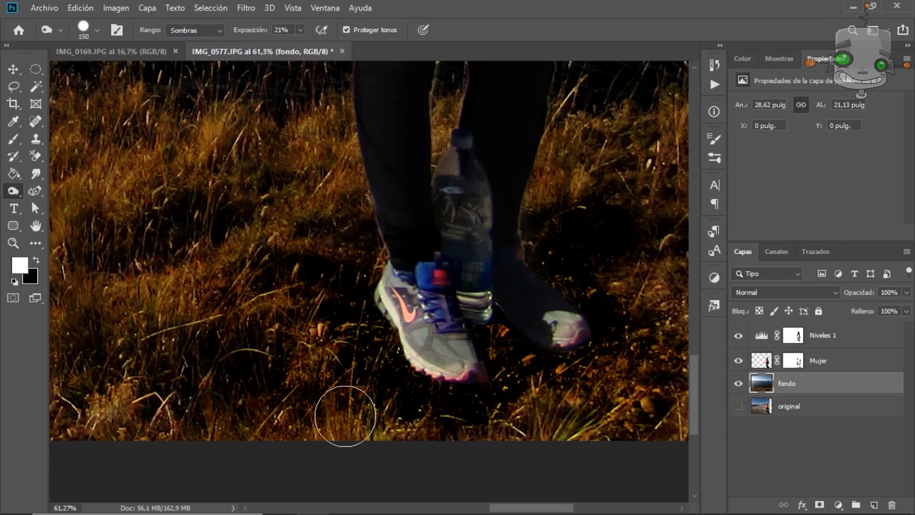
{"action": "key", "text": "ctrl+0"}
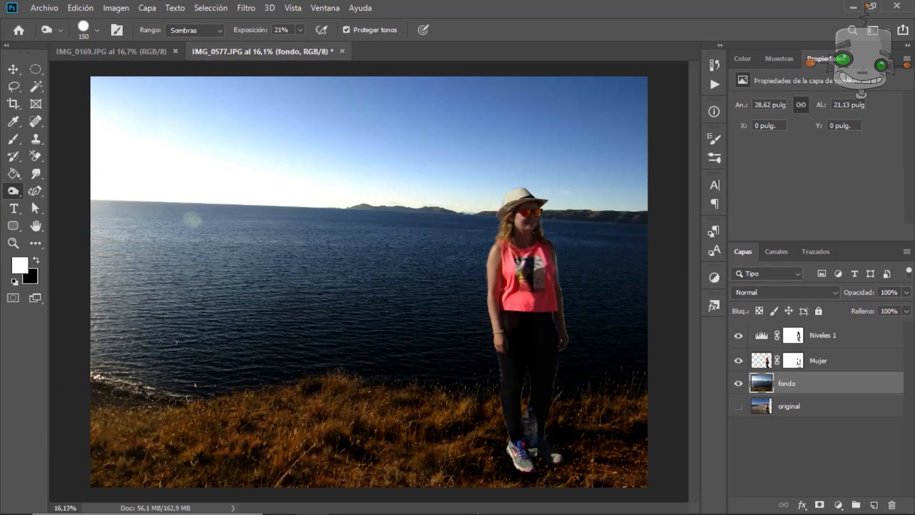
Step: Mask out the yellowish fringe along the edges of the woman's arm on the Mujer layer mask
{"action": "left_click", "coordinate": [791, 365]}
{"action": "scroll", "coordinate": [567, 292], "scroll_direction": "up", "scroll_amount": 10}
{"action": "left_click", "coordinate": [761, 361]}
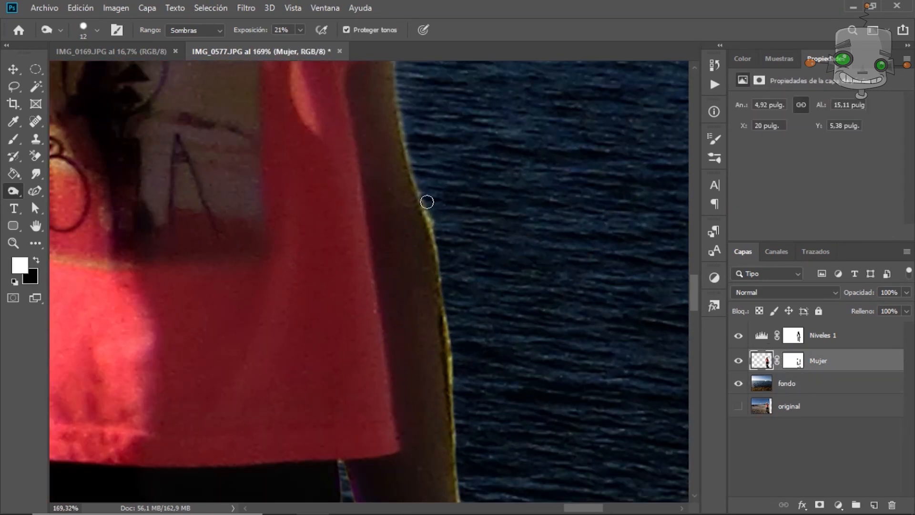
{"action": "left_click", "coordinate": [793, 361]}
{"action": "key", "text": "b"}
{"action": "mouse_move", "coordinate": [420, 145]}
{"action": "left_mouse_down"}
{"action": "mouse_move", "coordinate": [410, 293]}
{"action": "mouse_move", "coordinate": [325, 324]}
{"action": "mouse_move", "coordinate": [292, 264]}
{"action": "left_mouse_up"}
{"action": "left_click_drag", "start_coordinate": [381, 119], "coordinate": [425, 372]}
{"action": "left_click_drag", "start_coordinate": [334, 205], "coordinate": [335, 233]}
{"action": "left_click_drag", "start_coordinate": [433, 323], "coordinate": [467, 115]}
{"action": "left_click_drag", "start_coordinate": [286, 334], "coordinate": [271, 390]}
{"action": "left_click_drag", "start_coordinate": [429, 405], "coordinate": [445, 227]}
Step: Darken the woman's edges on the Mujer layer with a 37 px Burn tool, Sombras range, 21% exposure
{"action": "left_click", "coordinate": [762, 361]}
{"action": "key", "text": "o"}
{"action": "right_click", "coordinate": [327, 292]}
{"action": "mouse_move", "coordinate": [162, 200]}
{"action": "left_mouse_down"}
{"action": "mouse_move", "coordinate": [191, 269]}
{"action": "mouse_move", "coordinate": [405, 405]}
{"action": "left_mouse_up"}
{"action": "mouse_move", "coordinate": [631, 313]}
{"action": "left_mouse_down"}
{"action": "mouse_move", "coordinate": [573, 313]}
{"action": "mouse_move", "coordinate": [493, 282]}
{"action": "left_mouse_up"}
{"action": "left_click_drag", "start_coordinate": [529, 267], "coordinate": [496, 223]}
{"action": "left_click", "coordinate": [195, 30]}
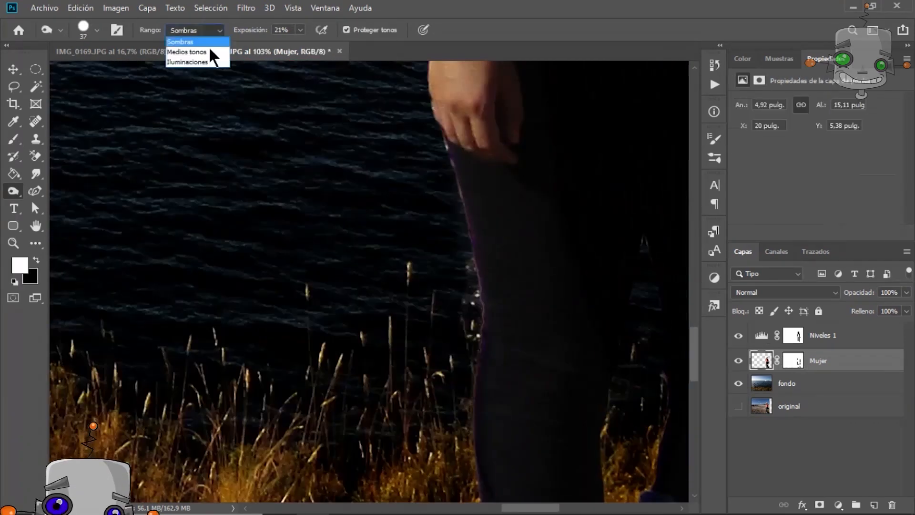
Step: Mask out the bright fringe along the outer edge of the woman's leg on the Mujer mask
{"action": "left_click", "coordinate": [793, 361]}
{"action": "key", "text": "b"}
{"action": "left_click_drag", "start_coordinate": [472, 266], "coordinate": [470, 350]}
{"action": "scroll", "coordinate": [471, 350], "scroll_direction": "down", "scroll_amount": 4}
Step: Add a Brightness/Contrast adjustment layer with brightness 45 and contrast 34
{"action": "left_click", "coordinate": [839, 505]}
{"action": "left_click_drag", "start_coordinate": [816, 140], "coordinate": [839, 139]}
{"action": "left_click_drag", "start_coordinate": [815, 166], "coordinate": [843, 166]}
Step: Paint the sky out of the Levels mask with black and delete the Brightness/Contrast layer's mask
{"action": "scroll", "coordinate": [463, 257], "scroll_direction": "down", "scroll_amount": 1}
{"action": "mouse_move", "coordinate": [563, 151]}
{"action": "left_mouse_down"}
{"action": "mouse_move", "coordinate": [482, 229]}
{"action": "mouse_move", "coordinate": [638, 453]}
{"action": "left_mouse_up"}
{"action": "left_click", "coordinate": [793, 335]}
{"action": "mouse_move", "coordinate": [638, 176]}
{"action": "left_mouse_down"}
{"action": "mouse_move", "coordinate": [607, 130]}
{"action": "mouse_move", "coordinate": [396, 172]}
{"action": "left_mouse_up"}
{"action": "key", "text": "x"}
{"action": "left_click_drag", "start_coordinate": [793, 362], "coordinate": [891, 505]}
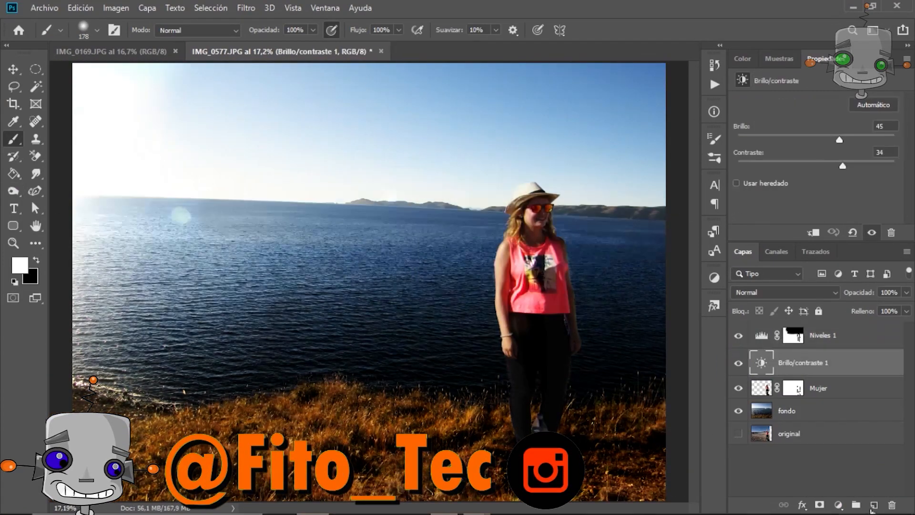
Step: Add a Curves adjustment layer that lifts the shadows and lowers the highlights, plus a Color Balance adjustment layer
{"action": "left_click", "coordinate": [838, 505]}
{"action": "left_click_drag", "start_coordinate": [813, 214], "coordinate": [813, 201]}
{"action": "left_click_drag", "start_coordinate": [848, 180], "coordinate": [847, 192]}
{"action": "left_click", "coordinate": [838, 505]}
Step: Apply a Hue/Saturation adjustment directly to the Mujer layer, shifting the hue slightly and reducing the saturation
{"action": "left_click", "coordinate": [762, 443]}
{"action": "left_click", "coordinate": [116, 8]}
{"action": "left_click", "coordinate": [178, 41]}
{"action": "left_click", "coordinate": [319, 114]}
{"action": "left_click_drag", "start_coordinate": [237, 202], "coordinate": [241, 204]}
{"action": "left_click_drag", "start_coordinate": [238, 235], "coordinate": [220, 236]}
{"action": "left_click_drag", "start_coordinate": [238, 270], "coordinate": [238, 270]}
{"action": "left_click", "coordinate": [431, 135]}
Step: Tone down the colours of the shoes and bottle with the Sponge and a 41 px Color Replacement tool, Color mode, 30% tolerance
{"action": "scroll", "coordinate": [548, 459], "scroll_direction": "up", "scroll_amount": 14}
{"action": "right_click", "coordinate": [13, 191]}
{"action": "left_click", "coordinate": [55, 217]}
{"action": "right_click", "coordinate": [13, 140]}
{"action": "left_click", "coordinate": [60, 164]}
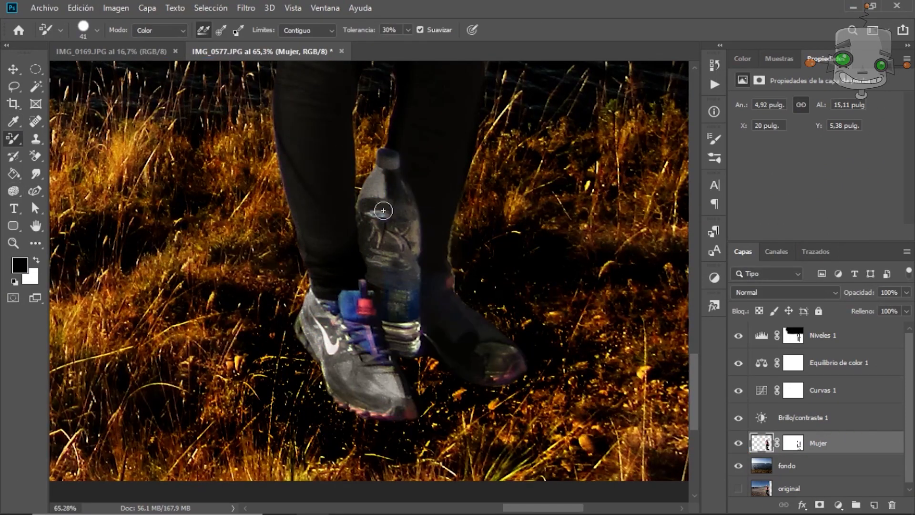
{"action": "scroll", "coordinate": [383, 210], "scroll_direction": "down", "scroll_amount": 14}
Step: Clean the fringe along the lit arm and hat on the Mujer mask with a 10 px Eraser
{"action": "left_click", "coordinate": [793, 443]}
{"action": "left_click", "coordinate": [36, 156]}
{"action": "scroll", "coordinate": [409, 181], "scroll_direction": "up", "scroll_amount": 16}
{"action": "scroll", "coordinate": [390, 238], "scroll_direction": "up", "scroll_amount": 8}
{"action": "left_click_drag", "start_coordinate": [371, 138], "coordinate": [389, 360]}
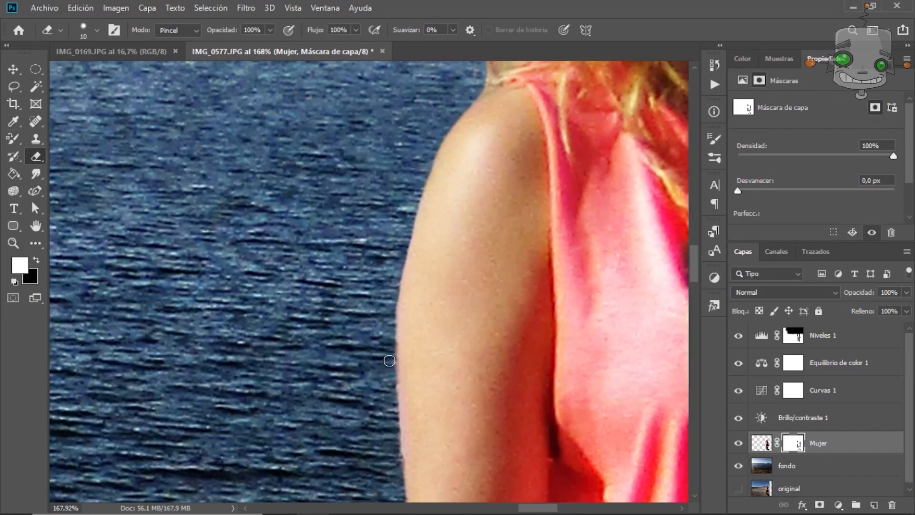
{"action": "scroll", "coordinate": [389, 361], "scroll_direction": "up", "scroll_amount": 10}
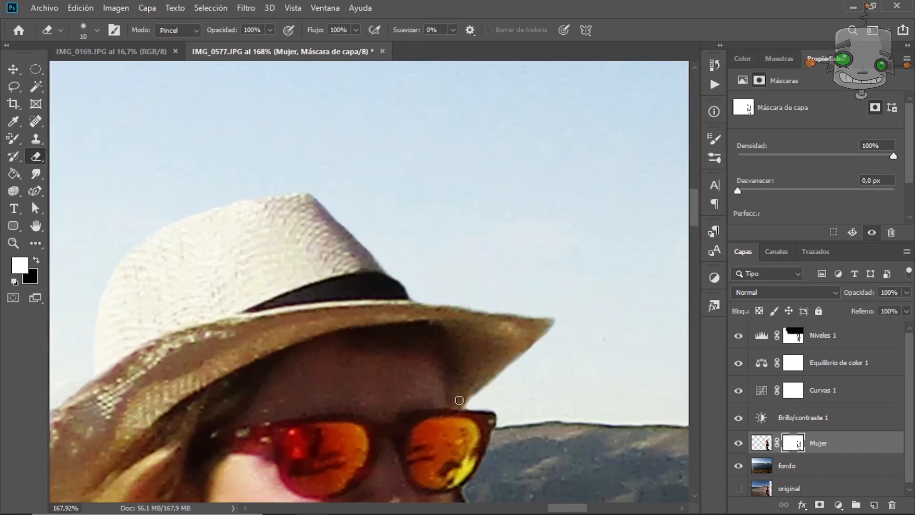
{"action": "scroll", "coordinate": [459, 400], "scroll_direction": "down", "scroll_amount": 6}
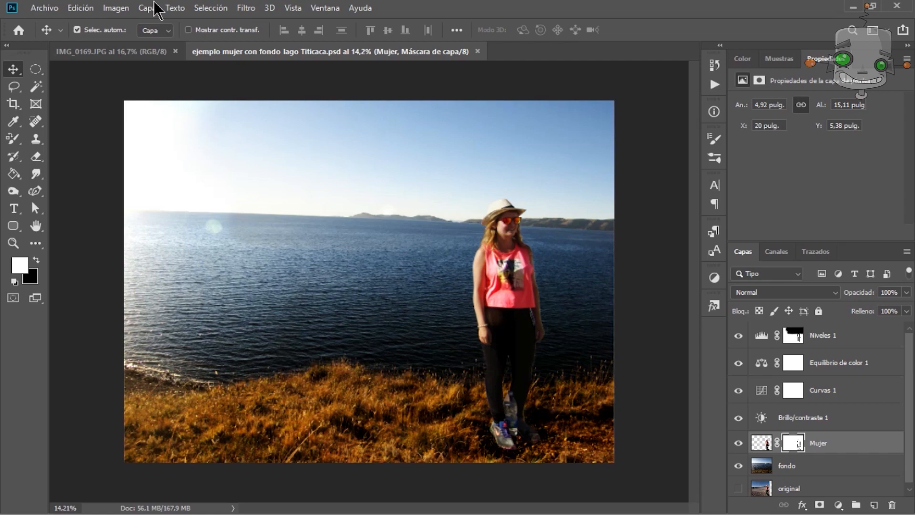
Step: Open the cat photo IMG_0003.JPG as a new document
{"action": "left_click", "coordinate": [45, 8]}
{"action": "left_click", "coordinate": [43, 34]}
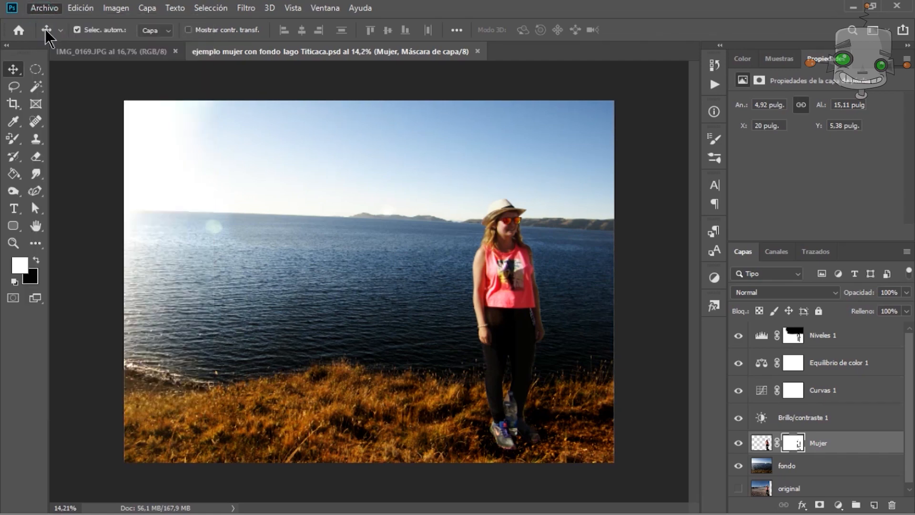
{"action": "double_click", "coordinate": [299, 112]}
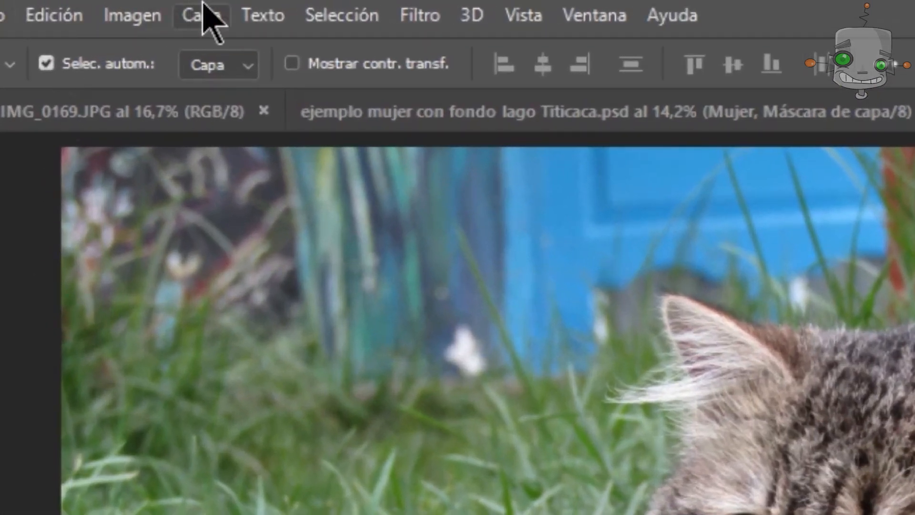
Step: Select the cat with Select Subject and open the selection in Select and Mask
{"action": "left_click", "coordinate": [346, 17]}
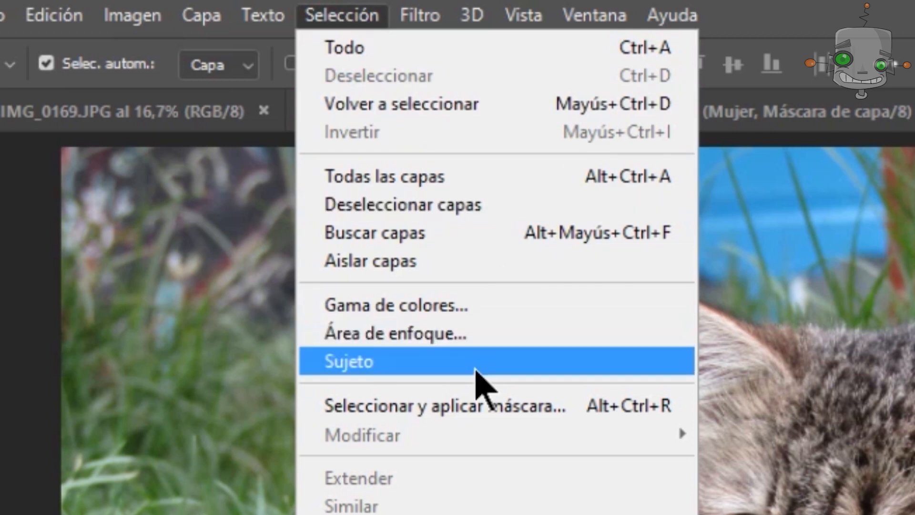
{"action": "left_click", "coordinate": [475, 371]}
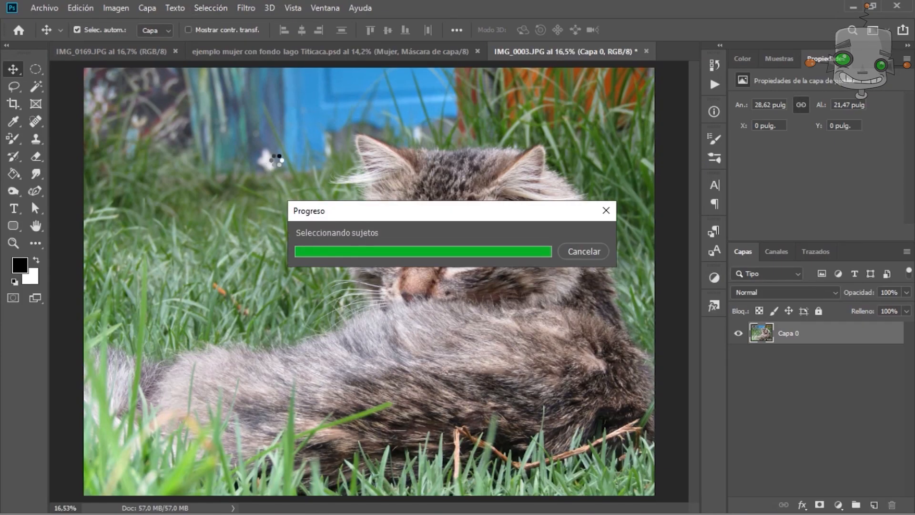
{"action": "left_click", "coordinate": [9, 89]}
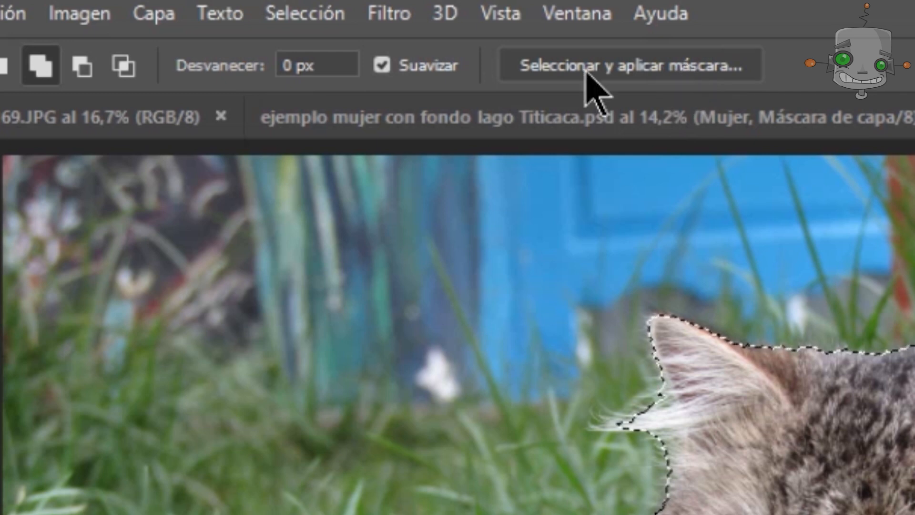
{"action": "left_click", "coordinate": [304, 16]}
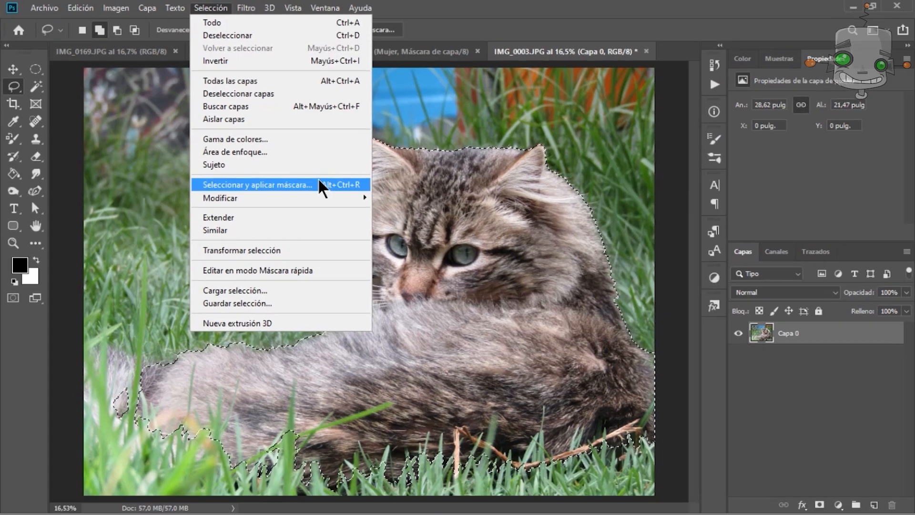
{"action": "left_click", "coordinate": [564, 431]}
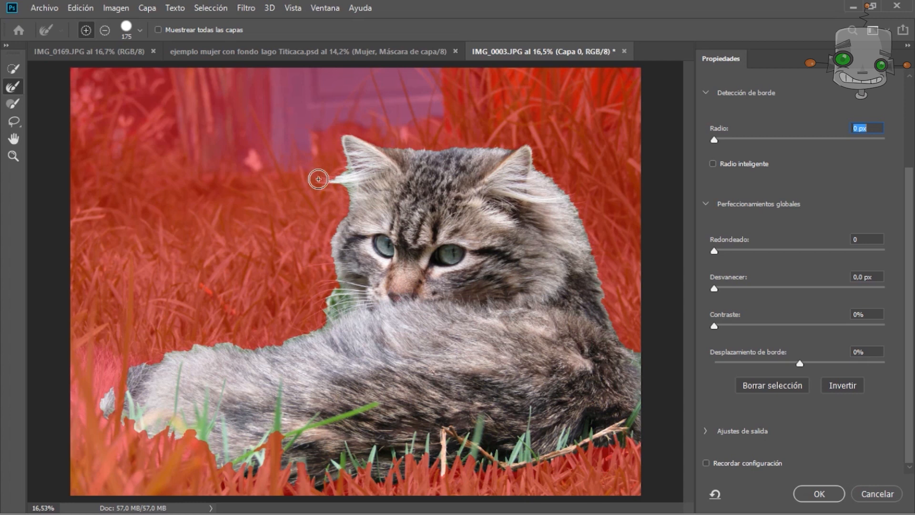
Step: Change the selection overlay to black at 90% opacity
{"action": "left_click_drag", "start_coordinate": [912, 183], "coordinate": [911, 74]}
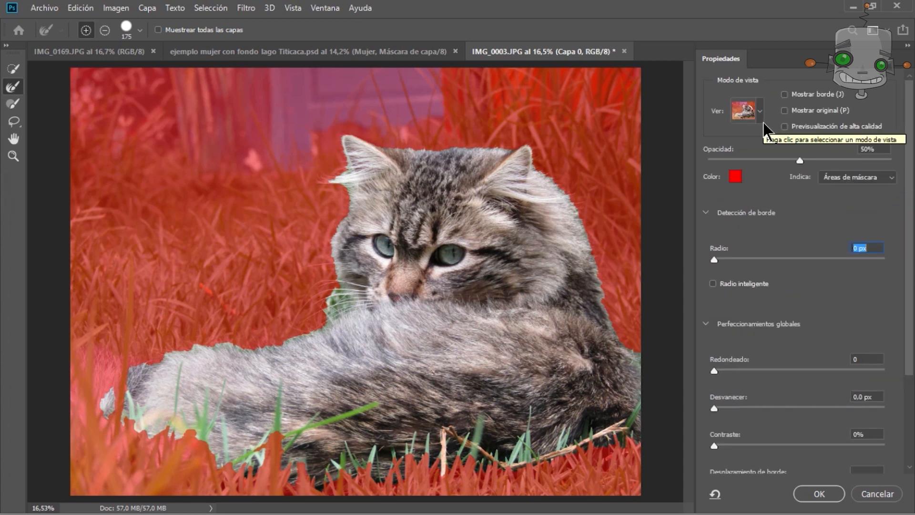
{"action": "left_click", "coordinate": [733, 179]}
{"action": "left_click", "coordinate": [866, 211]}
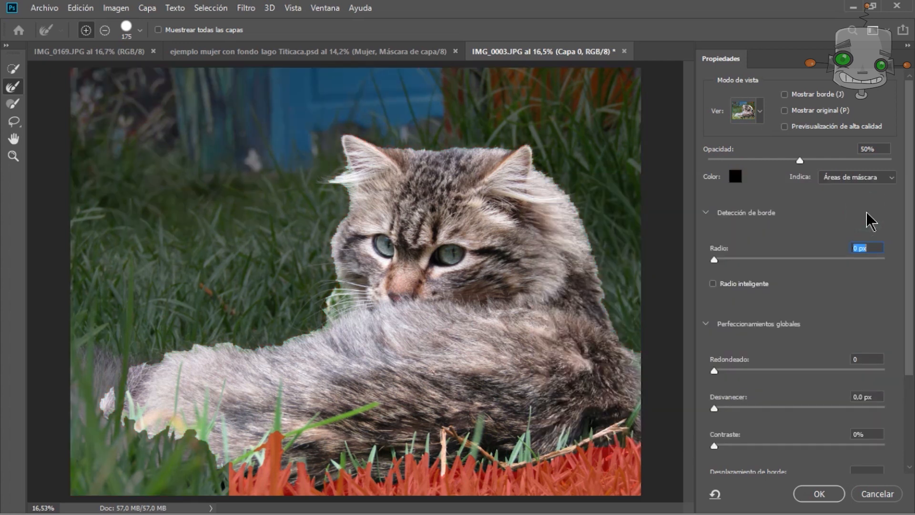
{"action": "left_click_drag", "start_coordinate": [799, 160], "coordinate": [907, 177]}
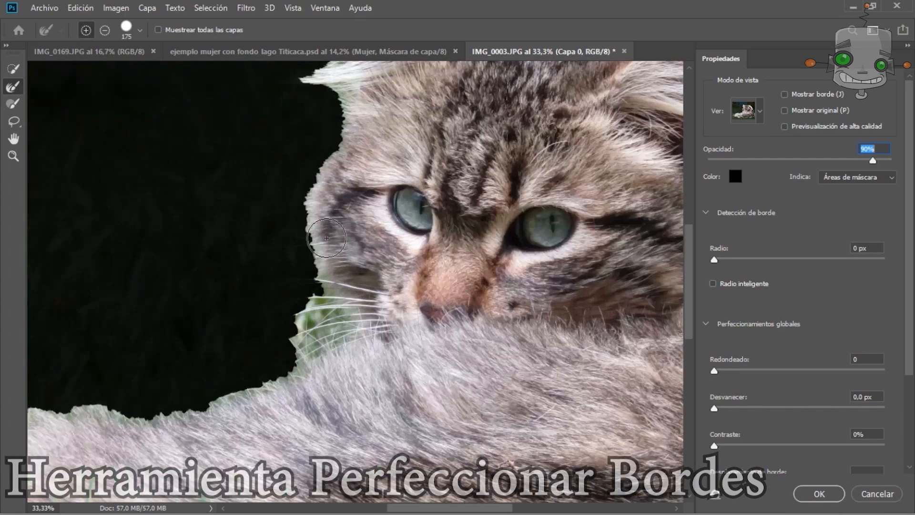
Step: Refine the cat's cheek and whisker edge, check the refined border area, and set the Refine Edge brush to 75 px
{"action": "scroll", "coordinate": [286, 306], "scroll_direction": "up", "scroll_amount": 1}
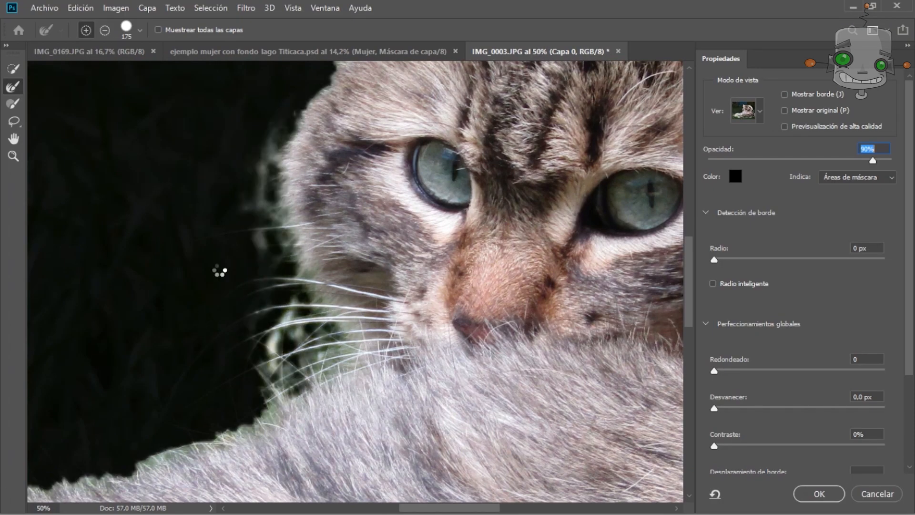
{"action": "left_click", "coordinate": [785, 95]}
{"action": "left_click_drag", "start_coordinate": [305, 165], "coordinate": [286, 165]}
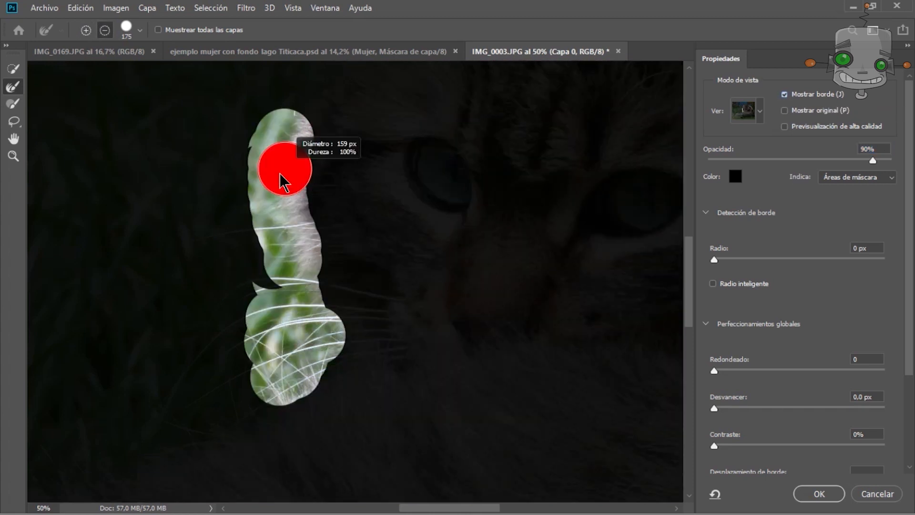
{"action": "key", "text": "j"}
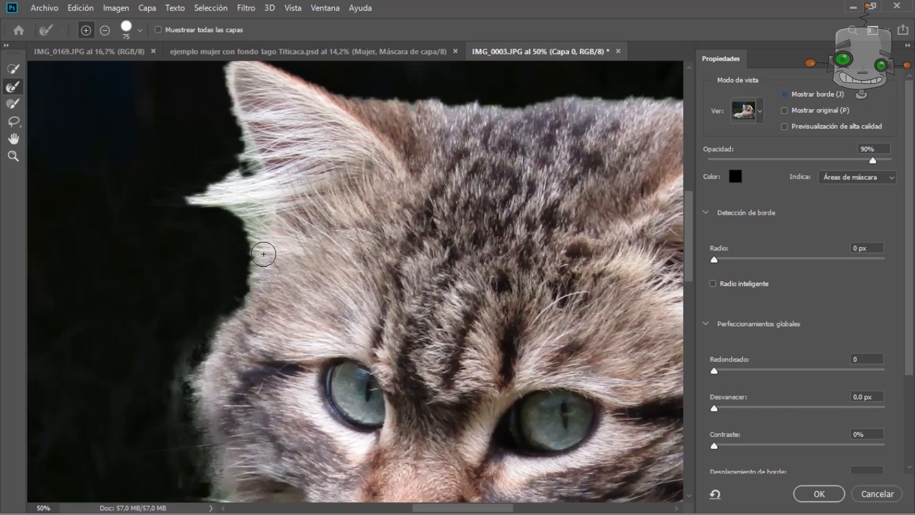
Step: Brush Refine Edge along the cat's ears and the top and far side of its head
{"action": "scroll", "coordinate": [262, 249], "scroll_direction": "up", "scroll_amount": 3}
{"action": "scroll", "coordinate": [165, 210], "scroll_direction": "up", "scroll_amount": 2}
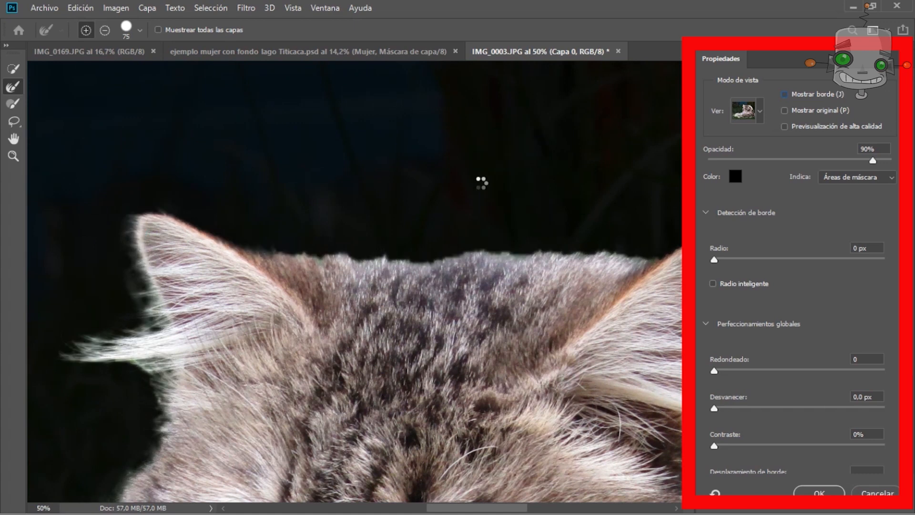
{"action": "left_click_drag", "start_coordinate": [663, 239], "coordinate": [326, 128]}
{"action": "left_click_drag", "start_coordinate": [380, 137], "coordinate": [584, 493]}
{"action": "left_click_drag", "start_coordinate": [487, 280], "coordinate": [410, 105]}
{"action": "left_click_drag", "start_coordinate": [410, 105], "coordinate": [536, 494]}
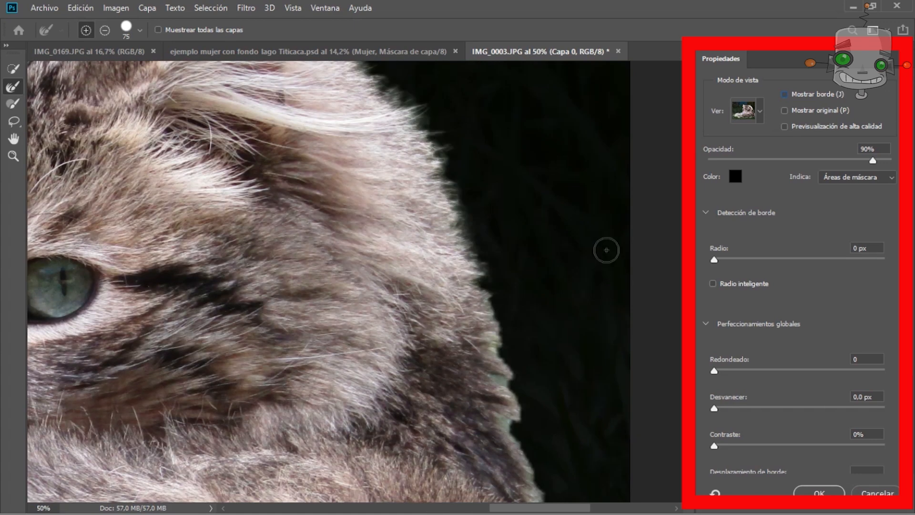
Step: Refine the remaining fur edge along the cat's neck and back with the 75 px brush and accept the selection
{"action": "left_click_drag", "start_coordinate": [568, 386], "coordinate": [516, 148]}
{"action": "left_click_drag", "start_coordinate": [464, 210], "coordinate": [570, 364]}
{"action": "left_click_drag", "start_coordinate": [139, 207], "coordinate": [388, 267]}
{"action": "left_click_drag", "start_coordinate": [190, 267], "coordinate": [557, 243]}
{"action": "left_click_drag", "start_coordinate": [200, 267], "coordinate": [560, 243]}
{"action": "left_click_drag", "start_coordinate": [153, 312], "coordinate": [88, 347]}
{"action": "left_click_drag", "start_coordinate": [219, 261], "coordinate": [426, 145]}
{"action": "left_click_drag", "start_coordinate": [219, 274], "coordinate": [225, 226]}
{"action": "scroll", "coordinate": [334, 202], "scroll_direction": "down", "scroll_amount": 7}
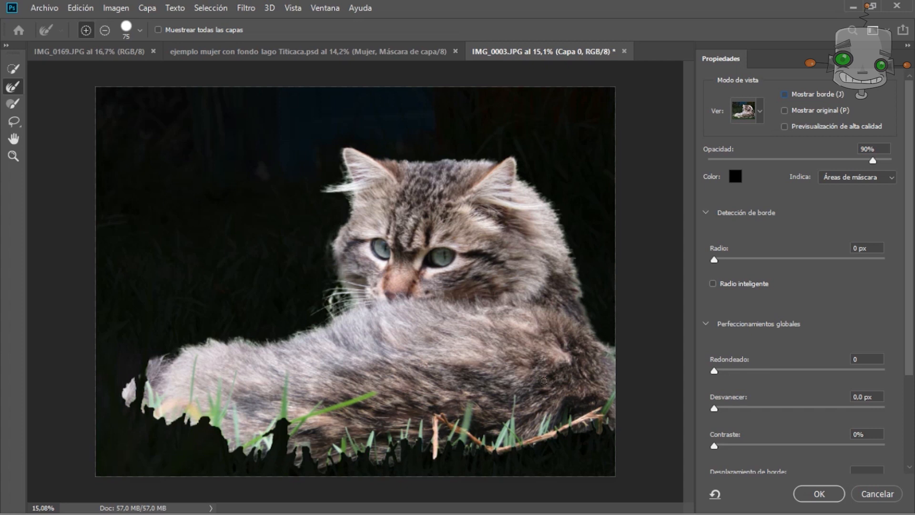
{"action": "left_click", "coordinate": [820, 495]}
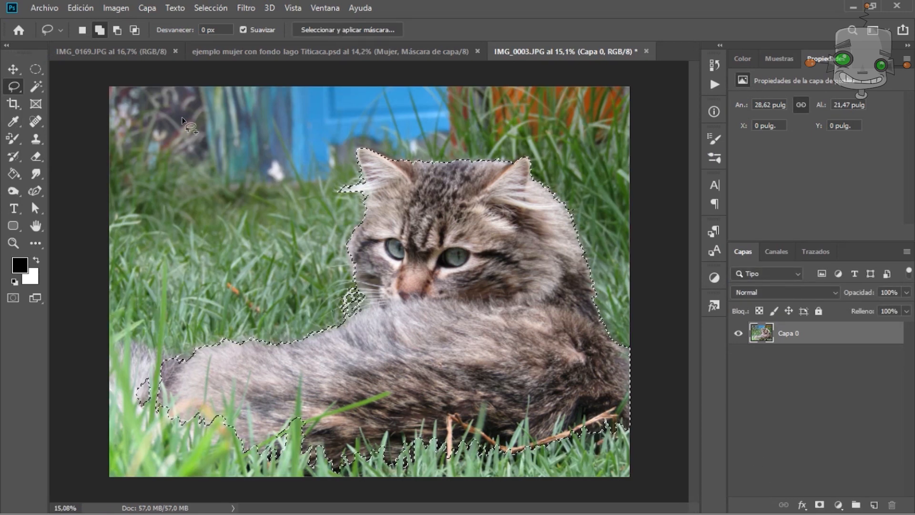
Step: Add the cat's tail and the whole strip of foreground grass to the selection with the Lasso
{"action": "left_click", "coordinate": [14, 86]}
{"action": "left_click", "coordinate": [57, 87]}
{"action": "mouse_move", "coordinate": [162, 362]}
{"action": "left_mouse_down"}
{"action": "mouse_move", "coordinate": [143, 365]}
{"action": "mouse_move", "coordinate": [111, 404]}
{"action": "left_mouse_up"}
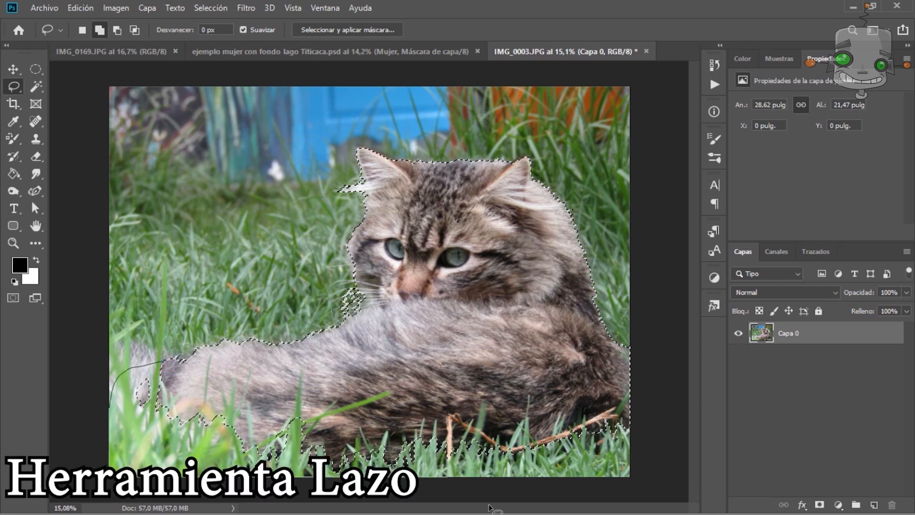
{"action": "left_click_drag", "start_coordinate": [647, 490], "coordinate": [632, 402]}
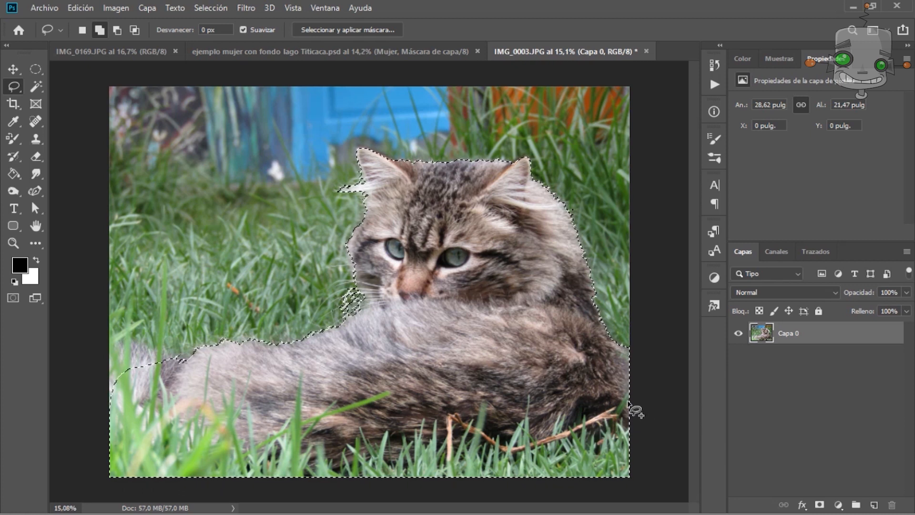
Step: Copy the selected cat and grass to a new layer and hide Capa 0
{"action": "key", "text": "ctrl+j"}
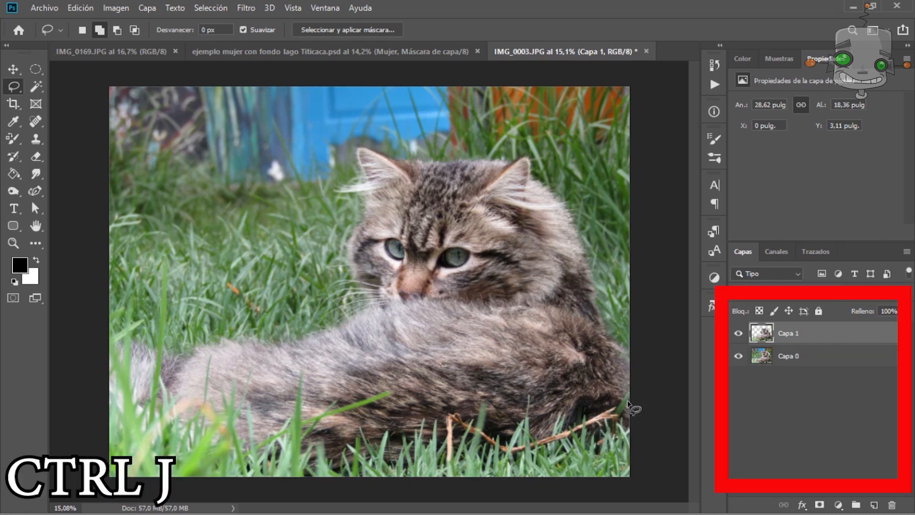
{"action": "left_click", "coordinate": [739, 357]}
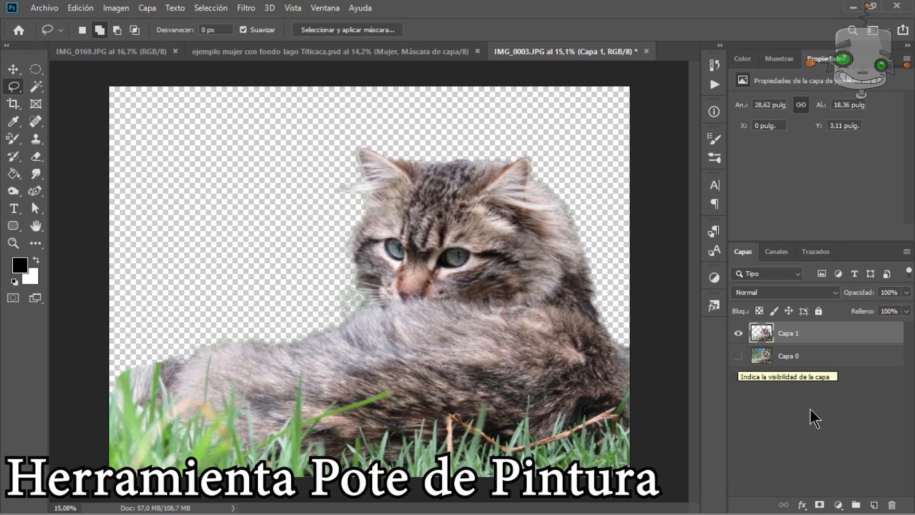
Step: Add a layer named fondo beneath the cat cut-out and fill it with black using the Paint Bucket
{"action": "left_click", "coordinate": [874, 504]}
{"action": "type", "text": "fondo"}
{"action": "key", "text": "Return"}
{"action": "left_click_drag", "start_coordinate": [791, 334], "coordinate": [789, 373]}
{"action": "left_click_drag", "start_coordinate": [13, 174], "coordinate": [62, 187]}
{"action": "left_click", "coordinate": [202, 221]}
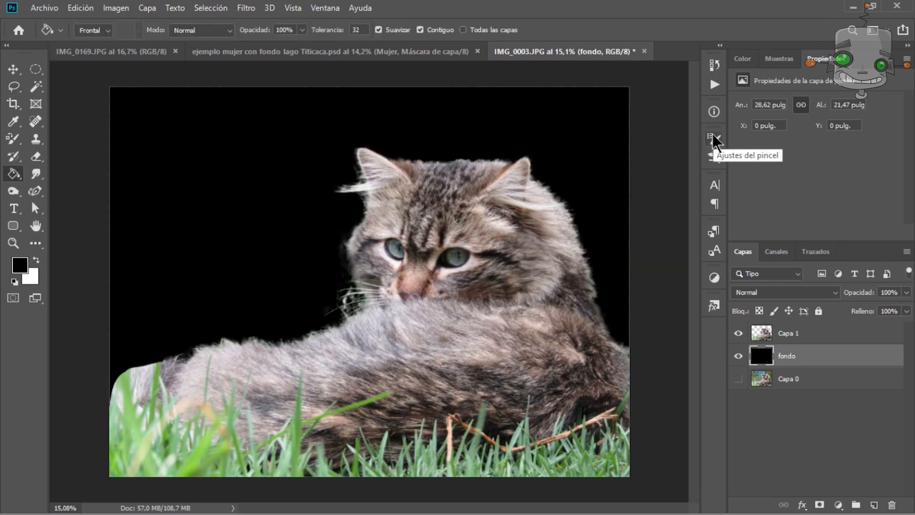
Step: Inspect the fur edges of the cat cut-out against the black background around its head, whiskers and back
{"action": "scroll", "coordinate": [617, 229], "scroll_direction": "up", "scroll_amount": 6}
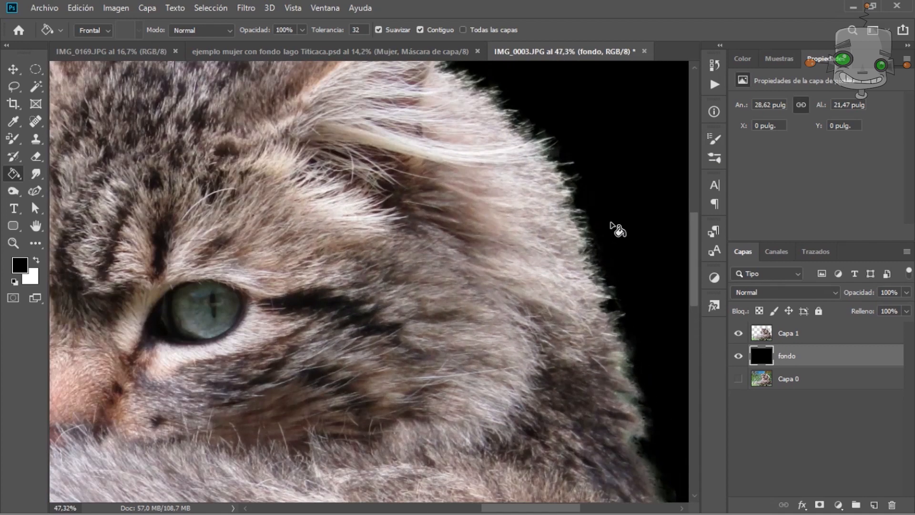
{"action": "left_click_drag", "start_coordinate": [595, 200], "coordinate": [615, 253]}
{"action": "left_click_drag", "start_coordinate": [292, 162], "coordinate": [515, 200]}
{"action": "left_click_drag", "start_coordinate": [203, 401], "coordinate": [184, 234]}
{"action": "left_click_drag", "start_coordinate": [128, 405], "coordinate": [477, 91]}
{"action": "left_click_drag", "start_coordinate": [90, 245], "coordinate": [257, 235]}
{"action": "left_click_drag", "start_coordinate": [509, 196], "coordinate": [435, 226]}
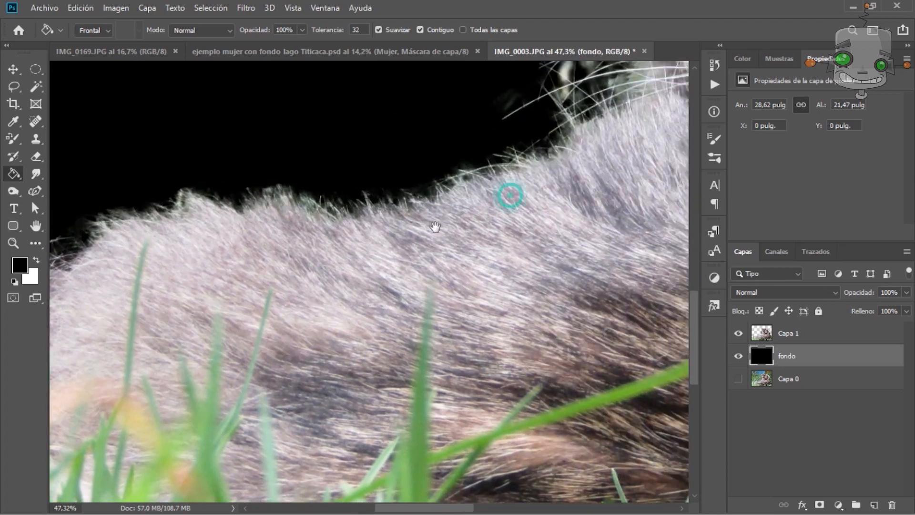
{"action": "scroll", "coordinate": [435, 226], "scroll_direction": "down", "scroll_amount": 5}
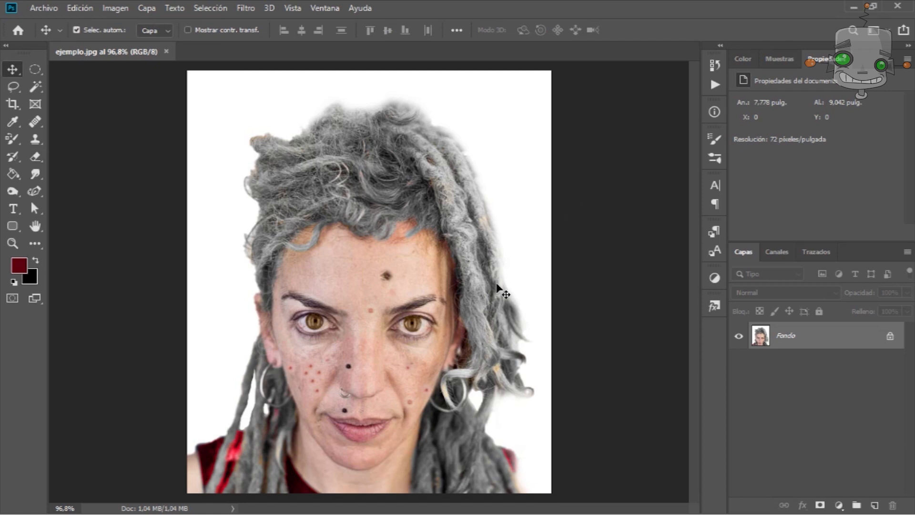
Step: Remove the large spots from the forehead, nose, cheeks and upper lip in ejemplo.jpg with a 19 px Spot Healing Brush
{"action": "scroll", "coordinate": [357, 371], "scroll_direction": "up", "scroll_amount": 4}
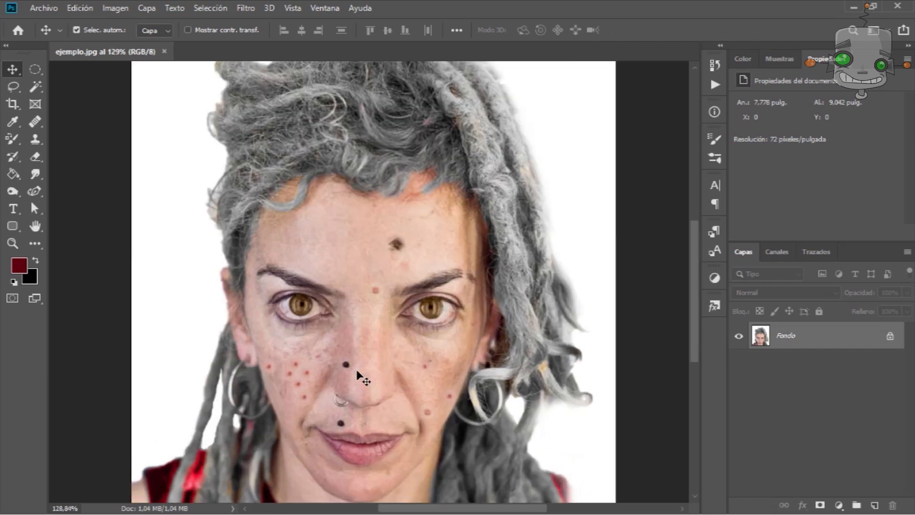
{"action": "left_click_drag", "start_coordinate": [366, 351], "coordinate": [379, 283]}
{"action": "scroll", "coordinate": [394, 302], "scroll_direction": "up", "scroll_amount": 1}
{"action": "scroll", "coordinate": [394, 303], "scroll_direction": "up", "scroll_amount": 1}
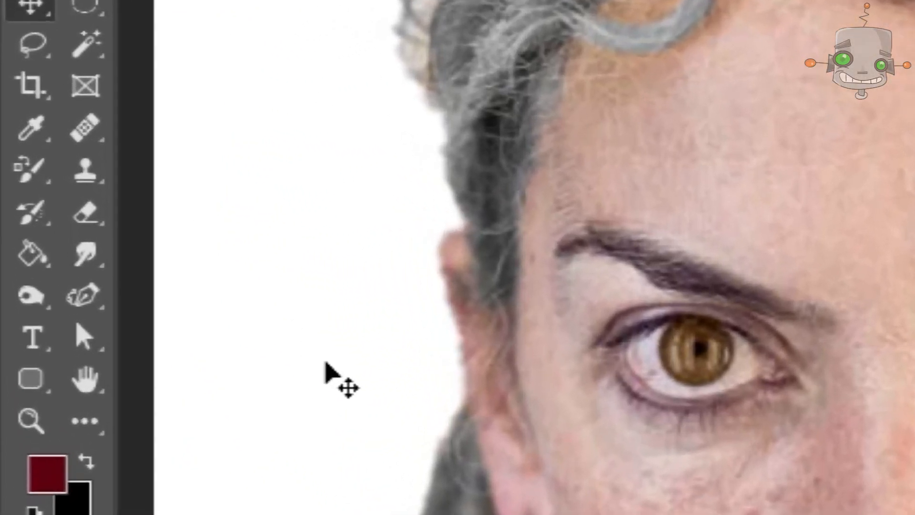
{"action": "left_click", "coordinate": [86, 128]}
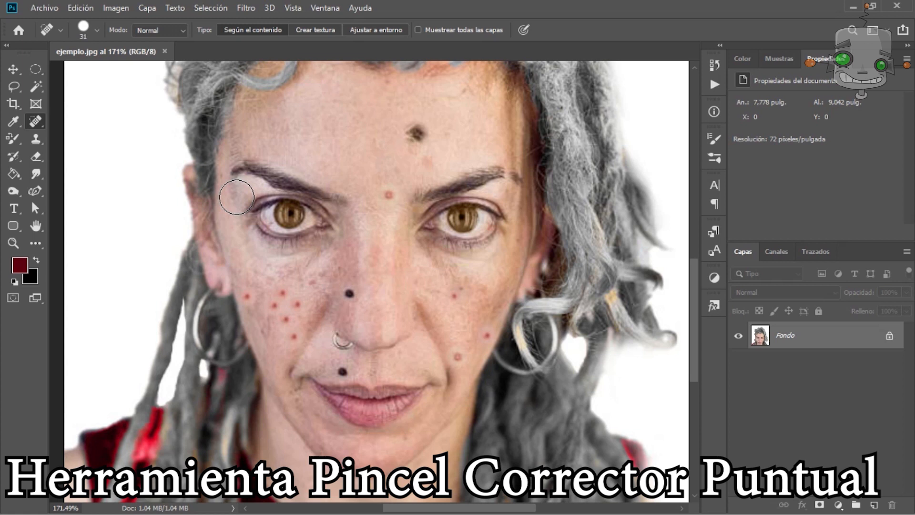
{"action": "right_click", "coordinate": [237, 196], "text": "alt"}
{"action": "left_click", "coordinate": [416, 134]}
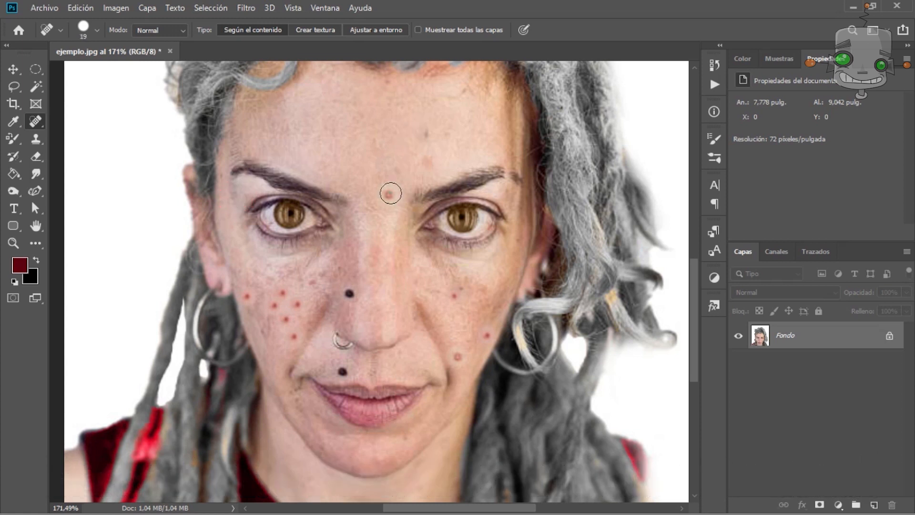
{"action": "left_click_drag", "start_coordinate": [294, 335], "coordinate": [281, 292]}
{"action": "left_click", "coordinate": [251, 298]}
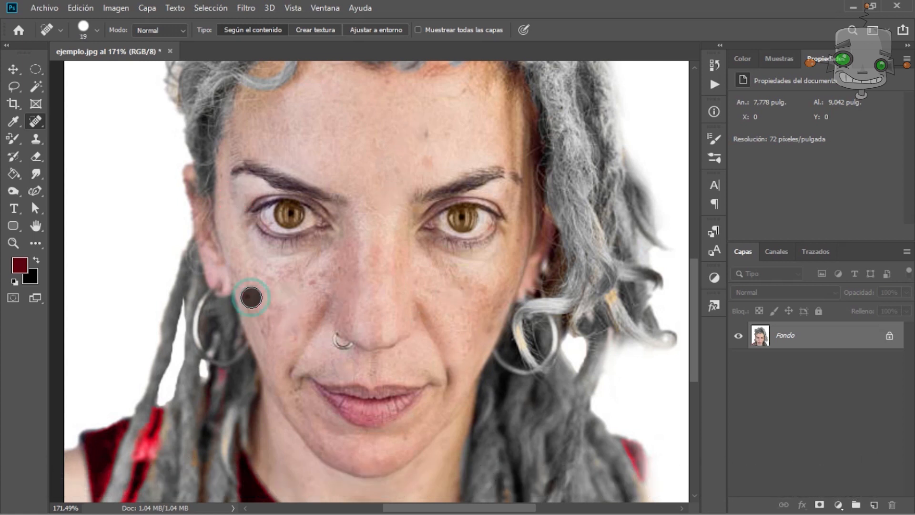
Step: Clean the small blemishes around the nose and mouth with an 8 px Spot Healing Brush
{"action": "scroll", "coordinate": [390, 356], "scroll_direction": "up", "scroll_amount": 6}
{"action": "right_click", "coordinate": [372, 348], "text": "alt"}
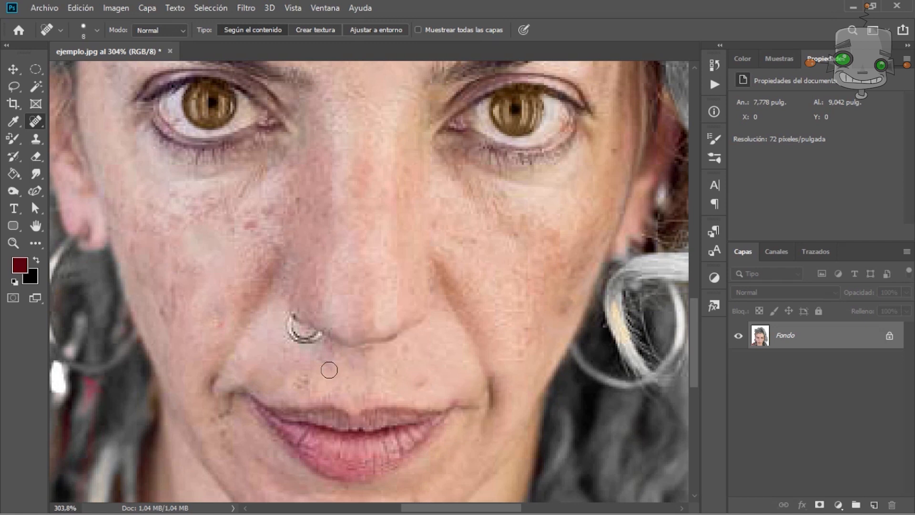
{"action": "scroll", "coordinate": [444, 379], "scroll_direction": "down", "scroll_amount": 6}
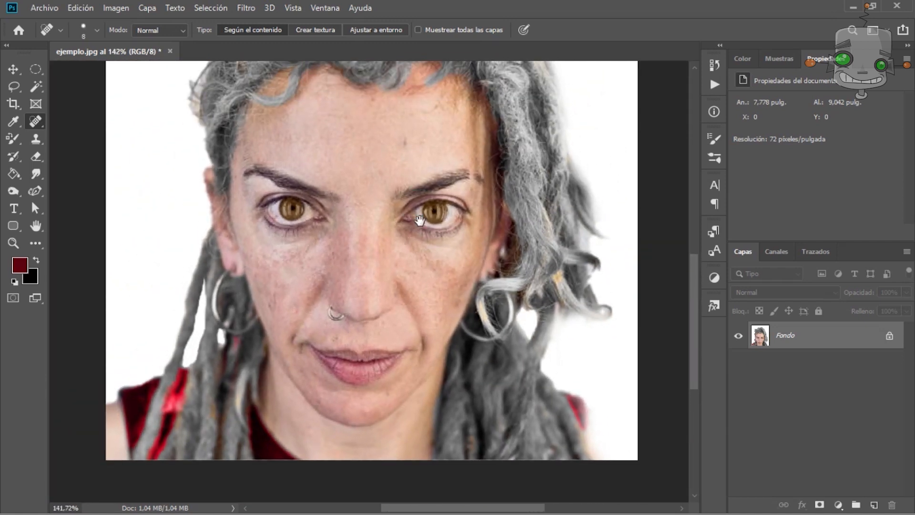
Step: Smooth the skin under both eyes with a 15 px Healing Brush, sampling clean skin from each cheek
{"action": "scroll", "coordinate": [410, 244], "scroll_direction": "up", "scroll_amount": 6}
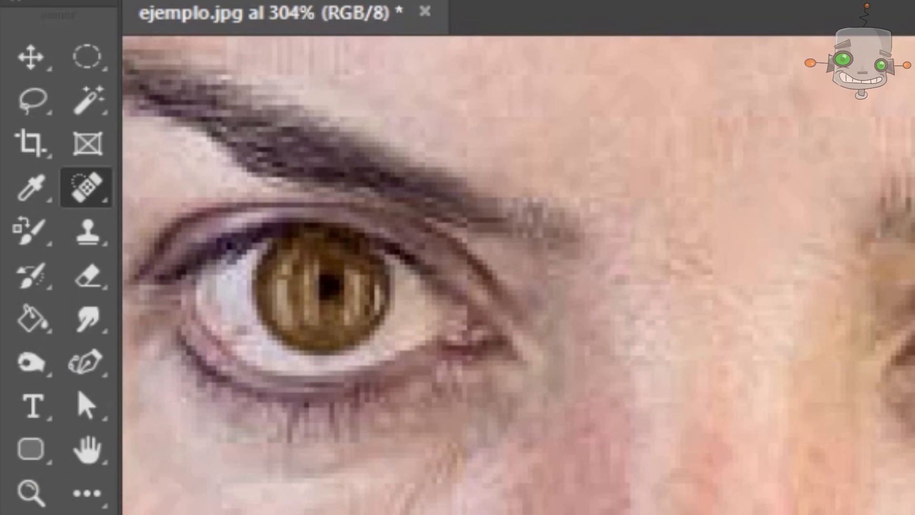
{"action": "right_click", "coordinate": [115, 199]}
{"action": "left_click", "coordinate": [286, 217]}
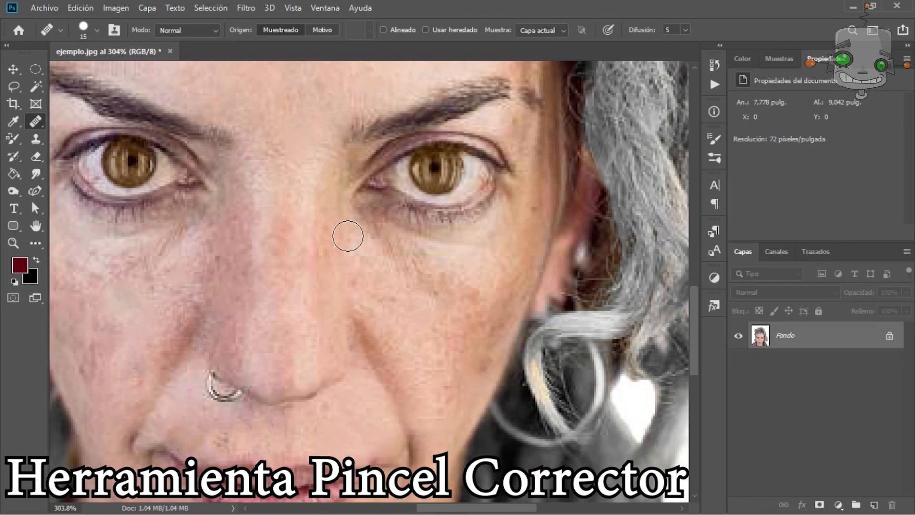
{"action": "left_click", "coordinate": [381, 292], "text": "alt"}
{"action": "left_click_drag", "start_coordinate": [375, 235], "coordinate": [432, 242]}
{"action": "left_click", "coordinate": [124, 255], "text": "alt"}
{"action": "left_click_drag", "start_coordinate": [180, 234], "coordinate": [201, 252]}
Step: Heal the remaining marks beneath the eyes and across the cheeks with the Spot Healing Brush, finishing at 10 px
{"action": "right_click", "coordinate": [35, 121]}
{"action": "left_click", "coordinate": [96, 121]}
{"action": "left_click", "coordinate": [186, 225]}
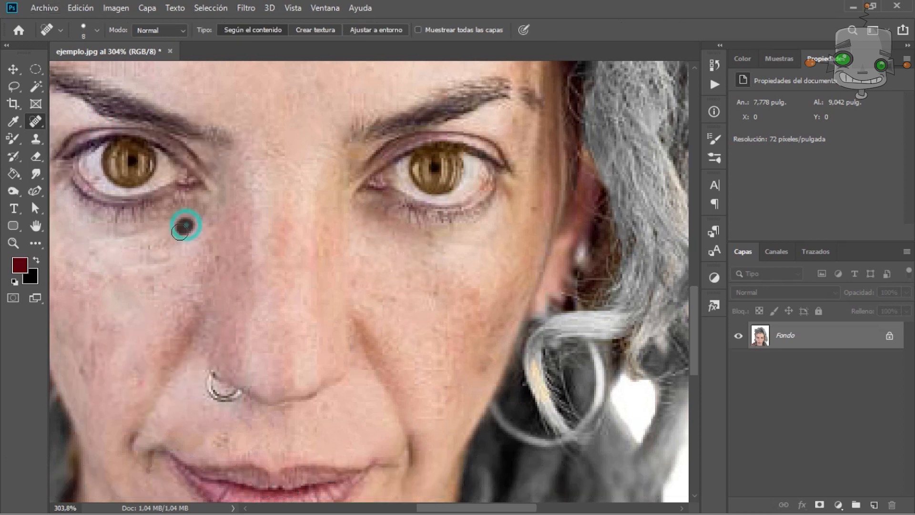
{"action": "left_click_drag", "start_coordinate": [447, 267], "coordinate": [447, 152]}
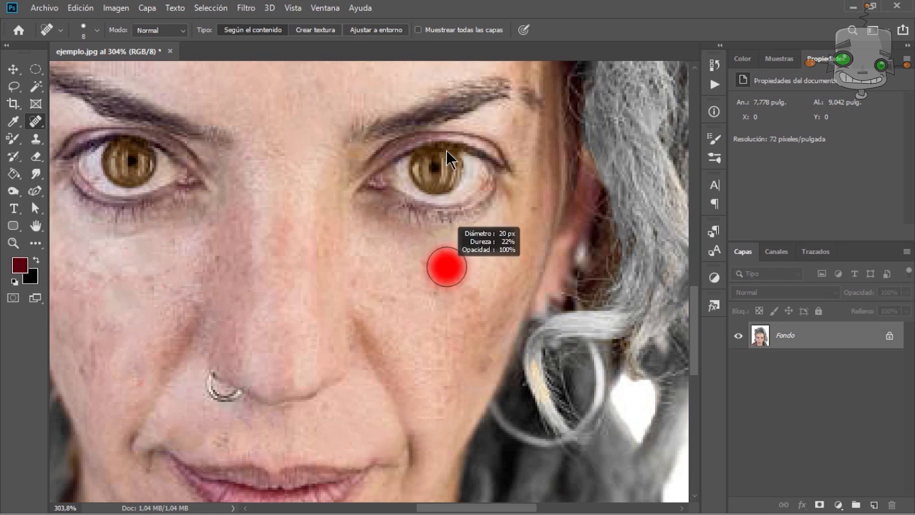
{"action": "left_click_drag", "start_coordinate": [435, 282], "coordinate": [476, 296]}
{"action": "left_click_drag", "start_coordinate": [179, 262], "coordinate": [170, 290]}
{"action": "left_click", "coordinate": [99, 263]}
{"action": "scroll", "coordinate": [334, 286], "scroll_direction": "down", "scroll_amount": 5}
{"action": "scroll", "coordinate": [184, 261], "scroll_direction": "up", "scroll_amount": 9}
{"action": "left_click_drag", "start_coordinate": [243, 245], "coordinate": [218, 246]}
{"action": "left_click_drag", "start_coordinate": [216, 253], "coordinate": [258, 245]}
{"action": "left_click_drag", "start_coordinate": [335, 290], "coordinate": [126, 273]}
{"action": "left_click_drag", "start_coordinate": [392, 196], "coordinate": [521, 245]}
{"action": "scroll", "coordinate": [521, 245], "scroll_direction": "down", "scroll_amount": 4}
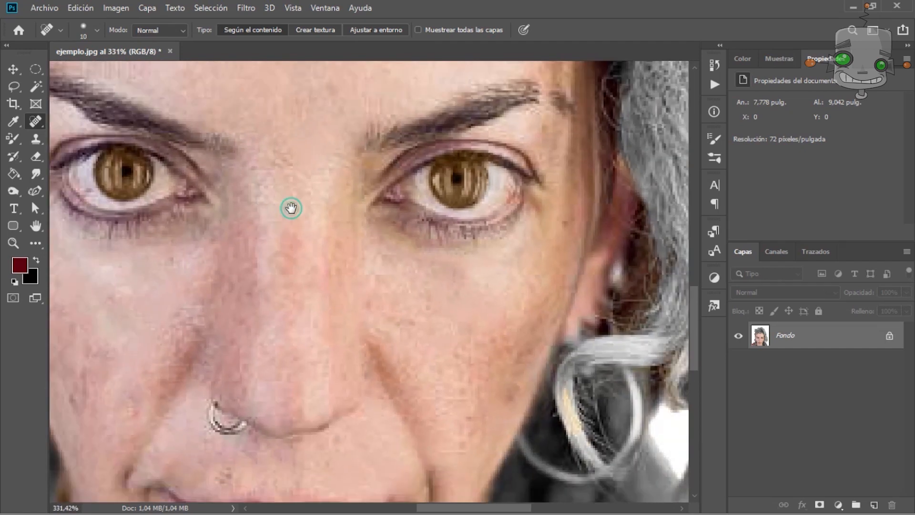
Step: Recolour the iris with a green foreground colour using an 11 px Color Replacement tool, Color mode, 30% tolerance
{"action": "scroll", "coordinate": [370, 216], "scroll_direction": "up", "scroll_amount": 3}
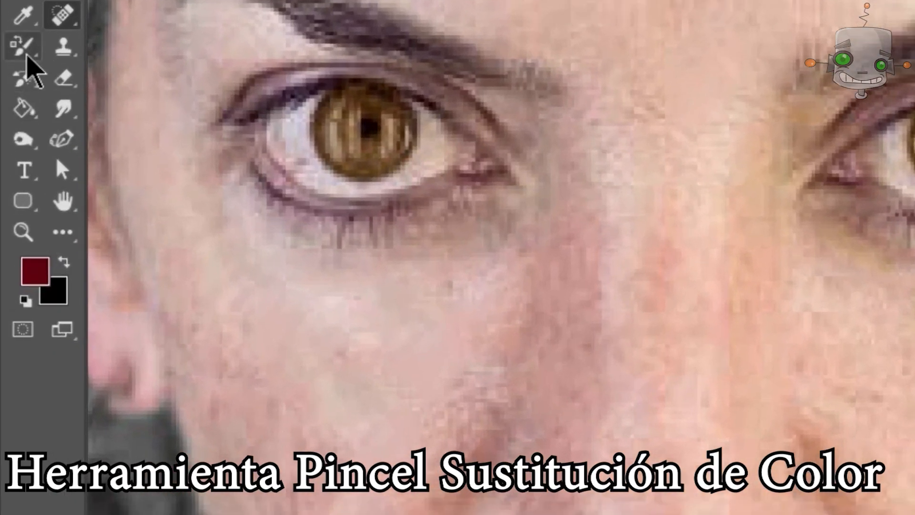
{"action": "left_click", "coordinate": [27, 56]}
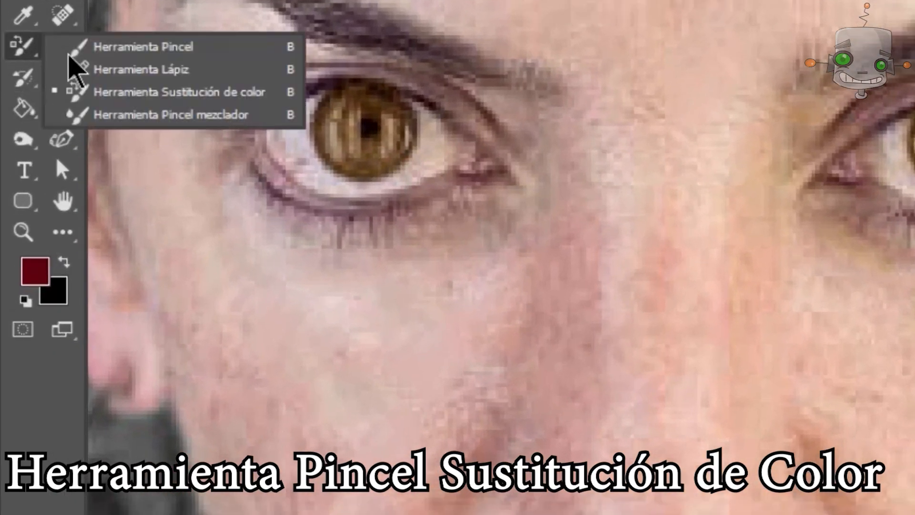
{"action": "left_click", "coordinate": [256, 97]}
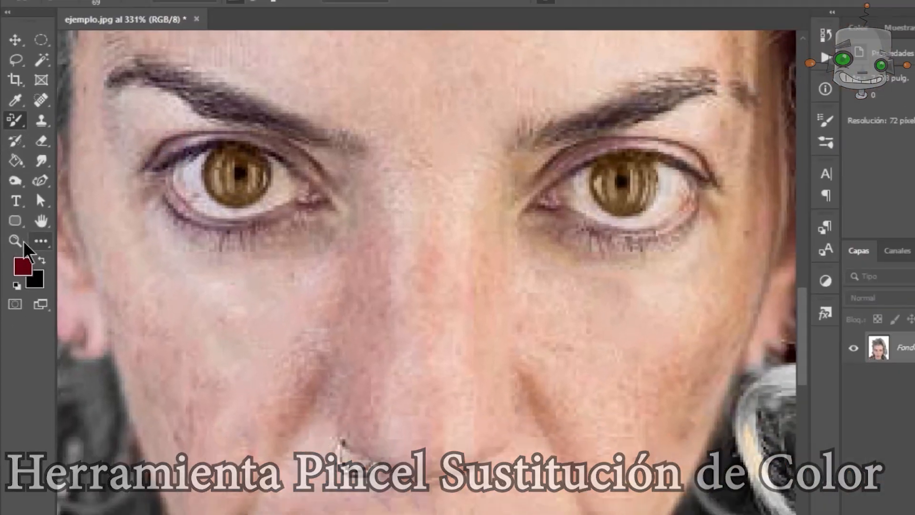
{"action": "left_click", "coordinate": [34, 271]}
{"action": "left_click", "coordinate": [727, 337]}
{"action": "left_click", "coordinate": [705, 290]}
{"action": "left_click", "coordinate": [855, 213]}
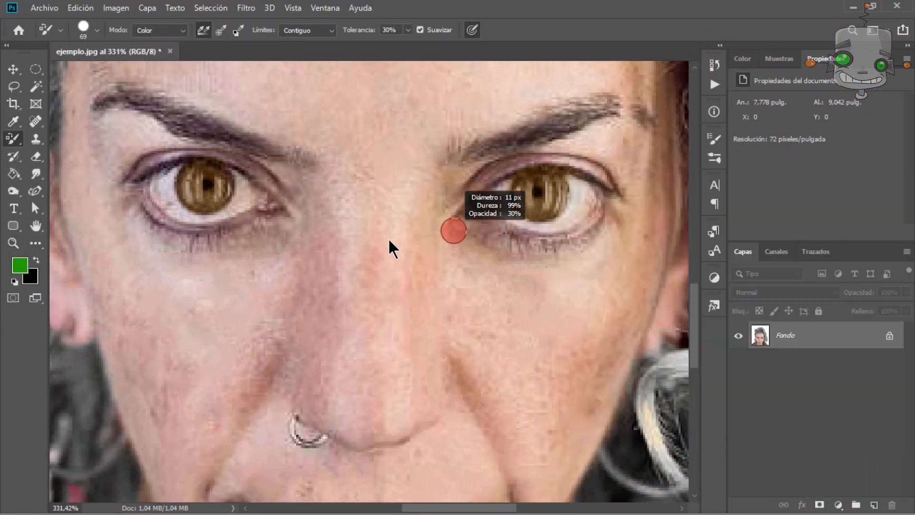
{"action": "left_click_drag", "start_coordinate": [222, 190], "coordinate": [189, 173]}
Step: Choose a darker green foreground colour and recolour both irises with the Color Replacement tool
{"action": "left_click", "coordinate": [20, 266]}
{"action": "left_click", "coordinate": [697, 361]}
{"action": "left_click", "coordinate": [853, 213]}
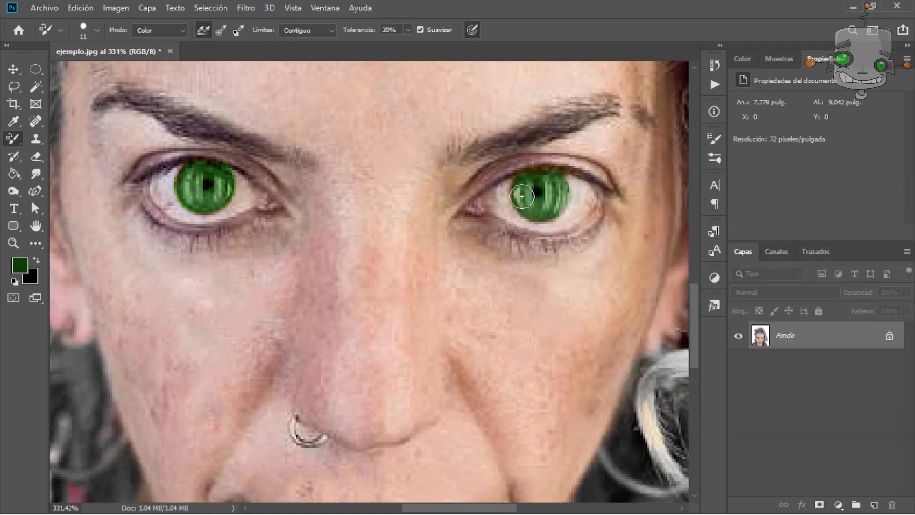
Step: Choose a red foreground colour and recolour the grey hair over the top and side of the head with a 43 px Color Replacement brush
{"action": "scroll", "coordinate": [522, 197], "scroll_direction": "down", "scroll_amount": 5}
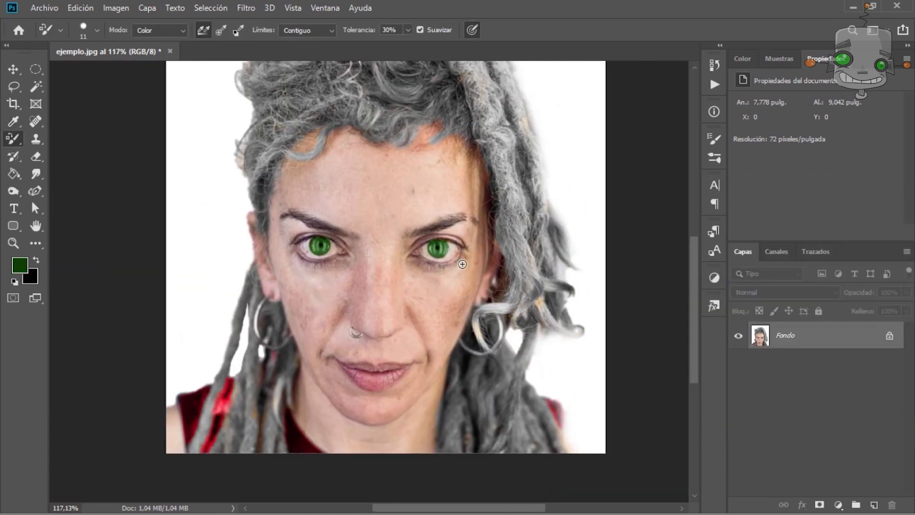
{"action": "scroll", "coordinate": [462, 264], "scroll_direction": "up", "scroll_amount": 5}
{"action": "left_click", "coordinate": [36, 138]}
{"action": "left_click", "coordinate": [110, 137], "text": "alt"}
{"action": "left_click_drag", "start_coordinate": [323, 222], "coordinate": [316, 223]}
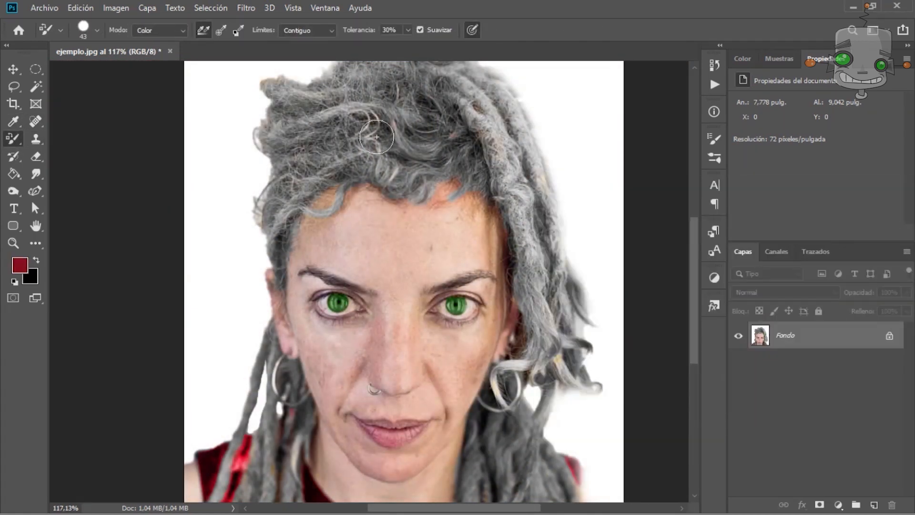
{"action": "mouse_move", "coordinate": [376, 137]}
{"action": "left_mouse_down"}
{"action": "mouse_move", "coordinate": [524, 114]}
{"action": "mouse_move", "coordinate": [317, 147]}
{"action": "mouse_move", "coordinate": [587, 311]}
{"action": "left_mouse_up"}
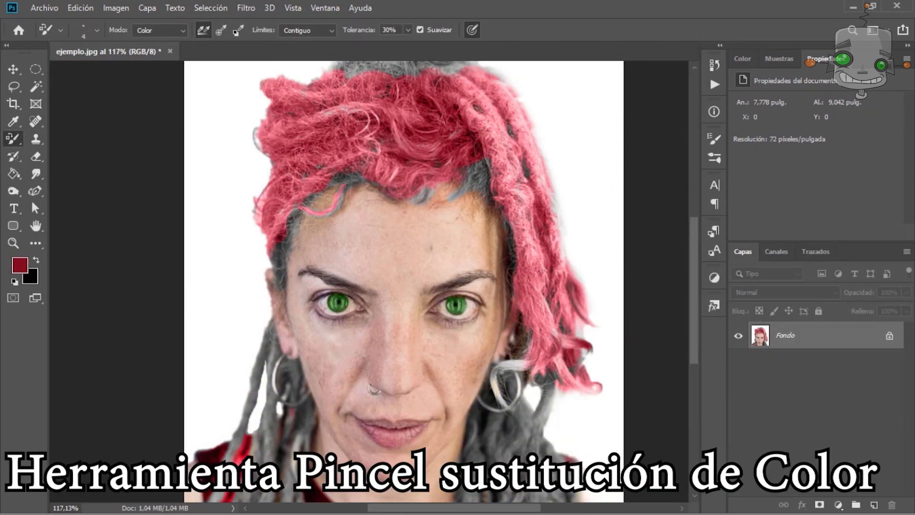
Step: Recolour the hairline, the strands around the earrings and the side locks red with finer brushes of 4 and 14 px
{"action": "left_click_drag", "start_coordinate": [512, 364], "coordinate": [506, 407]}
{"action": "left_click_drag", "start_coordinate": [271, 329], "coordinate": [229, 470]}
{"action": "right_click", "coordinate": [299, 369]}
{"action": "left_click_drag", "start_coordinate": [315, 343], "coordinate": [320, 344]}
{"action": "left_click_drag", "start_coordinate": [285, 363], "coordinate": [298, 391]}
{"action": "mouse_move", "coordinate": [543, 382]}
{"action": "left_mouse_down"}
{"action": "mouse_move", "coordinate": [482, 411]}
{"action": "mouse_move", "coordinate": [548, 476]}
{"action": "left_mouse_up"}
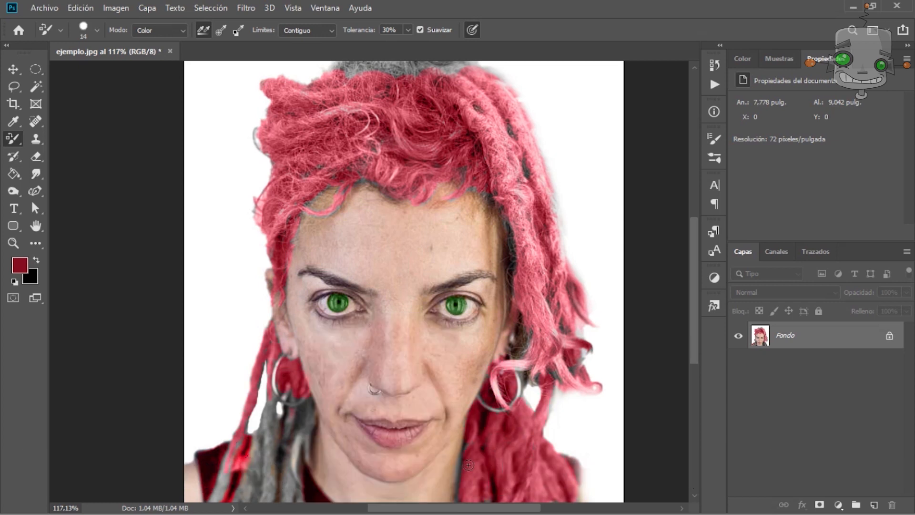
Step: Recolour the remaining grey hair at the crown and in the lower locks red with the 14 px brush
{"action": "scroll", "coordinate": [333, 155], "scroll_direction": "up", "scroll_amount": 3}
{"action": "left_click_drag", "start_coordinate": [504, 357], "coordinate": [560, 213]}
{"action": "left_click_drag", "start_coordinate": [273, 410], "coordinate": [262, 449]}
{"action": "left_click_drag", "start_coordinate": [350, 340], "coordinate": [324, 448]}
{"action": "left_click_drag", "start_coordinate": [548, 449], "coordinate": [605, 449]}
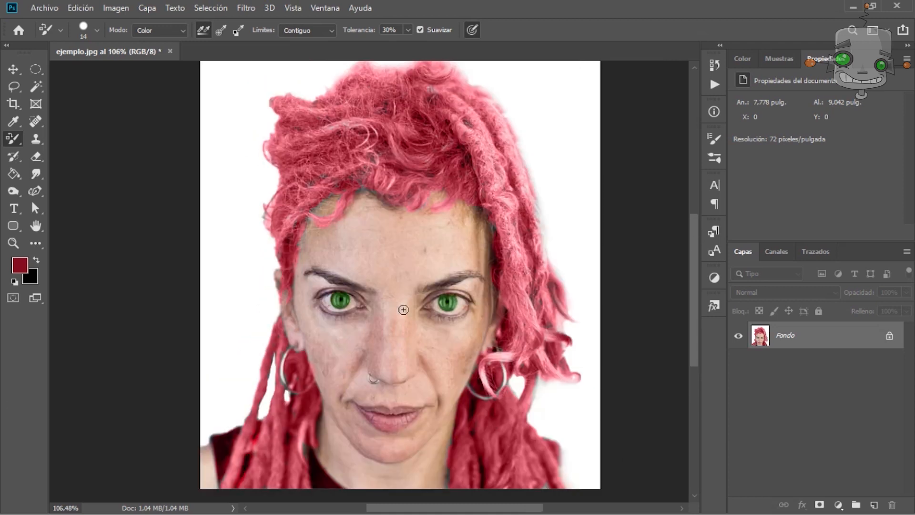
Step: Darken the eyelid outlines with a 5 px Burn tool, Midtones range, 21% exposure
{"action": "scroll", "coordinate": [402, 307], "scroll_direction": "up", "scroll_amount": 4}
{"action": "right_click", "coordinate": [13, 191]}
{"action": "left_click", "coordinate": [91, 204]}
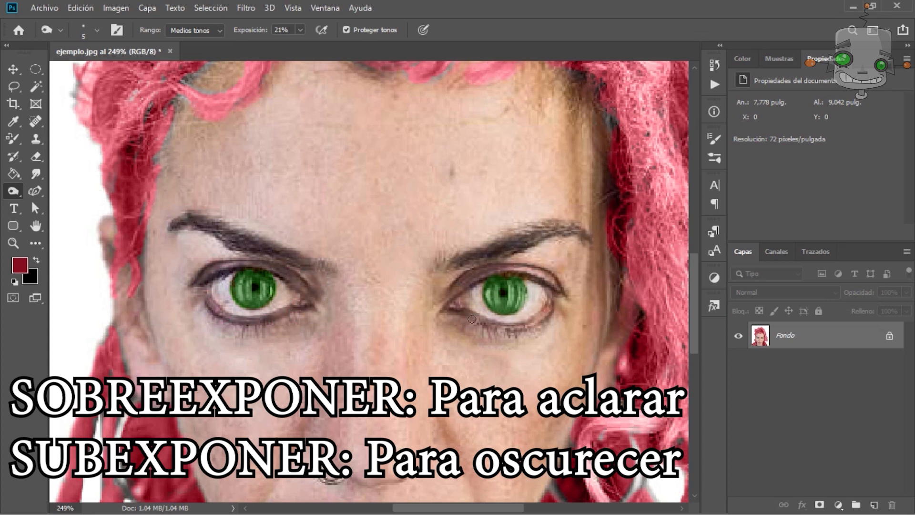
{"action": "left_click_drag", "start_coordinate": [520, 329], "coordinate": [552, 305]}
Step: Lighten the whites of both eyes with a 9 px Dodge tool, Midtones range, 50% exposure
{"action": "right_click", "coordinate": [18, 194]}
{"action": "left_click", "coordinate": [90, 191]}
{"action": "mouse_move", "coordinate": [261, 243]}
{"action": "left_mouse_down"}
{"action": "mouse_move", "coordinate": [478, 237]}
{"action": "mouse_move", "coordinate": [471, 209]}
{"action": "mouse_move", "coordinate": [404, 209]}
{"action": "left_mouse_up"}
{"action": "mouse_move", "coordinate": [537, 296]}
{"action": "left_mouse_down"}
{"action": "mouse_move", "coordinate": [479, 303]}
{"action": "mouse_move", "coordinate": [542, 292]}
{"action": "left_mouse_up"}
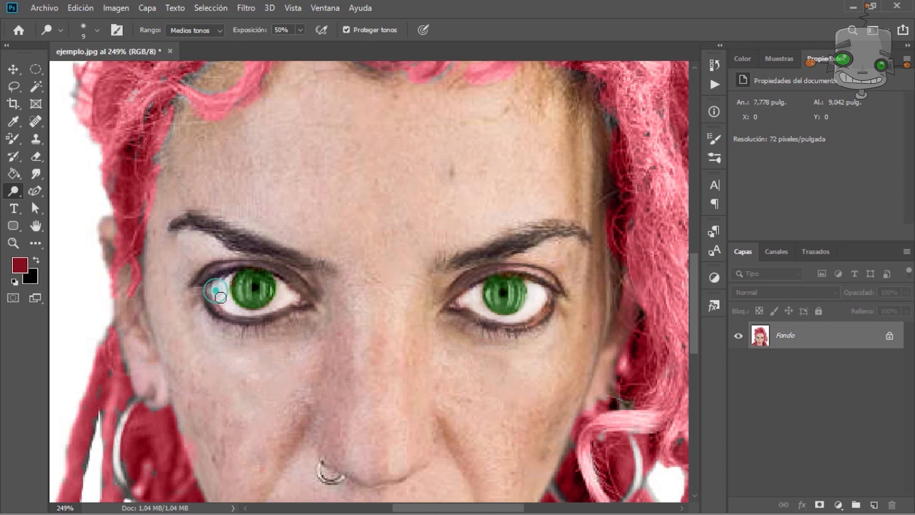
Step: Open the Liquify filter for the portrait
{"action": "scroll", "coordinate": [527, 374], "scroll_direction": "down", "scroll_amount": 5}
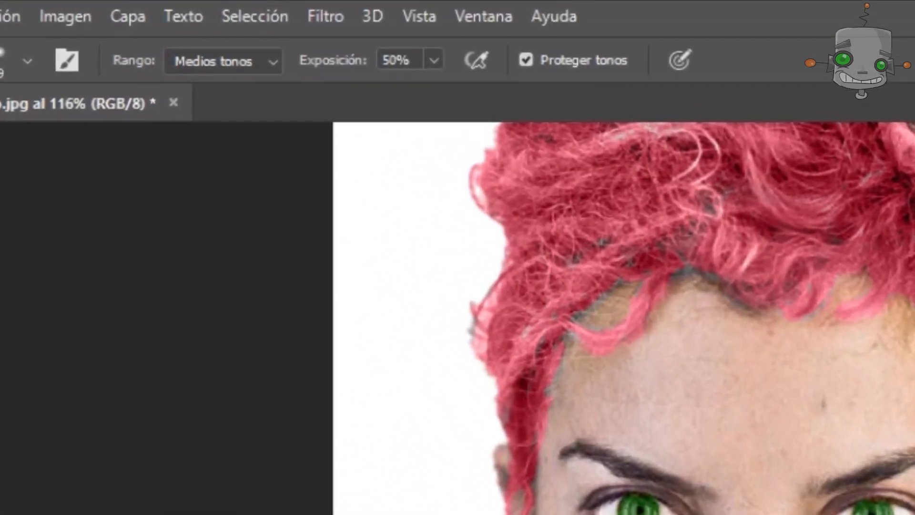
{"action": "left_click", "coordinate": [327, 15]}
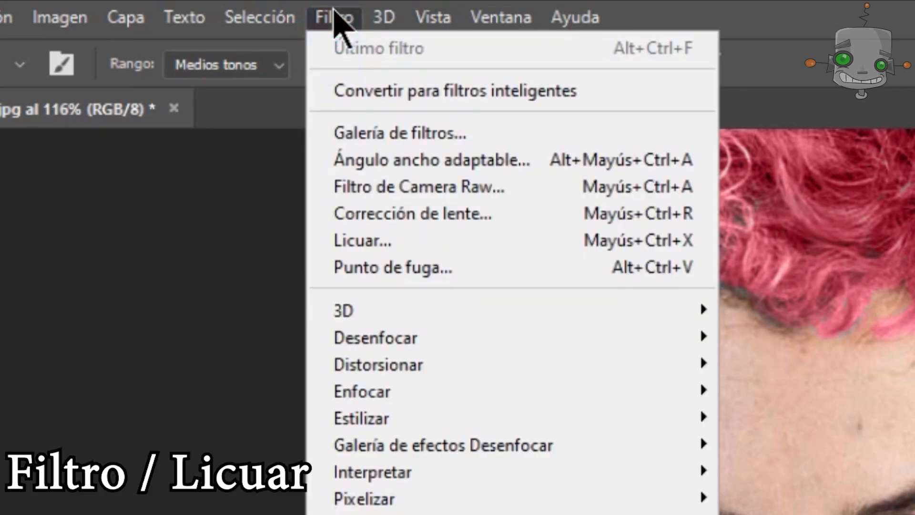
{"action": "left_click", "coordinate": [417, 242]}
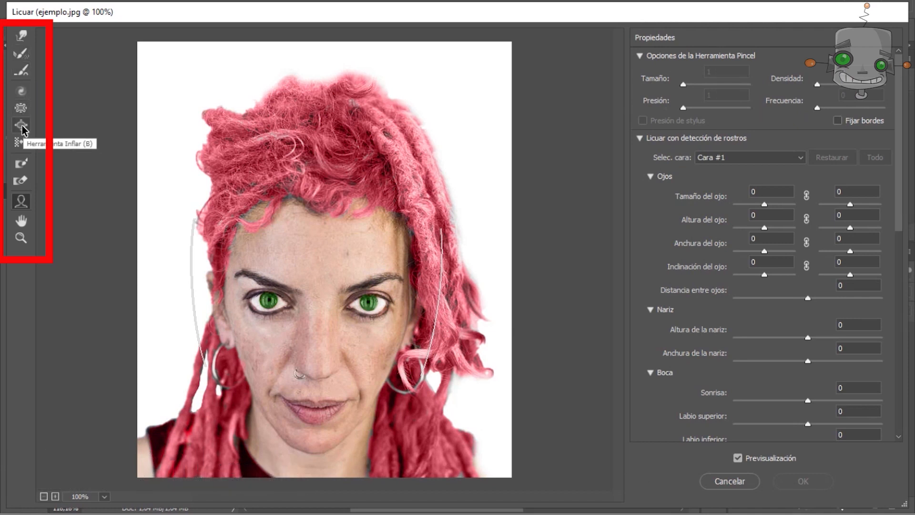
Step: Try shrinking the eye with the Pucker tool at brush size 72, and undo the distortion
{"action": "left_click", "coordinate": [21, 108]}
{"action": "left_click_drag", "start_coordinate": [278, 301], "coordinate": [218, 292]}
{"action": "scroll", "coordinate": [277, 301], "scroll_direction": "up", "scroll_amount": 5}
{"action": "left_click_drag", "start_coordinate": [286, 313], "coordinate": [307, 239]}
{"action": "mouse_move", "coordinate": [252, 260]}
{"action": "left_mouse_down"}
{"action": "mouse_move", "coordinate": [233, 264]}
{"action": "mouse_move", "coordinate": [263, 267]}
{"action": "left_mouse_up"}
{"action": "left_click", "coordinate": [251, 256]}
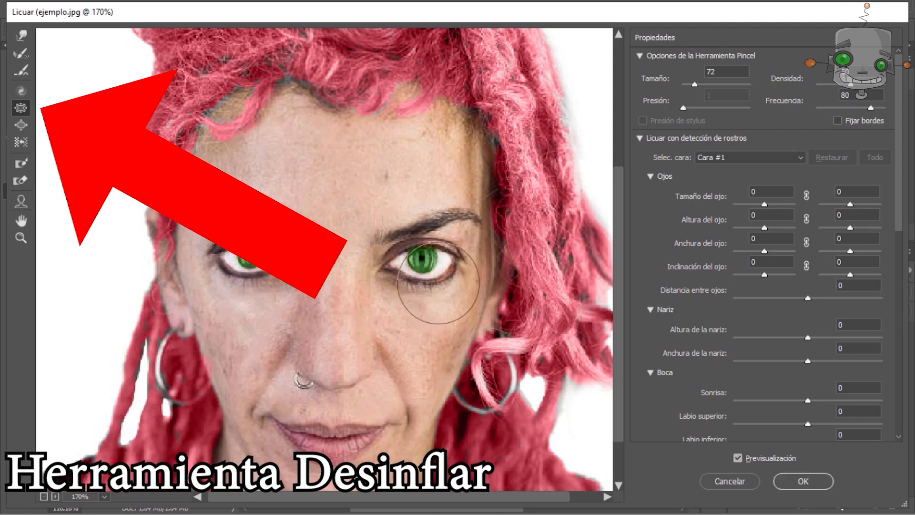
{"action": "key", "text": "ctrl+z"}
{"action": "scroll", "coordinate": [563, 325], "scroll_direction": "down", "scroll_amount": 7}
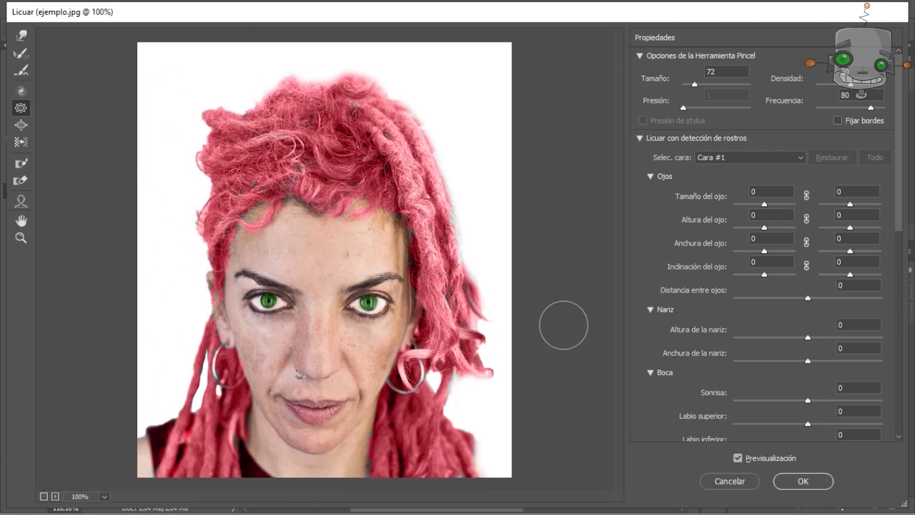
Step: Set the two eye sizes to -80 and -100, and reshape the face near the eye with a size 17 Forward Warp brush
{"action": "left_click", "coordinate": [21, 202]}
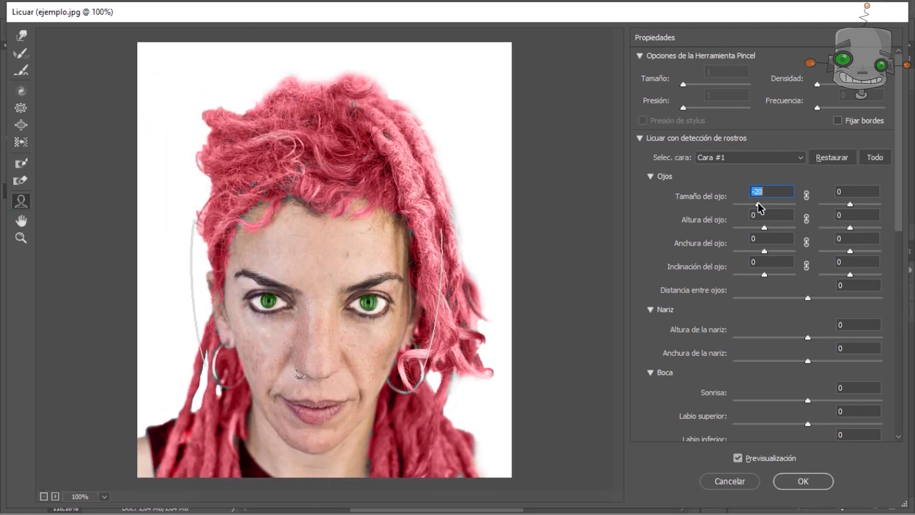
{"action": "left_click_drag", "start_coordinate": [849, 205], "coordinate": [820, 205]}
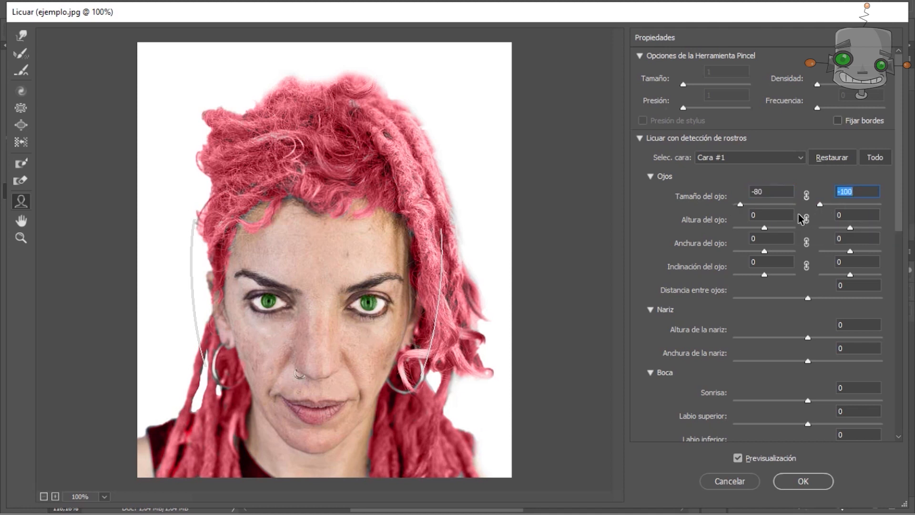
{"action": "left_click", "coordinate": [21, 35]}
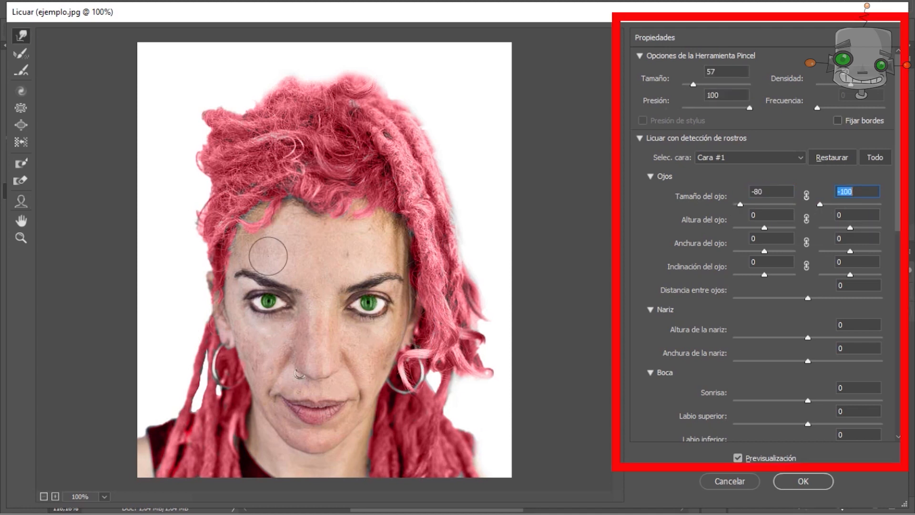
{"action": "scroll", "coordinate": [367, 392], "scroll_direction": "up", "scroll_amount": 4}
{"action": "left_click_drag", "start_coordinate": [377, 267], "coordinate": [346, 273]}
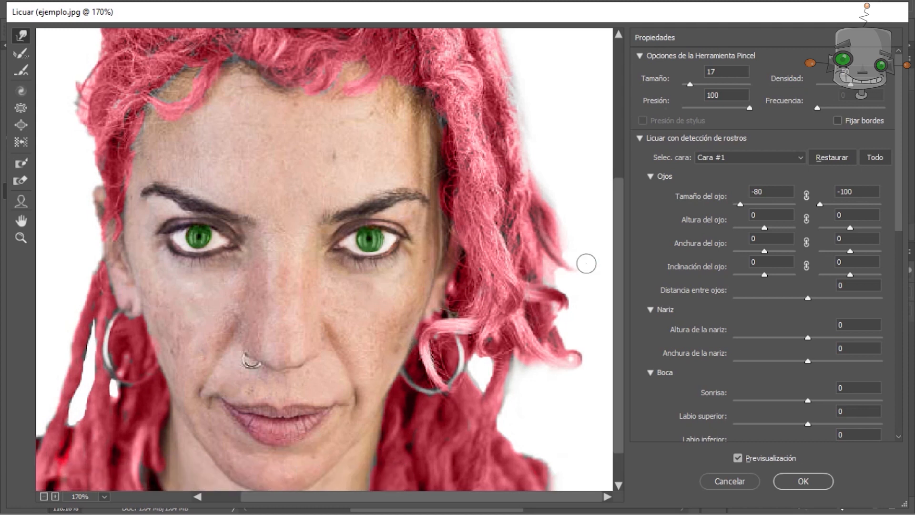
Step: Set nose height to 36 and width to -33, smile to 58, upper lip to 100, mouth width to 60 and mouth height to 44
{"action": "left_click_drag", "start_coordinate": [807, 337], "coordinate": [805, 337]}
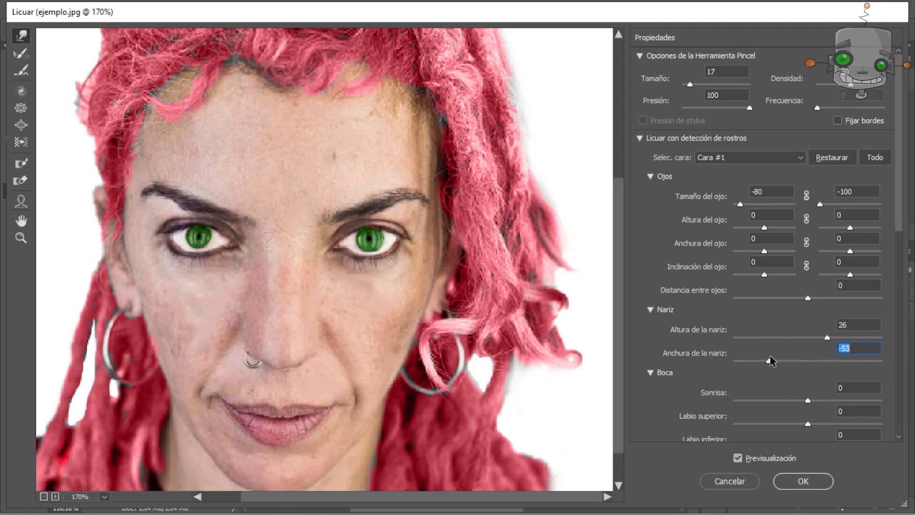
{"action": "left_click_drag", "start_coordinate": [898, 203], "coordinate": [897, 265]}
{"action": "left_click_drag", "start_coordinate": [808, 258], "coordinate": [851, 260]}
{"action": "left_click_drag", "start_coordinate": [868, 297], "coordinate": [884, 300]}
{"action": "left_click_drag", "start_coordinate": [807, 327], "coordinate": [852, 344]}
Step: Set the face shape to forehead -64, chin height -31 and face width 98
{"action": "scroll", "coordinate": [898, 286], "scroll_direction": "down", "scroll_amount": 5}
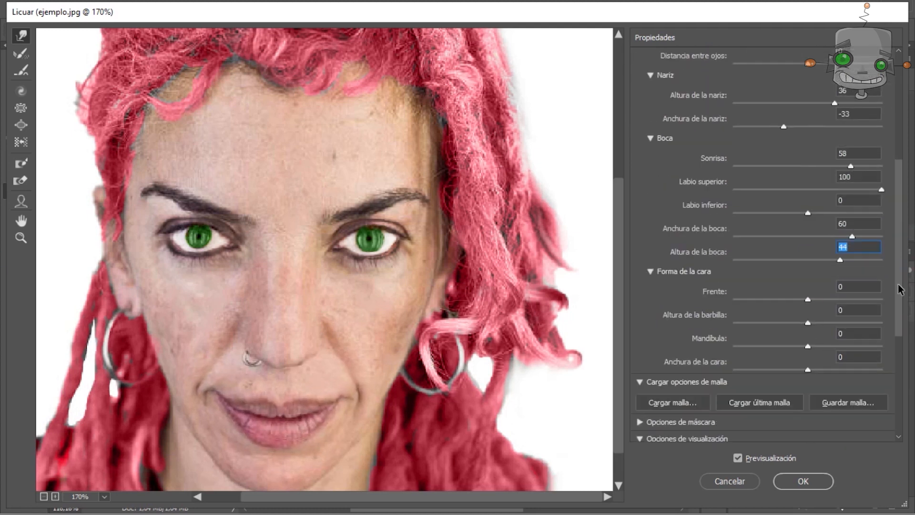
{"action": "left_click_drag", "start_coordinate": [808, 158], "coordinate": [761, 158]}
{"action": "left_click_drag", "start_coordinate": [807, 181], "coordinate": [784, 187]}
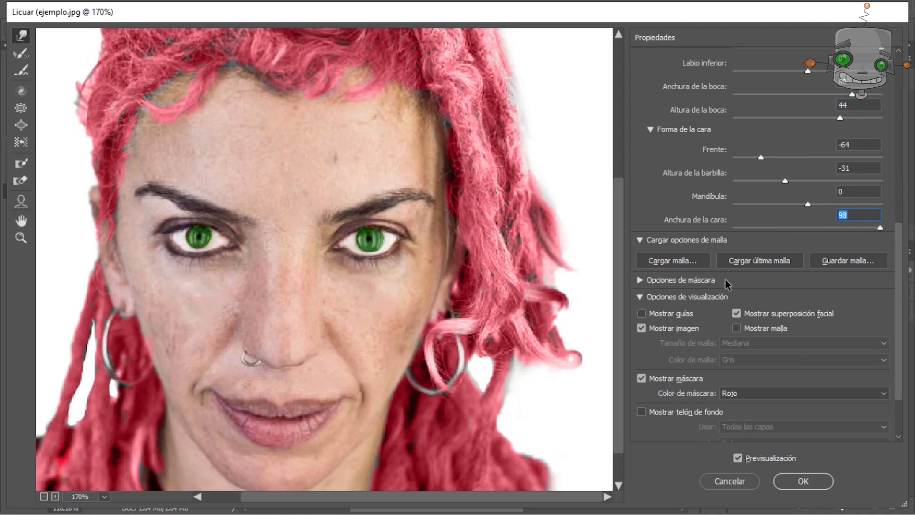
Step: Narrow the nose to a width of -61 with the Face tool, and nudge the nostril and nose tip with Forward Warp
{"action": "left_click_drag", "start_coordinate": [619, 273], "coordinate": [619, 293]}
{"action": "left_click_drag", "start_coordinate": [899, 246], "coordinate": [898, 190]}
{"action": "left_click", "coordinate": [21, 201]}
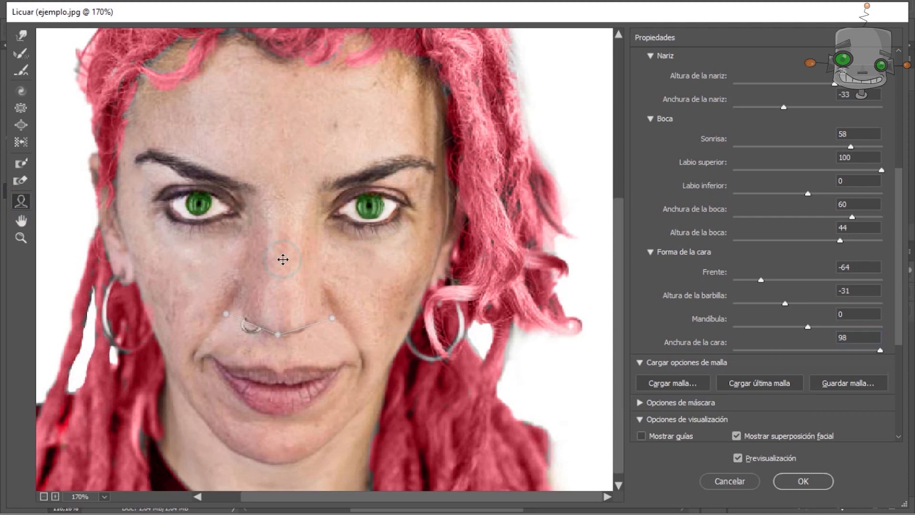
{"action": "left_click_drag", "start_coordinate": [225, 314], "coordinate": [239, 315]}
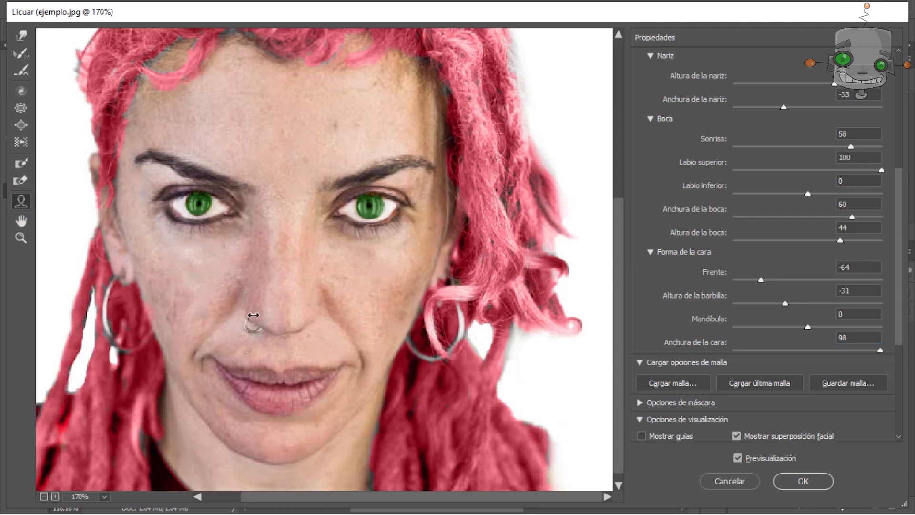
{"action": "left_click", "coordinate": [21, 34]}
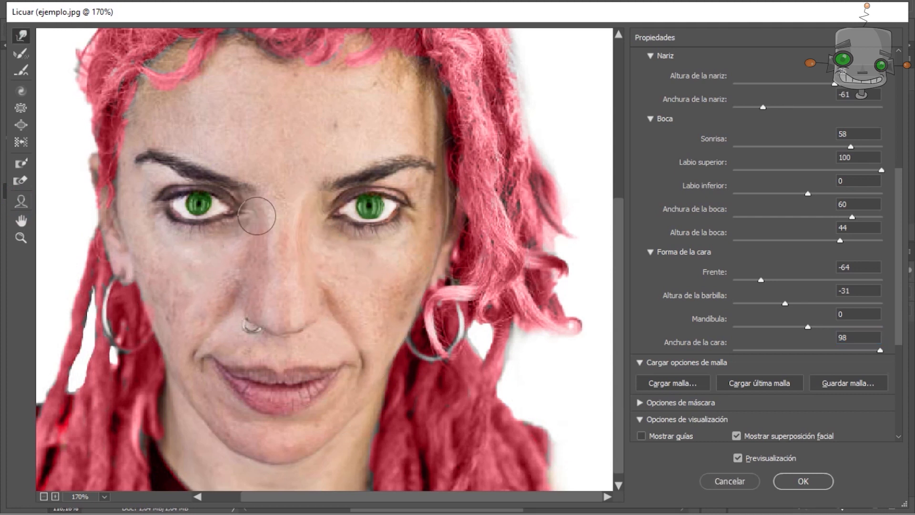
{"action": "left_click_drag", "start_coordinate": [260, 318], "coordinate": [255, 315]}
{"action": "left_click_drag", "start_coordinate": [300, 332], "coordinate": [301, 326]}
Step: Reshape the chin and jaw to chin height 45, jawline 100 and face width 100, and apply the Liquify changes
{"action": "left_click", "coordinate": [21, 201]}
{"action": "left_click_drag", "start_coordinate": [274, 465], "coordinate": [274, 458]}
{"action": "left_click_drag", "start_coordinate": [375, 379], "coordinate": [381, 383]}
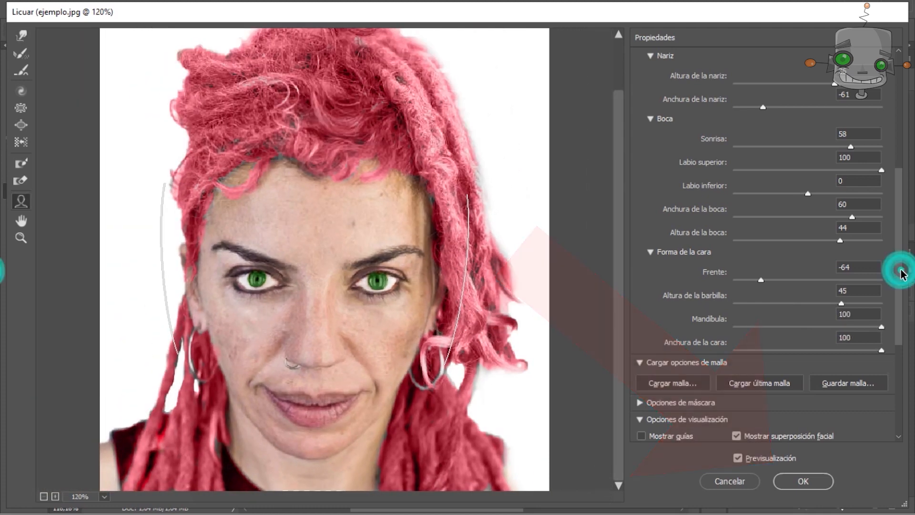
{"action": "left_click", "coordinate": [803, 481]}
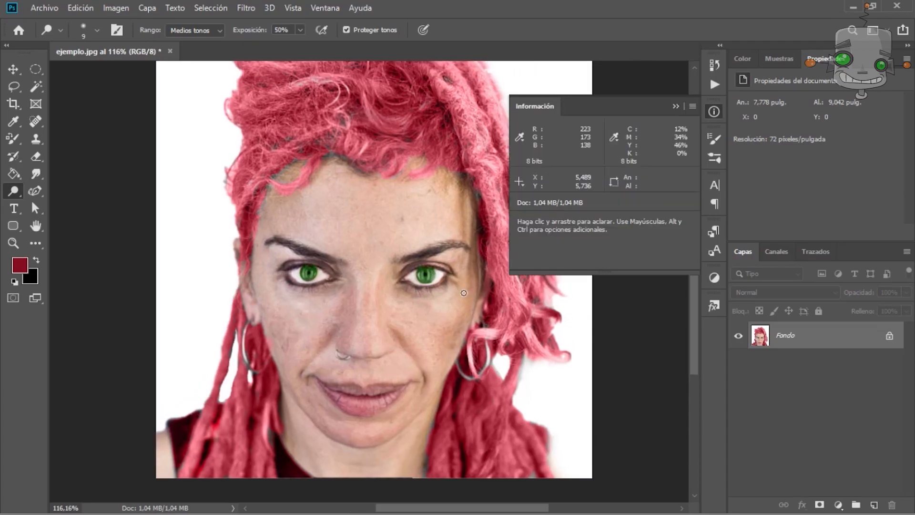
{"action": "left_click", "coordinate": [464, 293]}
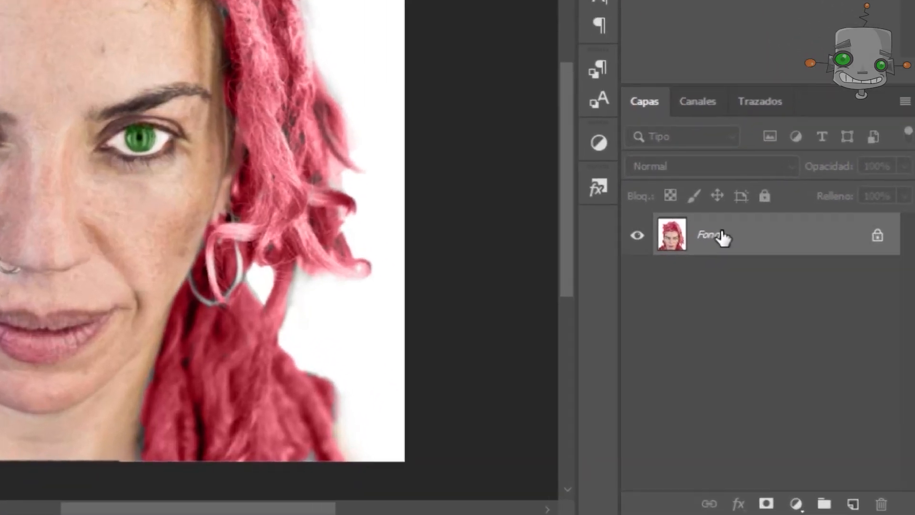
Step: Duplicate the background layer as Fondo copia
{"action": "right_click", "coordinate": [791, 336]}
{"action": "left_click", "coordinate": [812, 361]}
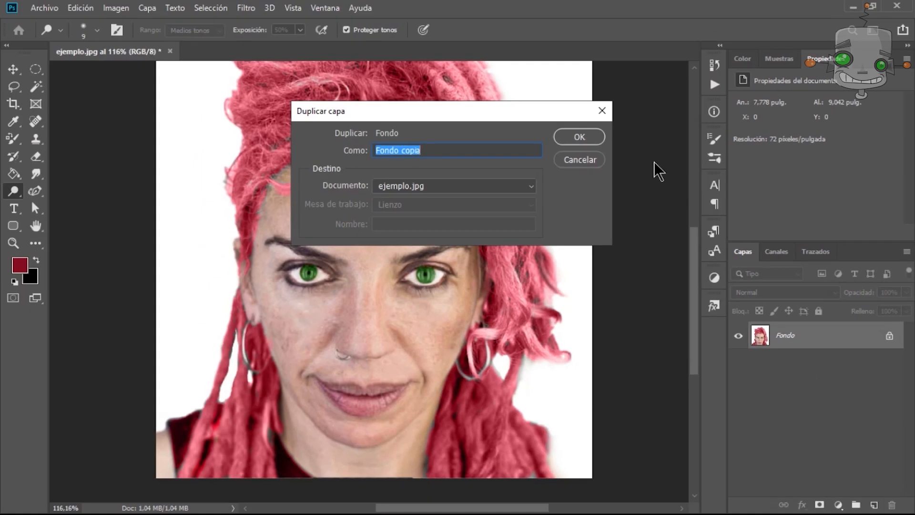
{"action": "left_click", "coordinate": [583, 137]}
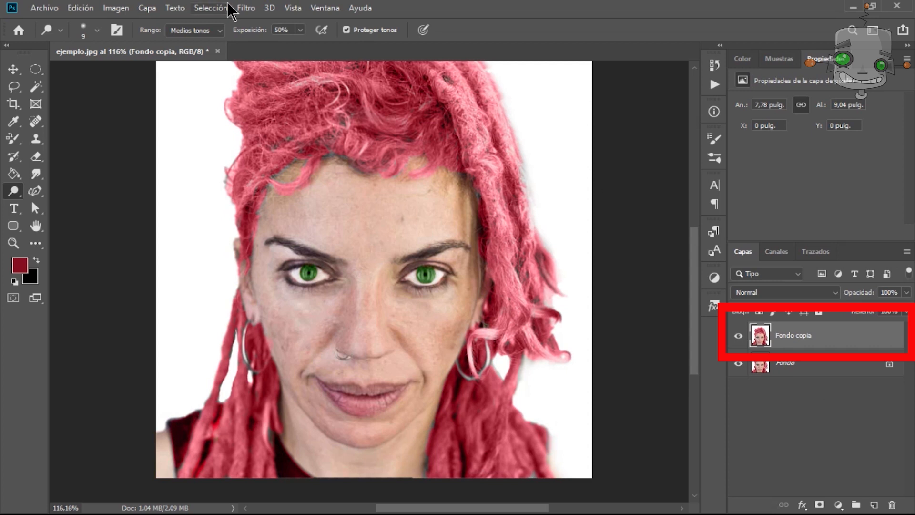
Step: Invert the colours of the Fondo copia layer and set its blend mode to Vivid Light (Luz intensa)
{"action": "left_click", "coordinate": [245, 9]}
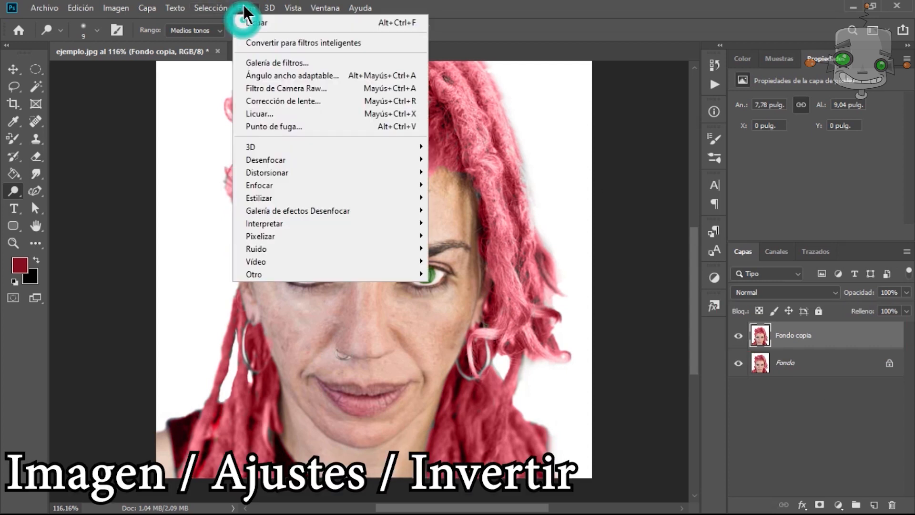
{"action": "mouse_move", "coordinate": [116, 8]}
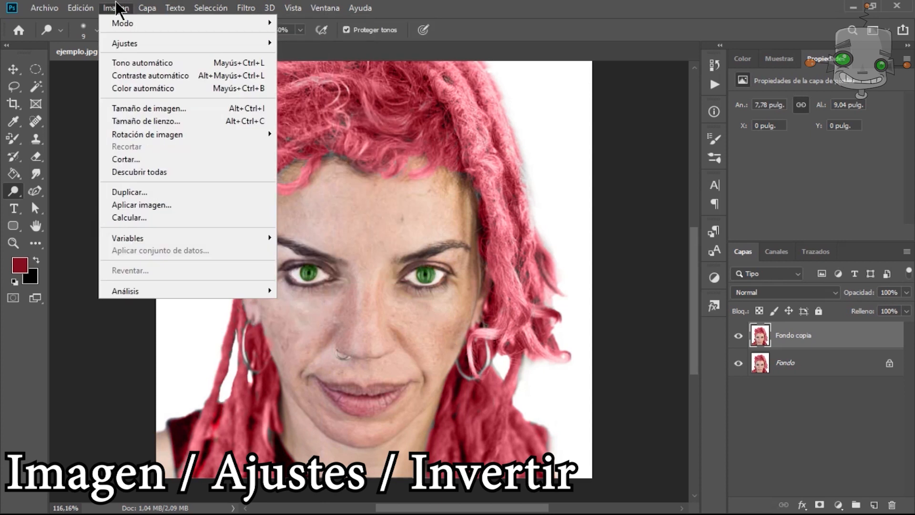
{"action": "mouse_move", "coordinate": [239, 48]}
{"action": "left_click", "coordinate": [339, 197]}
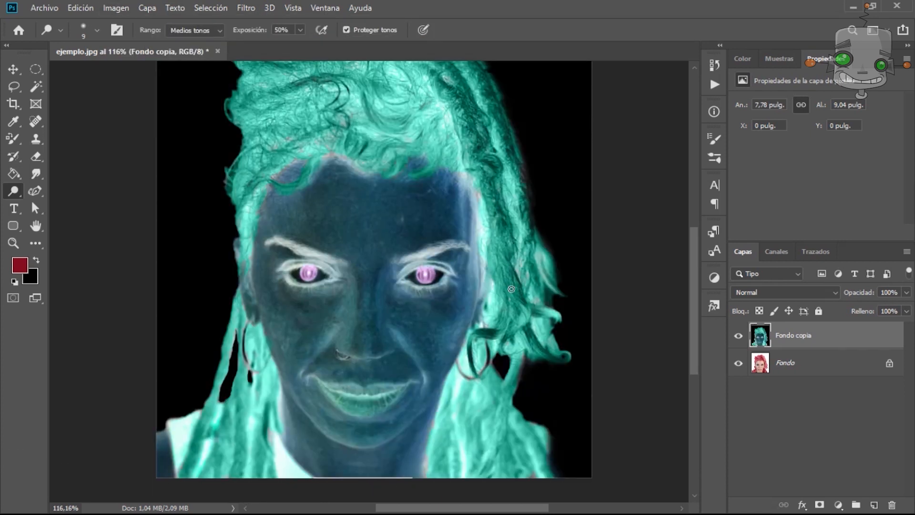
{"action": "left_click", "coordinate": [834, 293]}
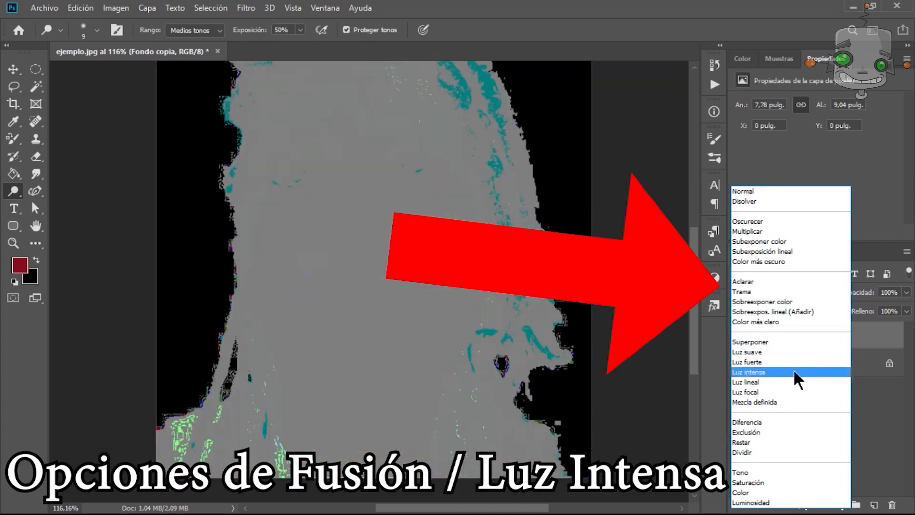
{"action": "left_click", "coordinate": [794, 371]}
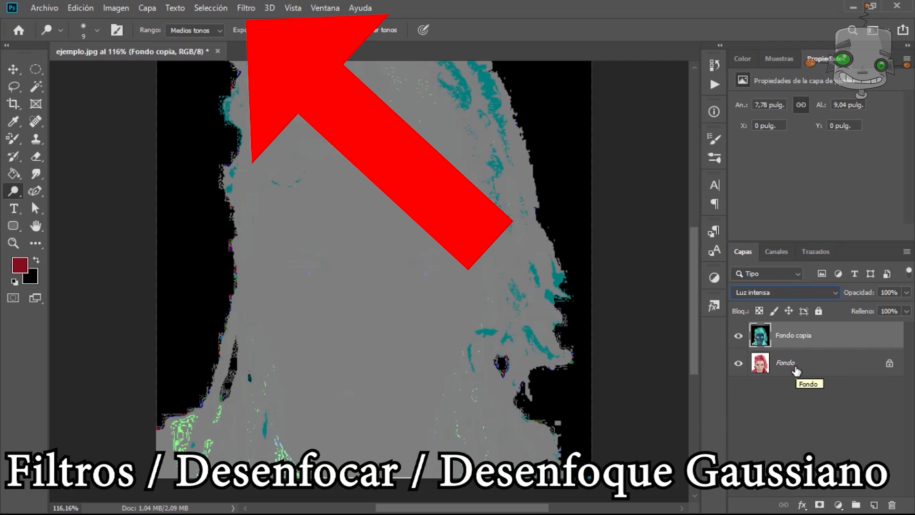
Step: Apply a Gaussian Blur with a 0.5 pixel radius to the Fondo copia layer
{"action": "left_click", "coordinate": [246, 8]}
{"action": "mouse_move", "coordinate": [334, 153]}
{"action": "left_click", "coordinate": [491, 251]}
{"action": "left_click_drag", "start_coordinate": [543, 254], "coordinate": [513, 259]}
{"action": "left_click", "coordinate": [514, 244]}
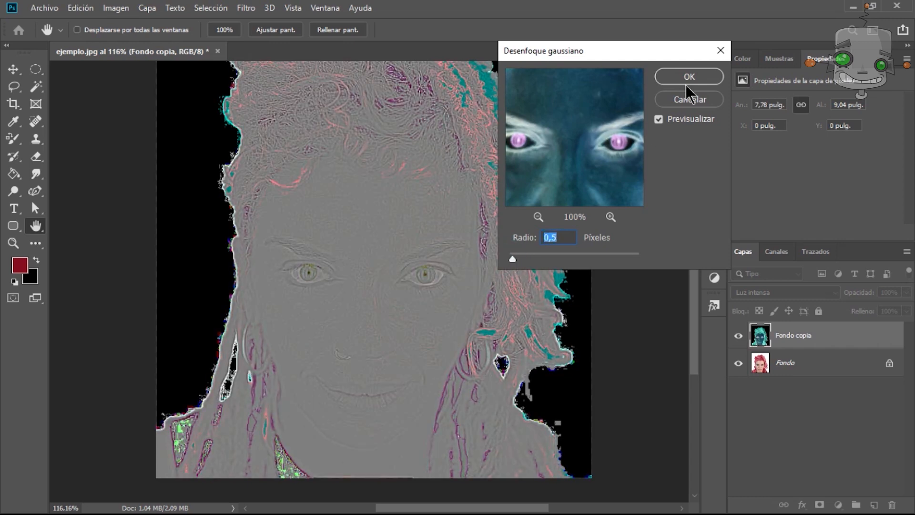
{"action": "left_click", "coordinate": [686, 80]}
Step: Apply a High Pass (Paso alto) filter with a 4.6 pixel radius to the Fondo copia layer
{"action": "left_click", "coordinate": [248, 6]}
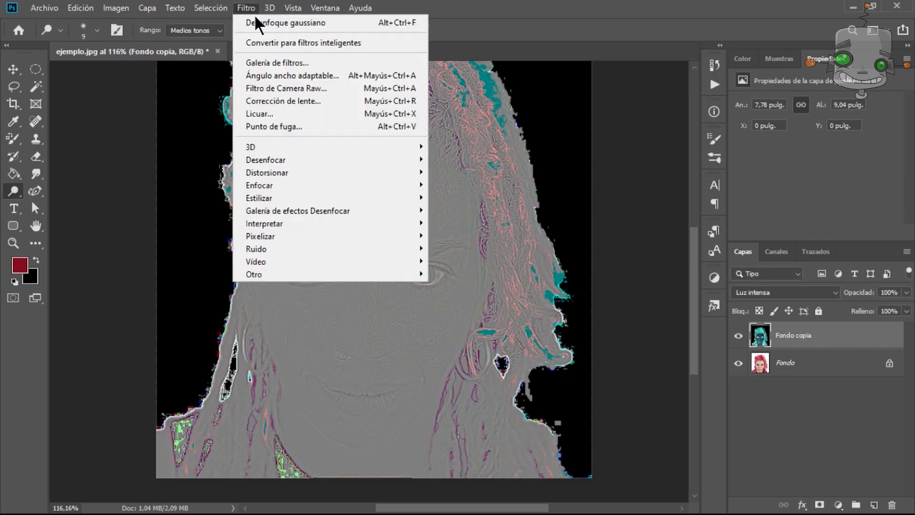
{"action": "mouse_move", "coordinate": [421, 275]}
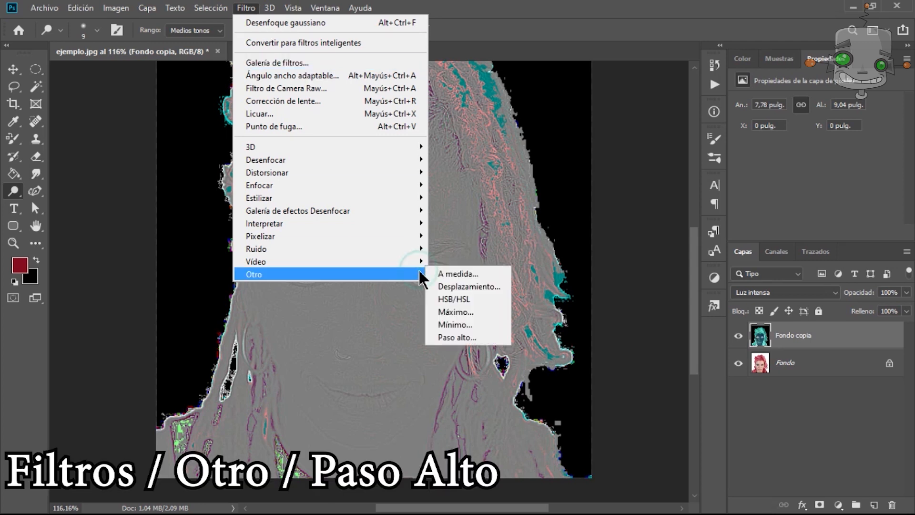
{"action": "left_click", "coordinate": [465, 337]}
{"action": "left_click_drag", "start_coordinate": [399, 288], "coordinate": [476, 290]}
{"action": "left_click_drag", "start_coordinate": [343, 276], "coordinate": [379, 293]}
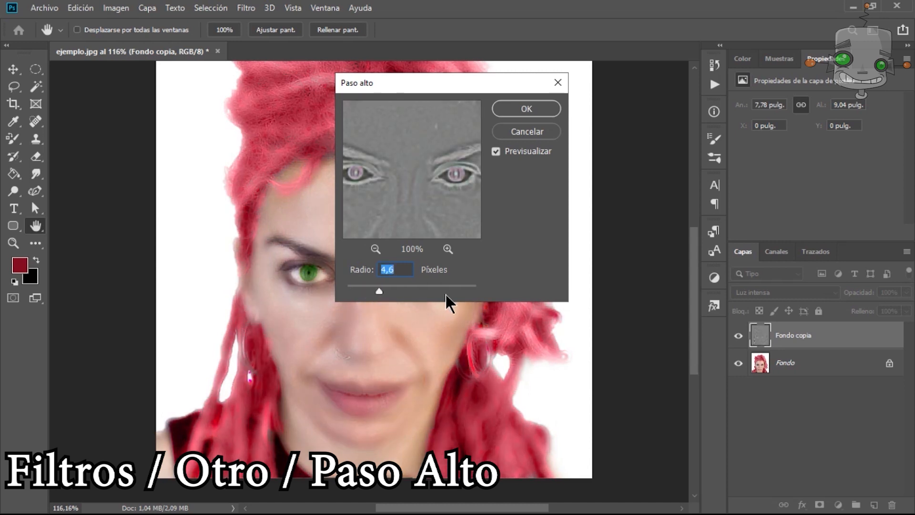
{"action": "left_click_drag", "start_coordinate": [449, 87], "coordinate": [665, 80]}
{"action": "left_click", "coordinate": [741, 103]}
{"action": "key", "text": "o"}
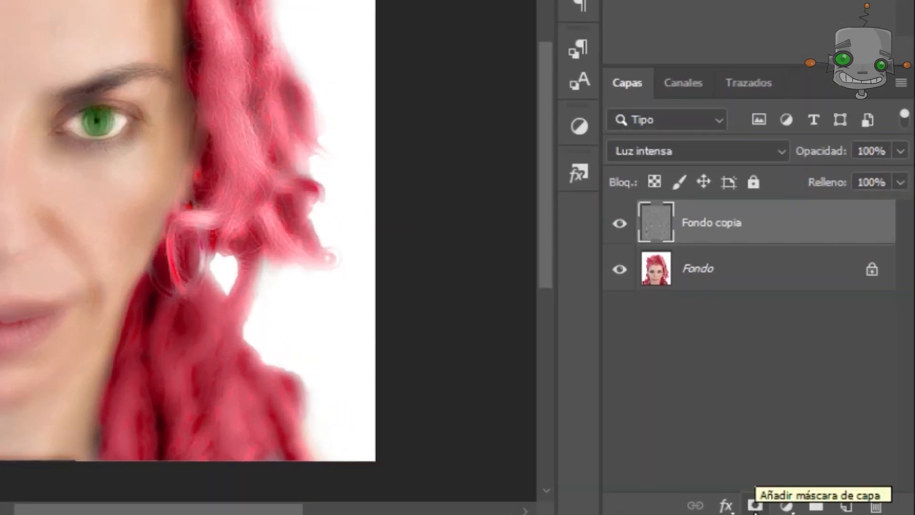
Step: Add a layer mask to the Fondo copia layer and invert the mask to black
{"action": "left_click", "coordinate": [819, 504]}
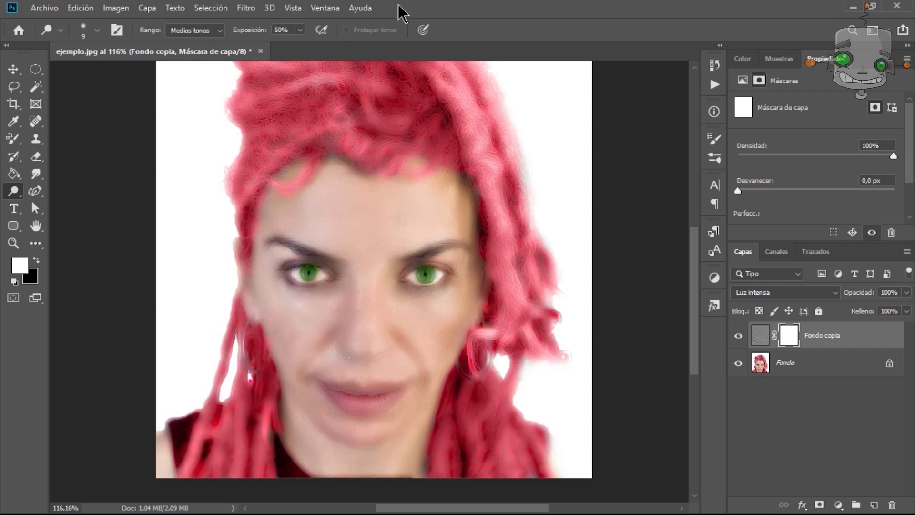
{"action": "left_click", "coordinate": [115, 8]}
{"action": "left_click", "coordinate": [215, 43]}
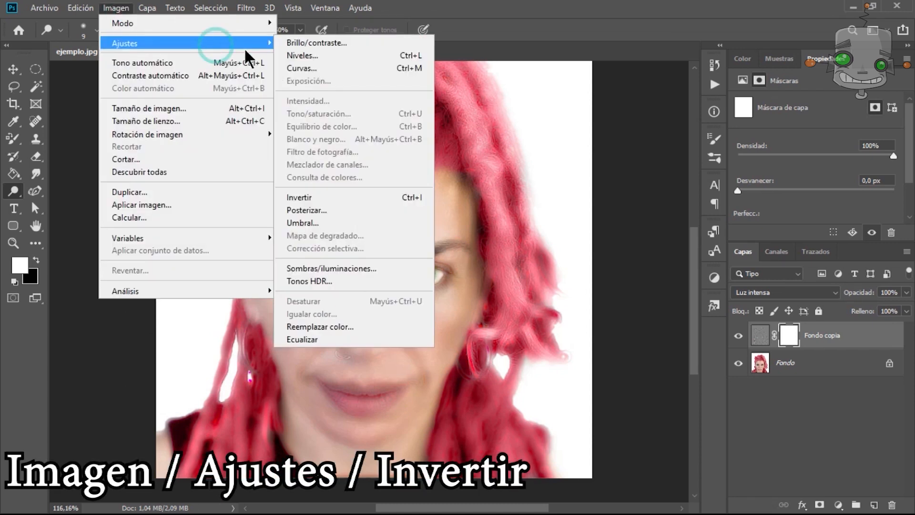
{"action": "left_click", "coordinate": [302, 197]}
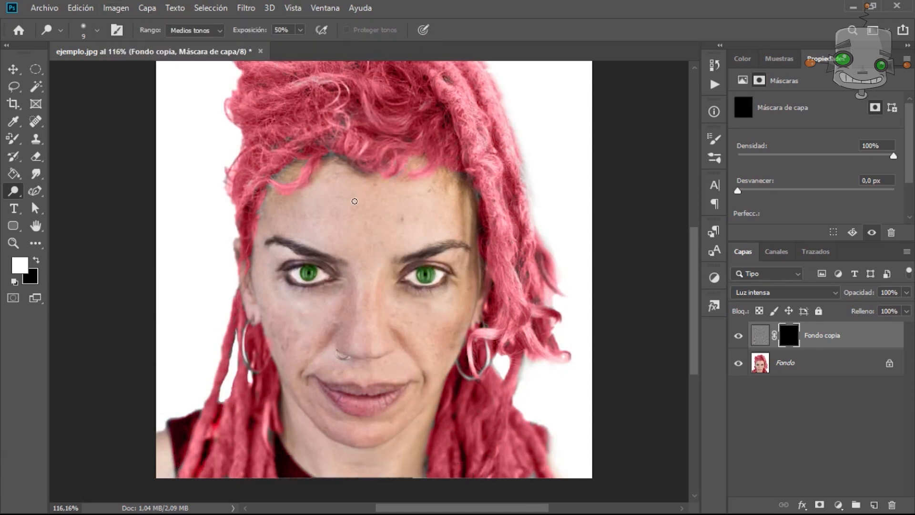
Step: Paint white on the layer mask over the forehead, cheeks, nose and mouth area with the Brush tool to smooth the skin
{"action": "right_click", "coordinate": [14, 139]}
{"action": "left_click", "coordinate": [71, 135]}
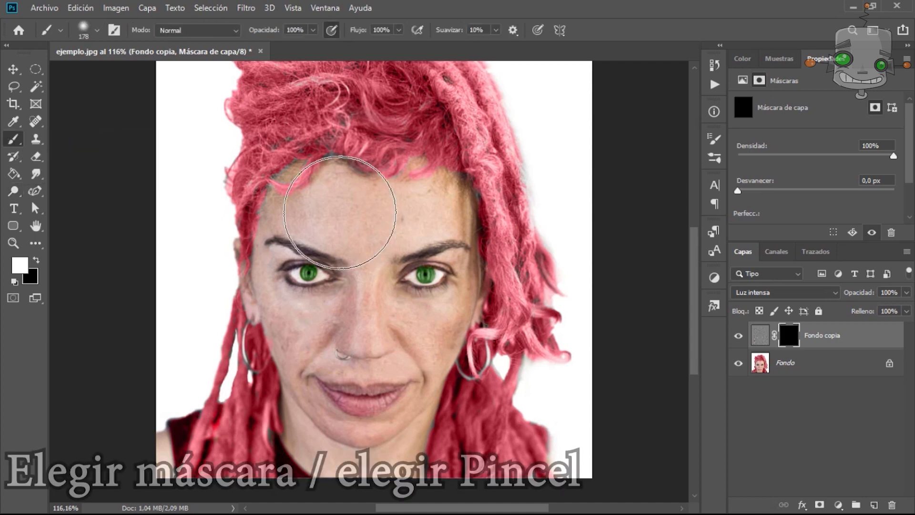
{"action": "mouse_move", "coordinate": [302, 213]}
{"action": "left_mouse_down"}
{"action": "mouse_move", "coordinate": [308, 337]}
{"action": "mouse_move", "coordinate": [295, 336]}
{"action": "left_mouse_up"}
{"action": "left_click", "coordinate": [312, 207]}
{"action": "left_click_drag", "start_coordinate": [317, 403], "coordinate": [319, 405]}
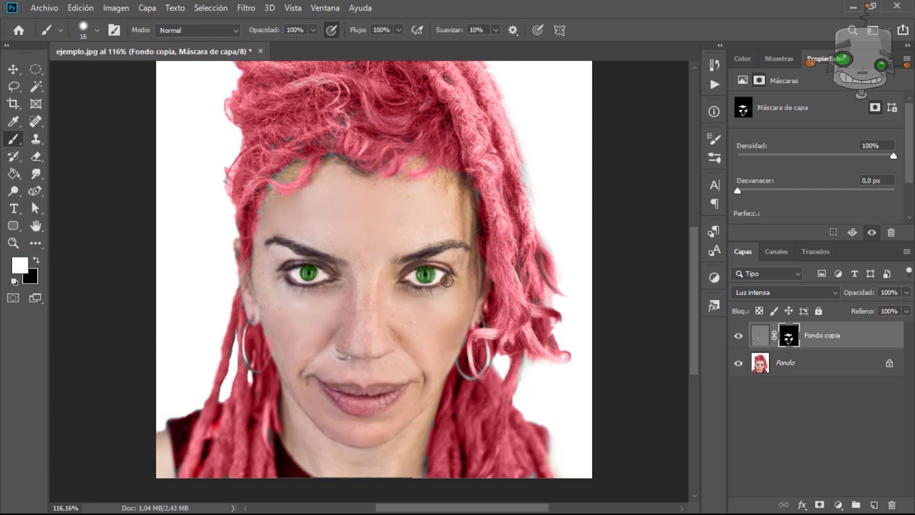
{"action": "scroll", "coordinate": [365, 309], "scroll_direction": "up", "scroll_amount": 2}
{"action": "left_click", "coordinate": [345, 387]}
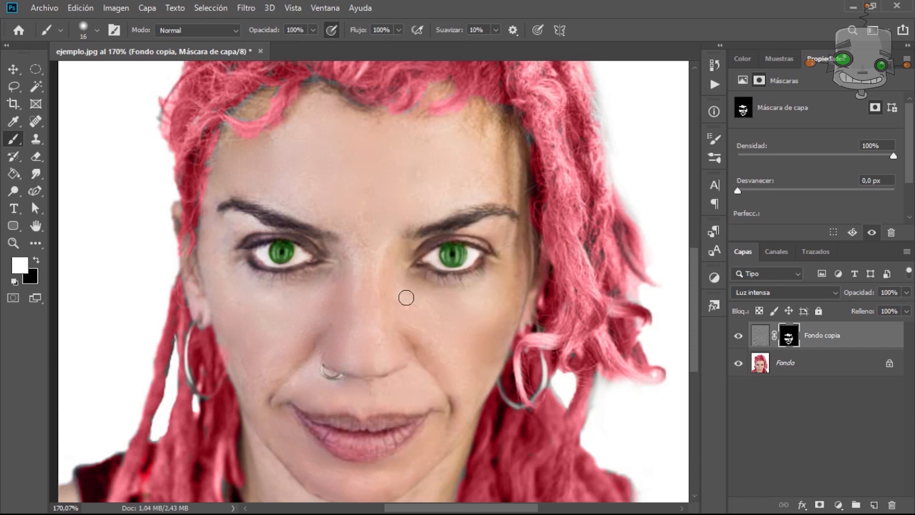
{"action": "scroll", "coordinate": [529, 314], "scroll_direction": "down", "scroll_amount": 3}
{"action": "key", "text": "ctrl+o"}
{"action": "key", "text": "Escape"}
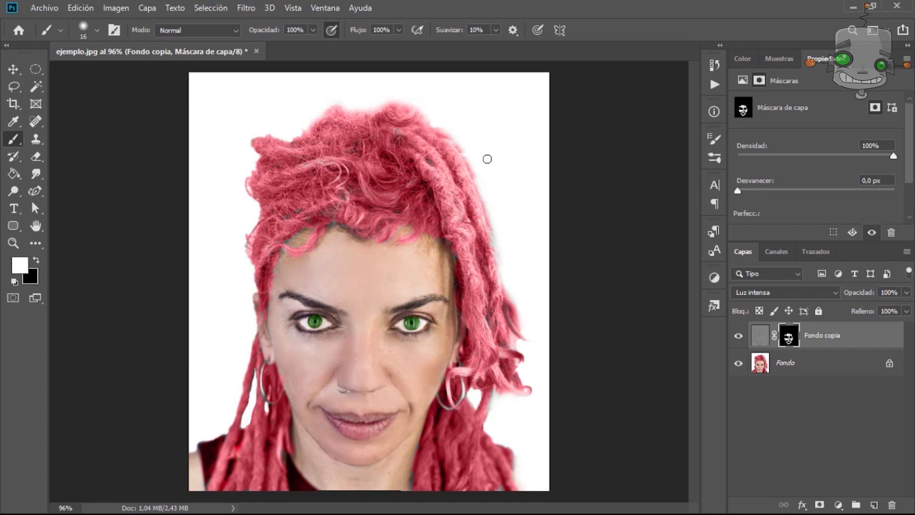
Step: Open another image and float its window beside the retouched portrait for comparison
{"action": "left_click", "coordinate": [45, 7]}
{"action": "left_click", "coordinate": [67, 34]}
{"action": "double_click", "coordinate": [167, 139]}
{"action": "left_click_drag", "start_coordinate": [337, 51], "coordinate": [625, 84]}
{"action": "left_click_drag", "start_coordinate": [789, 393], "coordinate": [908, 487]}
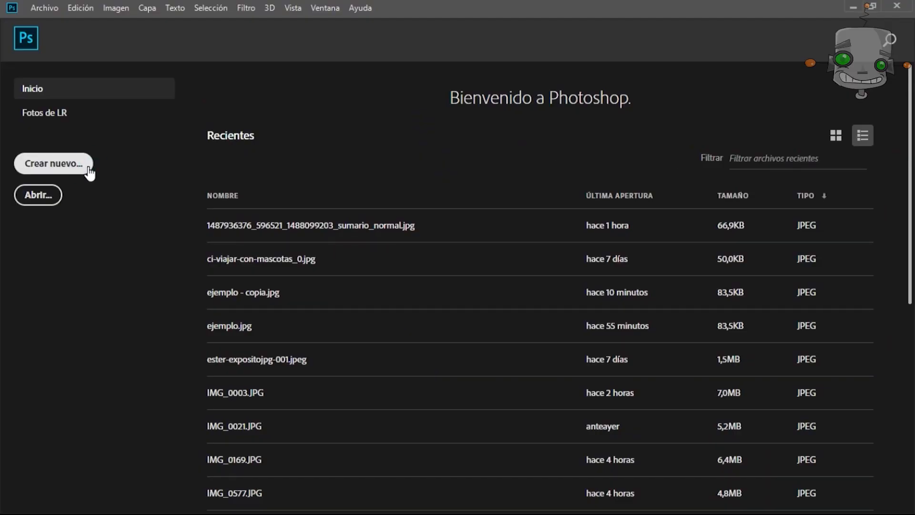
Step: Create a new document named Caratula Photoshop, 1280 pixels wide and 720 pixels high
{"action": "left_click", "coordinate": [88, 171]}
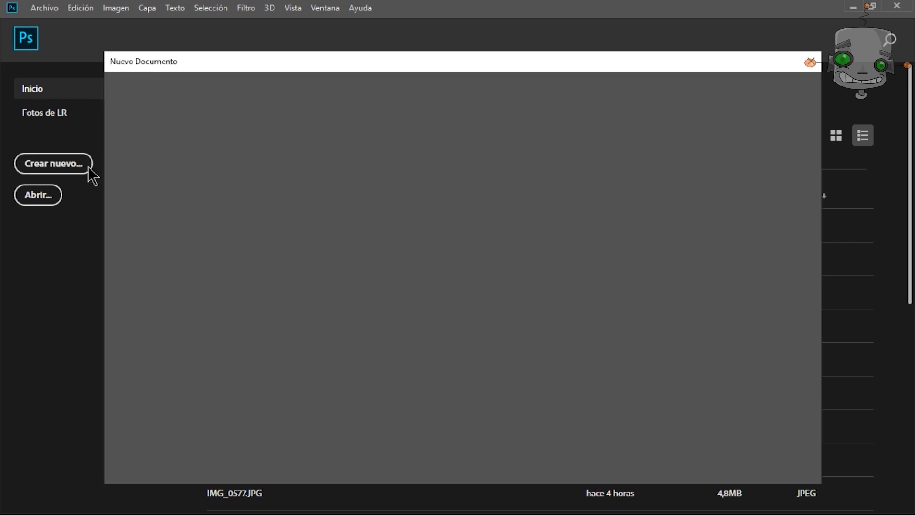
{"action": "left_click", "coordinate": [709, 145]}
{"action": "type", "text": "Caratula Photoshop"}
{"action": "key", "text": "Tab"}
{"action": "type", "text": "1280"}
{"action": "key", "text": "Tab"}
{"action": "type", "text": "720"}
{"action": "left_click", "coordinate": [722, 460]}
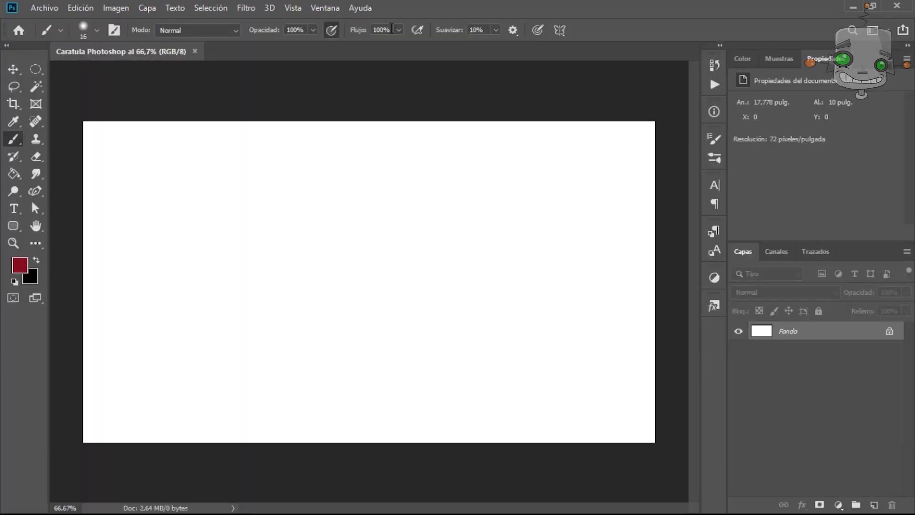
Step: Place the Adobe Photoshop logo image as an embedded element, scaled down in the upper middle of the canvas
{"action": "left_click", "coordinate": [48, 8]}
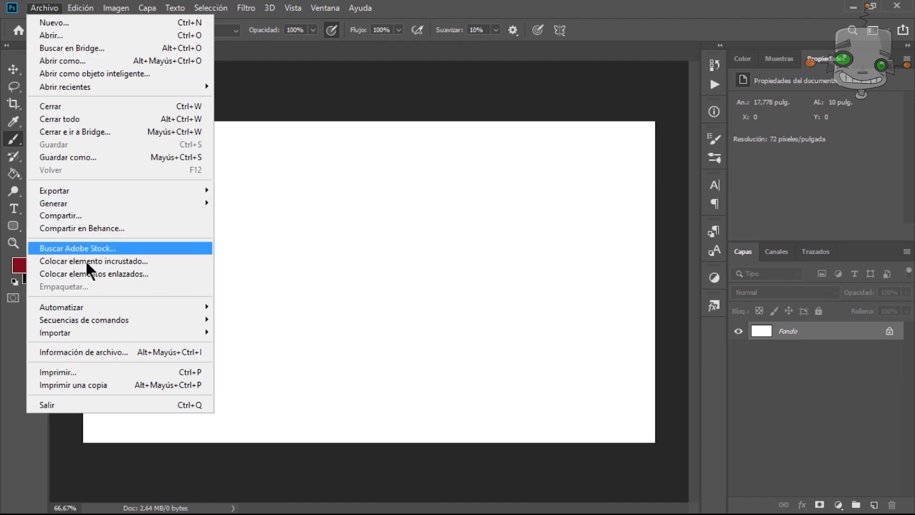
{"action": "left_click", "coordinate": [89, 262]}
{"action": "double_click", "coordinate": [794, 117]}
{"action": "mouse_move", "coordinate": [428, 269]}
{"action": "left_mouse_down"}
{"action": "mouse_move", "coordinate": [510, 322]}
{"action": "mouse_move", "coordinate": [522, 317]}
{"action": "left_mouse_up"}
{"action": "left_click", "coordinate": [546, 29]}
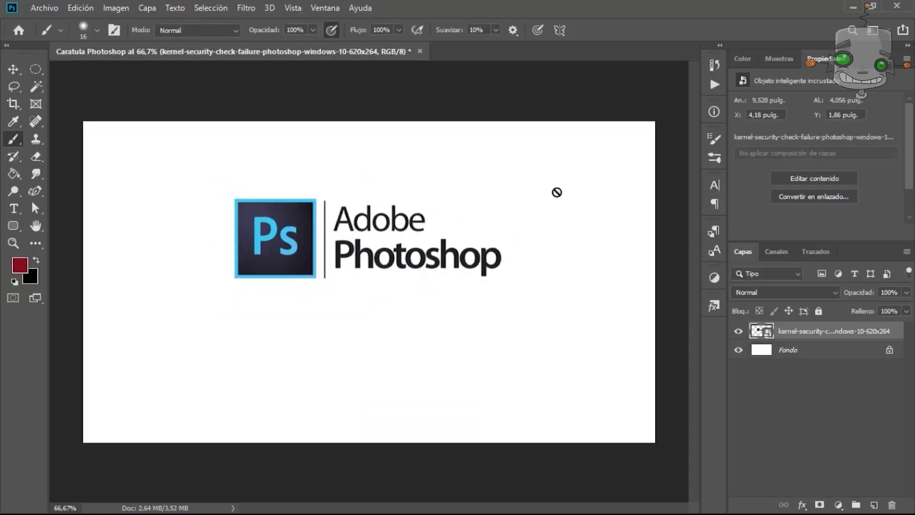
Step: Hide the Fondo layer and rasterize the placed logo's smart object
{"action": "left_click", "coordinate": [737, 351]}
{"action": "key", "text": "w"}
{"action": "left_click", "coordinate": [429, 204]}
{"action": "key", "text": "ctrl+d"}
{"action": "key", "text": "v"}
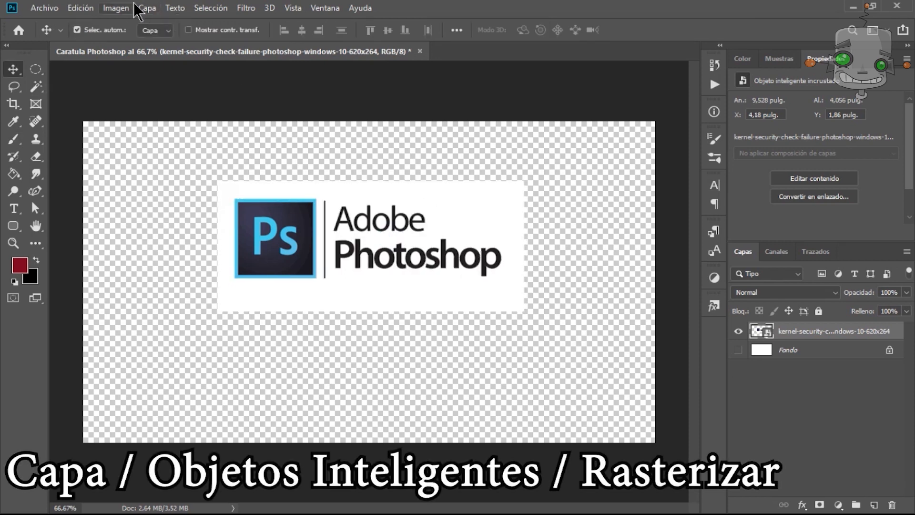
{"action": "left_click", "coordinate": [130, 15]}
{"action": "mouse_move", "coordinate": [139, 14]}
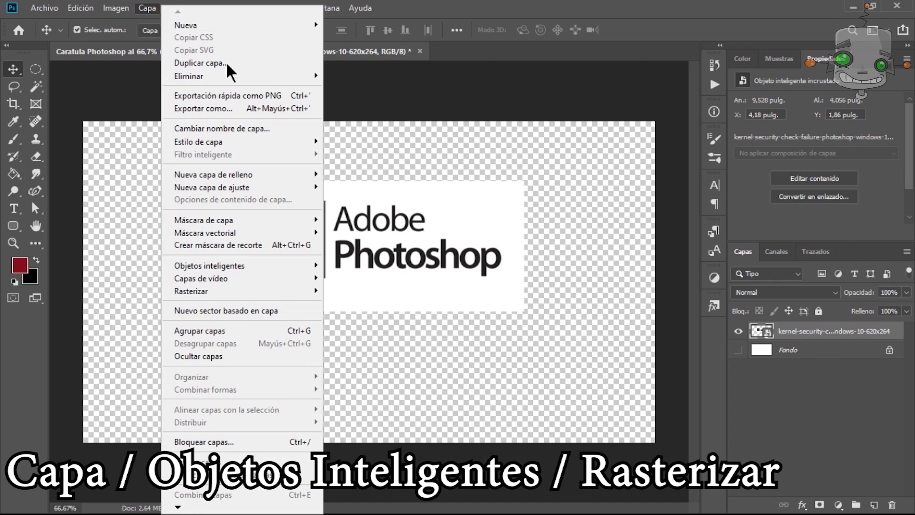
{"action": "mouse_move", "coordinate": [302, 265]}
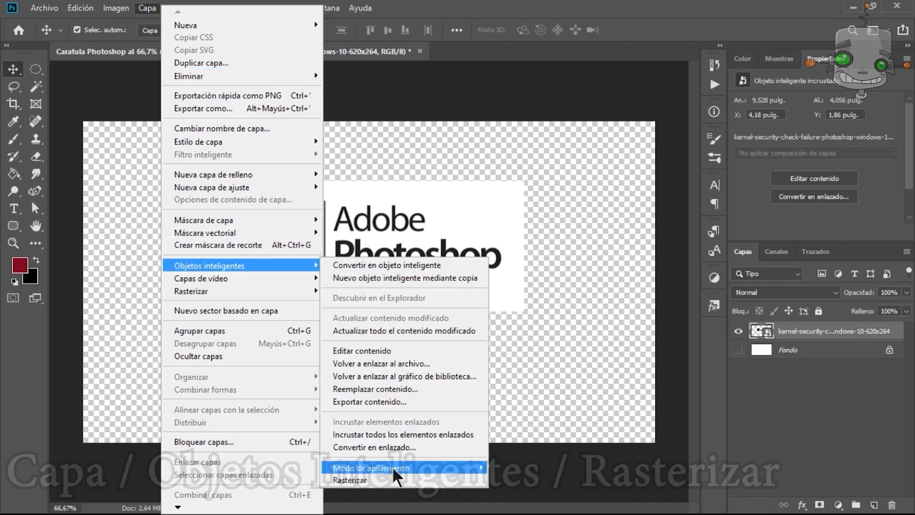
{"action": "left_click", "coordinate": [389, 478]}
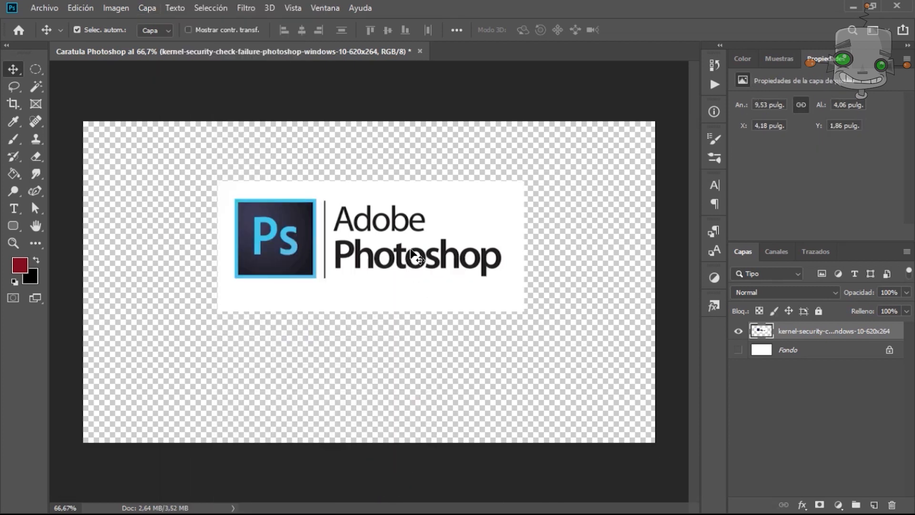
Step: Select the logo's white background with the Magic Wand and delete it, including the white areas inside the letters
{"action": "right_click", "coordinate": [35, 87]}
{"action": "left_click", "coordinate": [112, 100]}
{"action": "left_click", "coordinate": [440, 203]}
{"action": "key", "text": "Delete"}
{"action": "left_click", "coordinate": [471, 260]}
Step: Fill the Ps letters of the logo with white and rename its layer as Photoshop Logo
{"action": "key", "text": "g"}
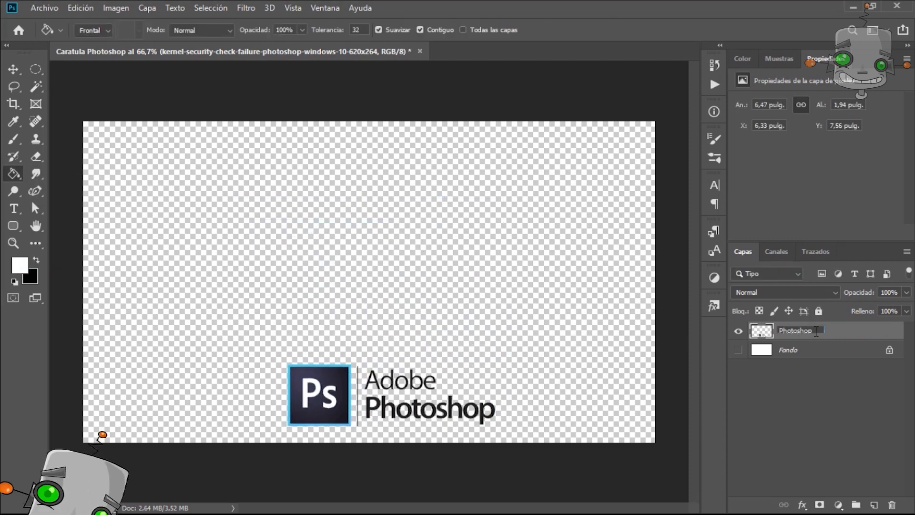
{"action": "type", "text": "Logo"}
{"action": "key", "text": "Return"}
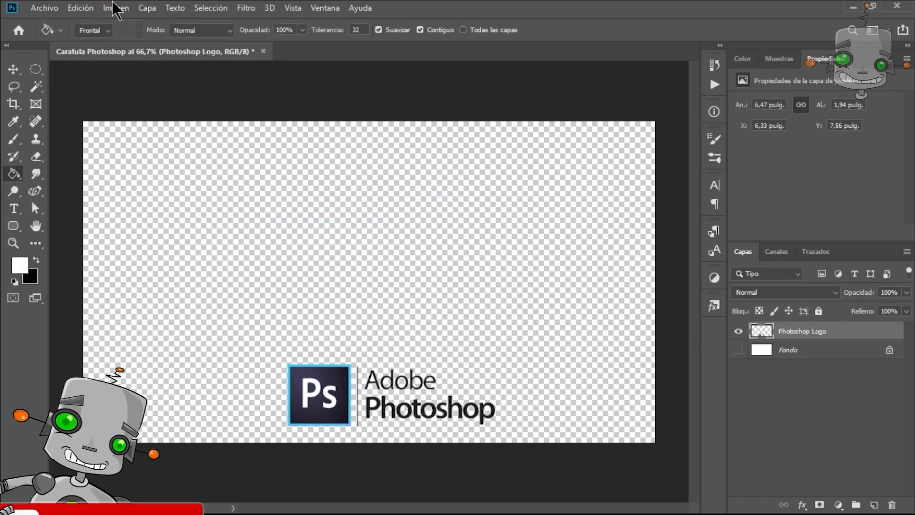
Step: Place the chica retocada image as an embedded element, scaled to fill the left half of the canvas
{"action": "left_click", "coordinate": [44, 8]}
{"action": "left_click", "coordinate": [179, 261]}
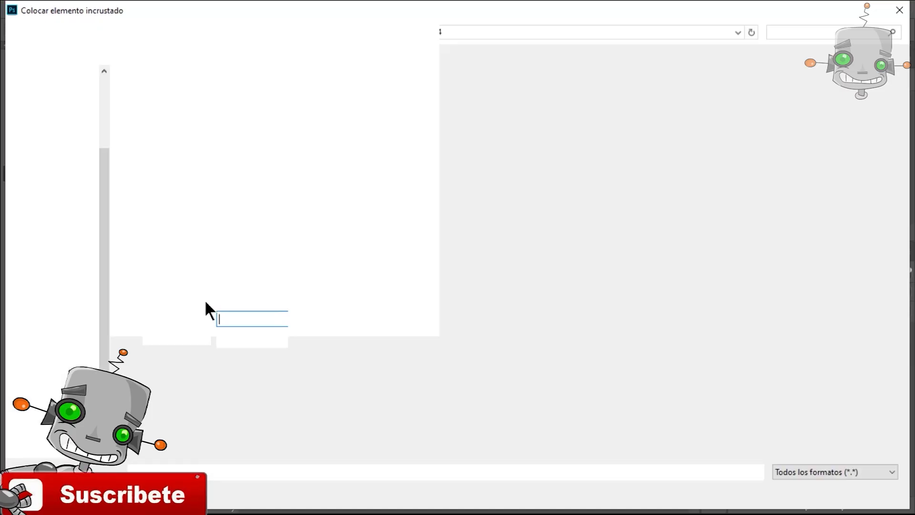
{"action": "double_click", "coordinate": [171, 152]}
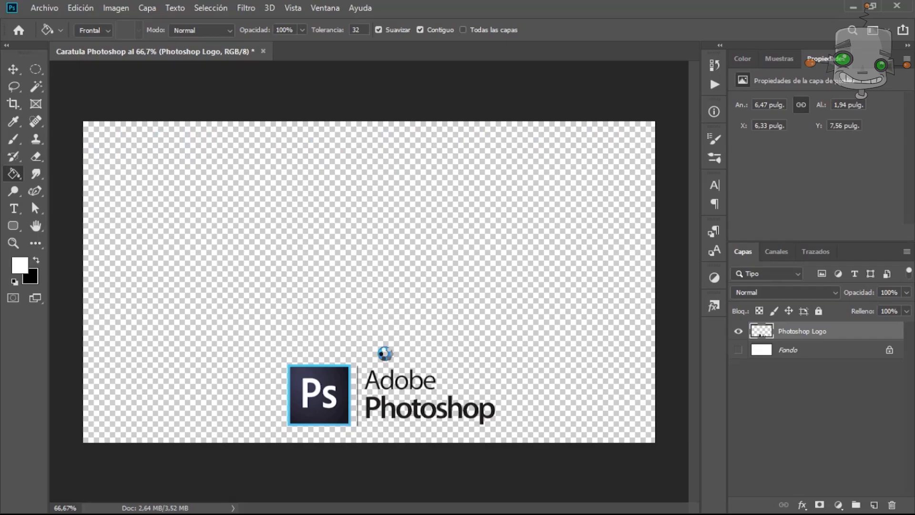
{"action": "left_click_drag", "start_coordinate": [385, 352], "coordinate": [224, 336]}
{"action": "left_click_drag", "start_coordinate": [337, 409], "coordinate": [358, 439]}
{"action": "key", "text": "Return"}
Step: Place the Chica 02 image as an embedded element, scaled to fill the right half of the canvas
{"action": "left_click", "coordinate": [44, 9]}
{"action": "left_click", "coordinate": [119, 260]}
{"action": "double_click", "coordinate": [242, 137]}
{"action": "left_click_drag", "start_coordinate": [364, 278], "coordinate": [503, 276]}
{"action": "left_click_drag", "start_coordinate": [615, 400], "coordinate": [657, 450]}
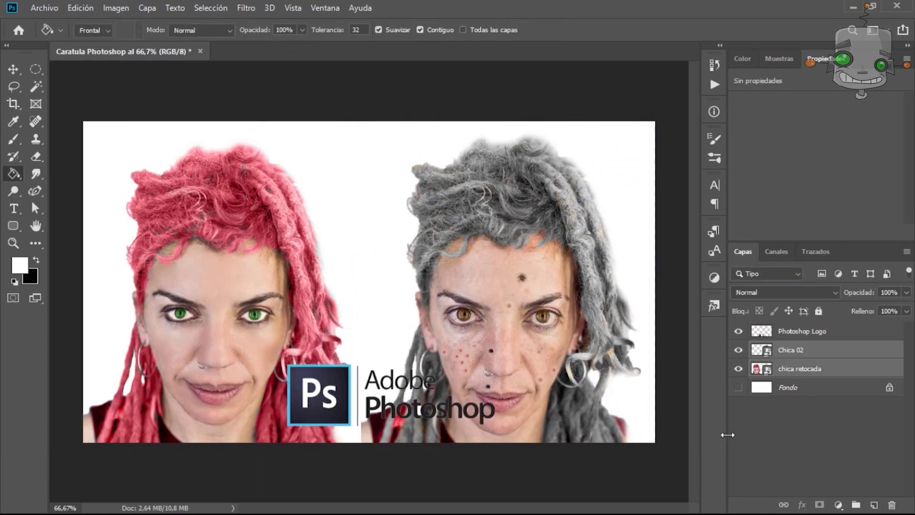
Step: Enlarge the Photoshop Logo layer to about 9.08 by 2.71 inches along the canvas's lower edge
{"action": "key", "text": "ctrl+t"}
{"action": "left_click_drag", "start_coordinate": [288, 364], "coordinate": [276, 350]}
{"action": "left_click_drag", "start_coordinate": [276, 350], "coordinate": [228, 336]}
{"action": "key", "text": "Return"}
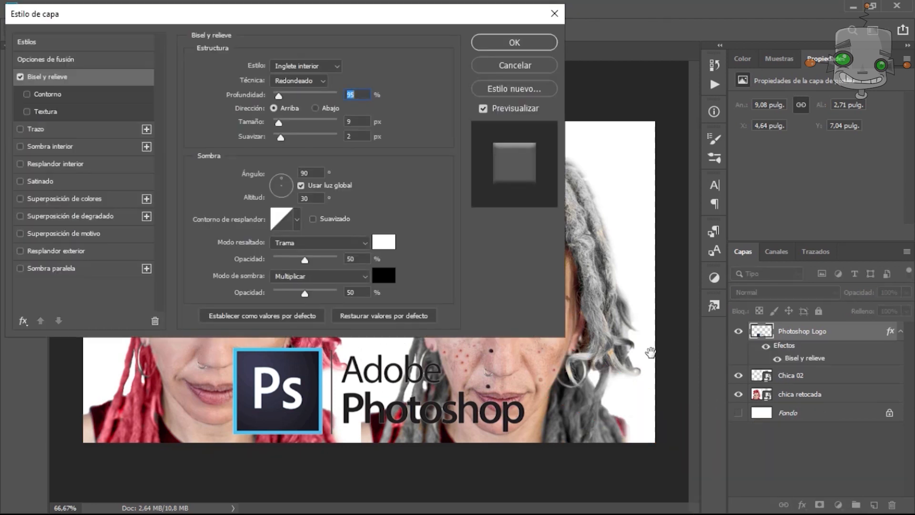
Step: Give the logo an emboss (Relieve) bevel with depth 11%, size 35 px, soften 15 px and a new gloss contour, plus a drop shadow
{"action": "left_click_drag", "start_coordinate": [259, 21], "coordinate": [415, 33]}
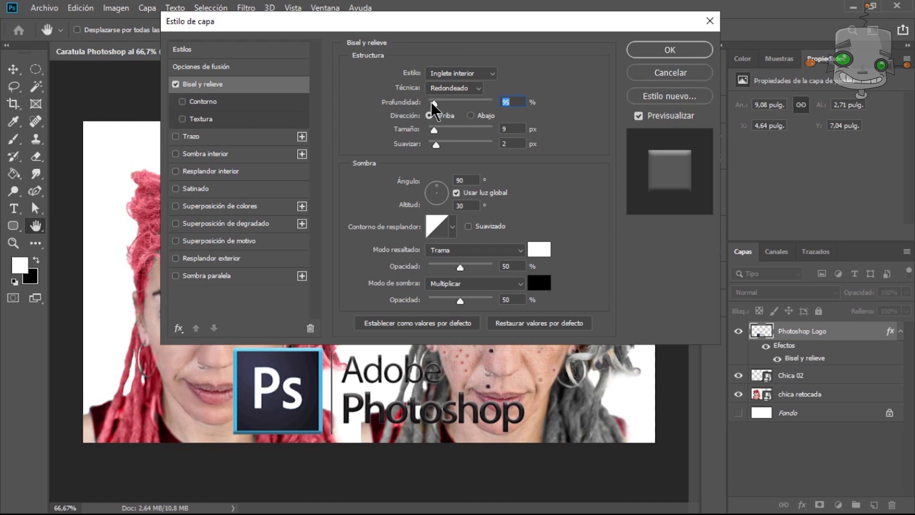
{"action": "mouse_move", "coordinate": [435, 102]}
{"action": "left_mouse_down"}
{"action": "mouse_move", "coordinate": [489, 111]}
{"action": "mouse_move", "coordinate": [424, 103]}
{"action": "left_mouse_up"}
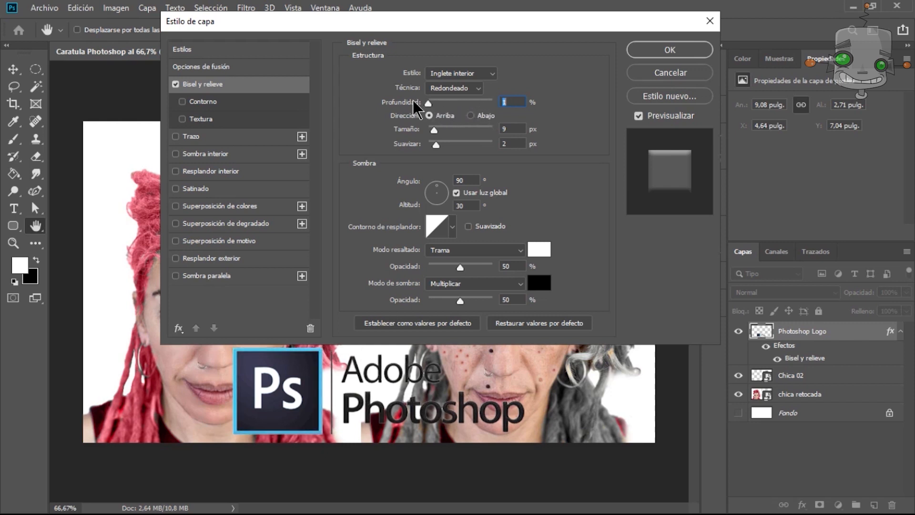
{"action": "left_click", "coordinate": [461, 73]}
{"action": "left_click", "coordinate": [446, 109]}
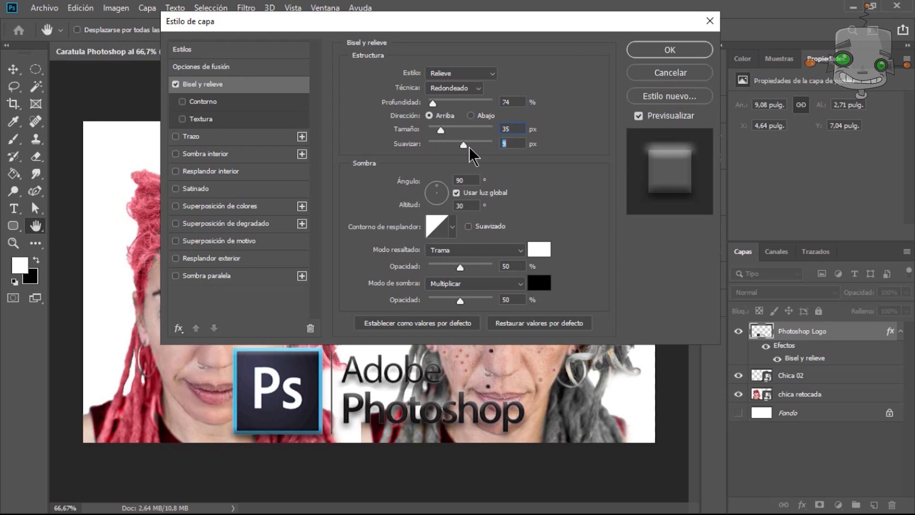
{"action": "left_click", "coordinate": [452, 226]}
{"action": "left_click", "coordinate": [405, 255]}
{"action": "left_click_drag", "start_coordinate": [432, 103], "coordinate": [429, 103]}
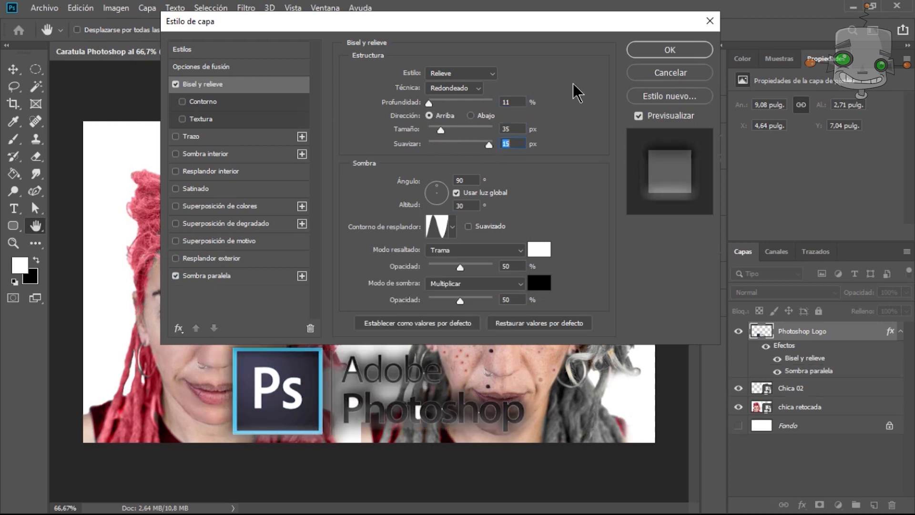
{"action": "left_click", "coordinate": [539, 249]}
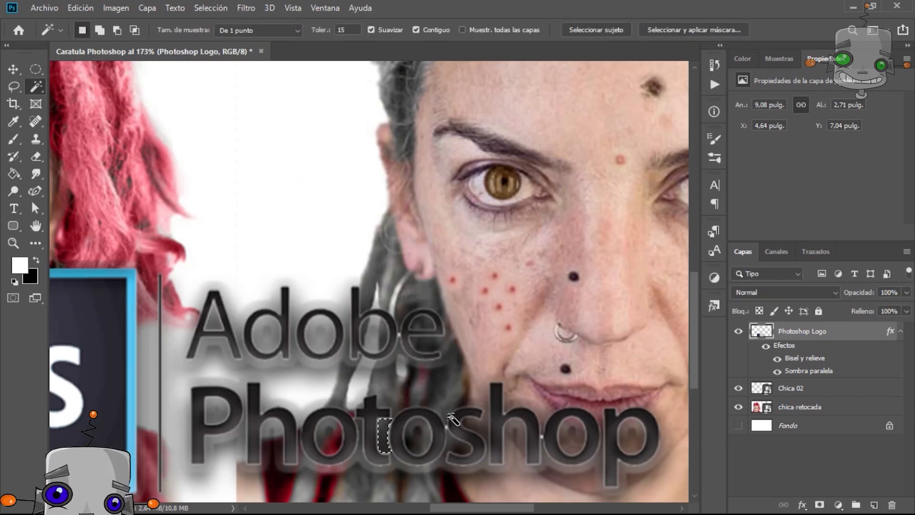
Step: Readjust the logo's bevel to depth 157% and soften 14 px, and reduce its size to near the minimum
{"action": "key", "text": "ctrl+0"}
{"action": "key", "text": "v"}
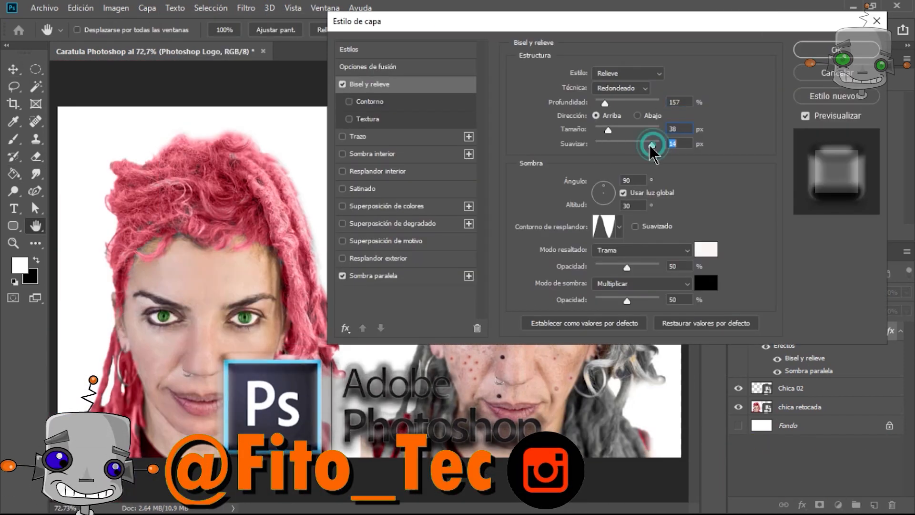
{"action": "left_click_drag", "start_coordinate": [648, 129], "coordinate": [598, 128]}
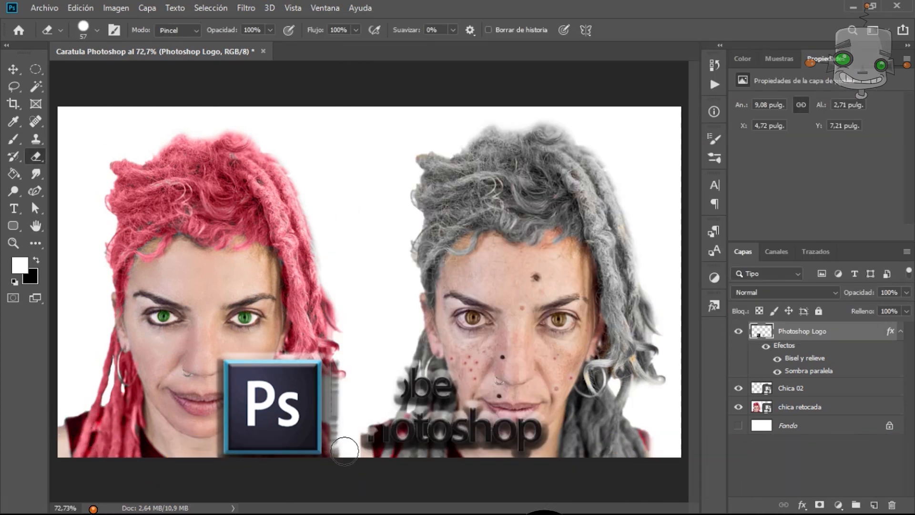
Step: Add the horizontal text "Adobe PHOTOSHOP" in black beside the Ps logo, using Geometr415 Blk BT Black at 72 pt
{"action": "left_click", "coordinate": [15, 210]}
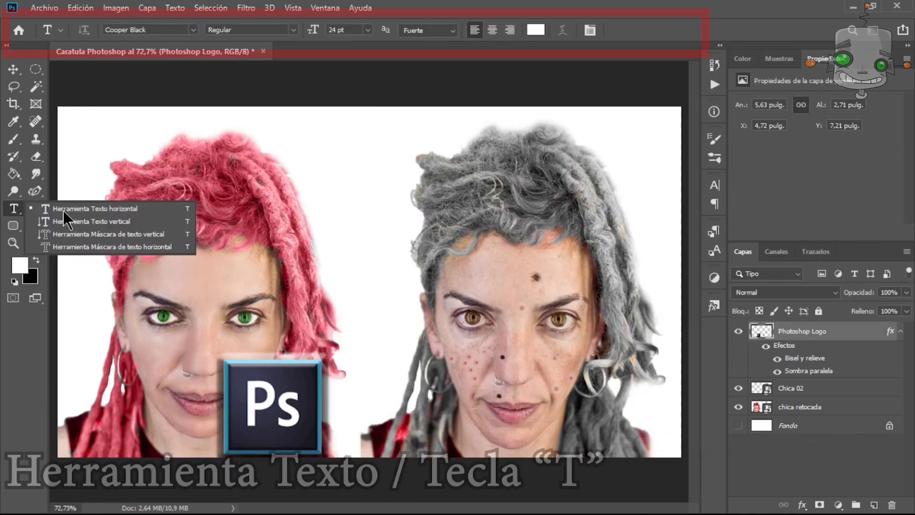
{"action": "left_click", "coordinate": [344, 396]}
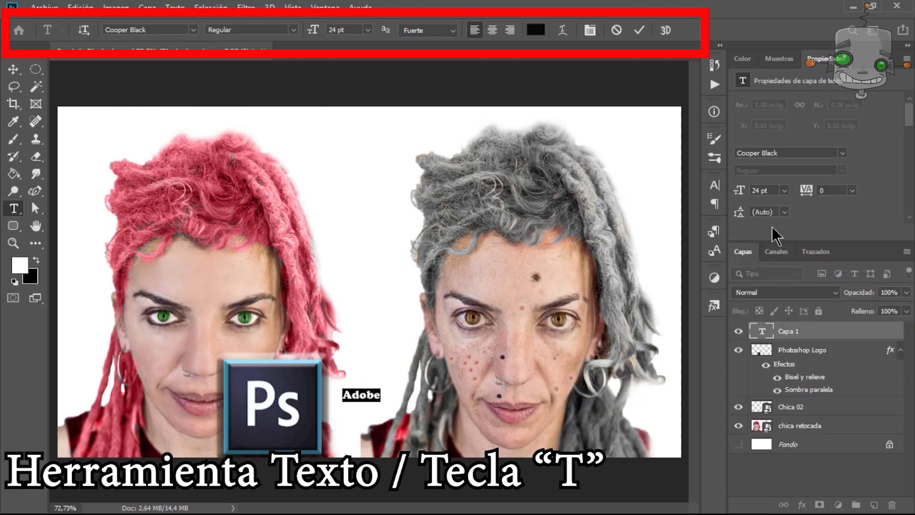
{"action": "left_click", "coordinate": [368, 31]}
{"action": "left_click", "coordinate": [350, 165]}
{"action": "left_click", "coordinate": [368, 30]}
{"action": "left_click", "coordinate": [350, 202]}
{"action": "left_click", "coordinate": [194, 30]}
{"action": "left_click_drag", "start_coordinate": [367, 147], "coordinate": [365, 229]}
{"action": "left_click", "coordinate": [301, 267]}
Step: Position the Adobe PHOTOSHOP text next to the Ps logo and apply an outer glow (Resplandor exterior) to it
{"action": "left_click", "coordinate": [13, 69]}
{"action": "left_click_drag", "start_coordinate": [409, 390], "coordinate": [400, 393]}
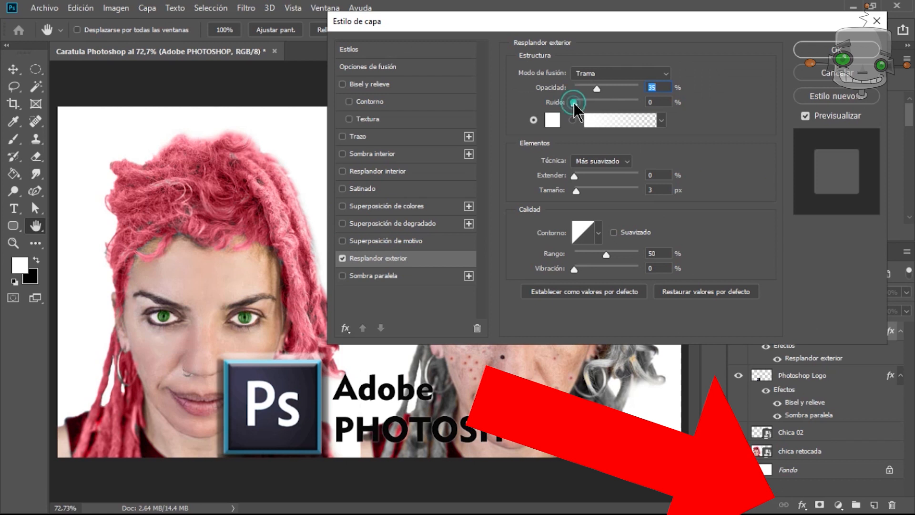
{"action": "key", "text": "Return"}
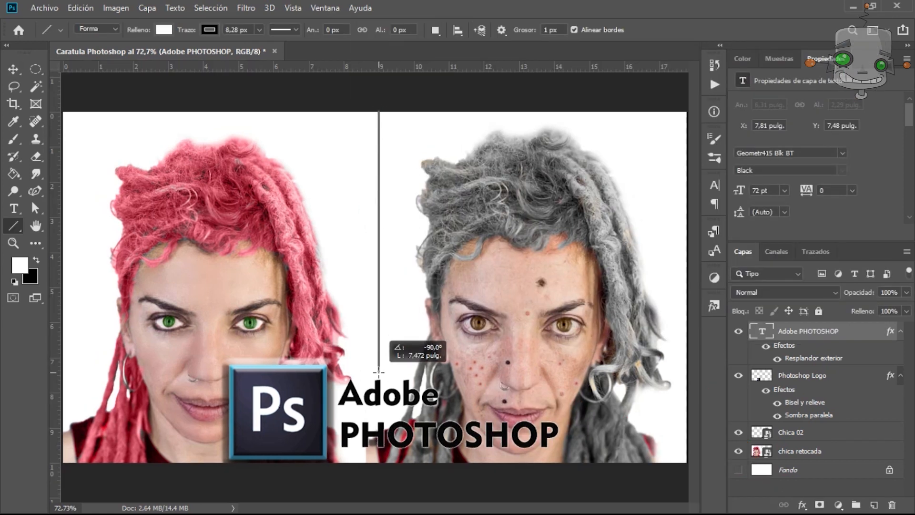
Step: Draw a vertical dividing line about 7.6 inches long between the portraits with a 10 px stroke, and nudge the Adobe PHOTOSHOP text slightly upward
{"action": "left_click_drag", "start_coordinate": [379, 372], "coordinate": [379, 378]}
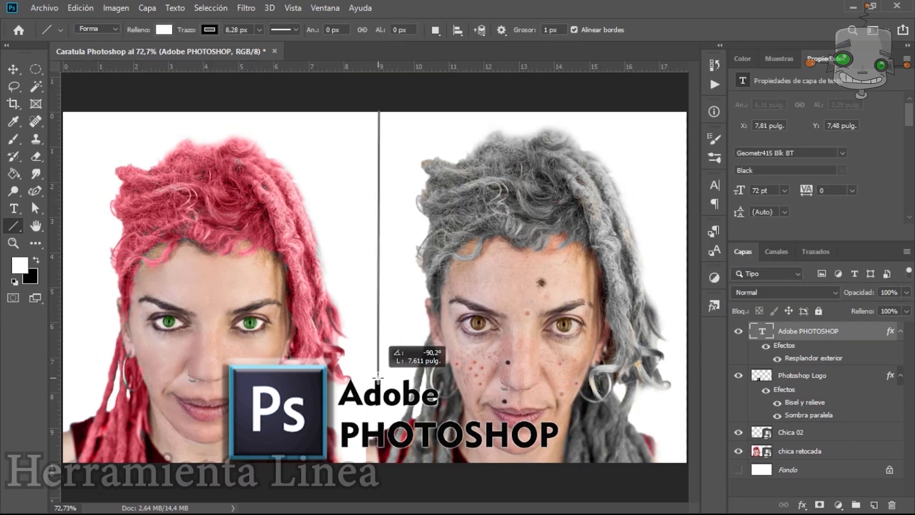
{"action": "double_click", "coordinate": [329, 29]}
{"action": "type", "text": "5"}
{"action": "key", "text": "Return"}
{"action": "left_click_drag", "start_coordinate": [332, 30], "coordinate": [313, 30]}
{"action": "type", "text": "10"}
{"action": "key", "text": "Return"}
{"action": "key", "text": "v"}
{"action": "left_click_drag", "start_coordinate": [395, 392], "coordinate": [398, 390]}
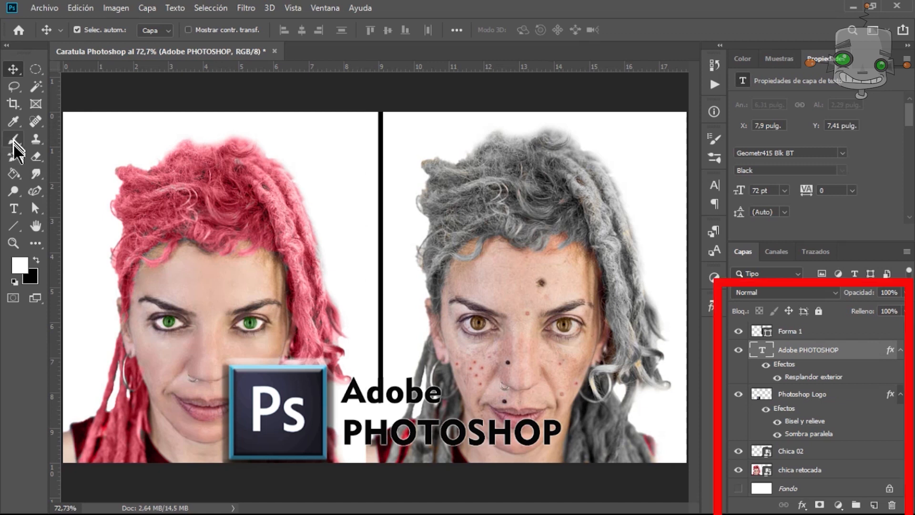
Step: On a new layer named flecha above Forma 1, outline a curved arrow pointing at the pink hair with a black 7 px brush
{"action": "left_click", "coordinate": [13, 139]}
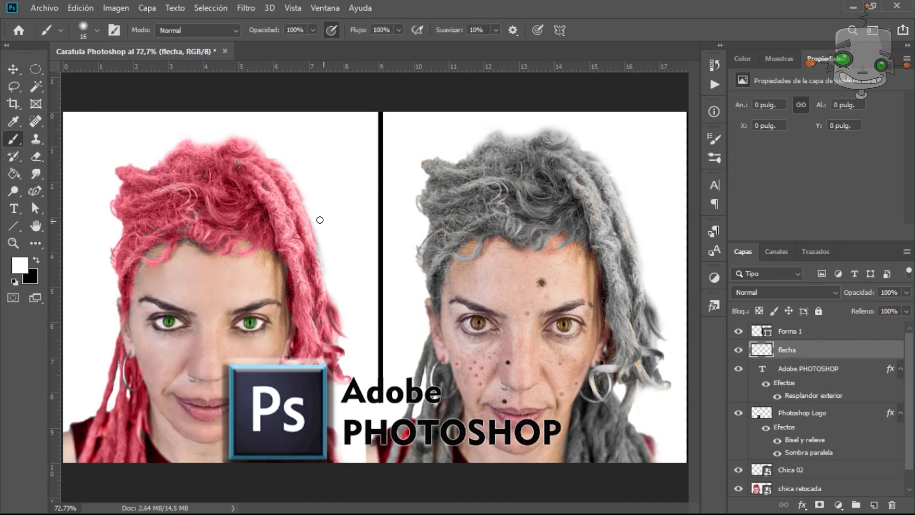
{"action": "left_click_drag", "start_coordinate": [786, 349], "coordinate": [803, 319]}
{"action": "key", "text": "ctrl+z"}
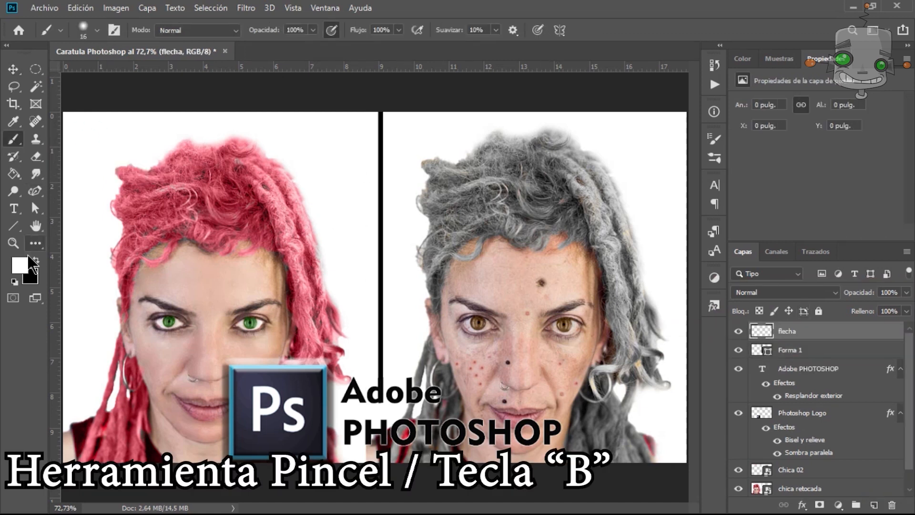
{"action": "left_click", "coordinate": [36, 259]}
{"action": "left_click", "coordinate": [96, 30]}
{"action": "left_click_drag", "start_coordinate": [83, 75], "coordinate": [77, 74]}
{"action": "left_click_drag", "start_coordinate": [359, 155], "coordinate": [454, 196]}
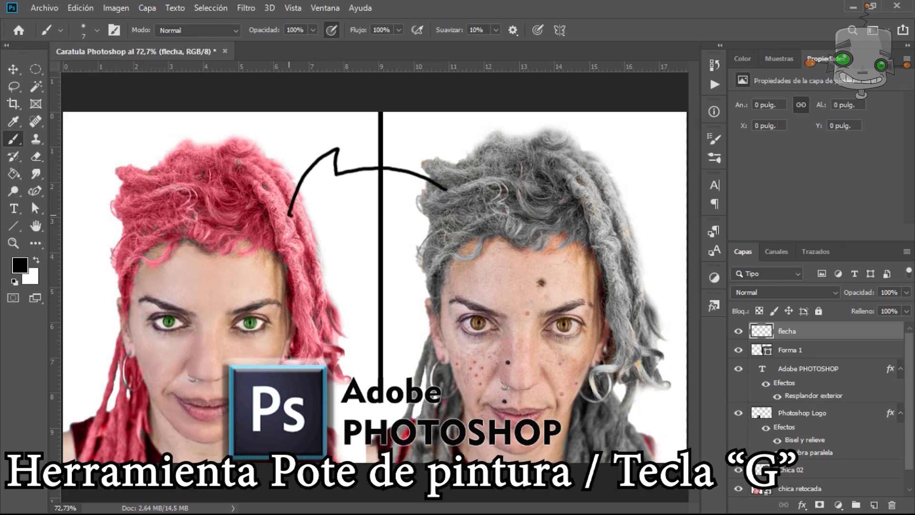
Step: Set the foreground color to golden yellow and fill the inside of the arrow outline with the Paint Bucket tool
{"action": "key", "text": "shift+g"}
{"action": "left_click", "coordinate": [20, 265]}
{"action": "left_click", "coordinate": [727, 367]}
{"action": "left_click", "coordinate": [706, 224]}
{"action": "left_click", "coordinate": [853, 212]}
{"action": "key", "text": "shift+g"}
{"action": "left_click", "coordinate": [338, 190]}
Step: Give the arrow an emboss (Relieve) bevel, Cincel duro, with depth 594%, size 24 px and soften 4 px, plus a drop shadow
{"action": "left_click", "coordinate": [802, 505]}
{"action": "left_click", "coordinate": [741, 355]}
{"action": "left_click_drag", "start_coordinate": [419, 19], "coordinate": [575, 70]}
{"action": "left_click", "coordinate": [476, 323]}
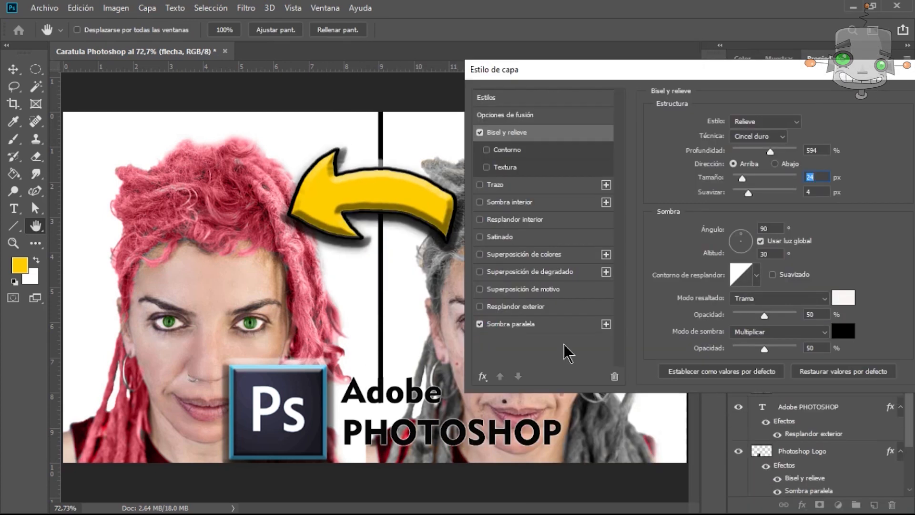
{"action": "key", "text": "Return"}
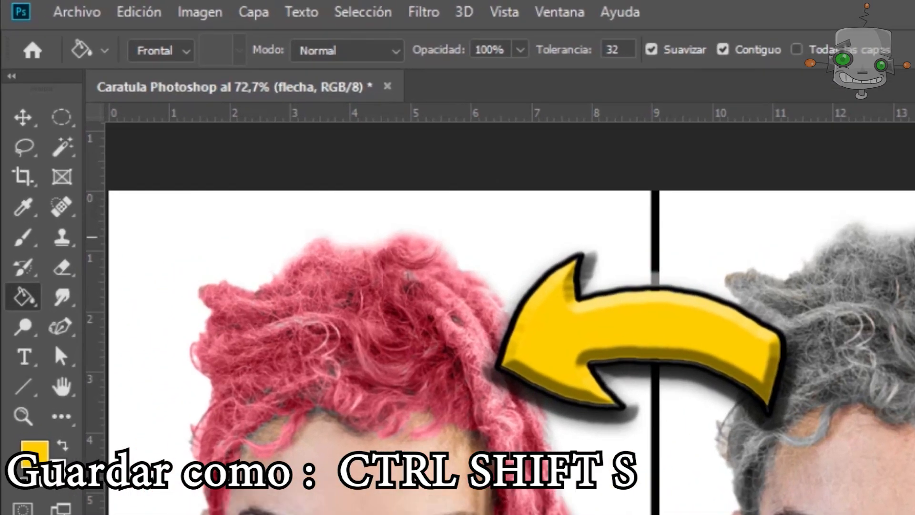
Step: Save the cover in JPEG format as Caratula Photoshop.jpg in the curso04 folder
{"action": "left_click", "coordinate": [44, 7]}
{"action": "left_click", "coordinate": [71, 199]}
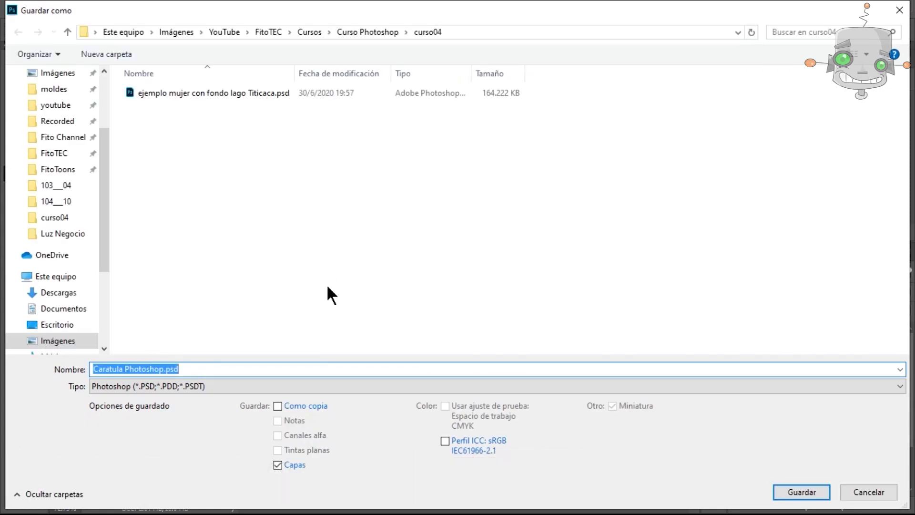
{"action": "left_click", "coordinate": [338, 385]}
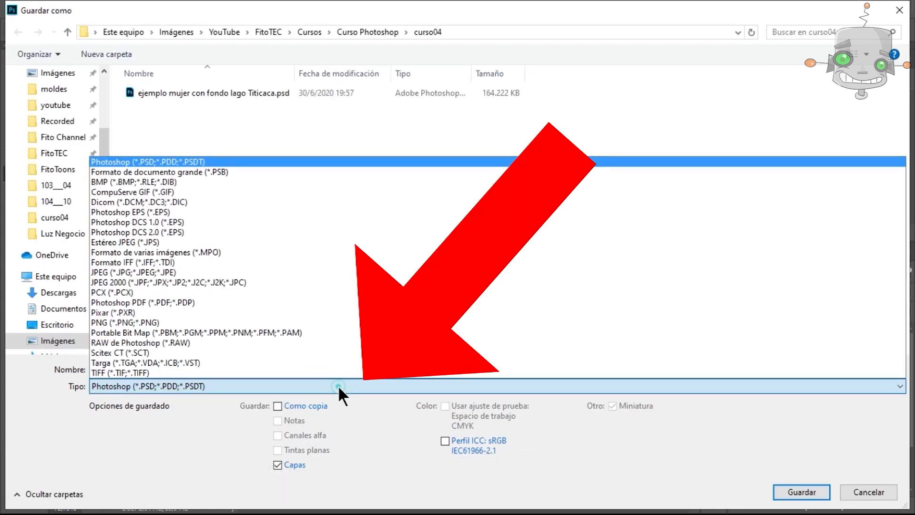
{"action": "left_click", "coordinate": [284, 273]}
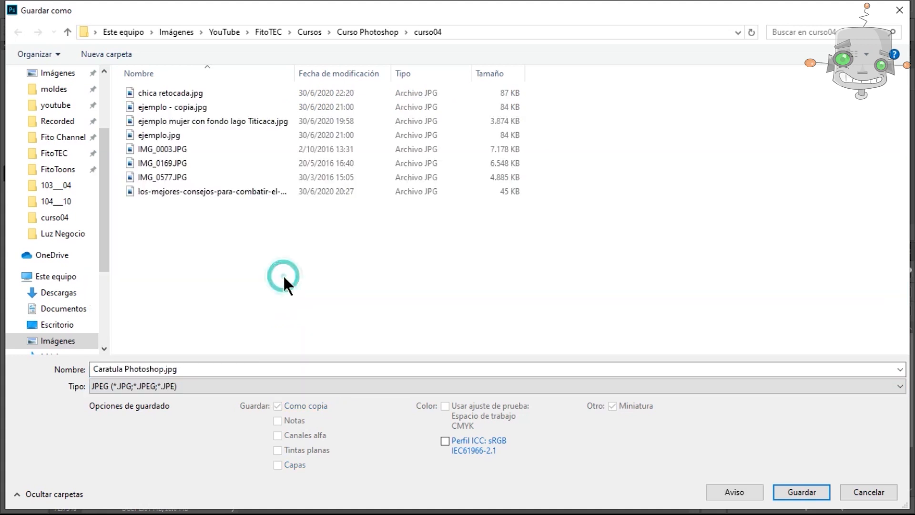
{"action": "left_click", "coordinate": [802, 492]}
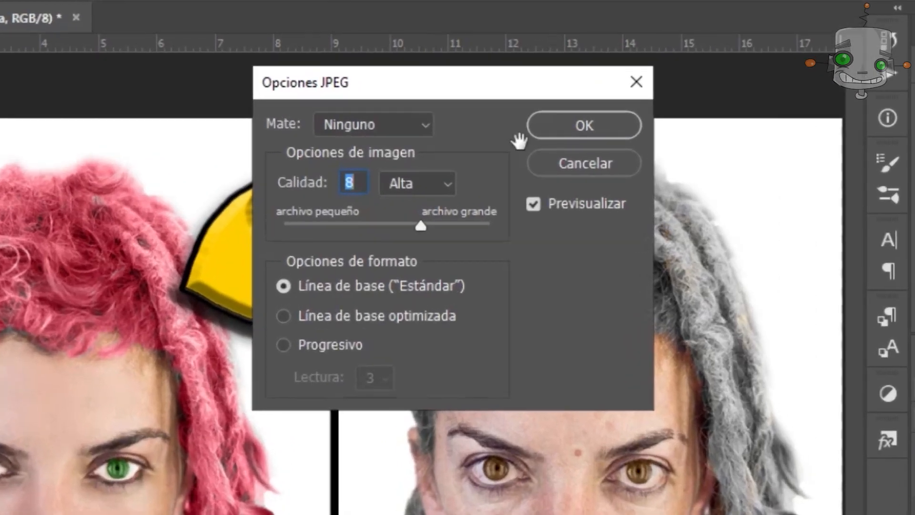
{"action": "left_click", "coordinate": [442, 152]}
{"action": "left_click", "coordinate": [432, 244]}
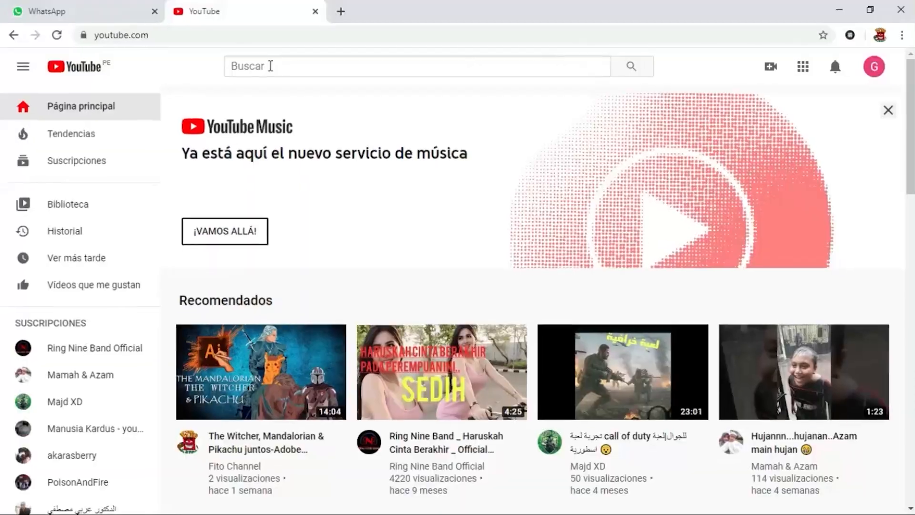
Step: Switch to YouTube in the browser, search for "Fito Tec" and open the Fito Tec channel
{"action": "left_click", "coordinate": [264, 70]}
{"action": "type", "text": "Fito T"}
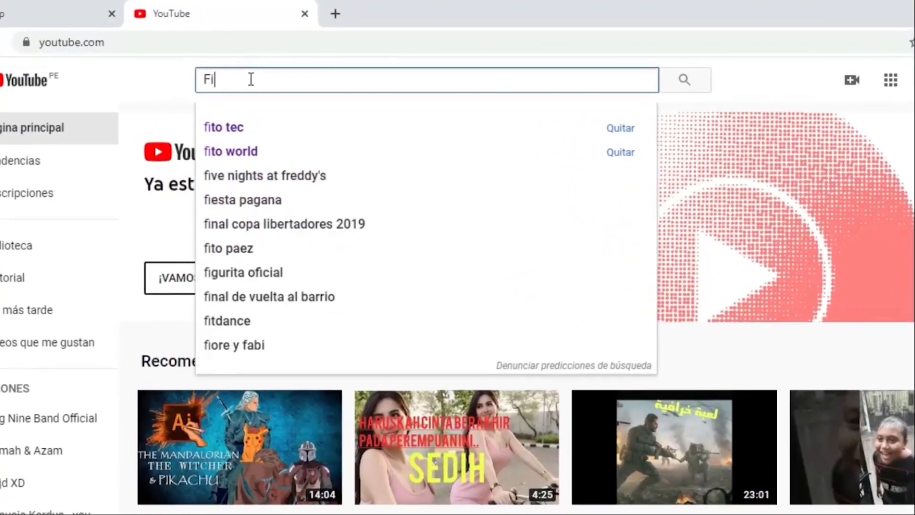
{"action": "type", "text": "ec"}
{"action": "key", "text": "Return"}
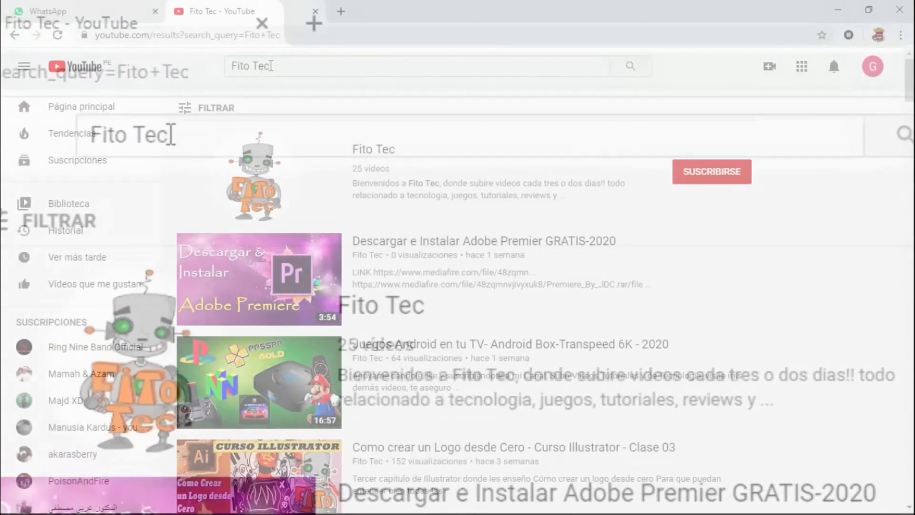
{"action": "left_click", "coordinate": [260, 167]}
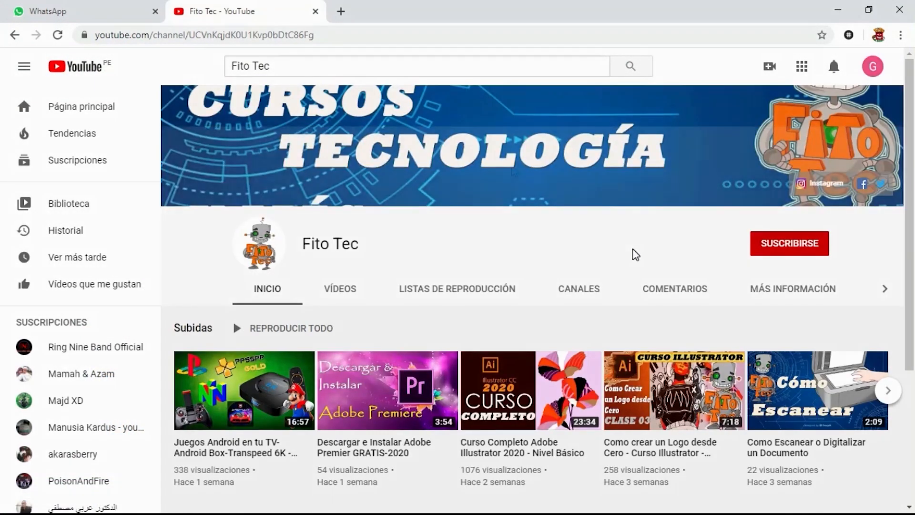
Step: Subscribe to the Fito Tec channel and set its notifications to Todas
{"action": "left_click", "coordinate": [789, 251]}
{"action": "left_click", "coordinate": [820, 244]}
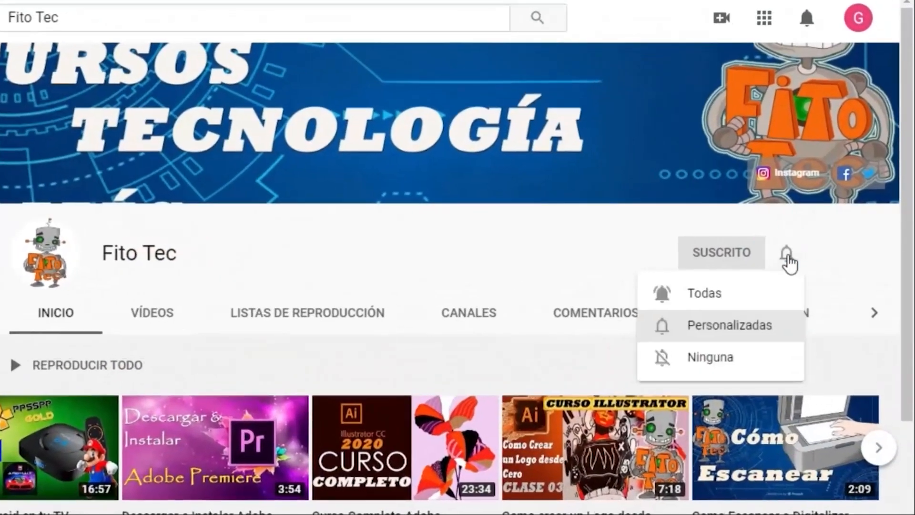
{"action": "left_click", "coordinate": [715, 308]}
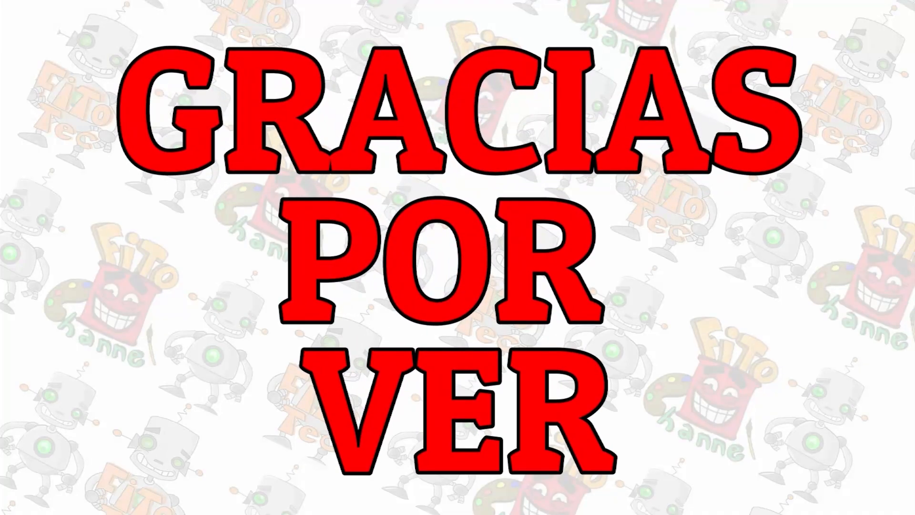